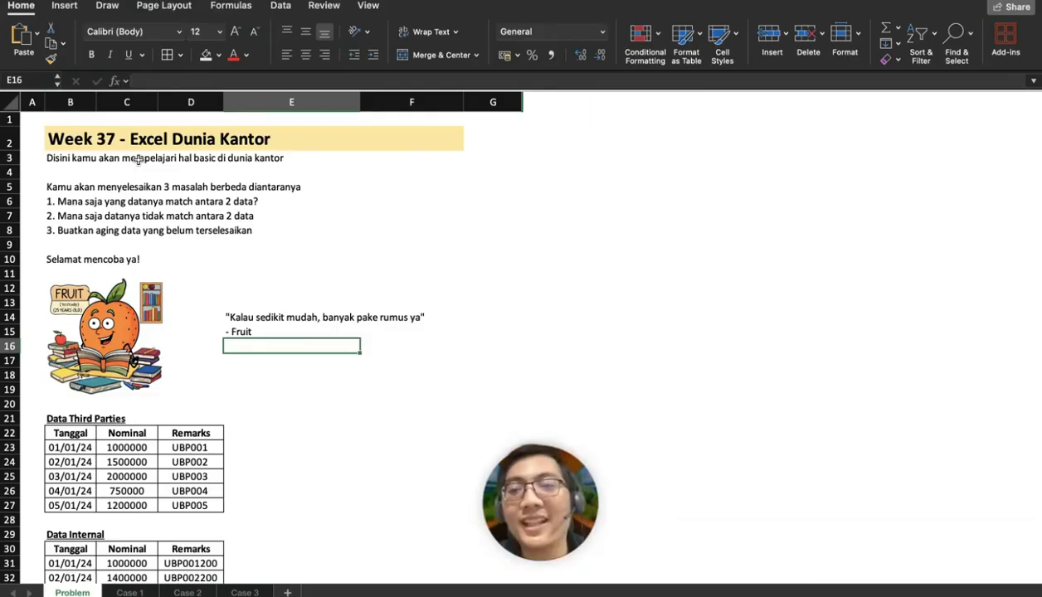
Examine the Problem sheet's three tasks and its Data Third Parties and Data Internal tables
{"action": "scroll", "coordinate": [102, 191], "scroll_direction": "up", "scroll_amount": 5}
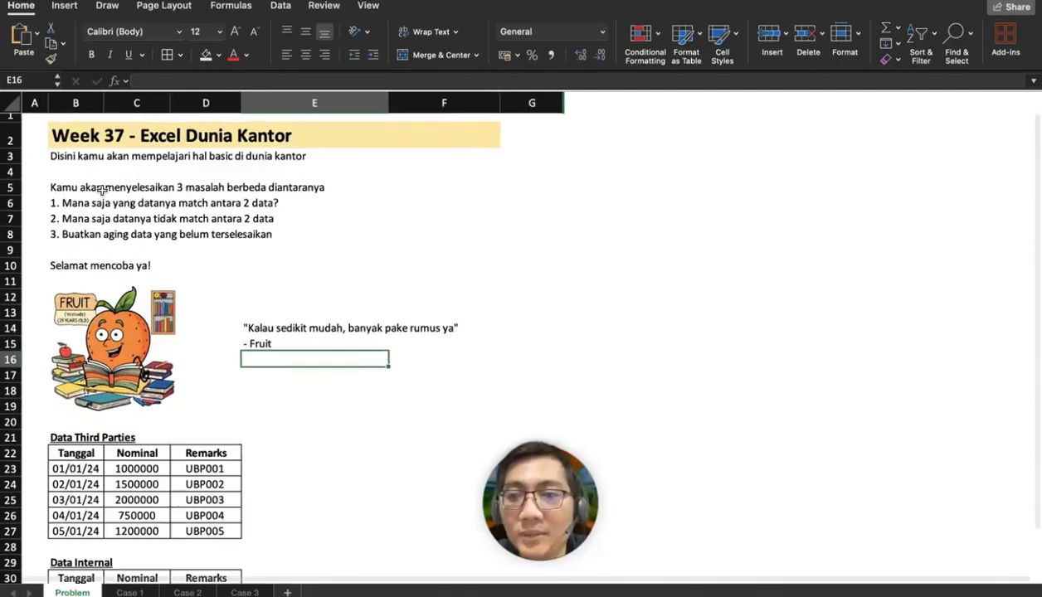
{"action": "scroll", "coordinate": [102, 192], "scroll_direction": "up", "scroll_amount": 1}
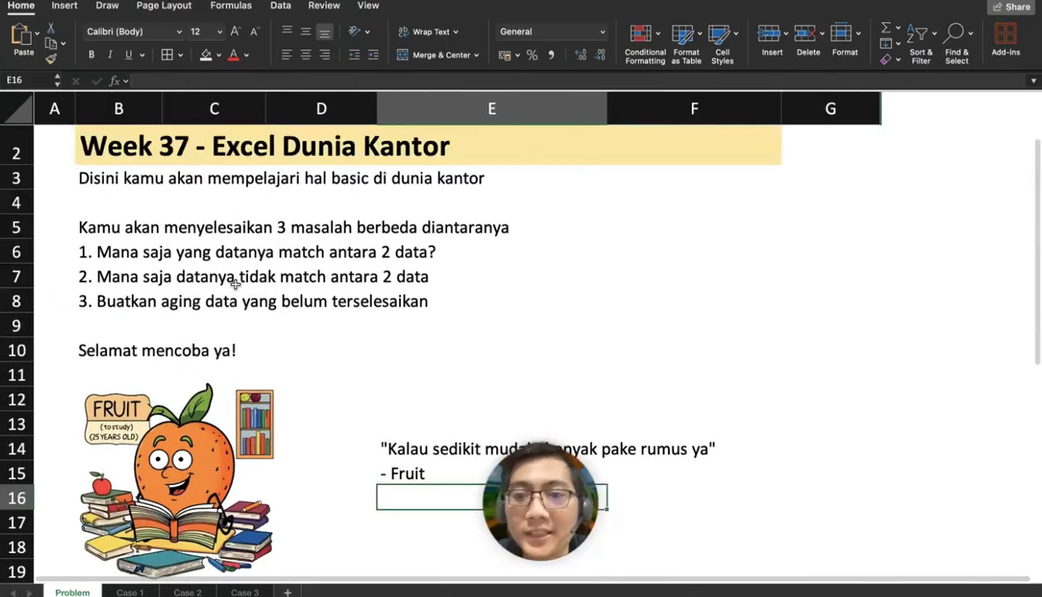
{"action": "scroll", "coordinate": [235, 284], "scroll_direction": "up", "scroll_amount": 1}
{"action": "scroll", "coordinate": [236, 287], "scroll_direction": "down", "scroll_amount": 2}
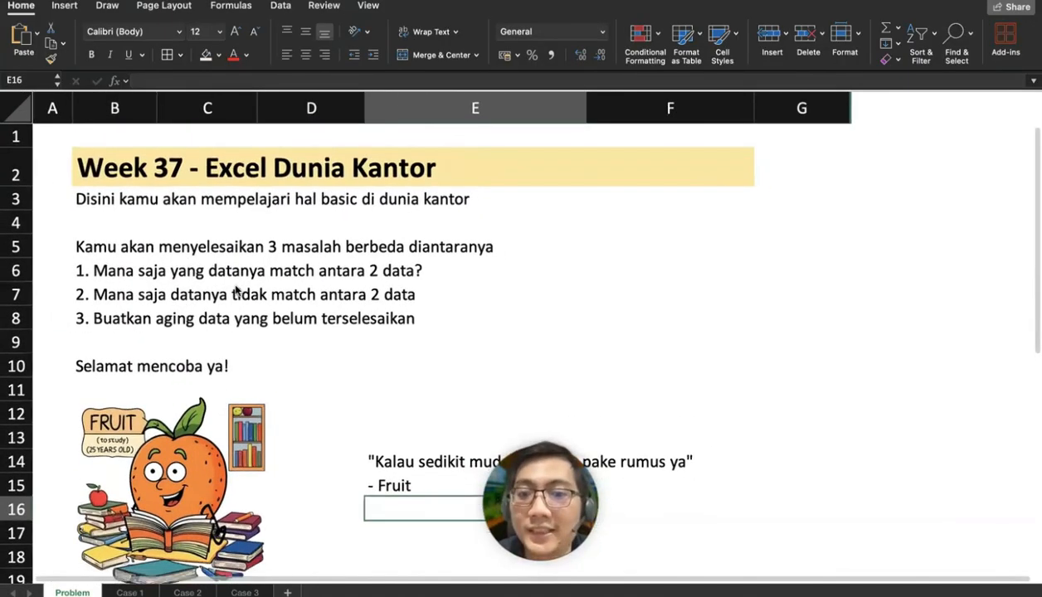
{"action": "left_click", "coordinate": [133, 264]}
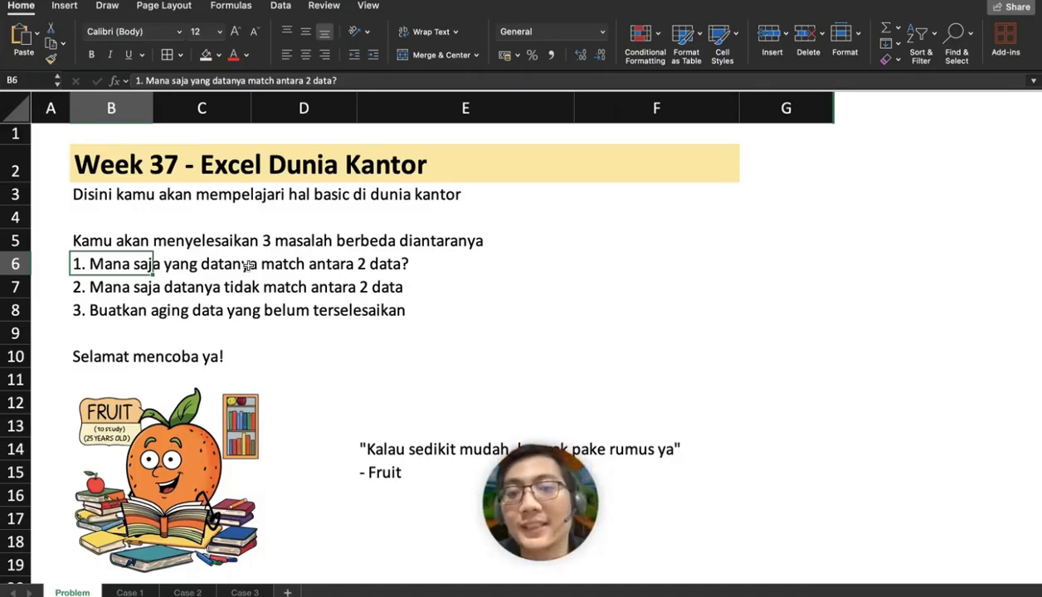
{"action": "scroll", "coordinate": [248, 266], "scroll_direction": "down", "scroll_amount": 5}
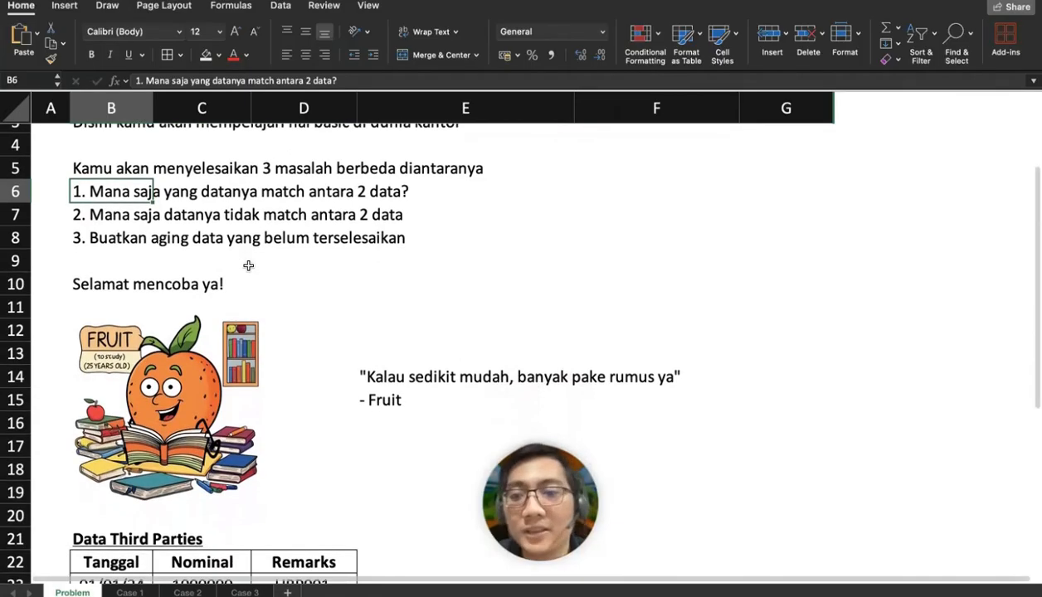
{"action": "scroll", "coordinate": [249, 266], "scroll_direction": "down", "scroll_amount": 1}
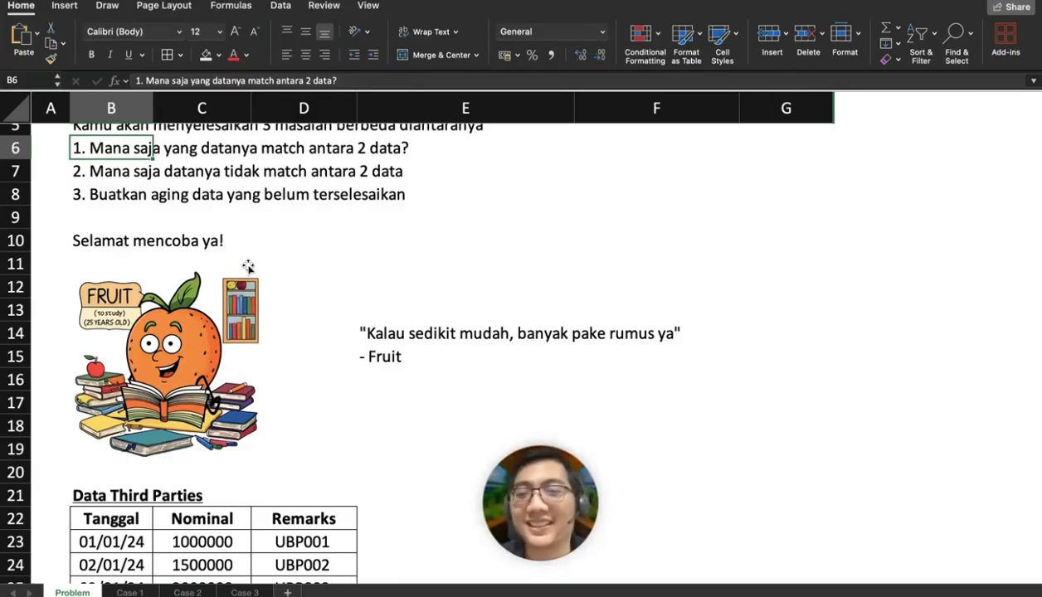
{"action": "scroll", "coordinate": [248, 266], "scroll_direction": "down", "scroll_amount": 7}
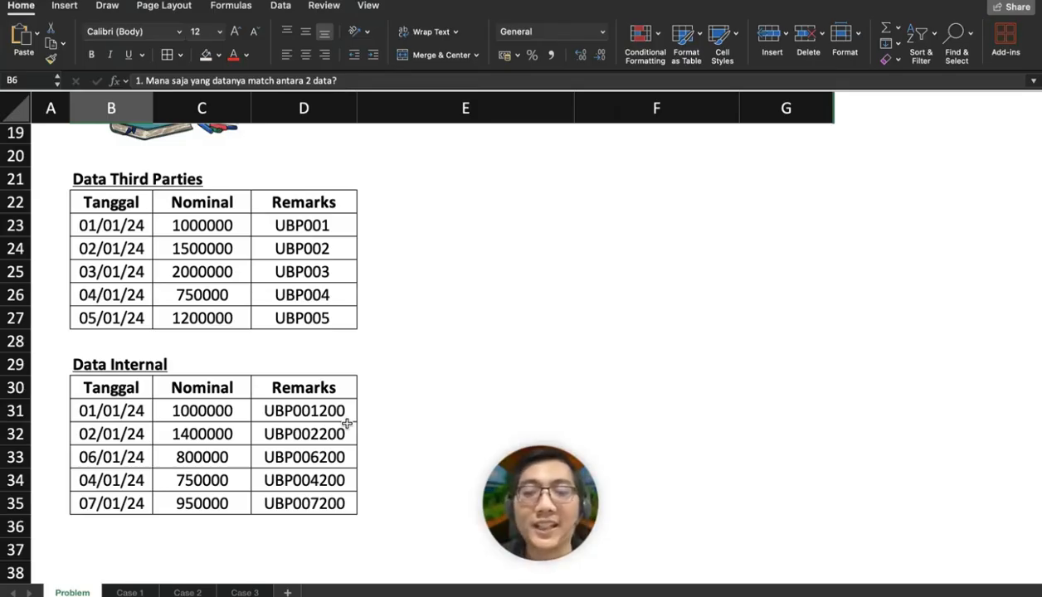
{"action": "scroll", "coordinate": [346, 424], "scroll_direction": "up", "scroll_amount": 10}
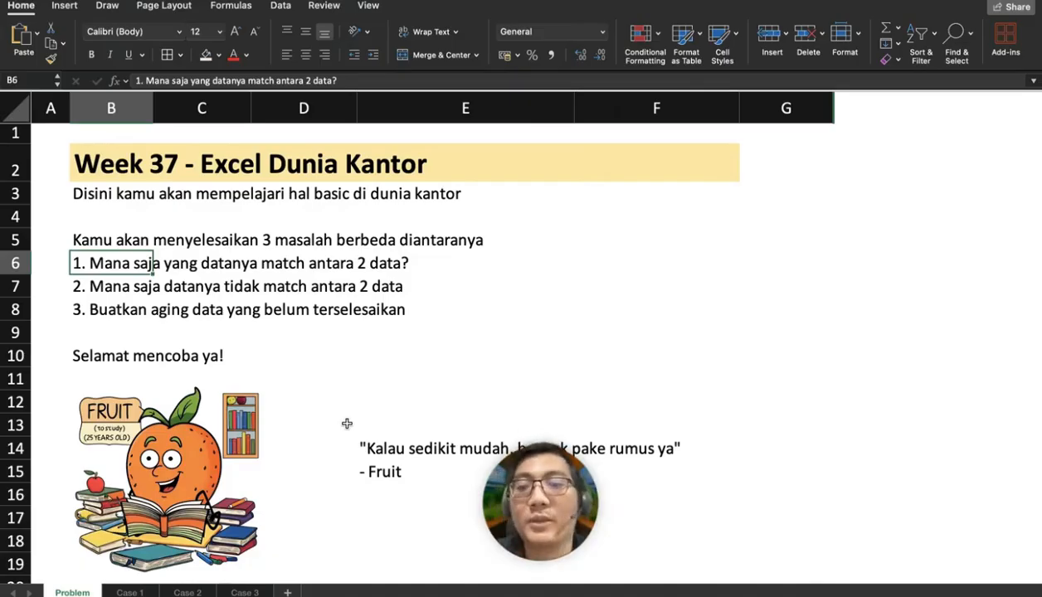
Open the Case 1 sheet and review its task, the Data Third Parties table and the first Data Internal table
{"action": "left_click", "coordinate": [129, 592]}
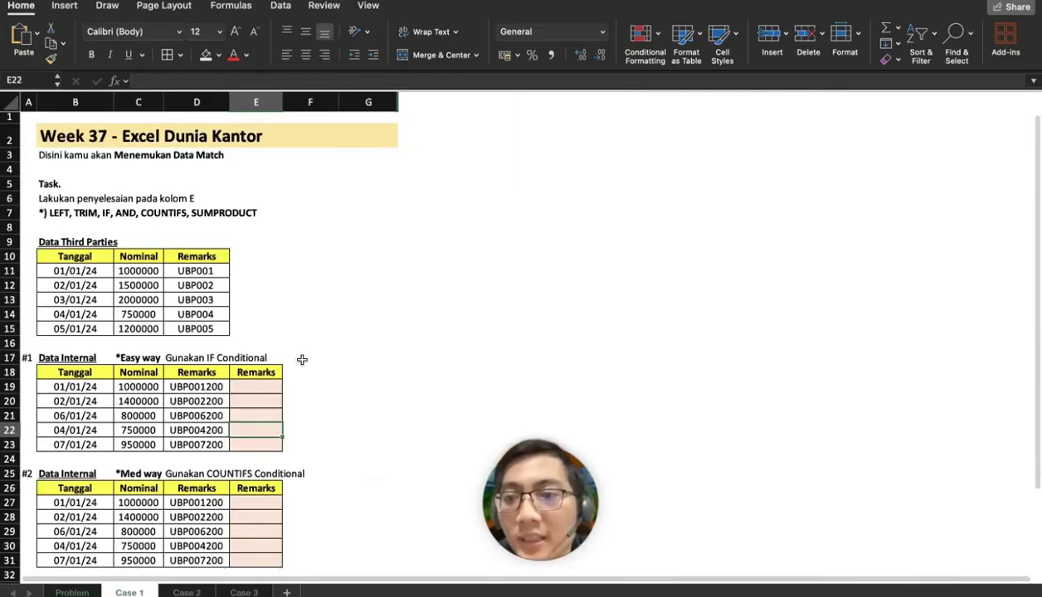
{"action": "scroll", "coordinate": [302, 360], "scroll_direction": "up", "scroll_amount": 3}
{"action": "scroll", "coordinate": [302, 361], "scroll_direction": "up", "scroll_amount": 3}
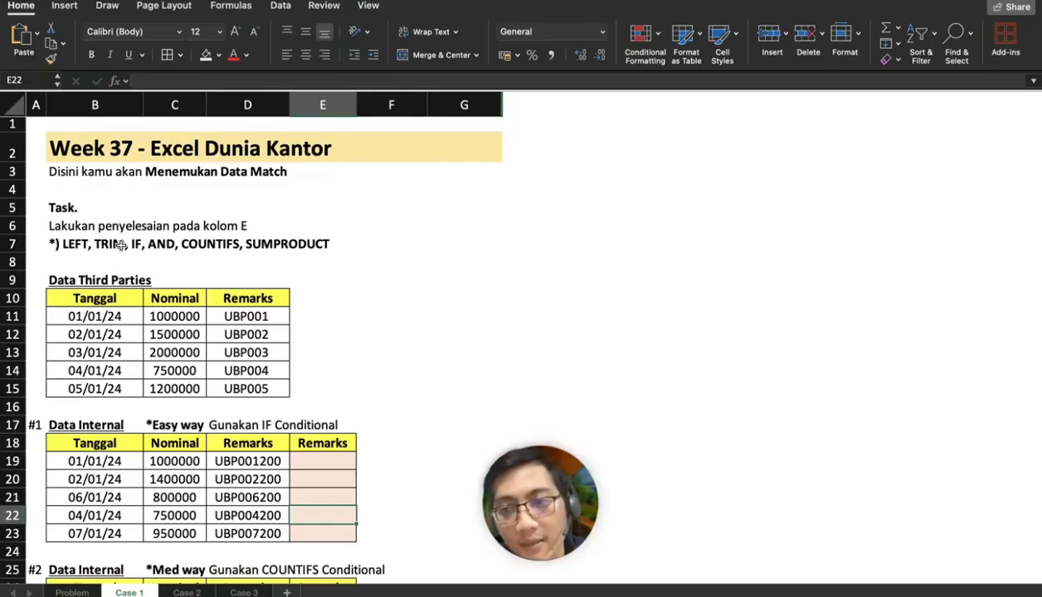
{"action": "left_click_drag", "start_coordinate": [76, 295], "coordinate": [247, 384]}
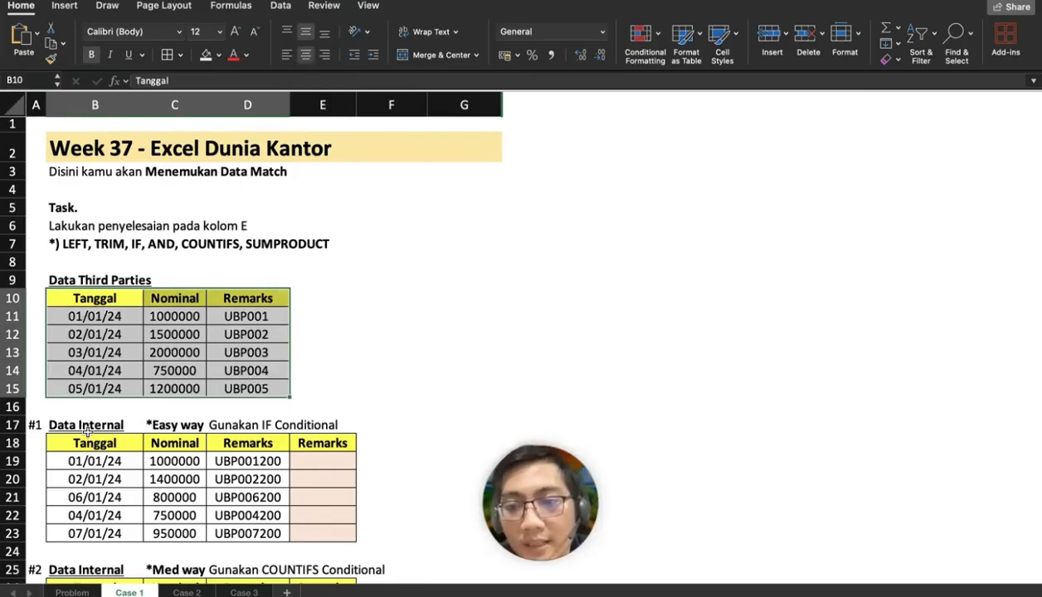
{"action": "left_click_drag", "start_coordinate": [87, 425], "coordinate": [222, 512]}
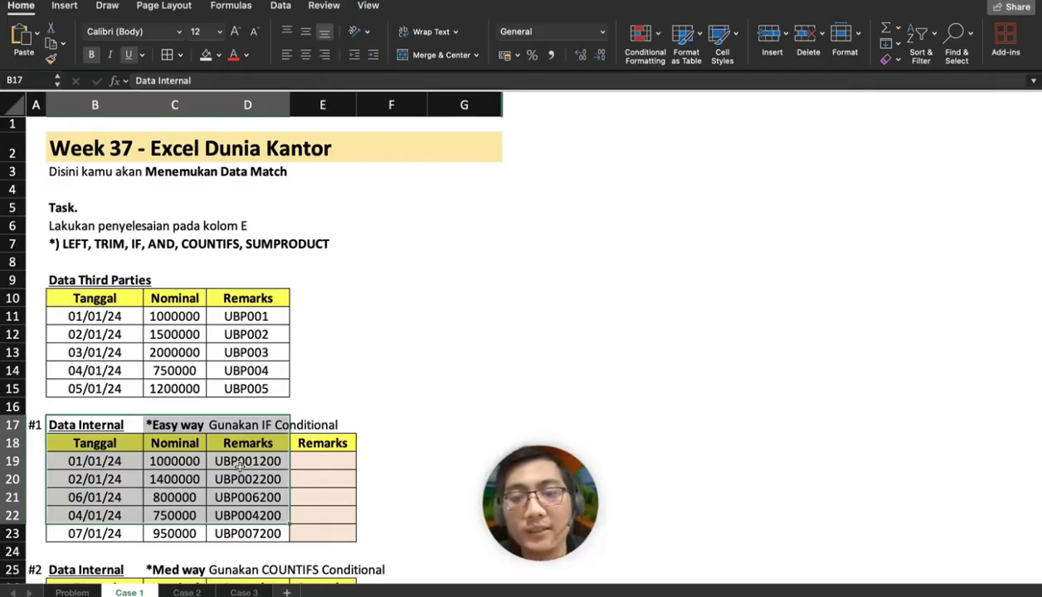
Inspect the Remarks entries in D11:D15 and D19 for trailing spaces, leaving their contents unedited
{"action": "double_click", "coordinate": [280, 316]}
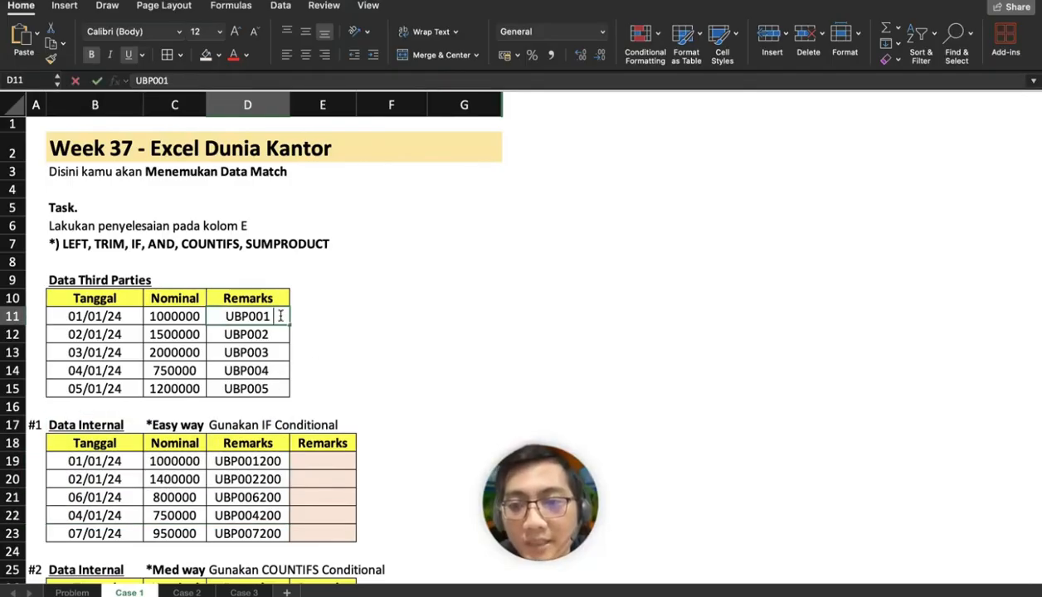
{"action": "double_click", "coordinate": [279, 335]}
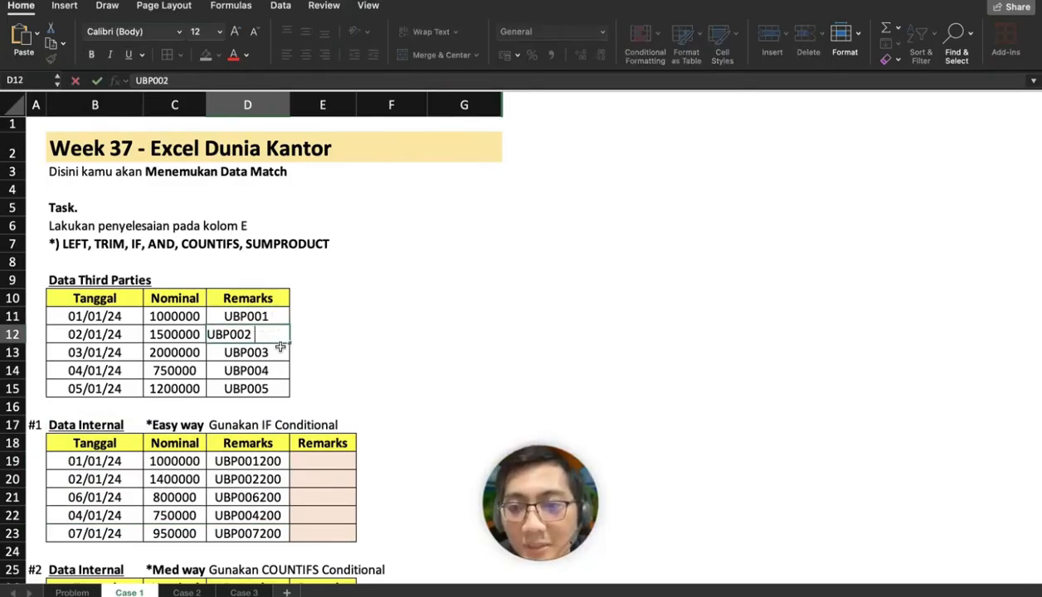
{"action": "double_click", "coordinate": [277, 352]}
{"action": "double_click", "coordinate": [277, 371]}
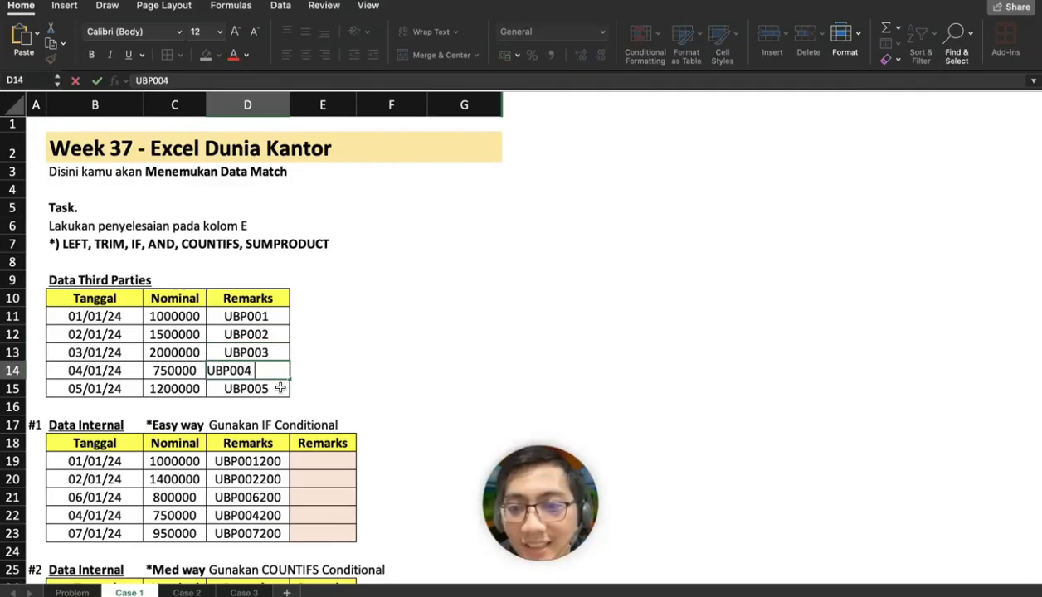
{"action": "double_click", "coordinate": [281, 388]}
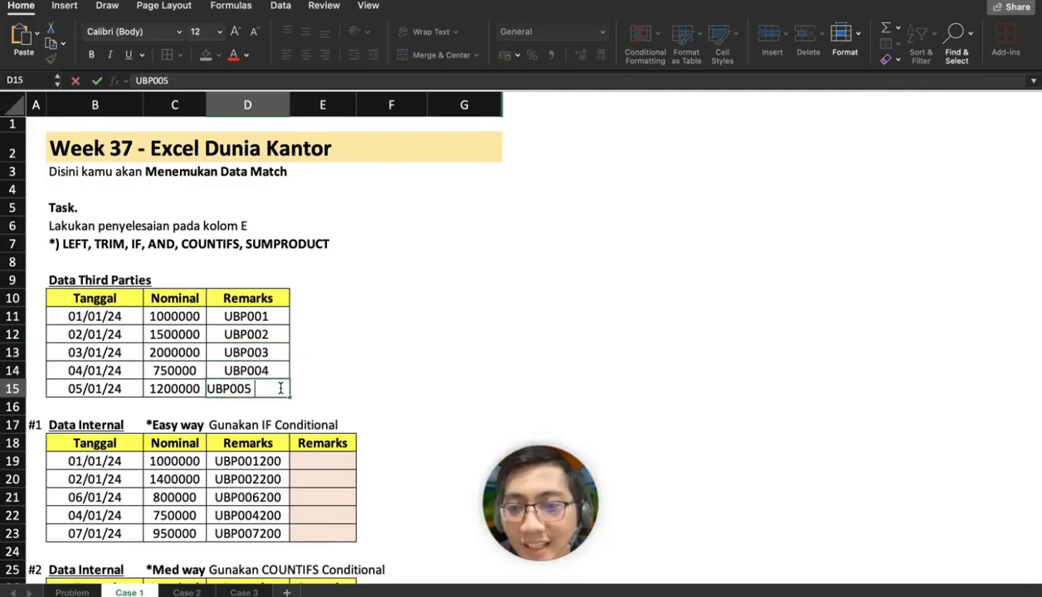
{"action": "double_click", "coordinate": [254, 351]}
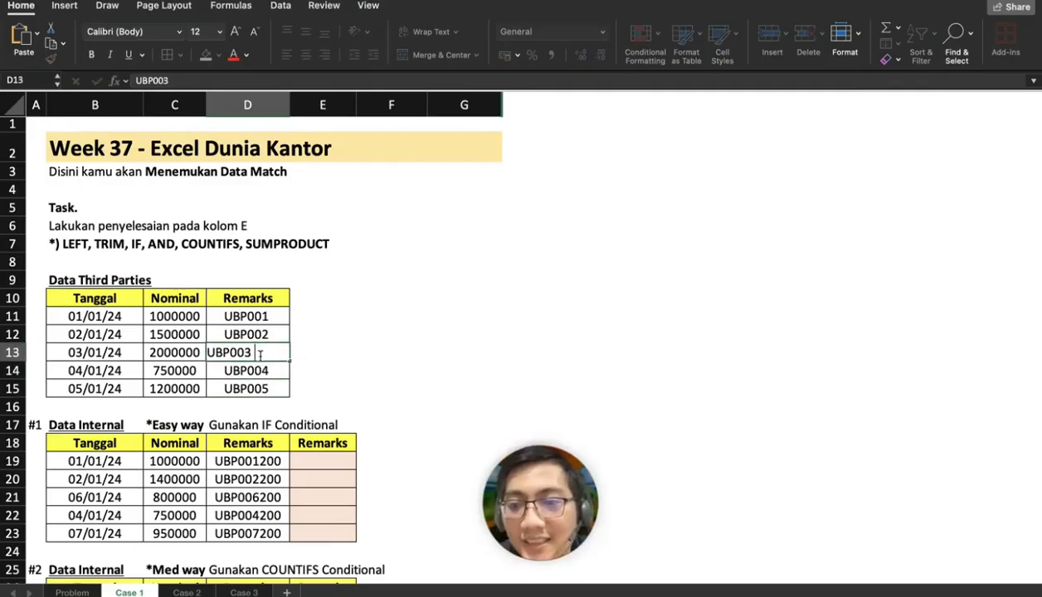
{"action": "double_click", "coordinate": [275, 461]}
{"action": "scroll", "coordinate": [342, 366], "scroll_direction": "down", "scroll_amount": 3}
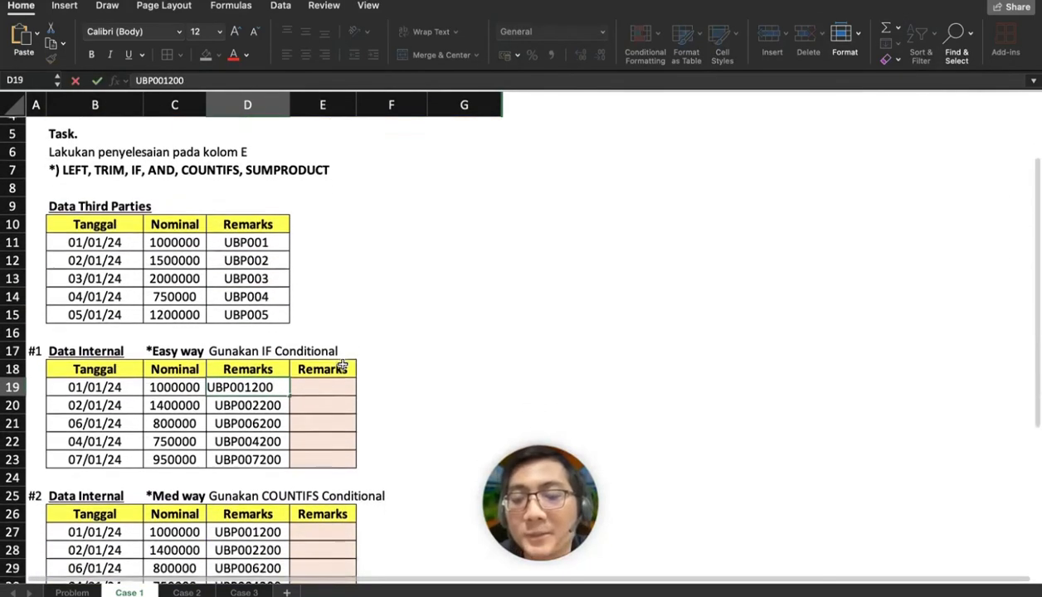
{"action": "left_click", "coordinate": [361, 262]}
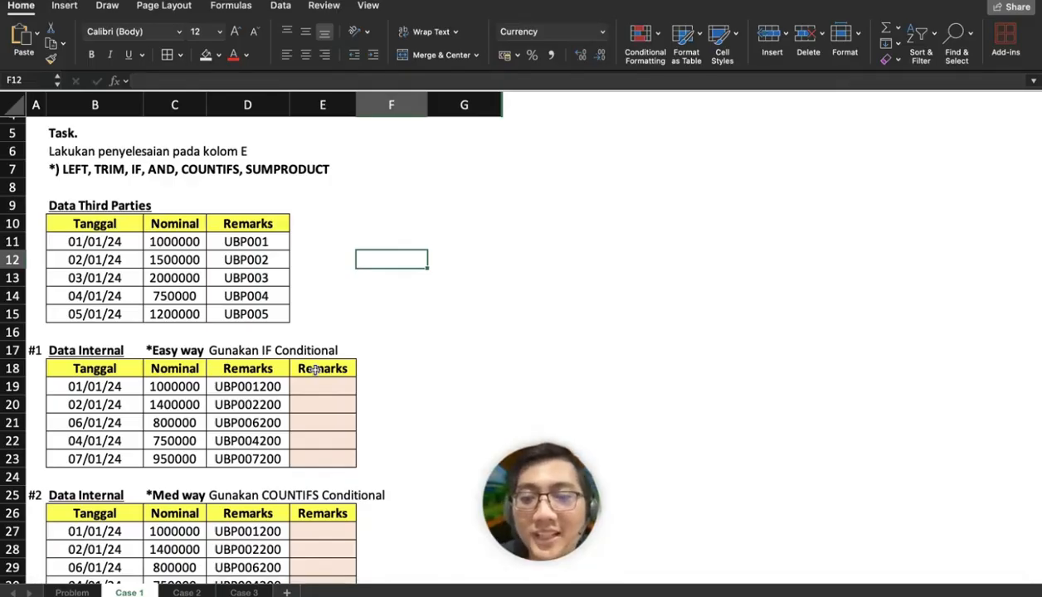
Start an IF formula with a nested AND in E19, using the date comparison B19=B11 as its first condition
{"action": "scroll", "coordinate": [302, 471], "scroll_direction": "down", "scroll_amount": 5}
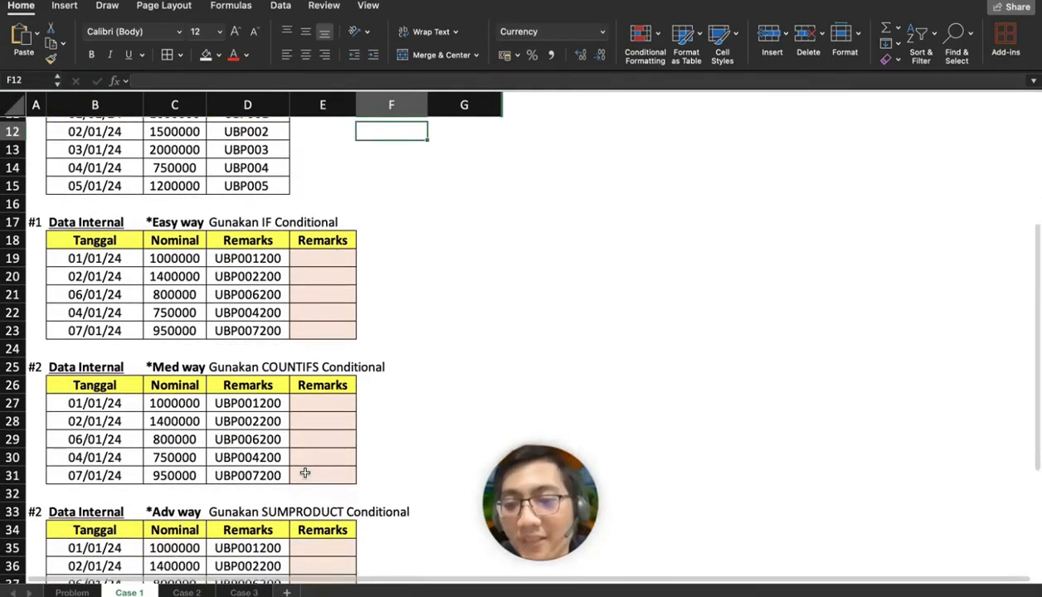
{"action": "scroll", "coordinate": [304, 471], "scroll_direction": "up", "scroll_amount": 3}
{"action": "scroll", "coordinate": [305, 472], "scroll_direction": "up", "scroll_amount": 2}
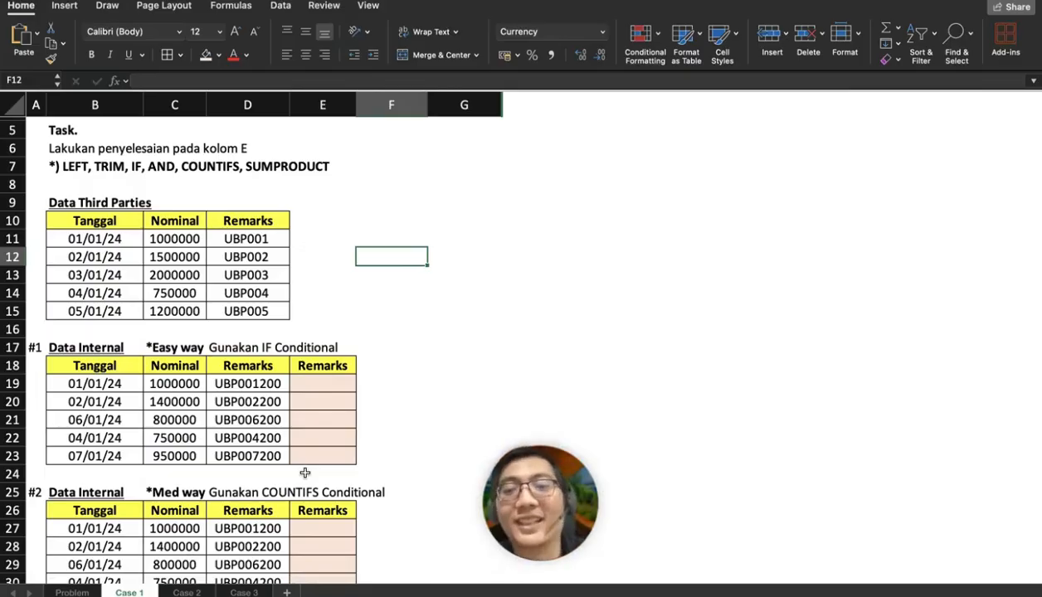
{"action": "left_click", "coordinate": [336, 386]}
{"action": "type", "text": "="}
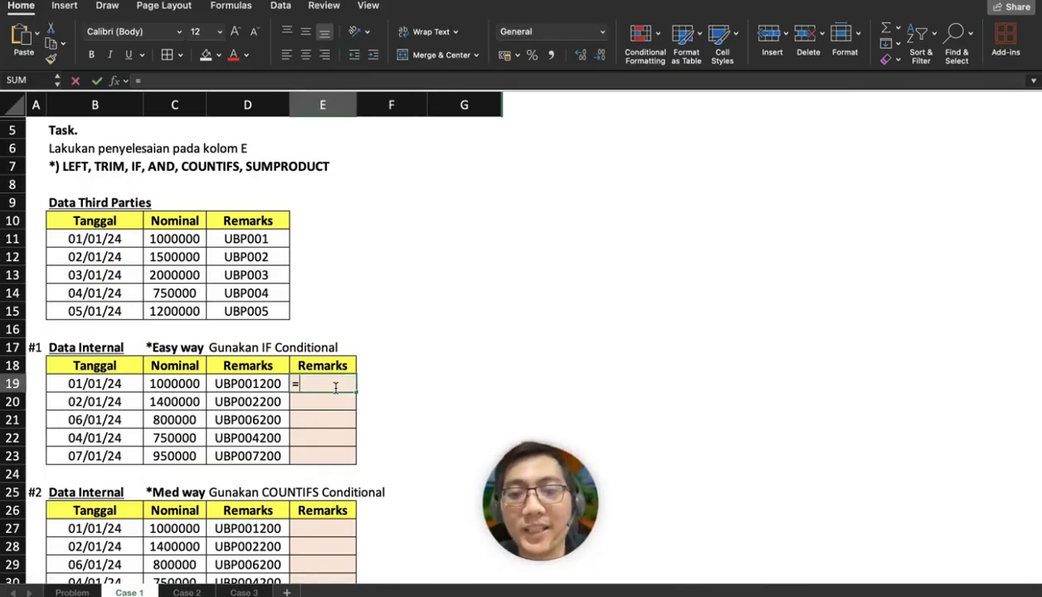
{"action": "type", "text": "IF(AND"}
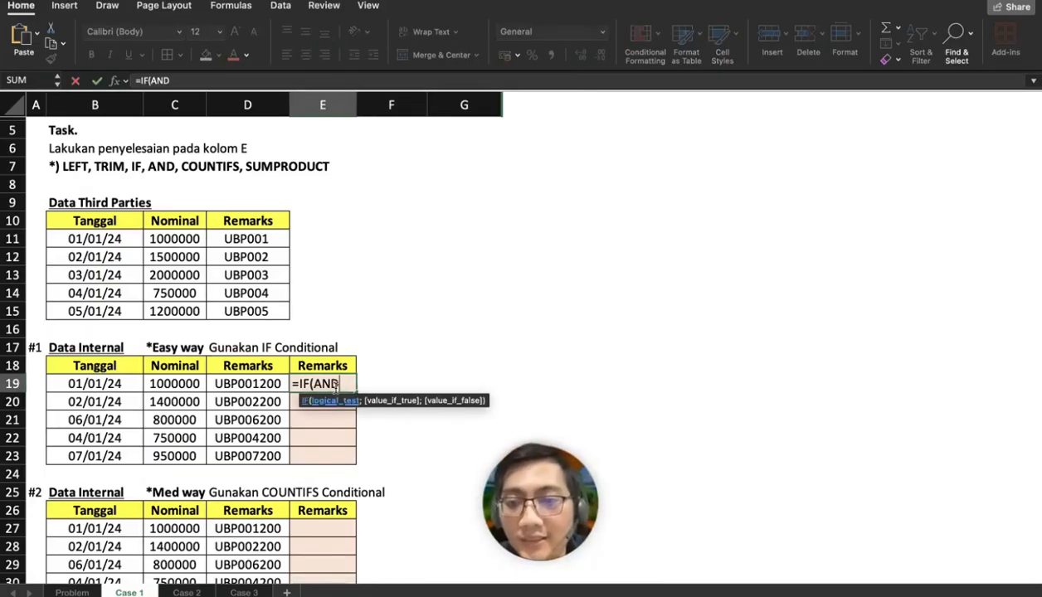
{"action": "type", "text": "("}
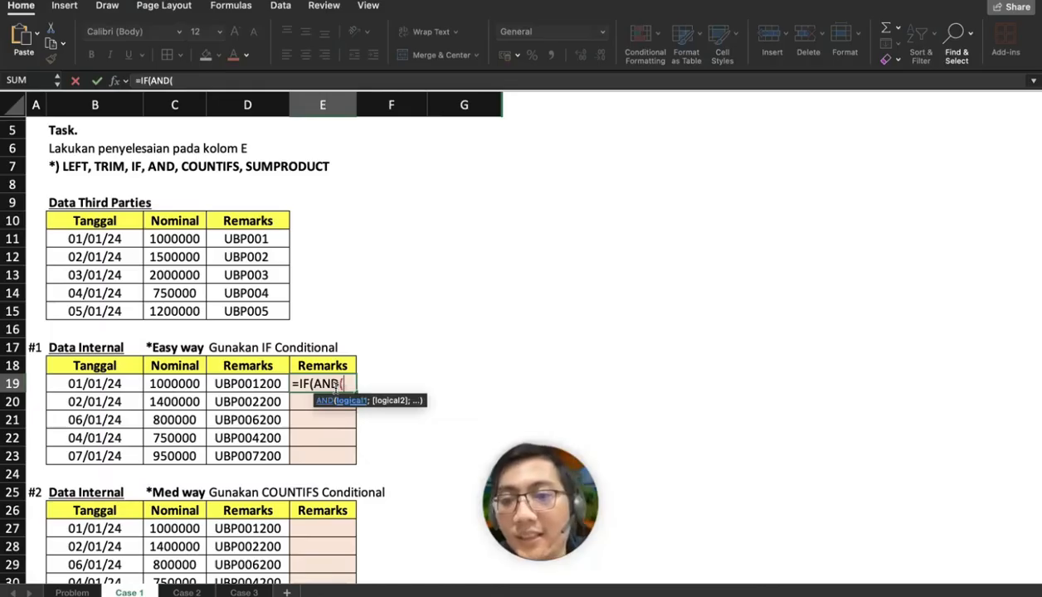
{"action": "left_click", "coordinate": [123, 378]}
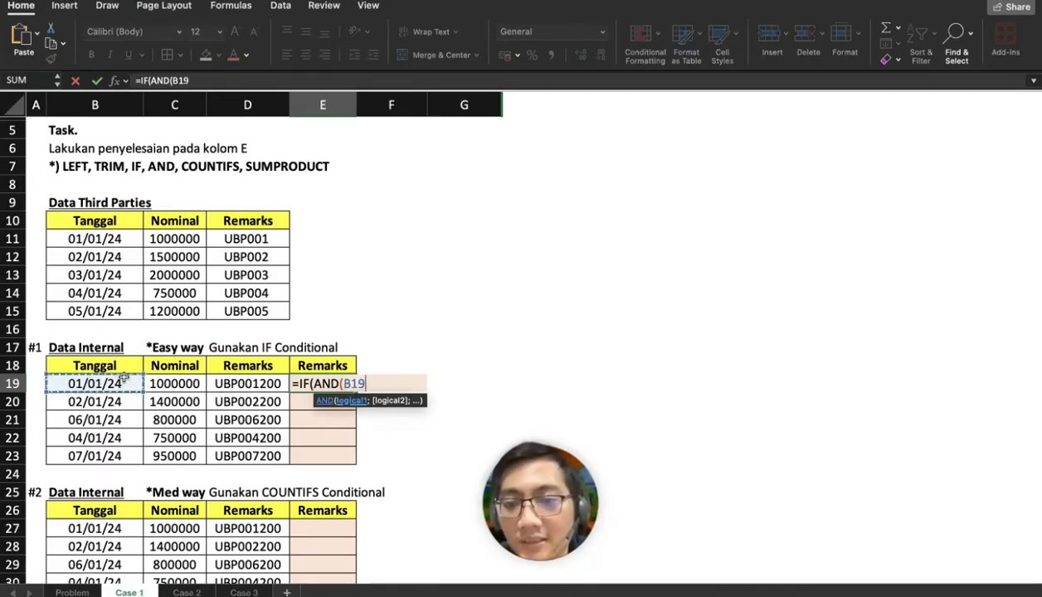
{"action": "type", "text": "="}
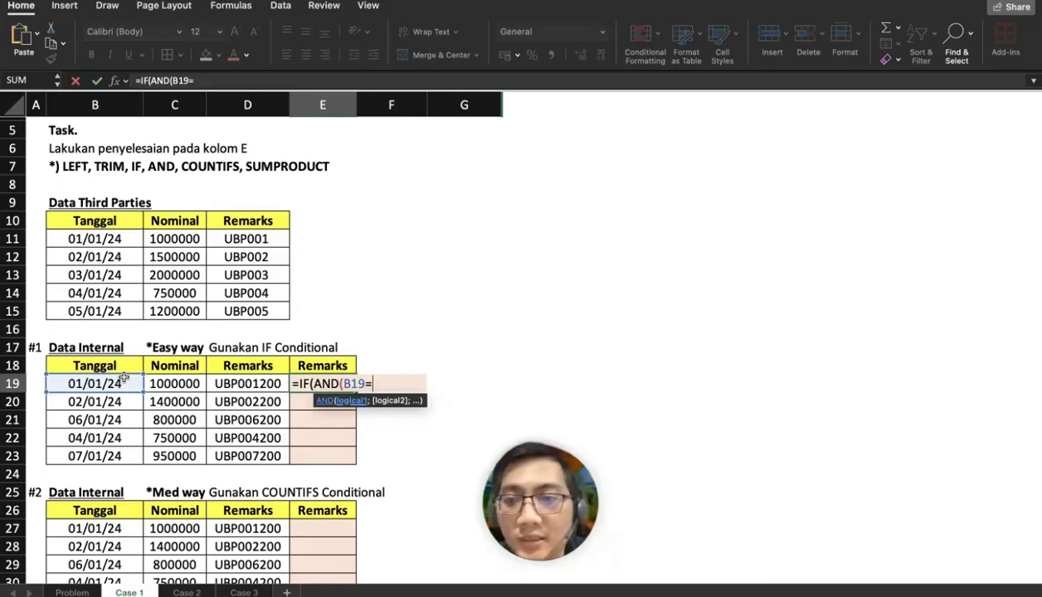
{"action": "left_click", "coordinate": [92, 233]}
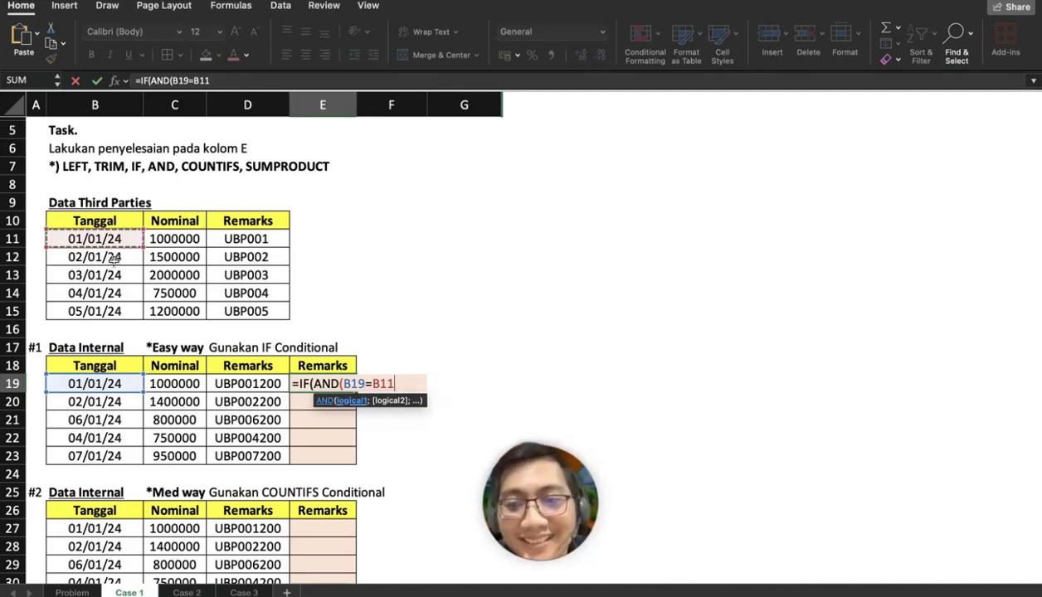
{"action": "type", "text": ";"}
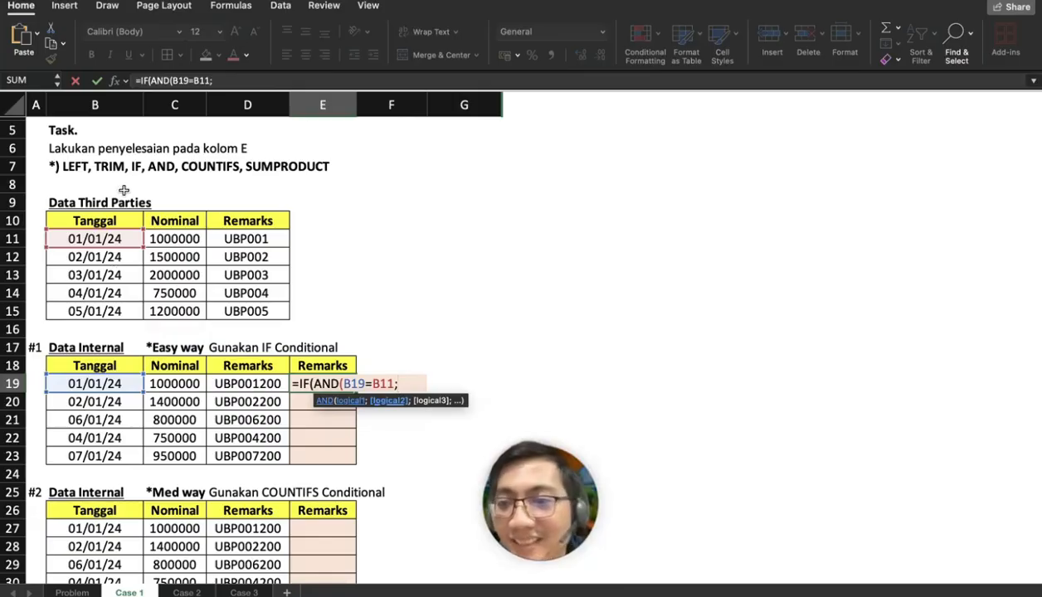
Add C19=C11 as the second AND condition in the E19 formula to compare the nominal amounts
{"action": "left_click", "coordinate": [189, 383]}
{"action": "type", "text": "="}
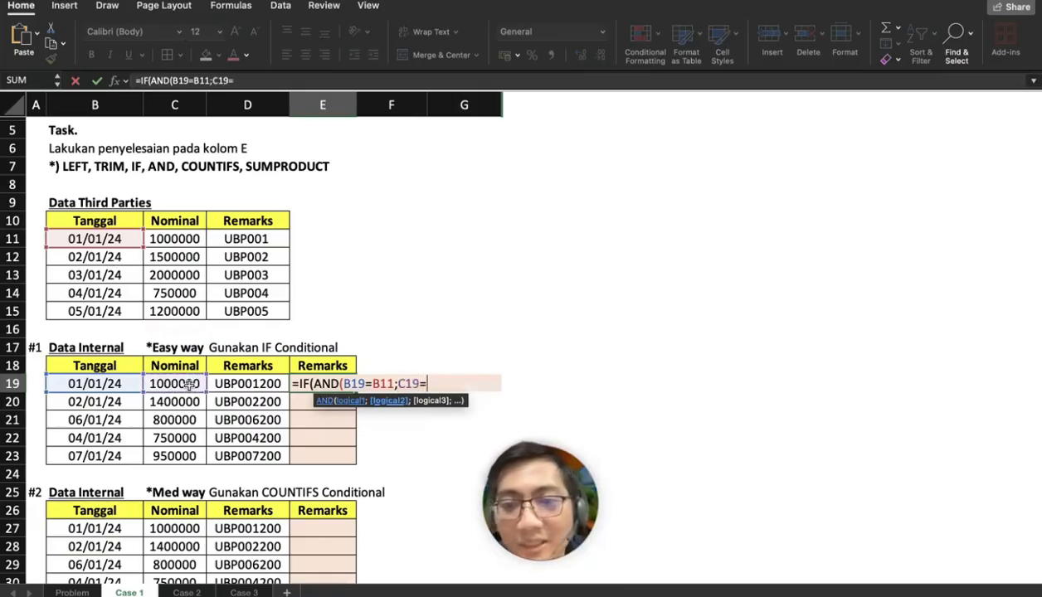
{"action": "left_click", "coordinate": [187, 238]}
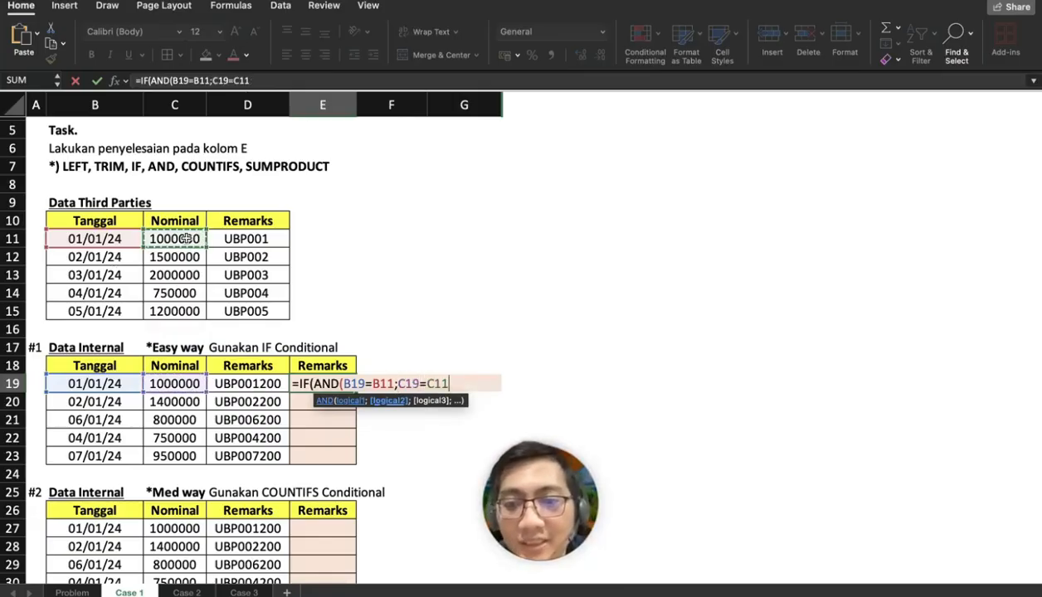
{"action": "type", "text": "="}
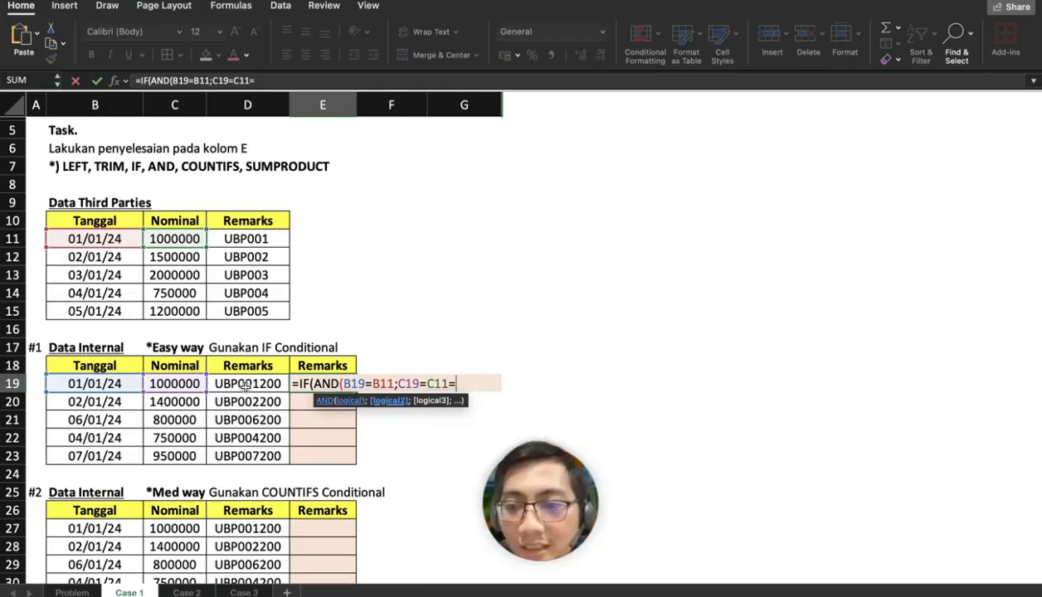
{"action": "key", "text": "BackSpace"}
{"action": "type", "text": ";"}
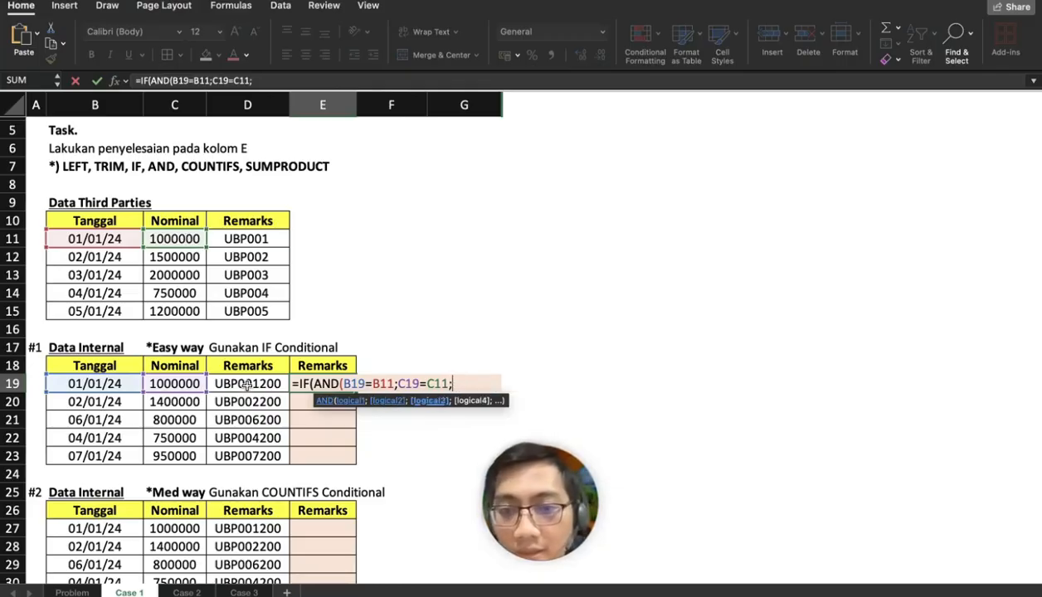
Add LEFT(D19;6)=TRIM(D11) as the third AND condition in the E19 formula to compare the remarks
{"action": "left_click", "coordinate": [248, 384]}
{"action": "key", "text": "BackSpace"}
{"action": "key", "text": "BackSpace"}
{"action": "key", "text": "BackSpace"}
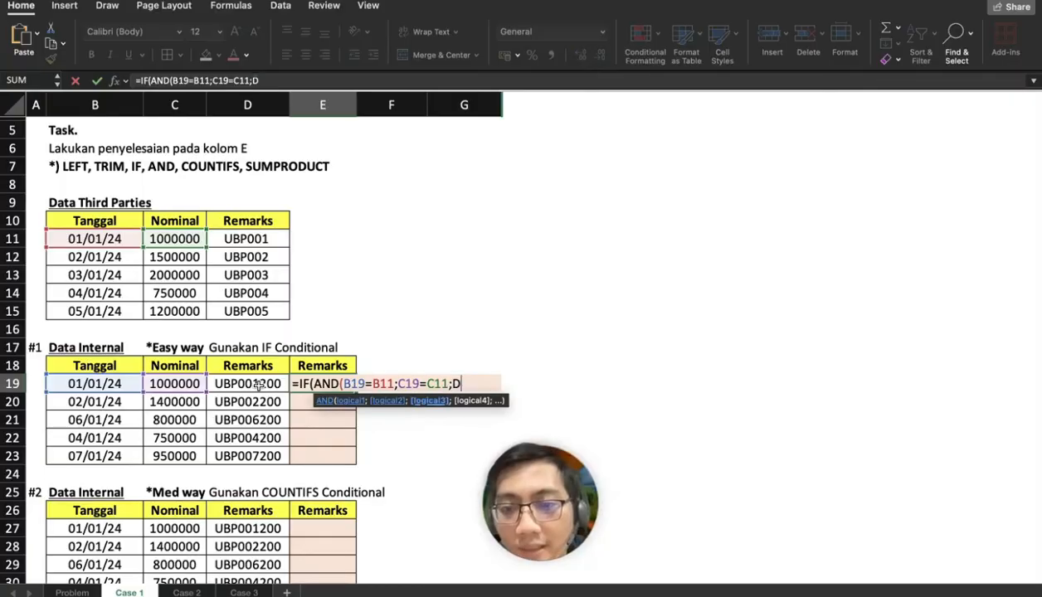
{"action": "type", "text": "LEFT("}
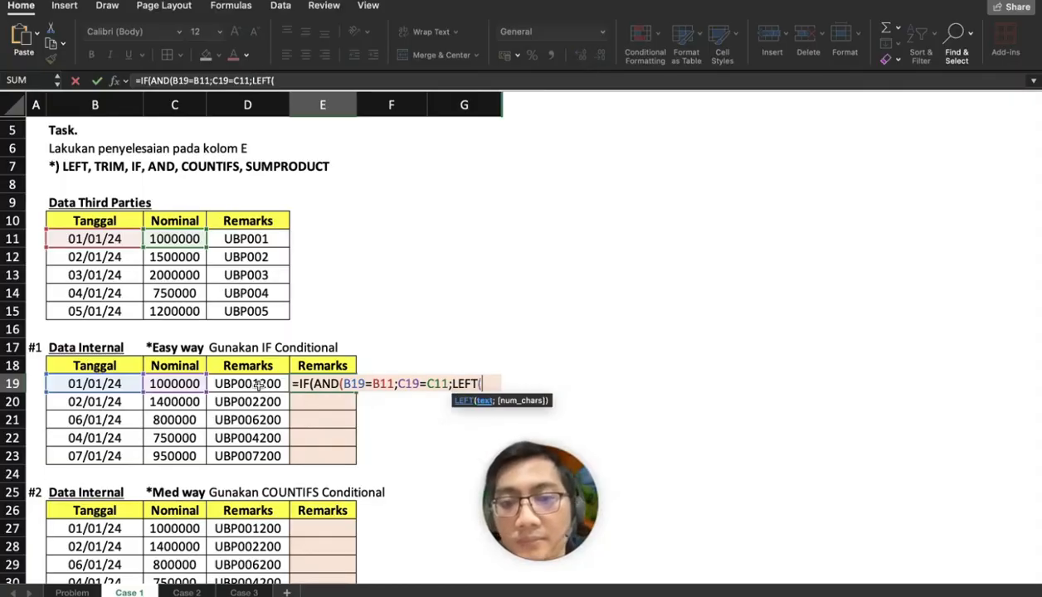
{"action": "left_click", "coordinate": [257, 384]}
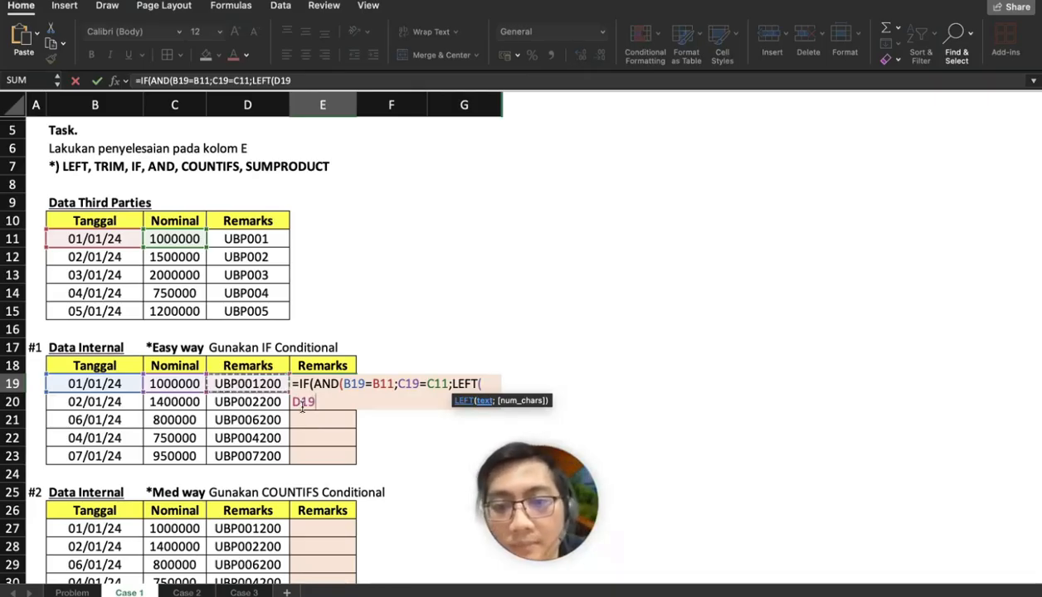
{"action": "type", "text": ";6)"}
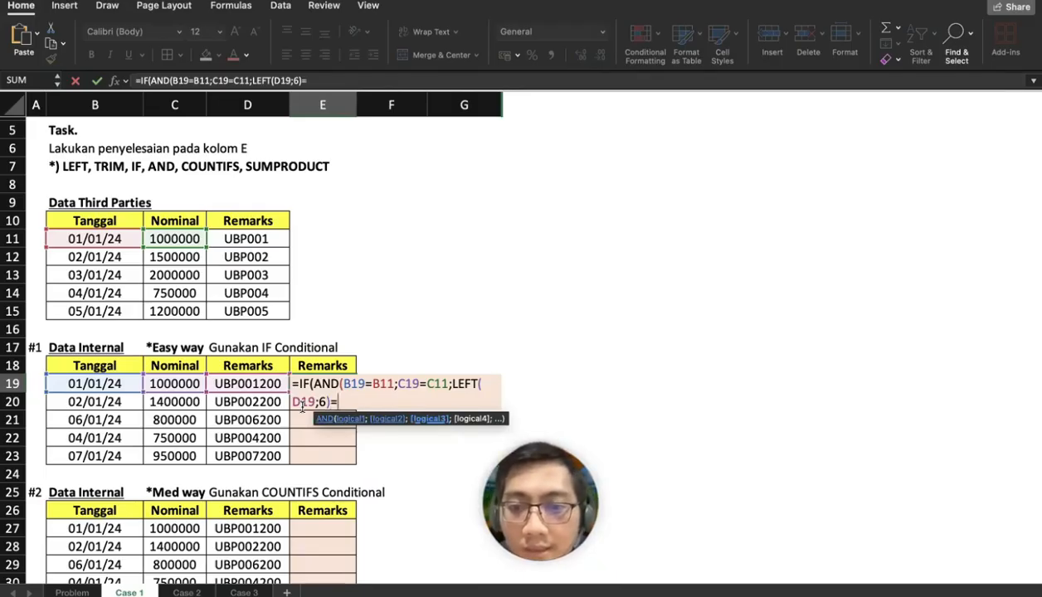
{"action": "type", "text": "=TRIM("}
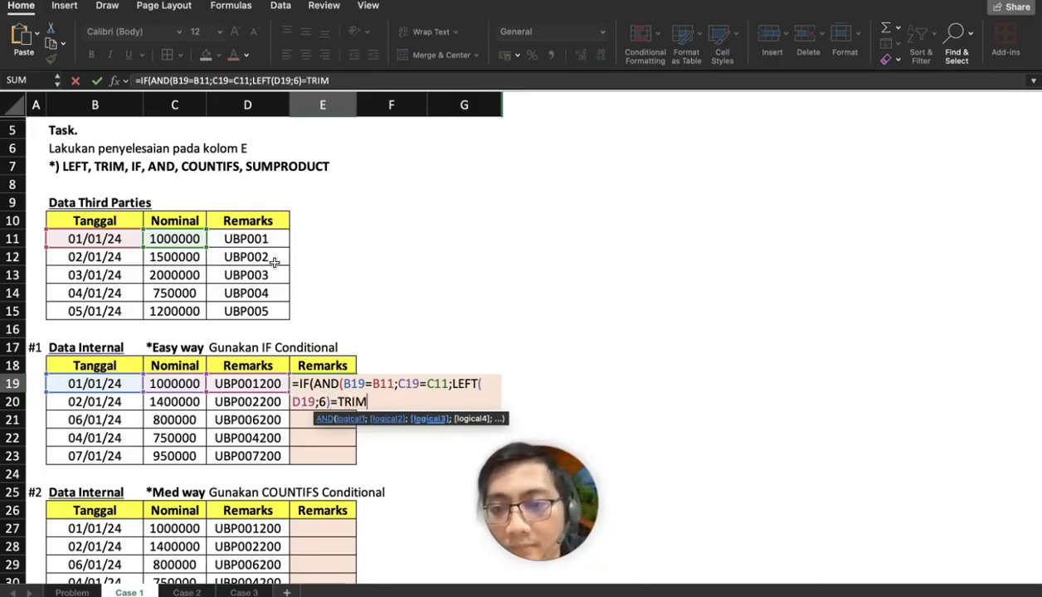
{"action": "left_click", "coordinate": [265, 239]}
{"action": "type", "text": ")"}
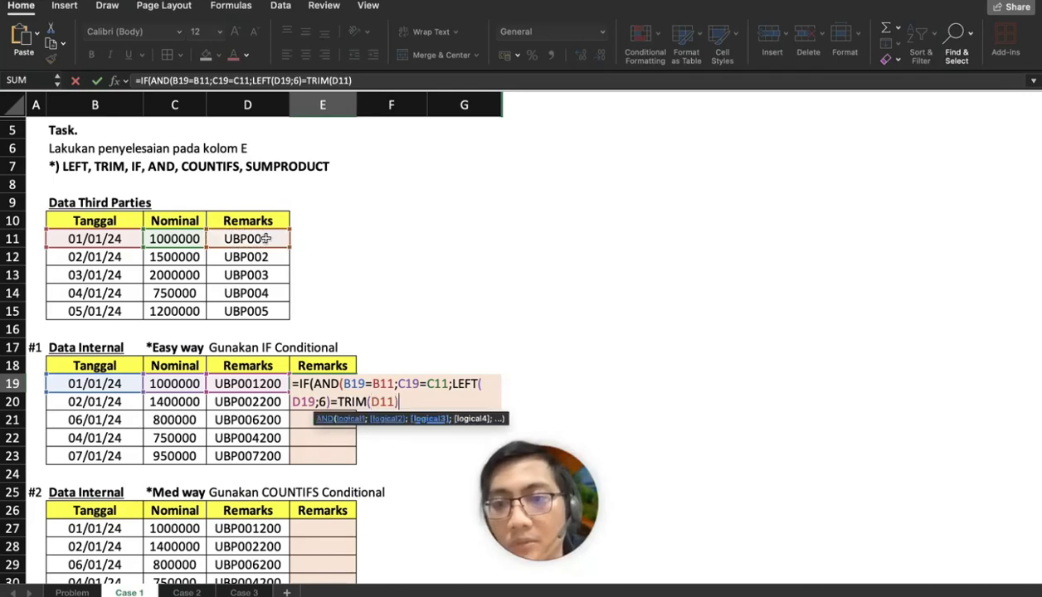
{"action": "type", "text": ";\"Mat"}
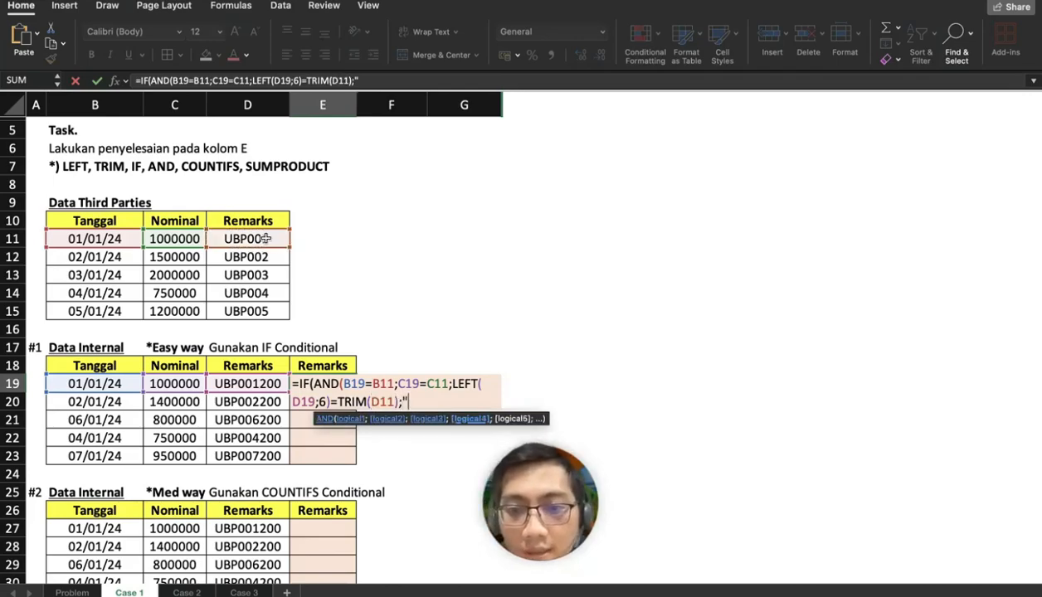
{"action": "type", "text": "ch"}
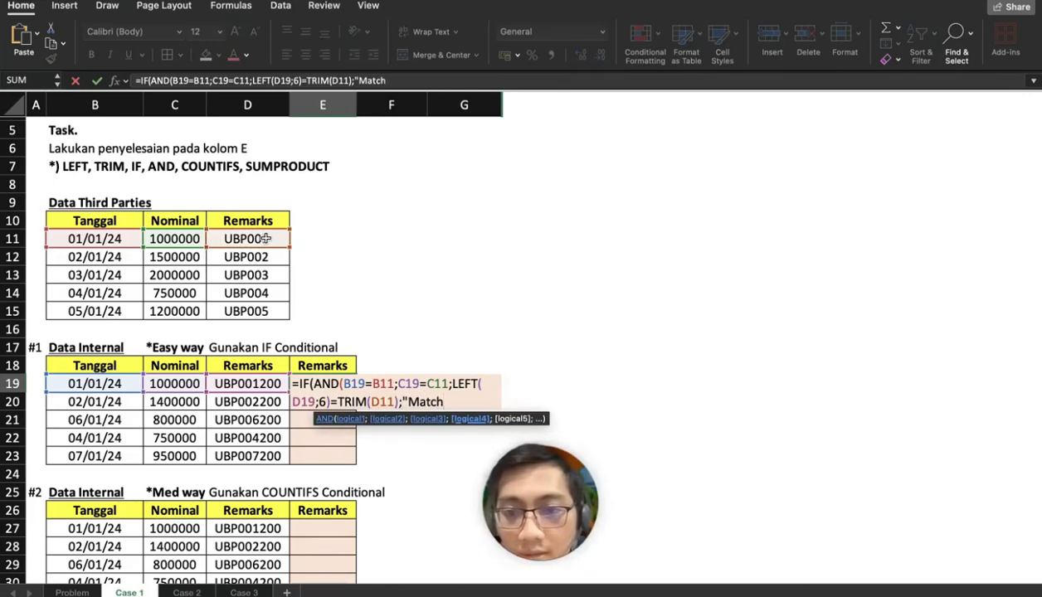
{"action": "key", "text": "BackSpace"}
{"action": "key", "text": "BackSpace"}
{"action": "key", "text": "BackSpace"}
{"action": "key", "text": "BackSpace"}
{"action": "key", "text": "BackSpace"}
{"action": "key", "text": "BackSpace"}
{"action": "key", "text": "BackSpace"}
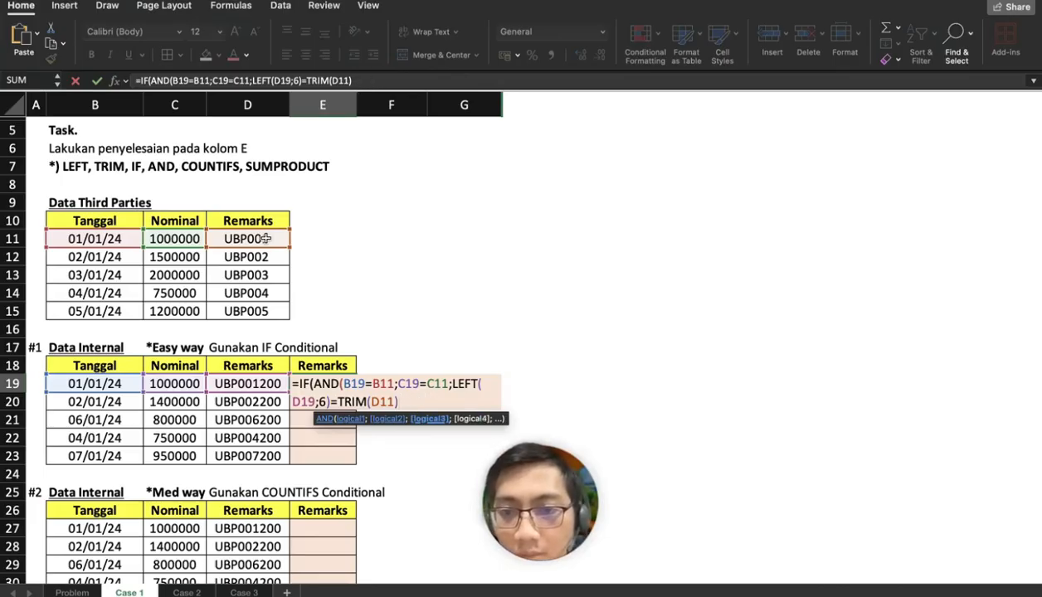
Close the AND conditions and complete the E19 formula with "Match" if true and "Not Match" if false
{"action": "type", "text": ")"}
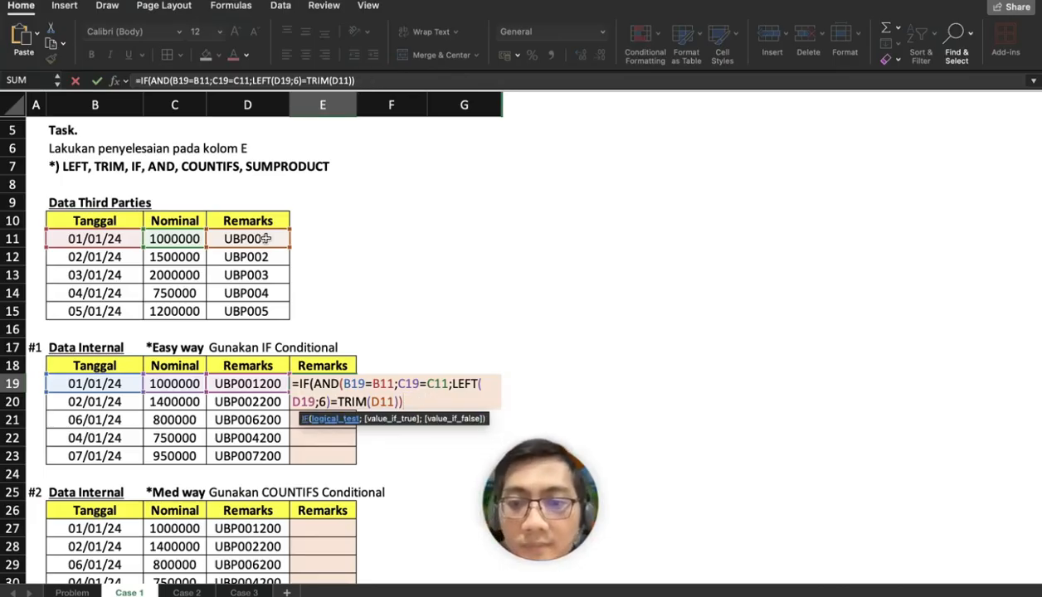
{"action": "type", "text": ";\"Matc"}
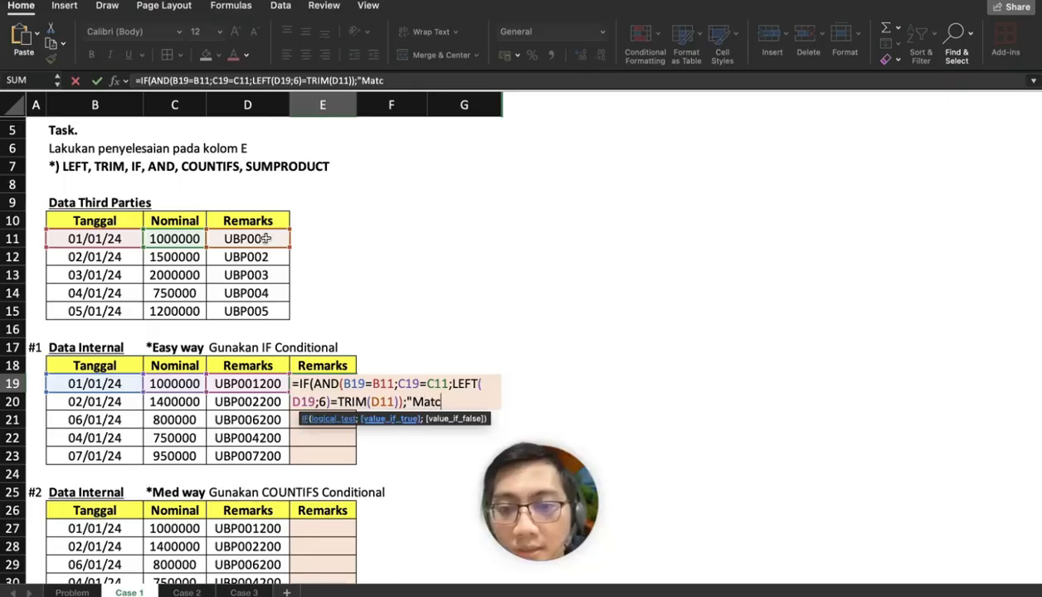
{"action": "type", "text": "h\";"}
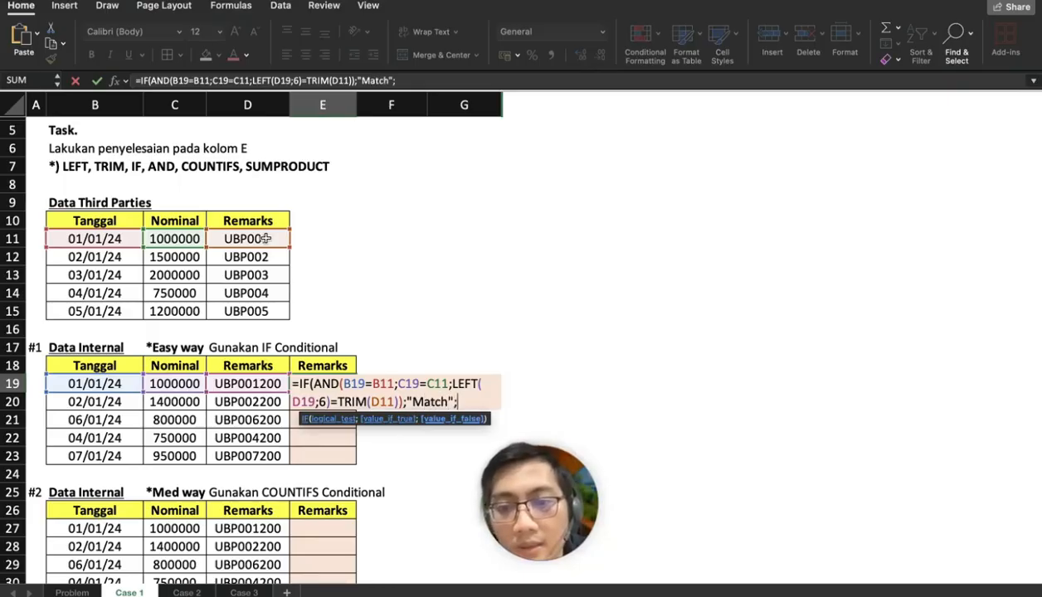
{"action": "type", "text": "\"Not "}
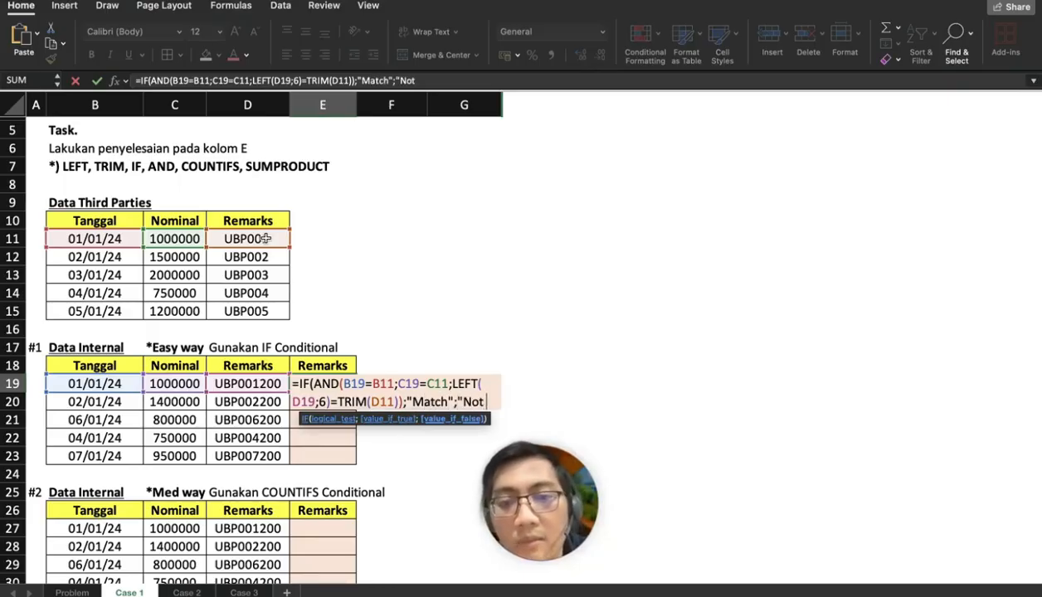
{"action": "type", "text": "Match"}
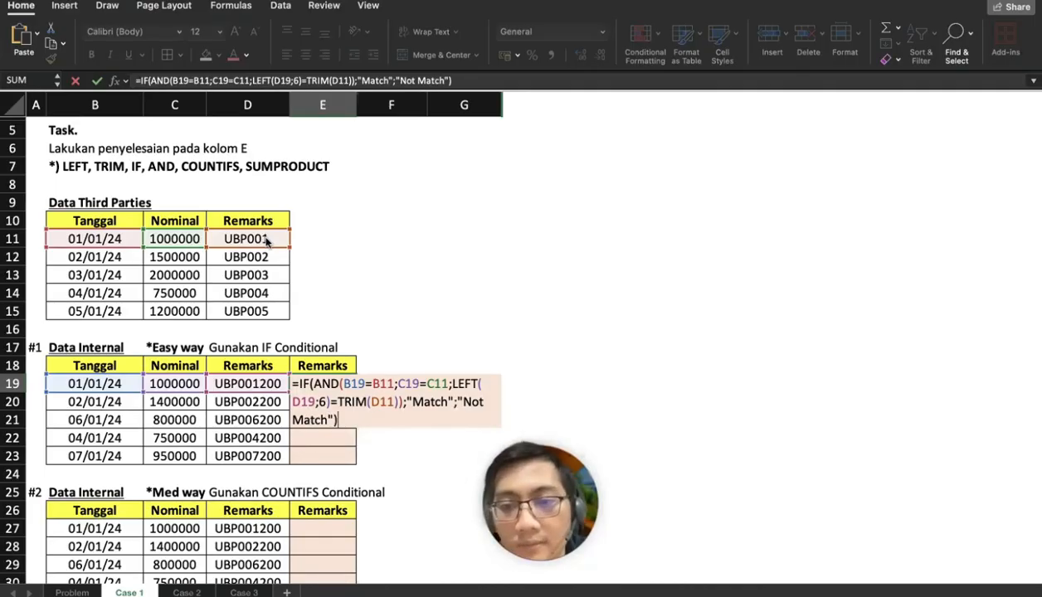
{"action": "key", "text": "Return"}
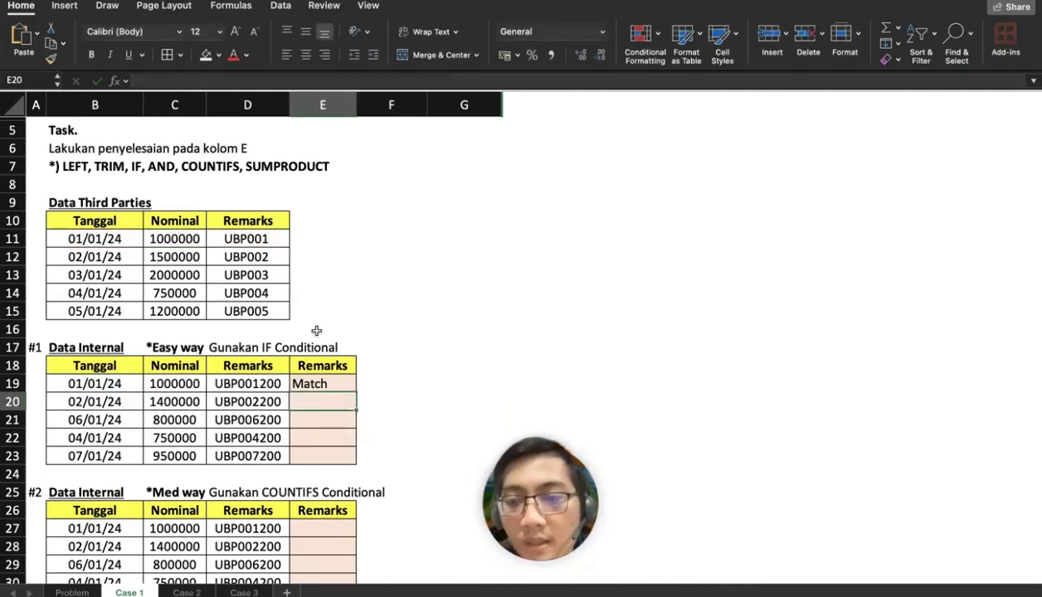
Enter the sample text "INI TEKS" with extra spaces before and after it in E11
{"action": "left_click", "coordinate": [323, 379]}
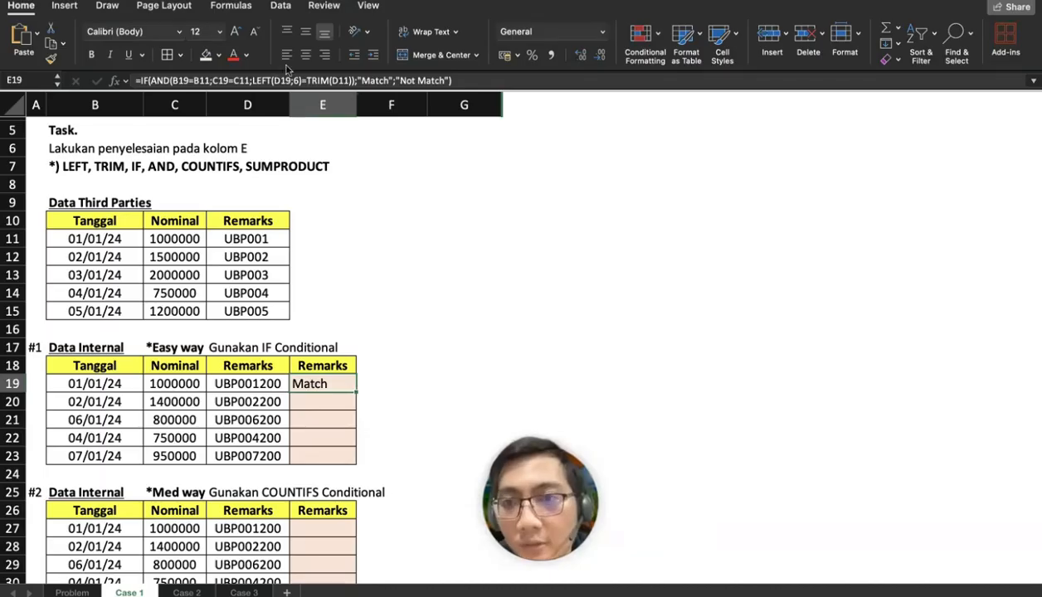
{"action": "left_click", "coordinate": [323, 238]}
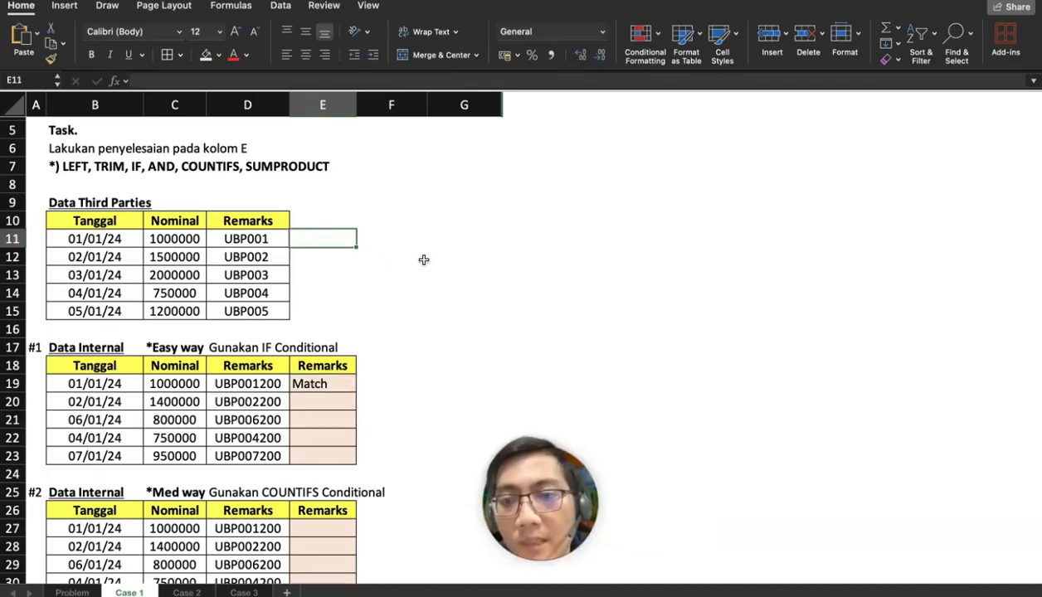
{"action": "double_click", "coordinate": [328, 238]}
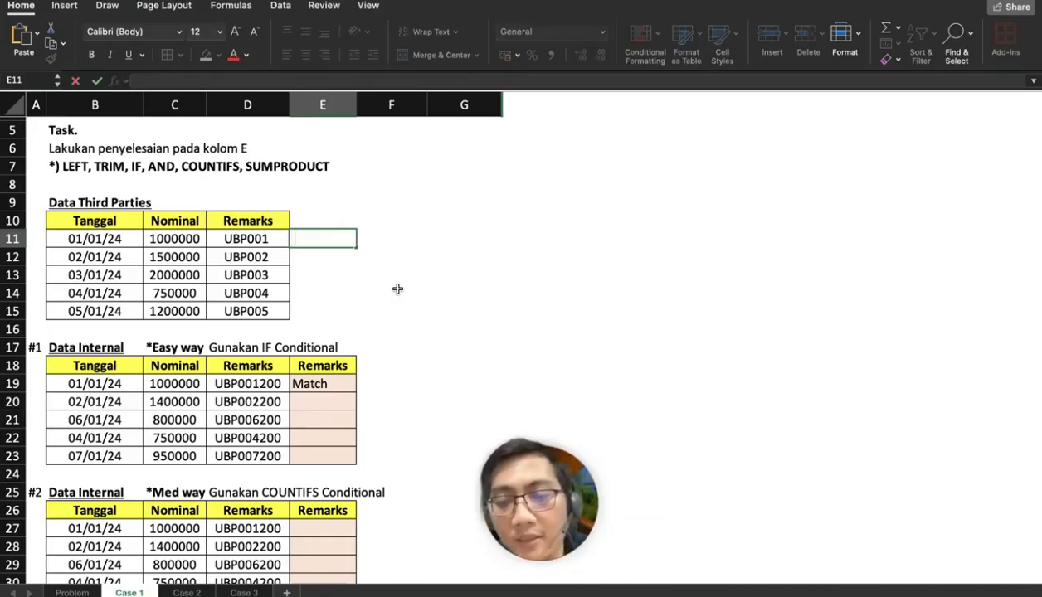
{"action": "type", "text": "INI T"}
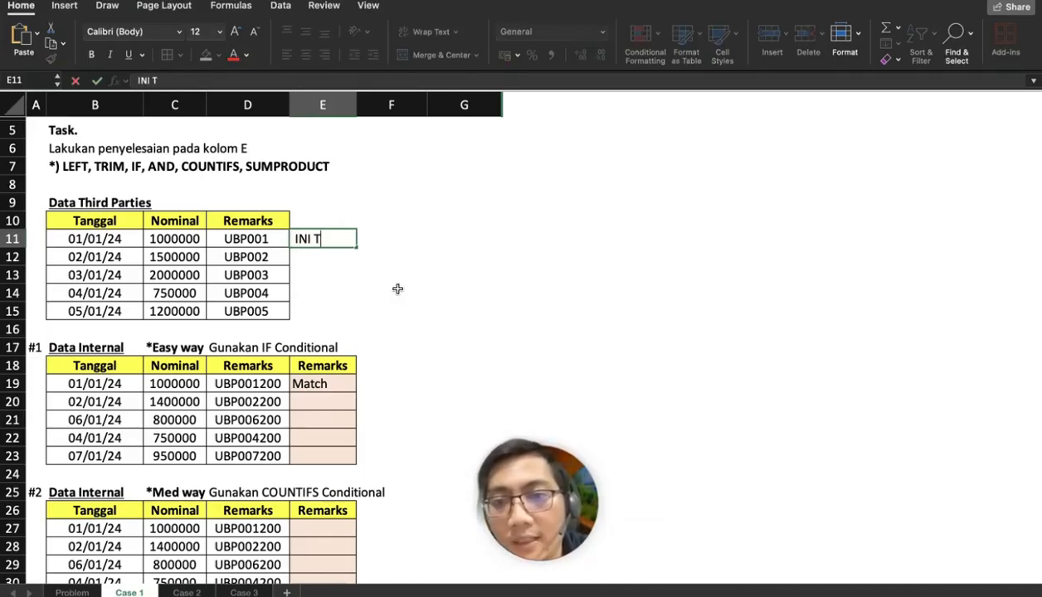
{"action": "type", "text": "EKS"}
{"action": "key", "text": "Tab"}
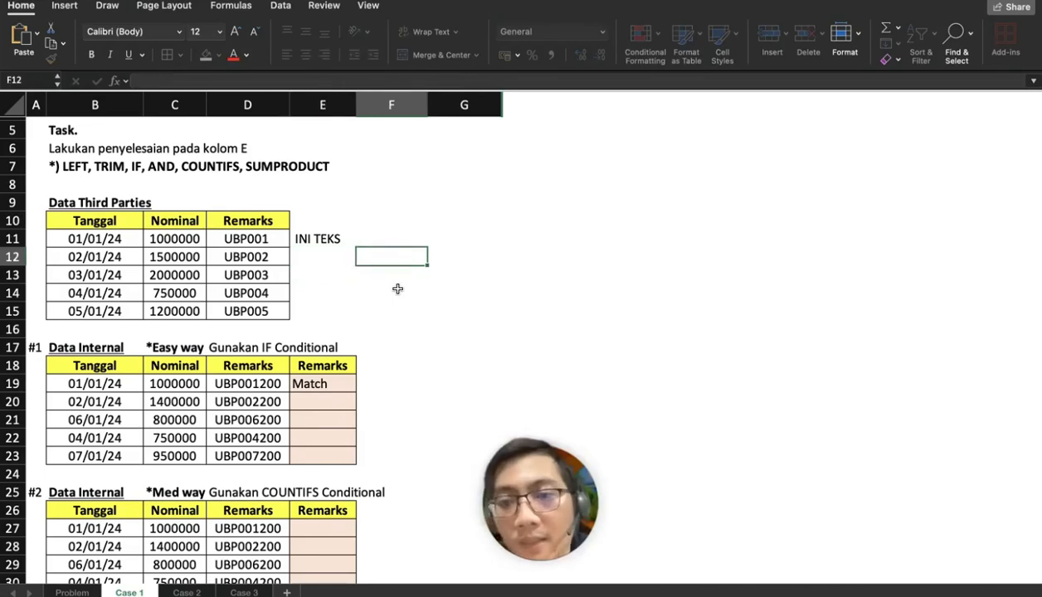
Enter the formula =TRIM(E11) in F11 to strip the extra spaces from the sample text
{"action": "type", "text": "=TRIM("}
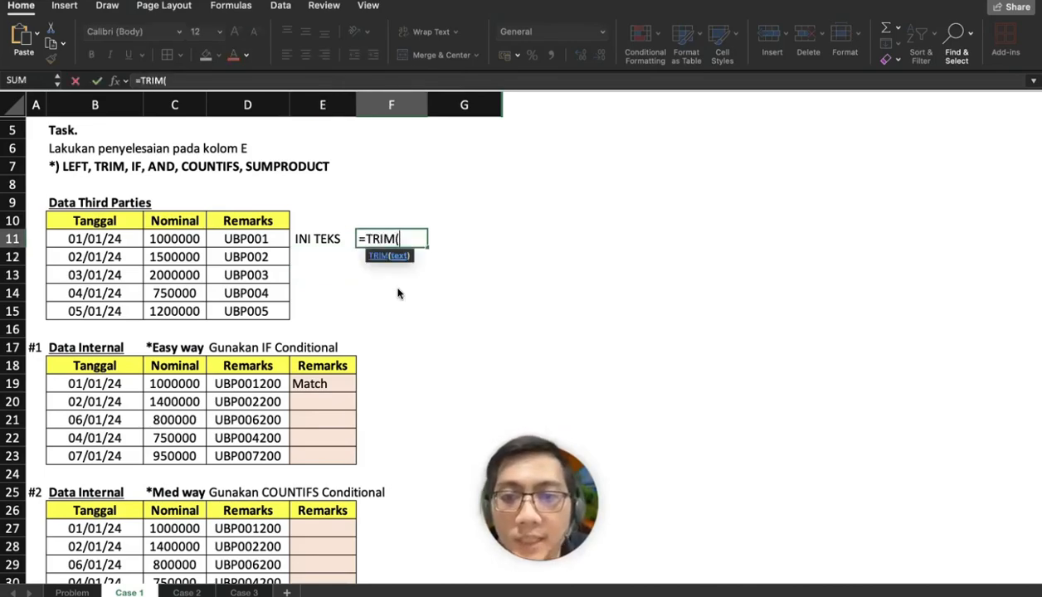
{"action": "key", "text": "Left"}
{"action": "type", "text": ")"}
{"action": "key", "text": "Return"}
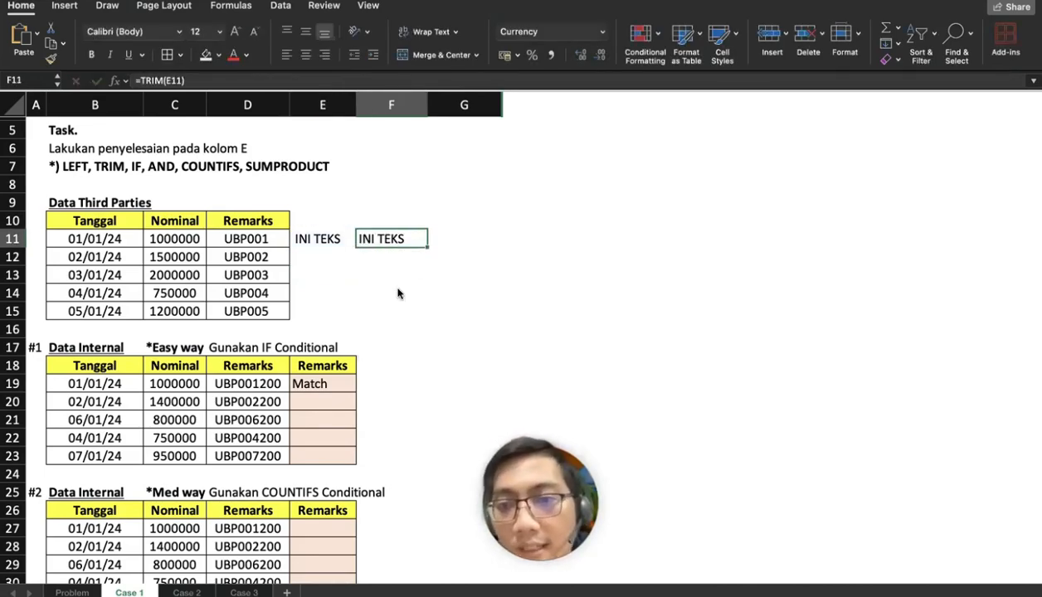
Inspect the sample text in E11 for extra spaces and compare it with the trimmed version in F11
{"action": "double_click", "coordinate": [309, 239]}
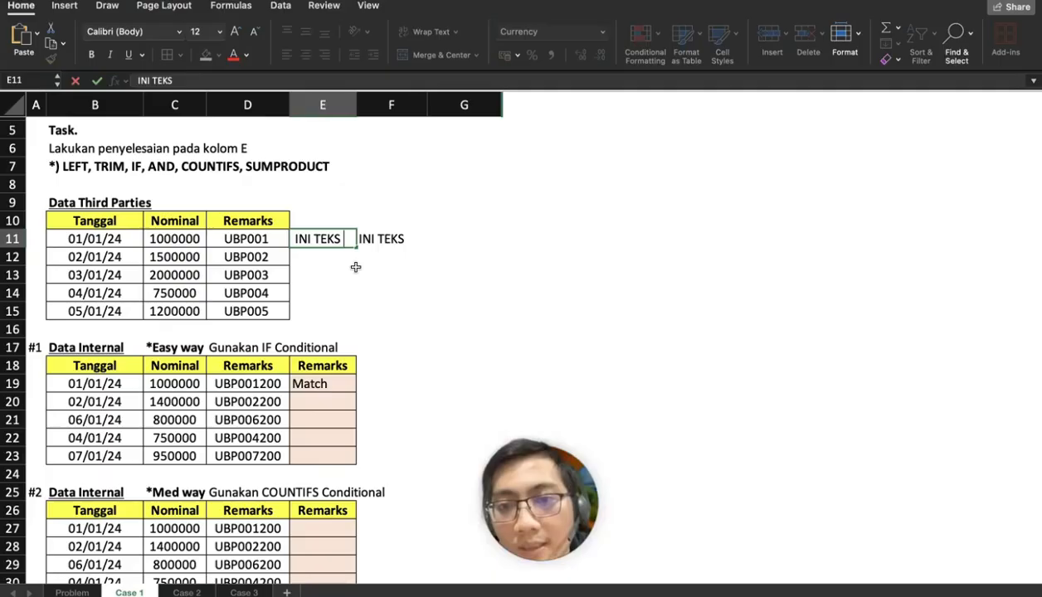
{"action": "key", "text": "Return"}
{"action": "key", "text": "Up"}
{"action": "key", "text": "Right"}
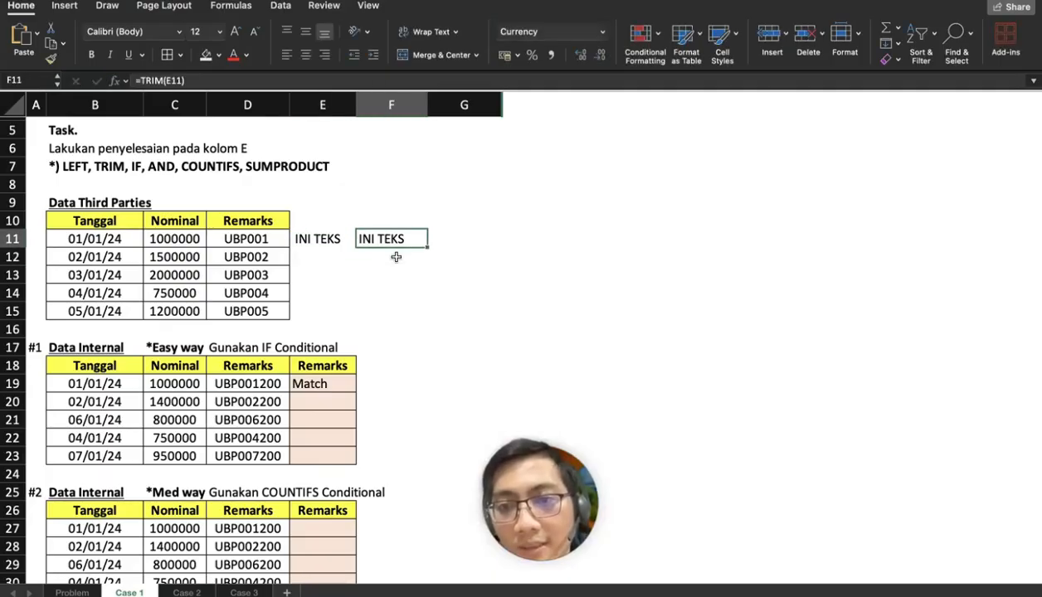
Copy the trimmed text from F11 into F12 as values only and inspect F12 for leftover spaces
{"action": "key", "text": "ctrl+c"}
{"action": "left_click", "coordinate": [392, 258]}
{"action": "key", "text": "ctrl+v"}
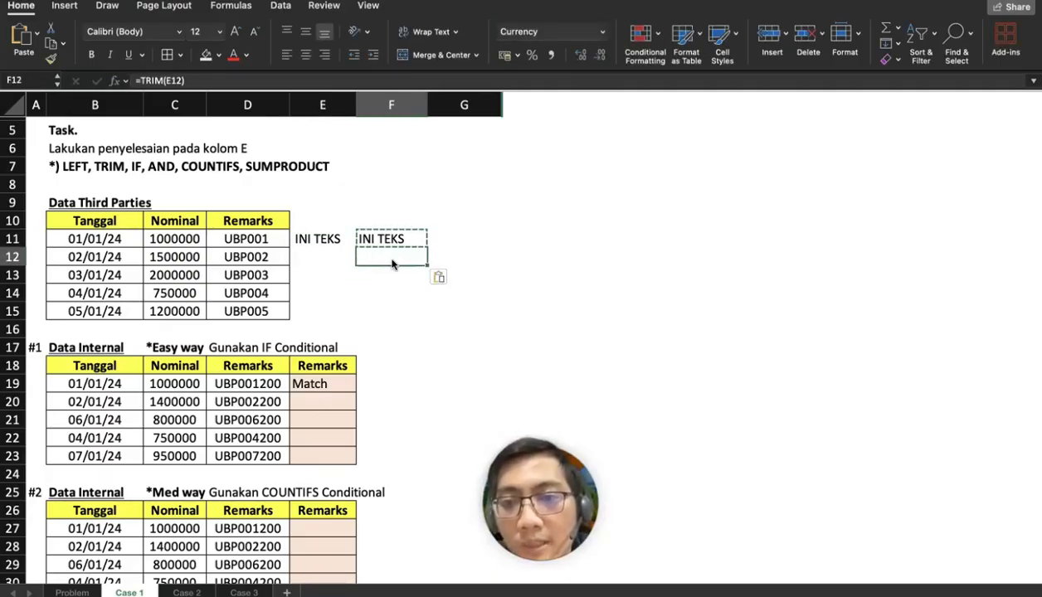
{"action": "left_click", "coordinate": [37, 33]}
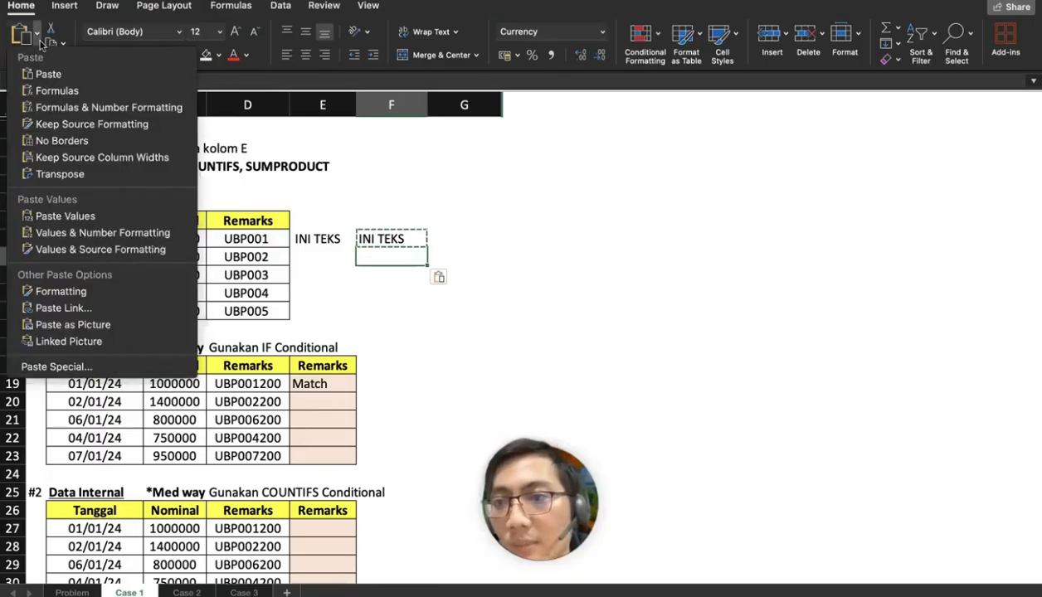
{"action": "left_click", "coordinate": [50, 209]}
{"action": "double_click", "coordinate": [415, 257]}
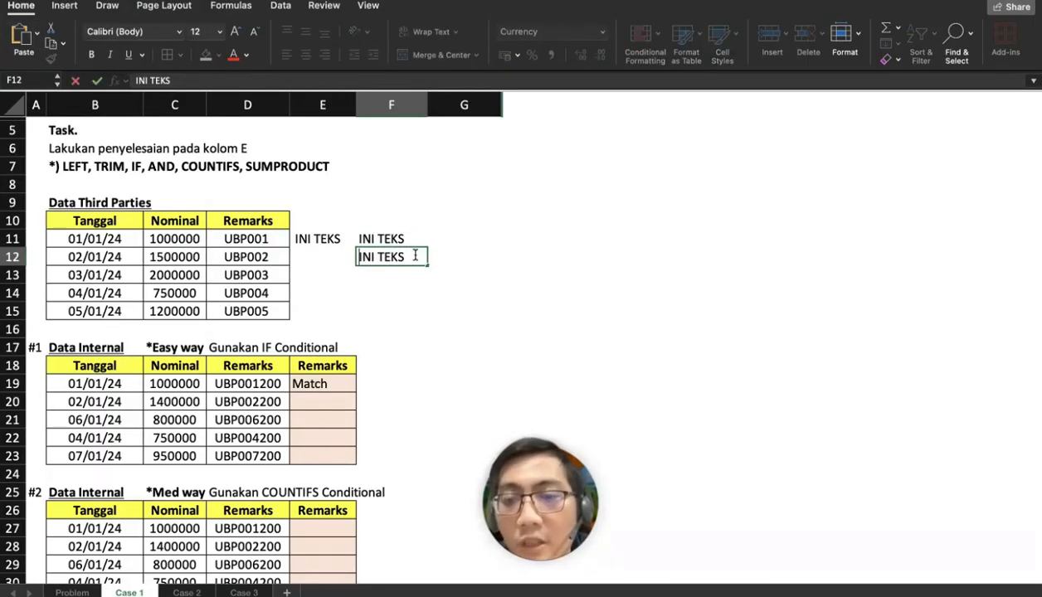
{"action": "key", "text": "Escape"}
Undo the pastes in F12 and the TRIM formula in F11
{"action": "key", "text": "ctrl+z"}
{"action": "key", "text": "ctrl+z"}
{"action": "key", "text": "ctrl+z"}
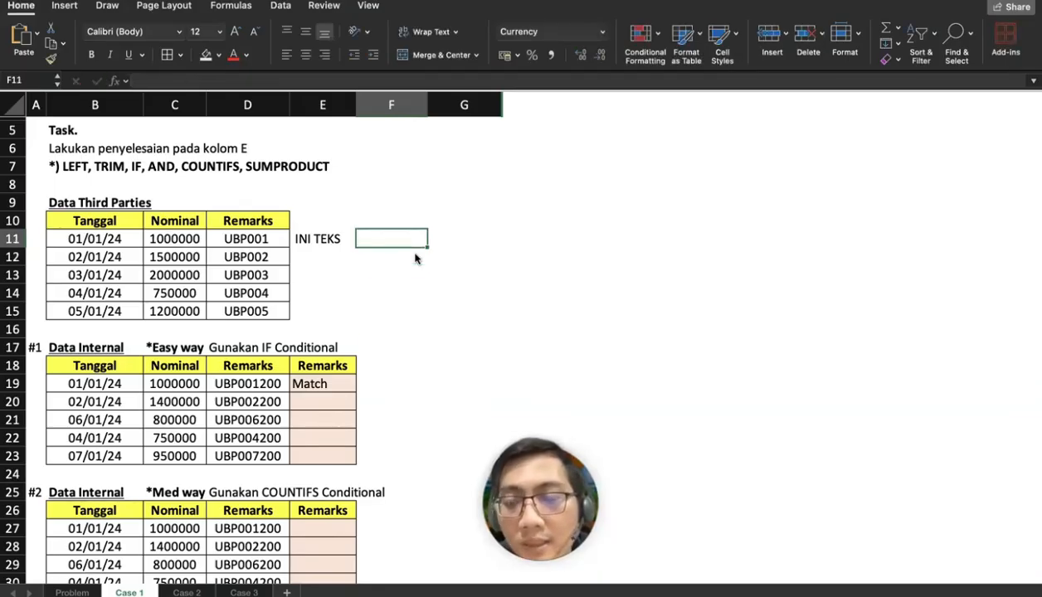
{"action": "key", "text": "Down"}
{"action": "key", "text": "Left"}
{"action": "key", "text": "Down"}
{"action": "key", "text": "Down"}
{"action": "key", "text": "Up"}
{"action": "key", "text": "Up"}
{"action": "key", "text": "Up"}
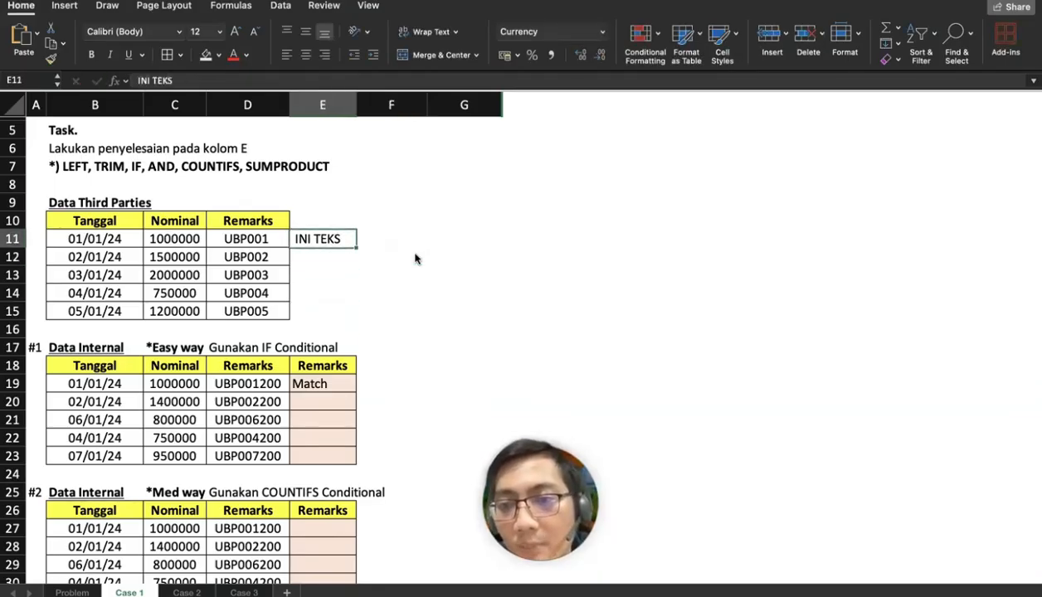
{"action": "key", "text": "Left"}
{"action": "key", "text": "Right"}
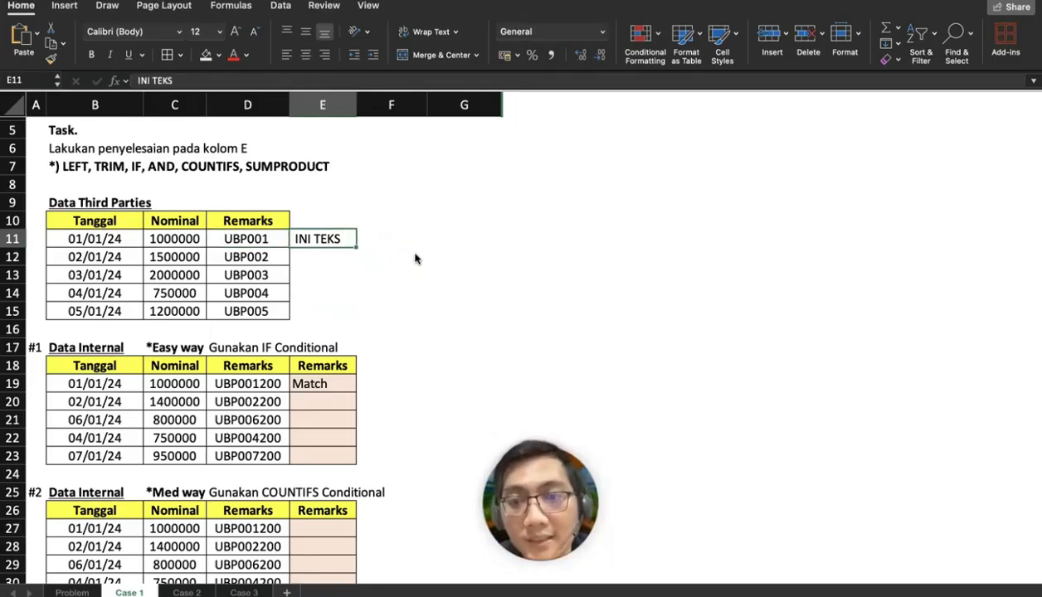
Return to E19 and review the LEFT condition in its formula
{"action": "key", "text": "Down"}
{"action": "key", "text": "Down"}
{"action": "key", "text": "Down"}
{"action": "key", "text": "Down"}
{"action": "key", "text": "Down"}
{"action": "key", "text": "Down"}
{"action": "key", "text": "Down"}
{"action": "key", "text": "Down"}
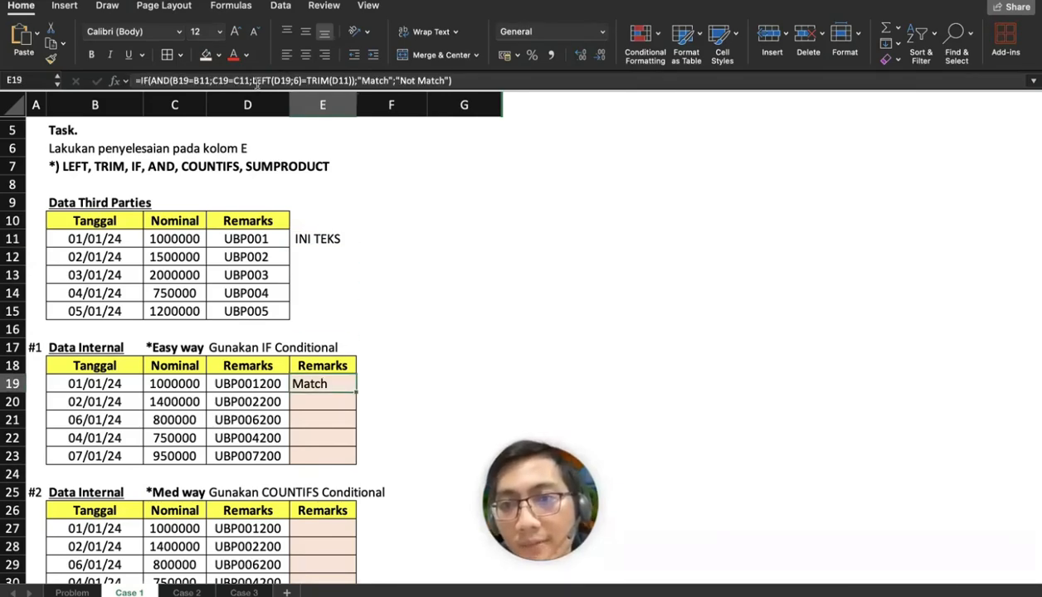
Copy the internal remark from D19 into E13 as sample text for demonstrating LEFT
{"action": "left_click", "coordinate": [268, 382]}
{"action": "key", "text": "ctrl+c"}
{"action": "left_click", "coordinate": [349, 274]}
{"action": "key", "text": "ctrl+v"}
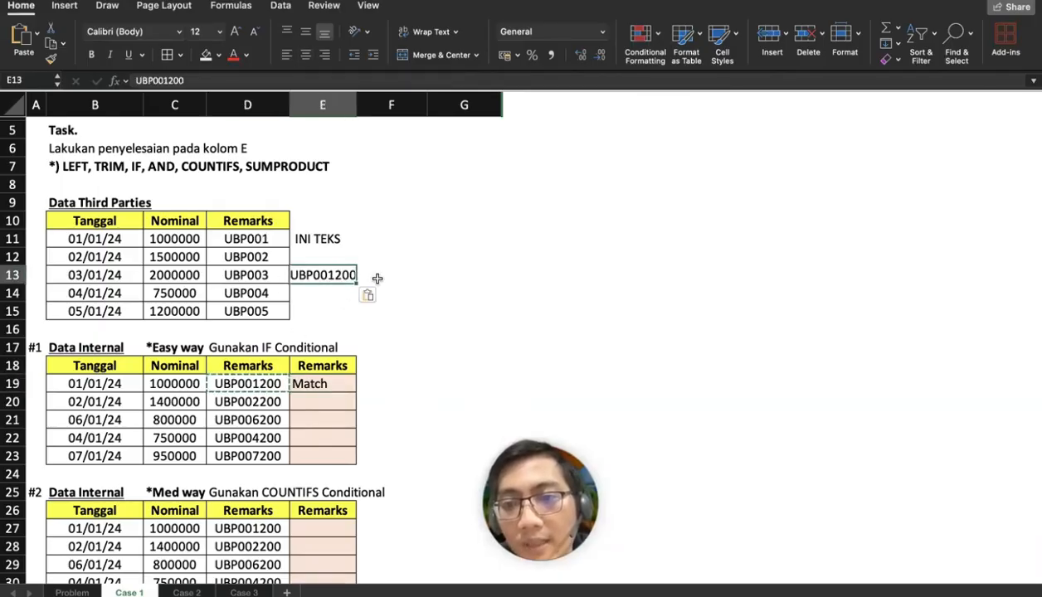
Enter a LEFT formula in F13 that extracts the first 6 characters of E13
{"action": "left_click", "coordinate": [377, 278]}
{"action": "type", "text": "=LEFT"}
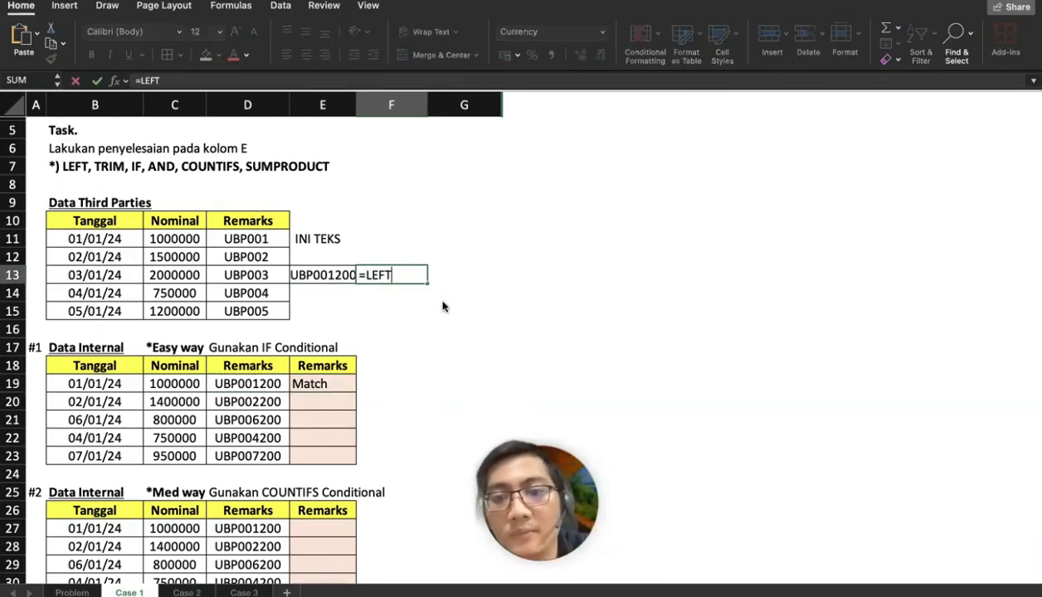
{"action": "type", "text": "("}
{"action": "key", "text": "Left"}
{"action": "type", "text": ";"}
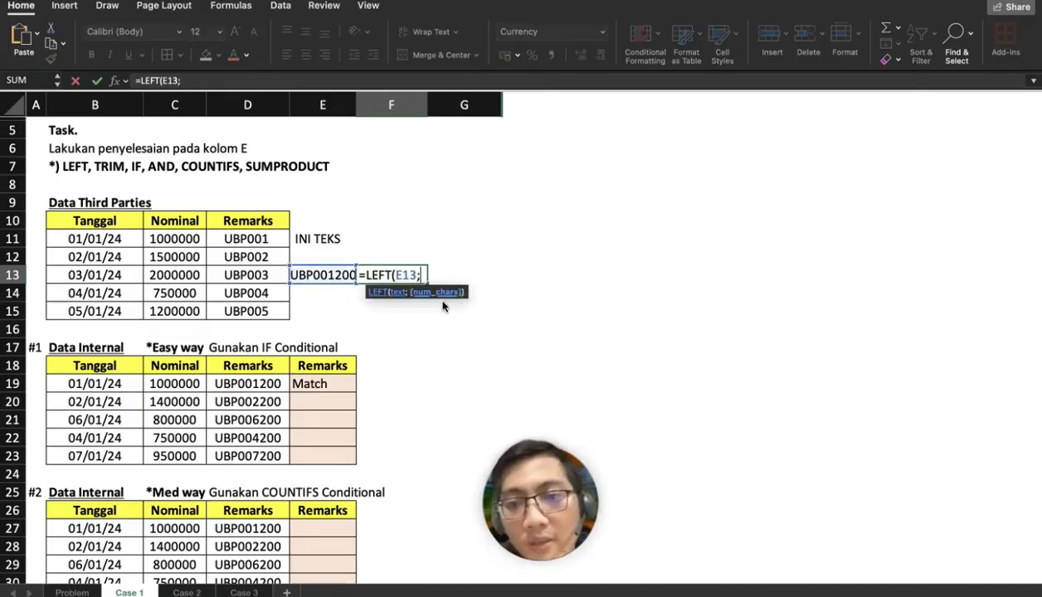
{"action": "type", "text": "6"}
{"action": "key", "text": "Return"}
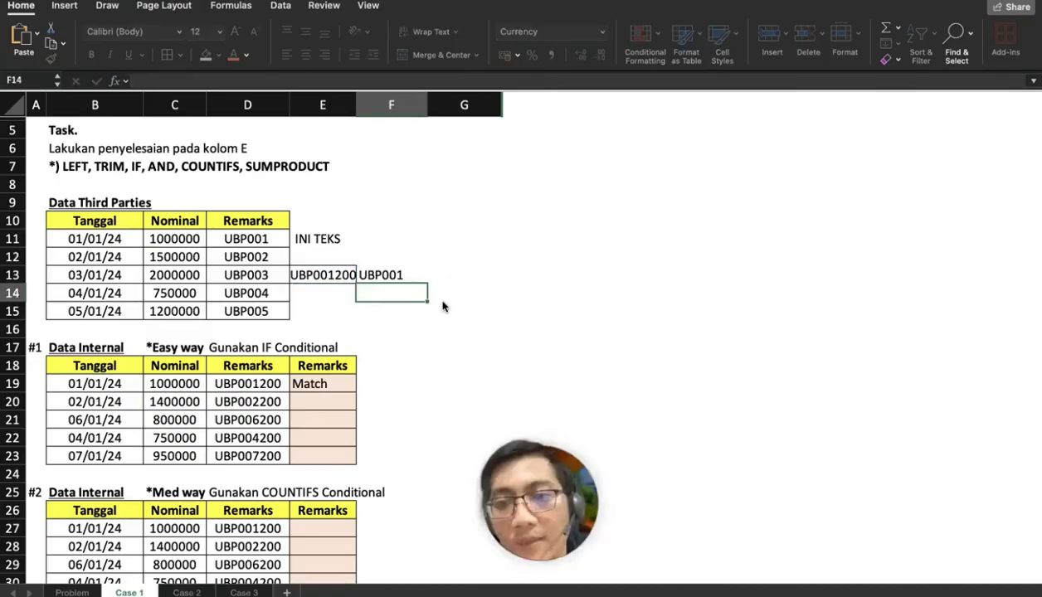
Widen column E to fit the sample text and enter a LEN formula in E14 that counts the characters of E13
{"action": "left_click_drag", "start_coordinate": [357, 105], "coordinate": [367, 108]}
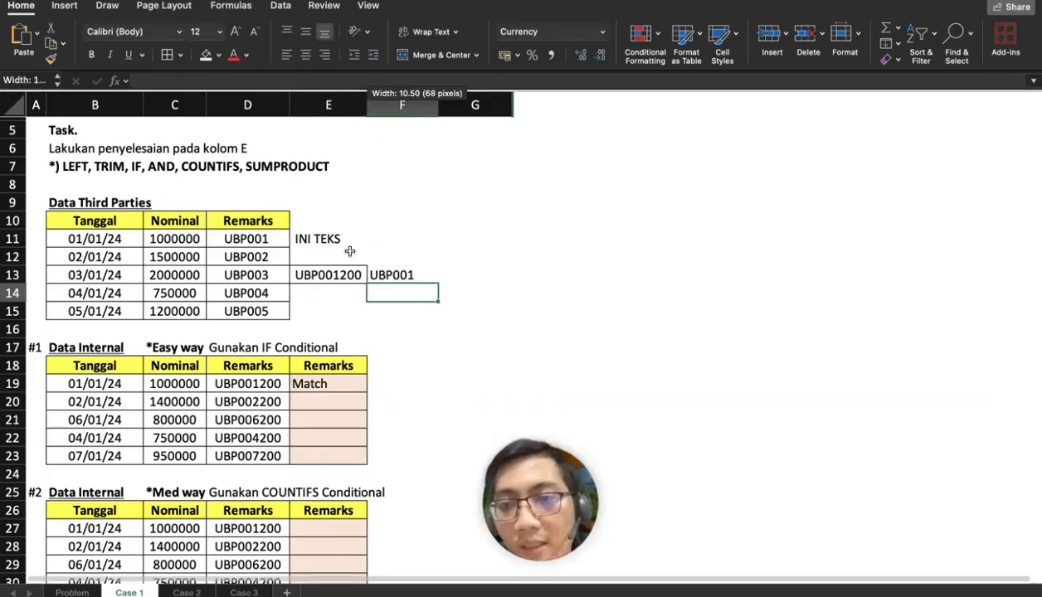
{"action": "left_click", "coordinate": [328, 292]}
{"action": "type", "text": "=LEN"}
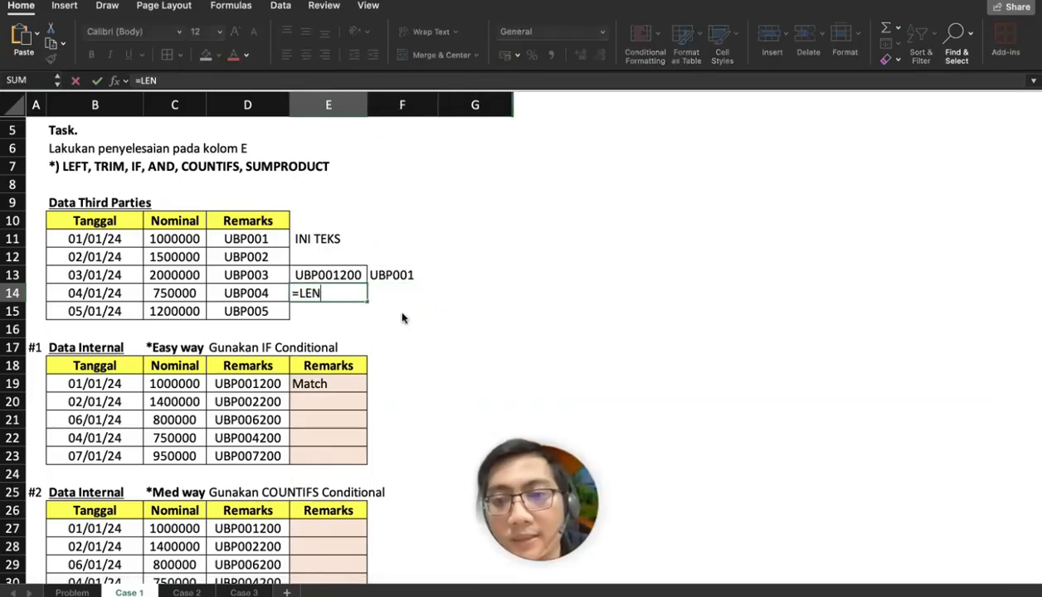
{"action": "type", "text": "("}
{"action": "key", "text": "Up"}
{"action": "key", "text": "Return"}
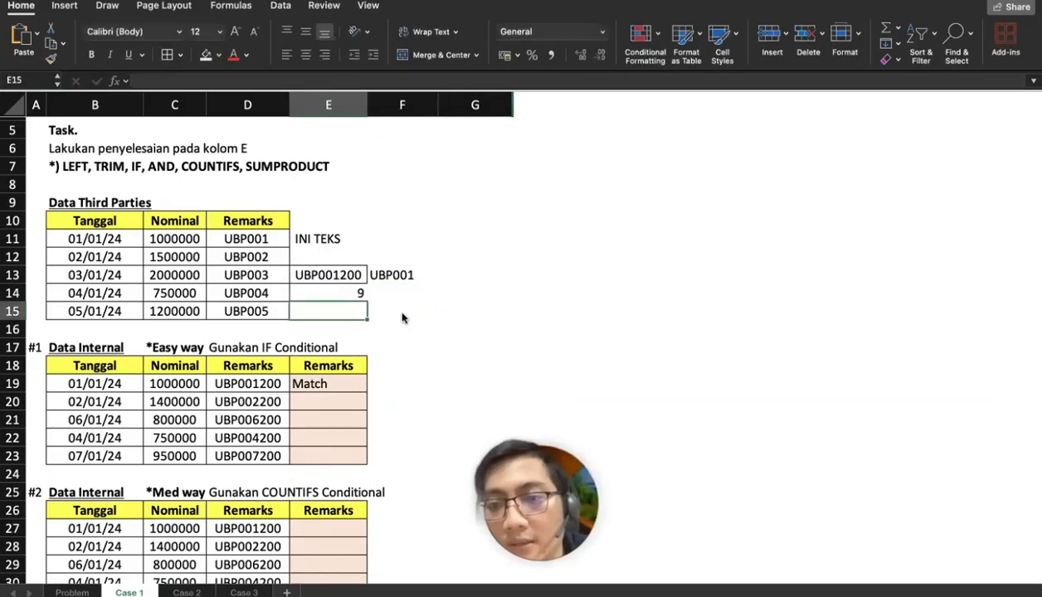
Compare the sample text in E13 with the LEFT formula in F13 and the LEN formula in E14
{"action": "key", "text": "Up"}
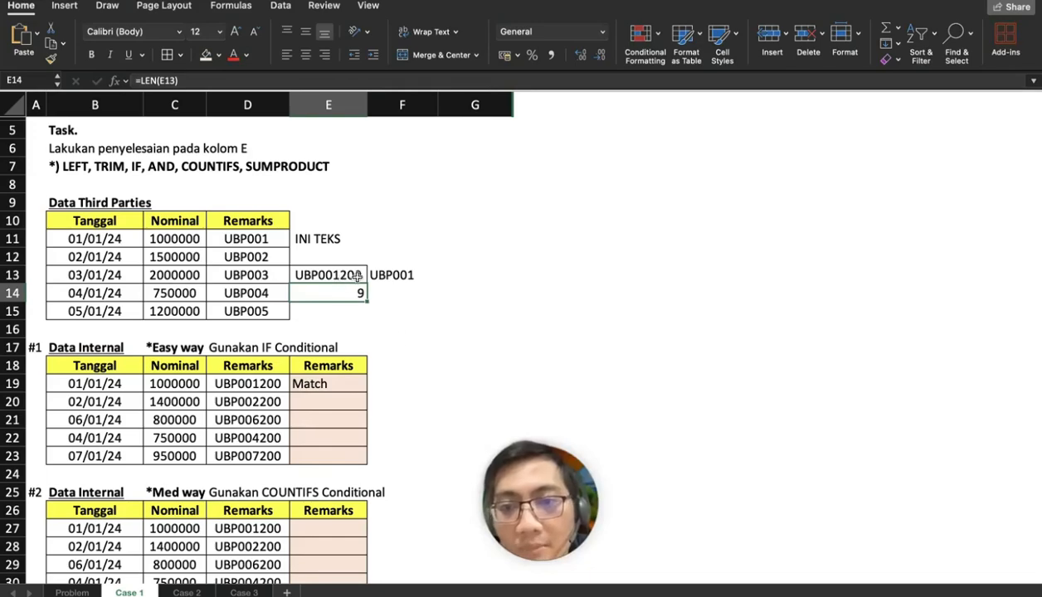
{"action": "key", "text": "Up"}
{"action": "key", "text": "Right"}
{"action": "key", "text": "Left"}
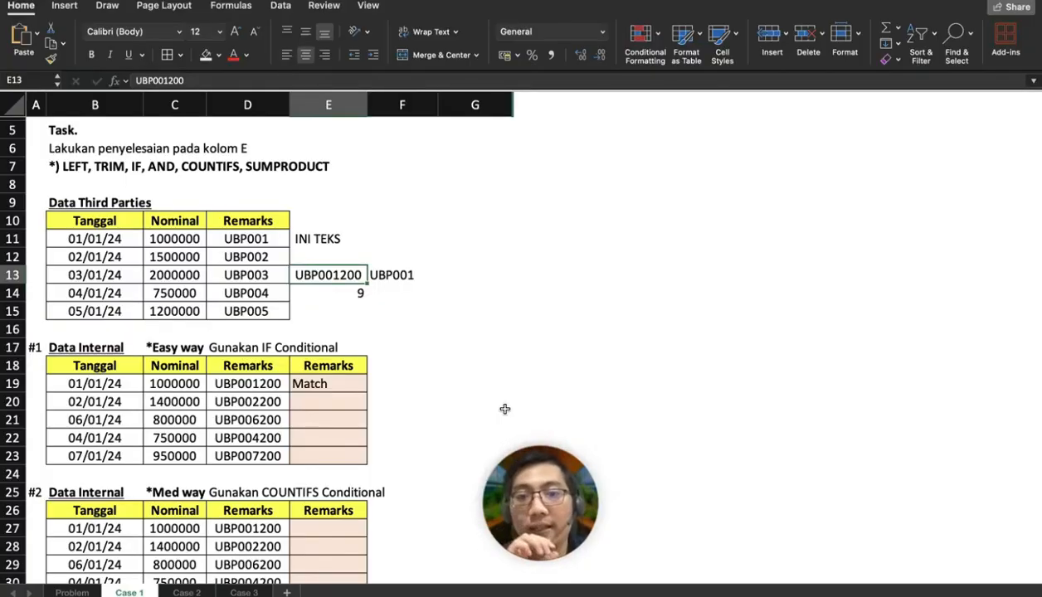
{"action": "key", "text": "Right"}
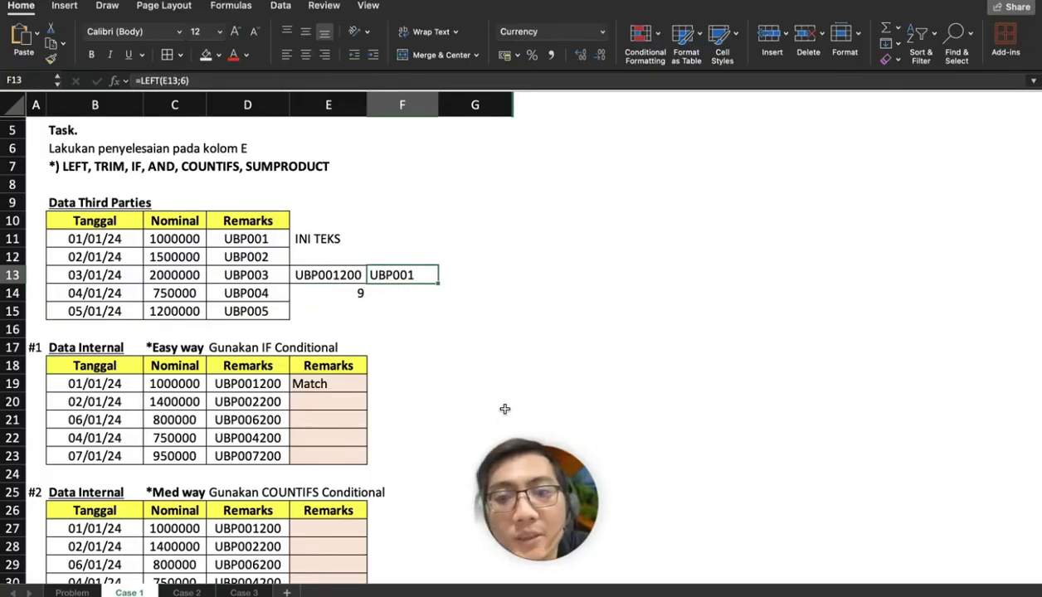
{"action": "key", "text": "Left"}
{"action": "key", "text": "Right"}
{"action": "key", "text": "Left"}
{"action": "key", "text": "Down"}
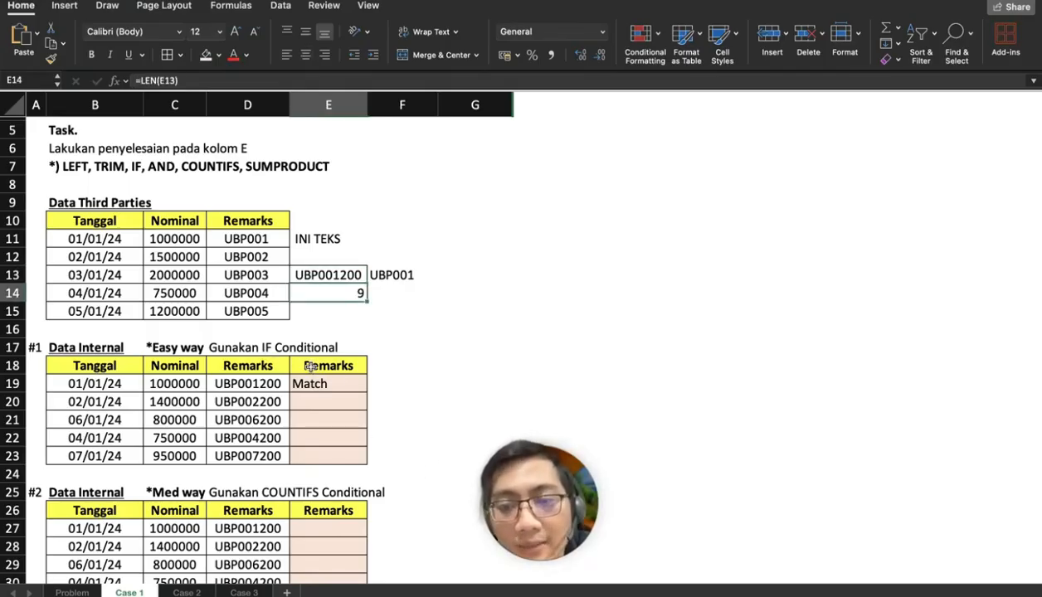
Fill the matching formula from E19 down through E23 of the first internal data table
{"action": "left_click_drag", "start_coordinate": [99, 222], "coordinate": [240, 309]}
{"action": "left_click", "coordinate": [97, 219]}
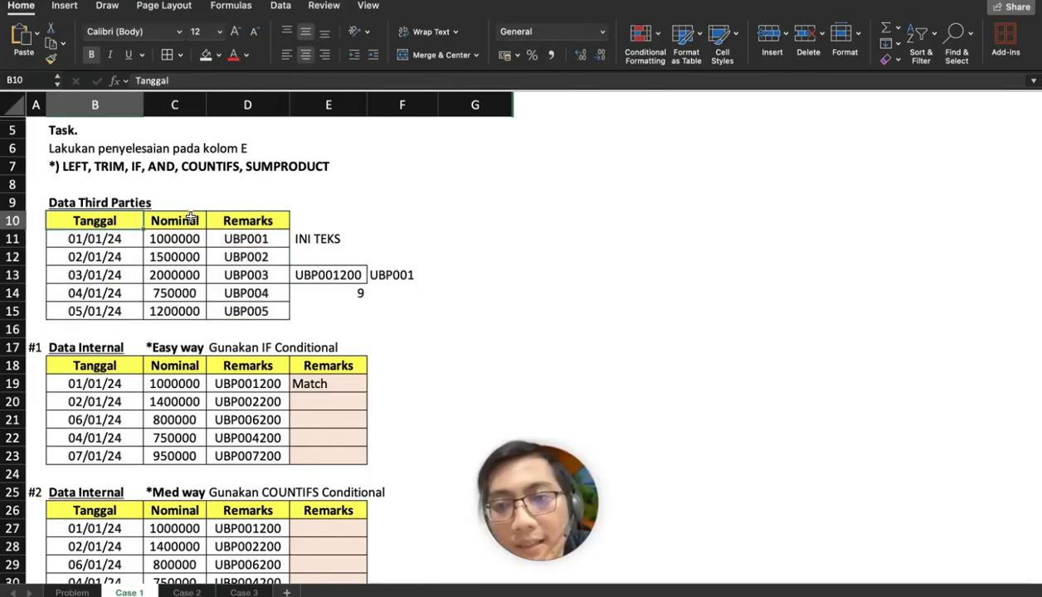
{"action": "left_click", "coordinate": [190, 219]}
{"action": "left_click_drag", "start_coordinate": [98, 224], "coordinate": [230, 317]}
{"action": "left_click", "coordinate": [338, 386]}
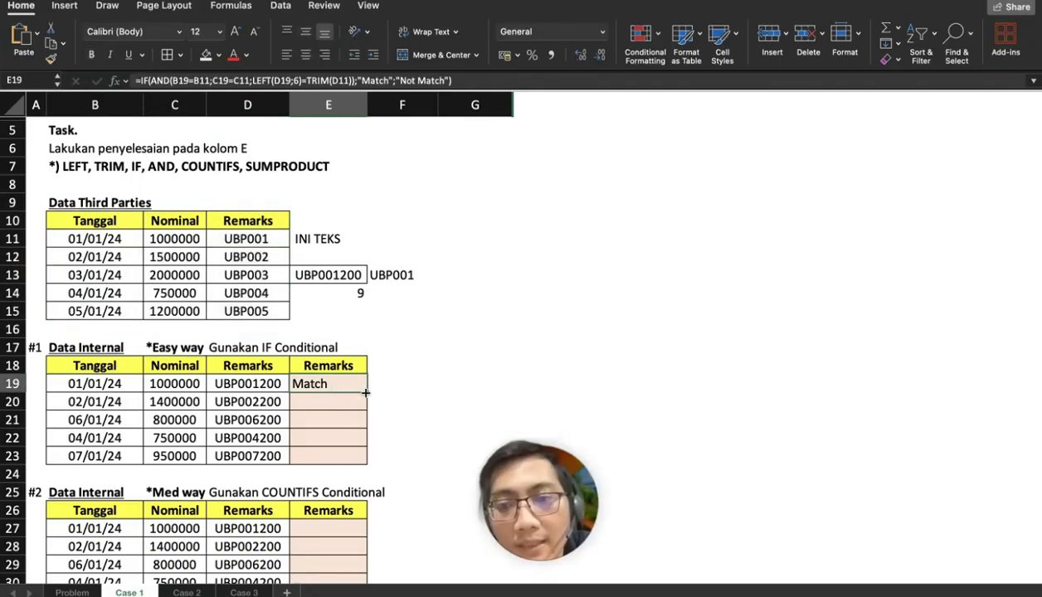
{"action": "left_click_drag", "start_coordinate": [366, 392], "coordinate": [366, 458]}
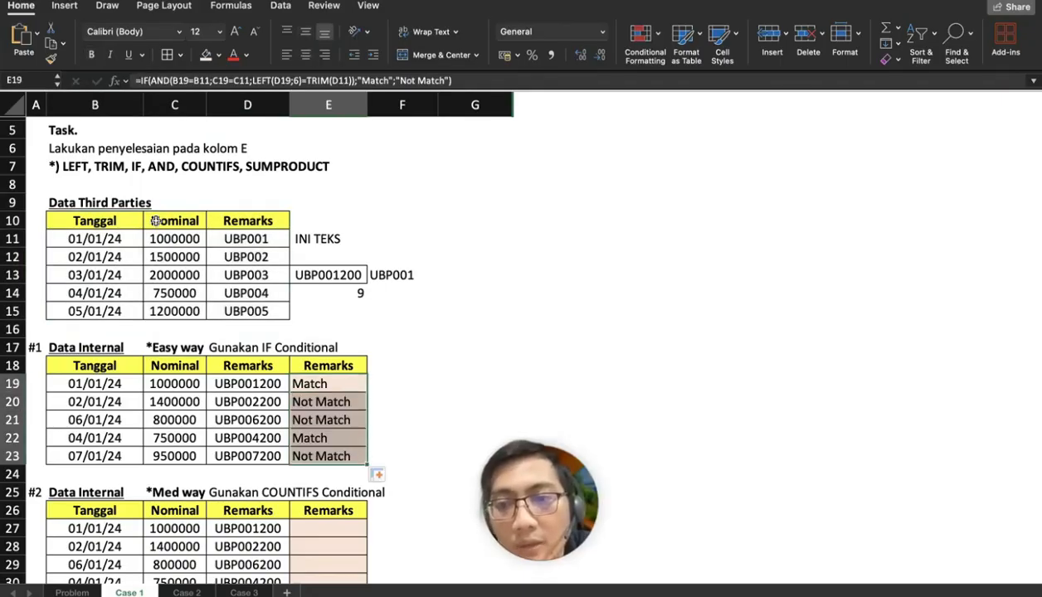
Try moving the first third-party record from B11:D11 to row 16, check the formula in E19, and undo the move
{"action": "left_click_drag", "start_coordinate": [80, 234], "coordinate": [233, 238]}
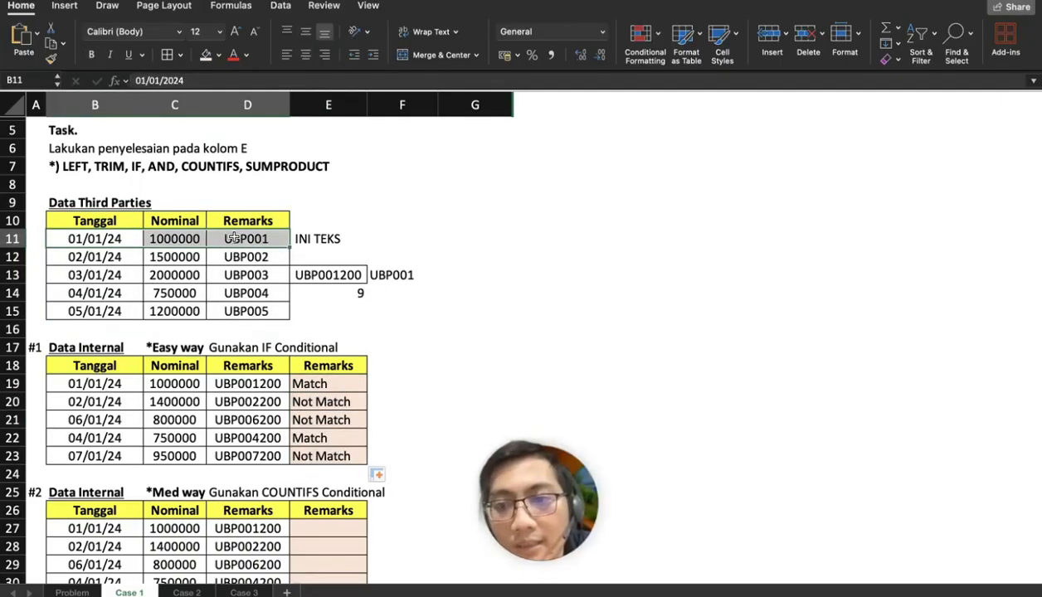
{"action": "key", "text": "super+c"}
{"action": "left_click", "coordinate": [93, 325]}
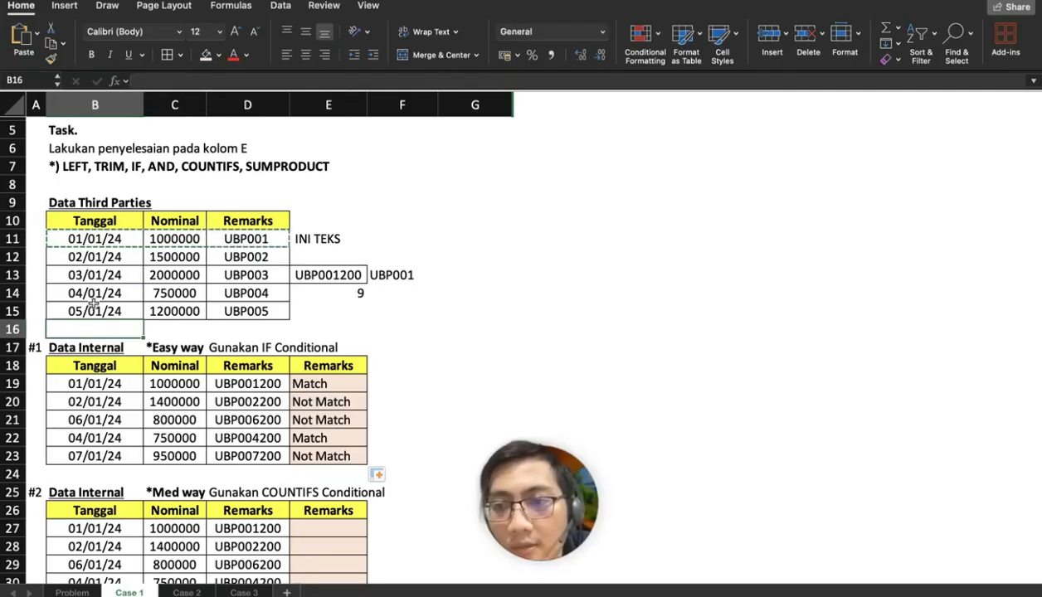
{"action": "left_click_drag", "start_coordinate": [96, 239], "coordinate": [249, 239]}
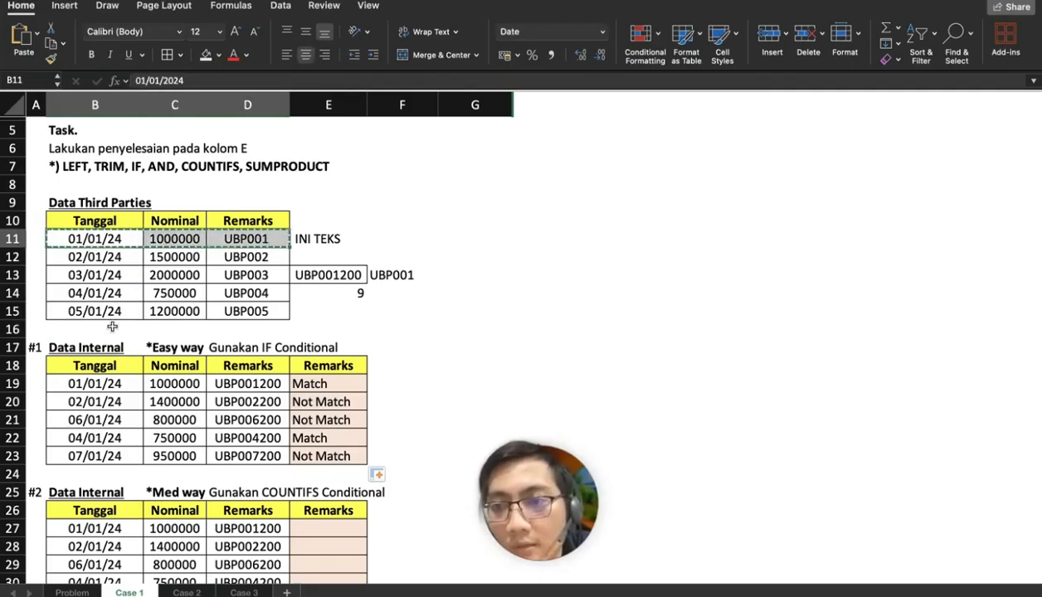
{"action": "left_click", "coordinate": [106, 327]}
{"action": "key", "text": "super+v"}
{"action": "left_click", "coordinate": [341, 385]}
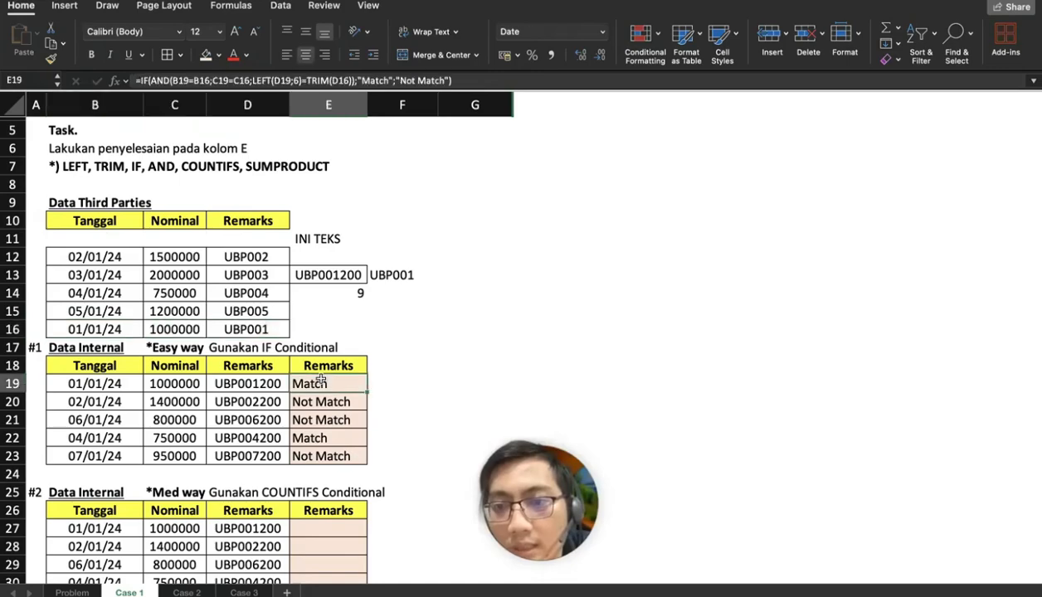
{"action": "key", "text": "super+z"}
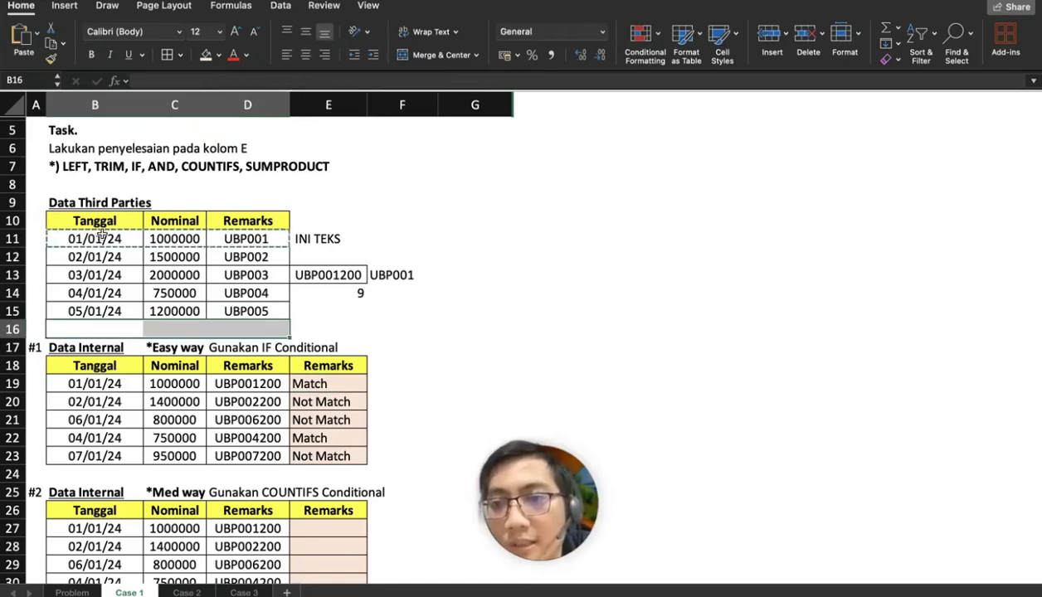
Copy the first third-party record from B11:D11 into row 16 and clear the original cells
{"action": "left_click_drag", "start_coordinate": [96, 239], "coordinate": [249, 239]}
{"action": "key", "text": "super+c"}
{"action": "left_click", "coordinate": [116, 329]}
{"action": "key", "text": "super+v"}
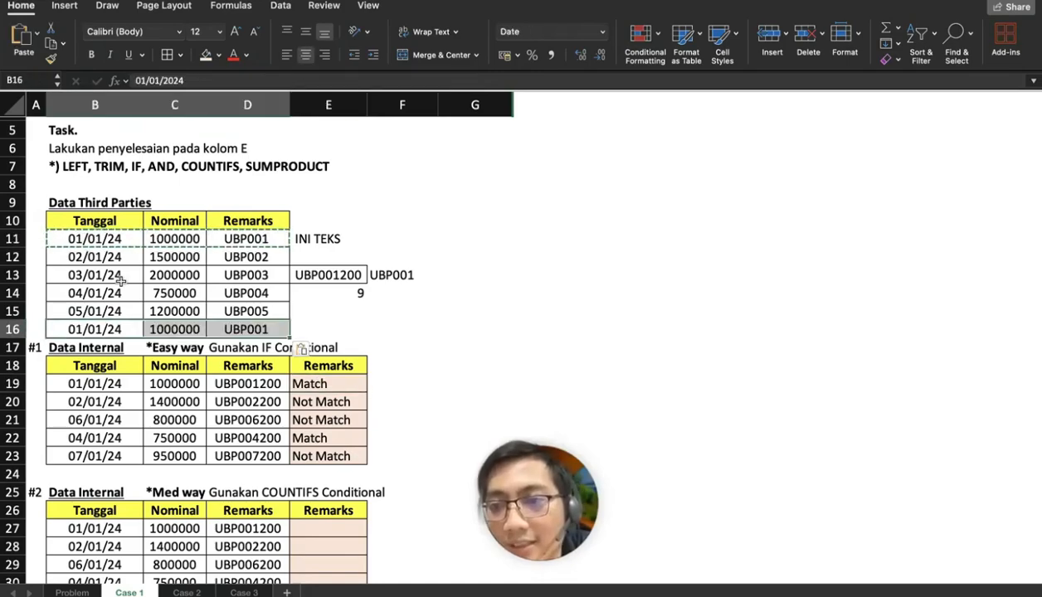
{"action": "left_click_drag", "start_coordinate": [103, 239], "coordinate": [225, 241]}
{"action": "key", "text": "Delete"}
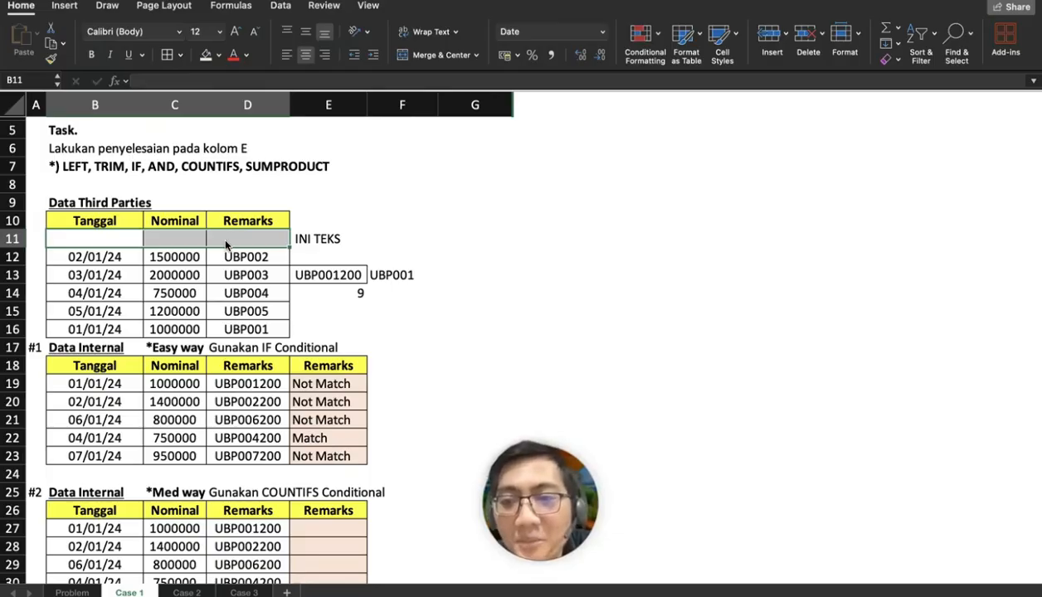
Try shifting the records in B12:D16 up to start at B11, and undo all the row rearrangements
{"action": "left_click", "coordinate": [138, 325]}
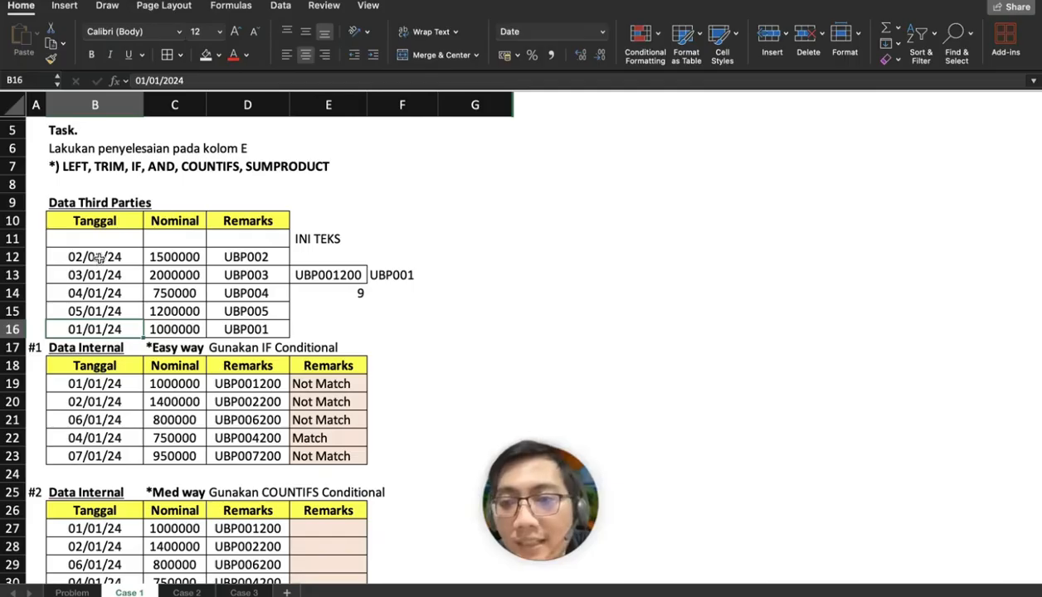
{"action": "left_click_drag", "start_coordinate": [94, 256], "coordinate": [210, 322]}
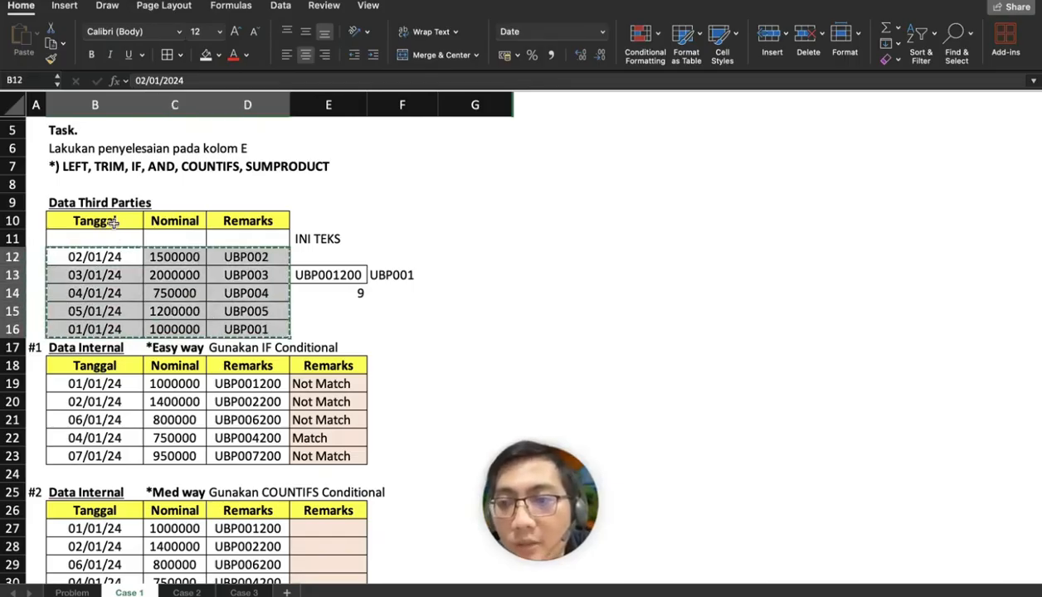
{"action": "left_click_drag", "start_coordinate": [108, 248], "coordinate": [110, 238]}
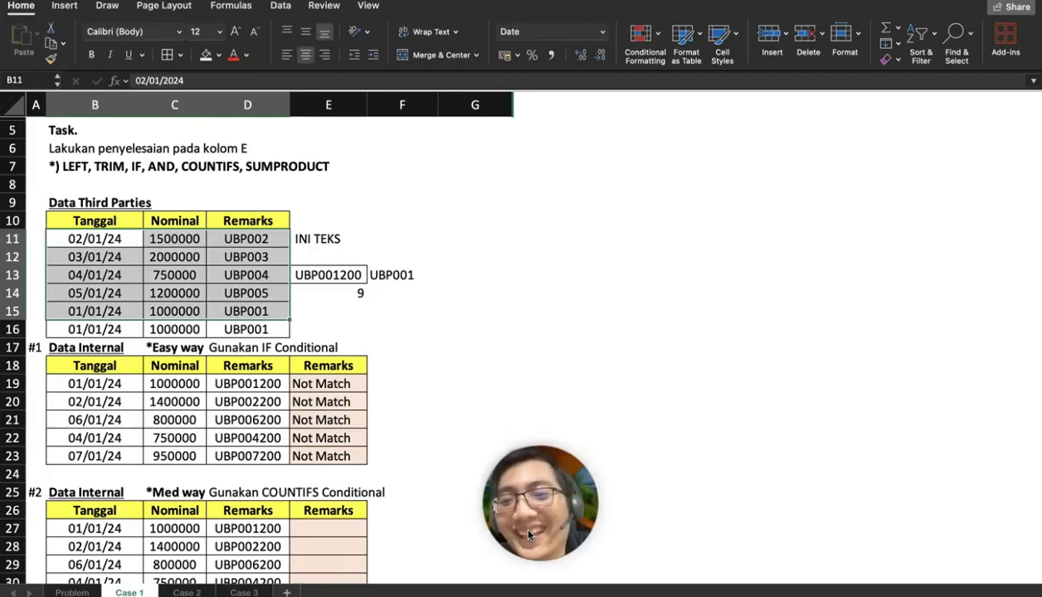
{"action": "key", "text": "super+z"}
{"action": "key", "text": "super+z"}
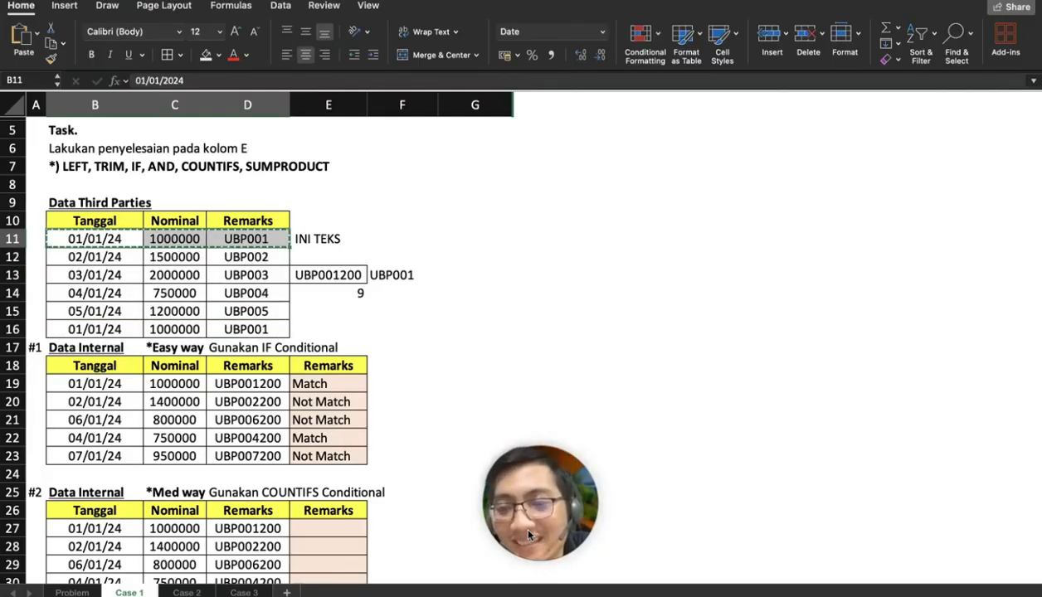
{"action": "key", "text": "super+z"}
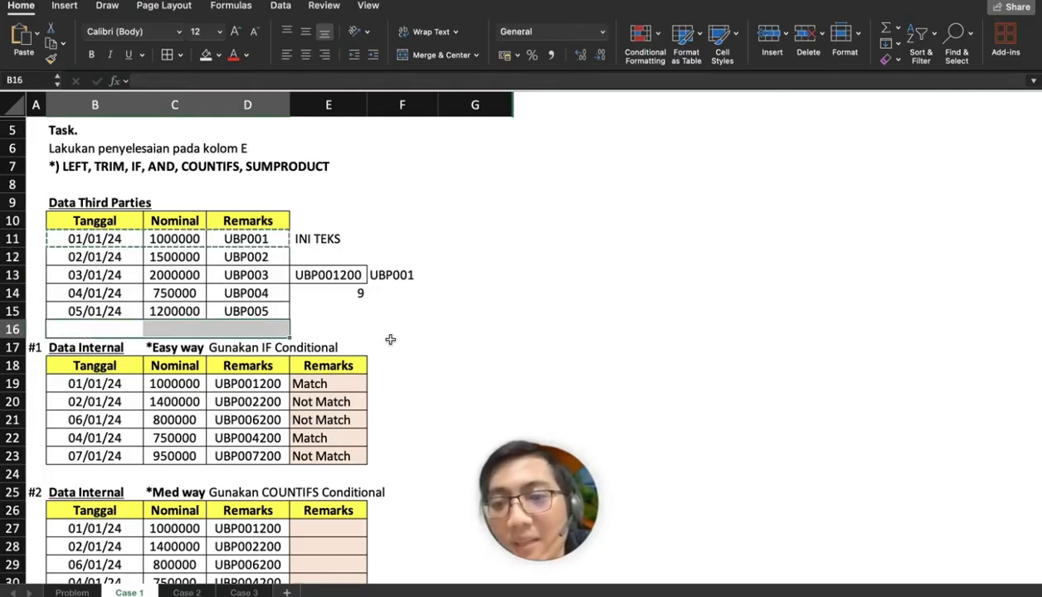
Clear the sample texts and demonstration formulas from E10:F15 beside the third-party table
{"action": "left_click", "coordinate": [353, 311]}
{"action": "scroll", "coordinate": [354, 310], "scroll_direction": "down", "scroll_amount": 3}
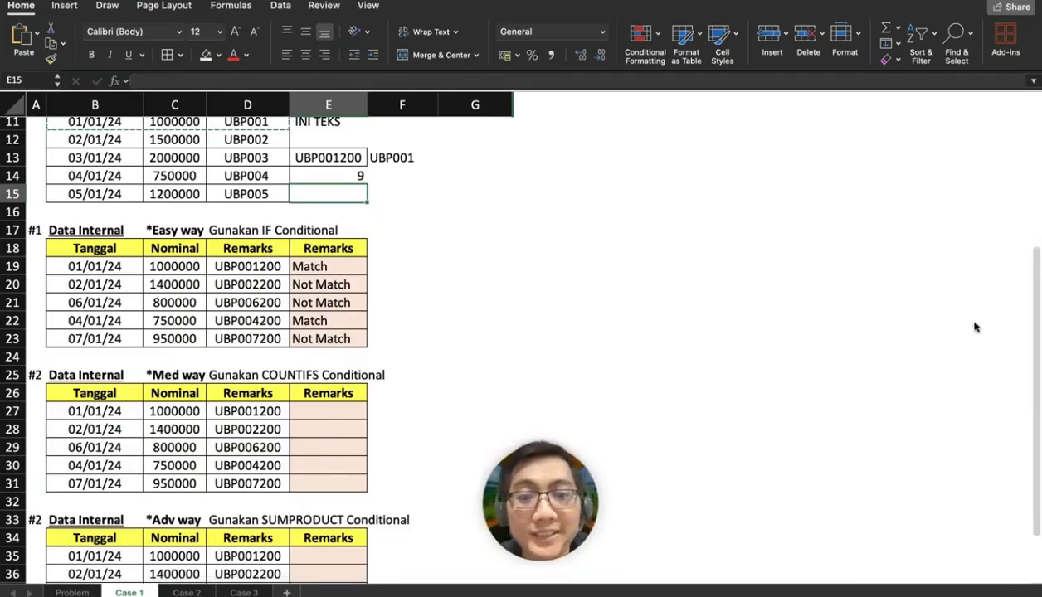
{"action": "left_click", "coordinate": [341, 413]}
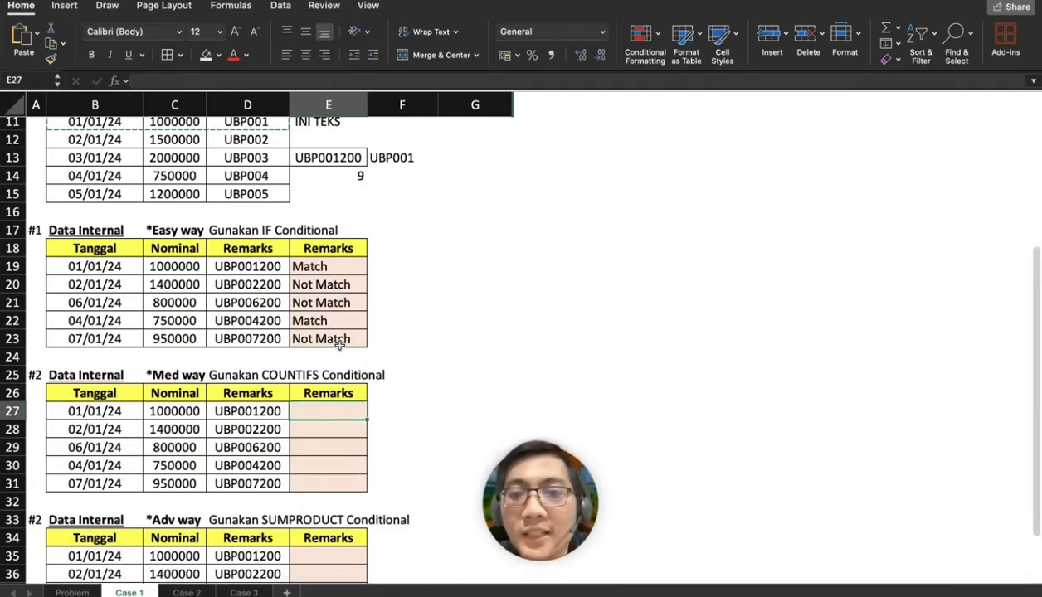
{"action": "scroll", "coordinate": [344, 339], "scroll_direction": "up", "scroll_amount": 3}
{"action": "left_click", "coordinate": [332, 195]}
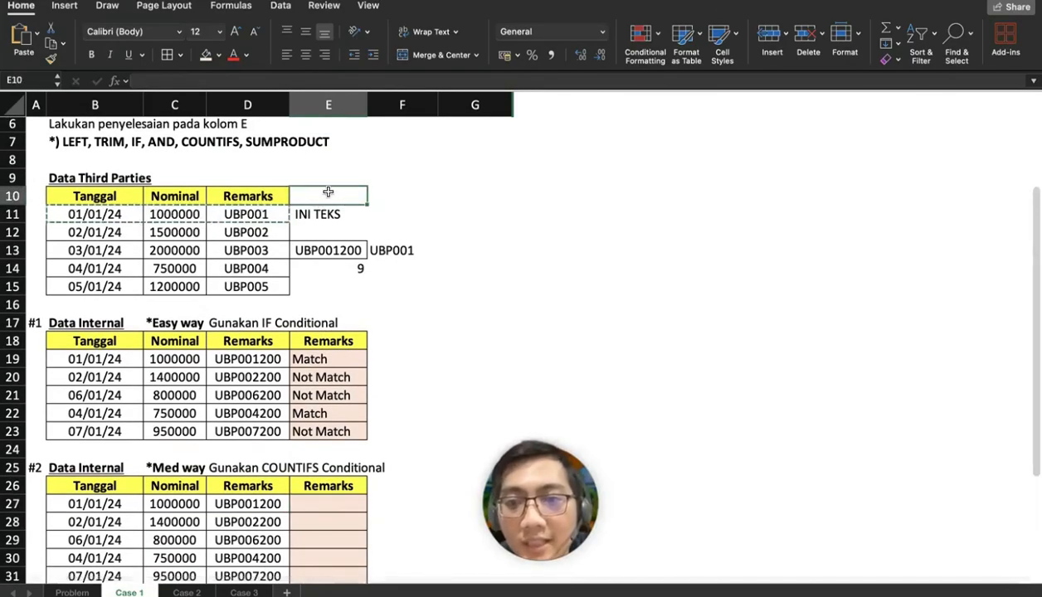
{"action": "mouse_move", "coordinate": [331, 195]}
{"action": "left_mouse_down"}
{"action": "mouse_move", "coordinate": [431, 199]}
{"action": "mouse_move", "coordinate": [414, 290]}
{"action": "left_mouse_up"}
{"action": "left_click", "coordinate": [413, 319]}
Start an IF(COUNTIFS( formula in E27 with the absolute third-party date range $B$11:$B$15 as its first criteria range
{"action": "scroll", "coordinate": [388, 318], "scroll_direction": "down", "scroll_amount": 3}
{"action": "scroll", "coordinate": [365, 344], "scroll_direction": "down", "scroll_amount": 1}
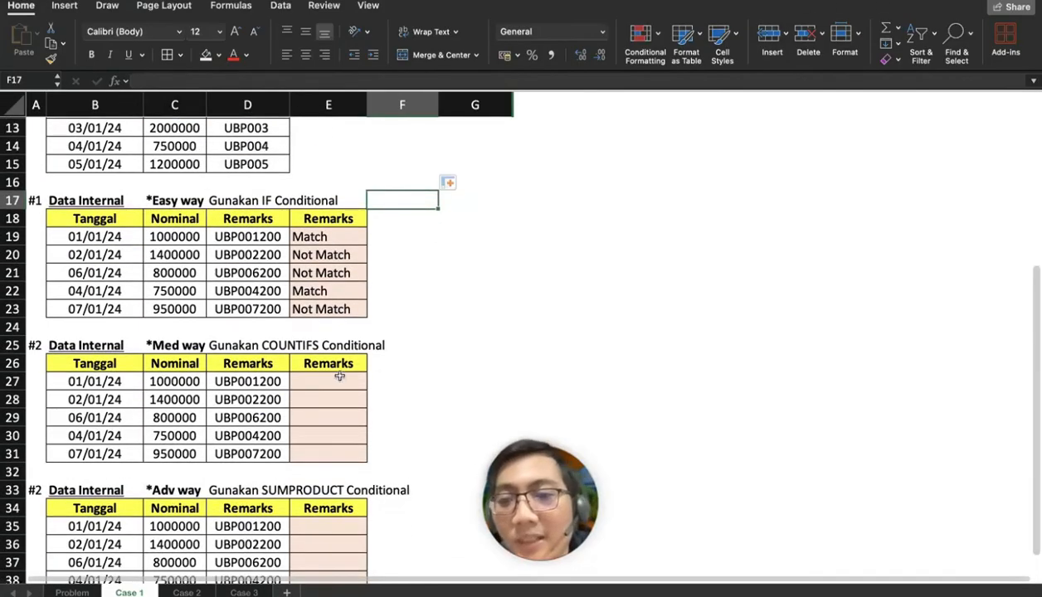
{"action": "left_click", "coordinate": [335, 375]}
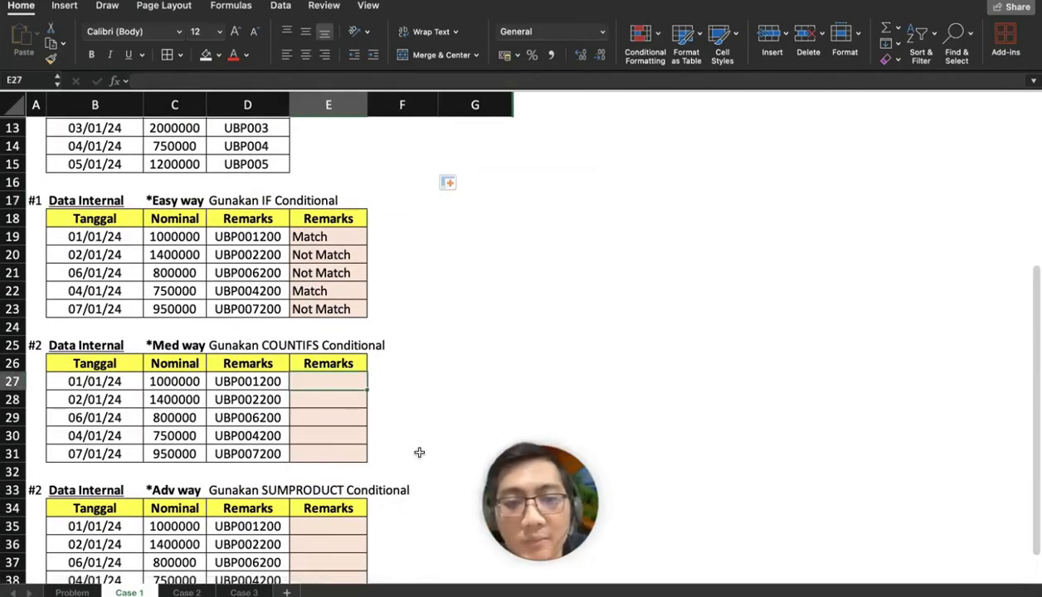
{"action": "type", "text": "=IF"}
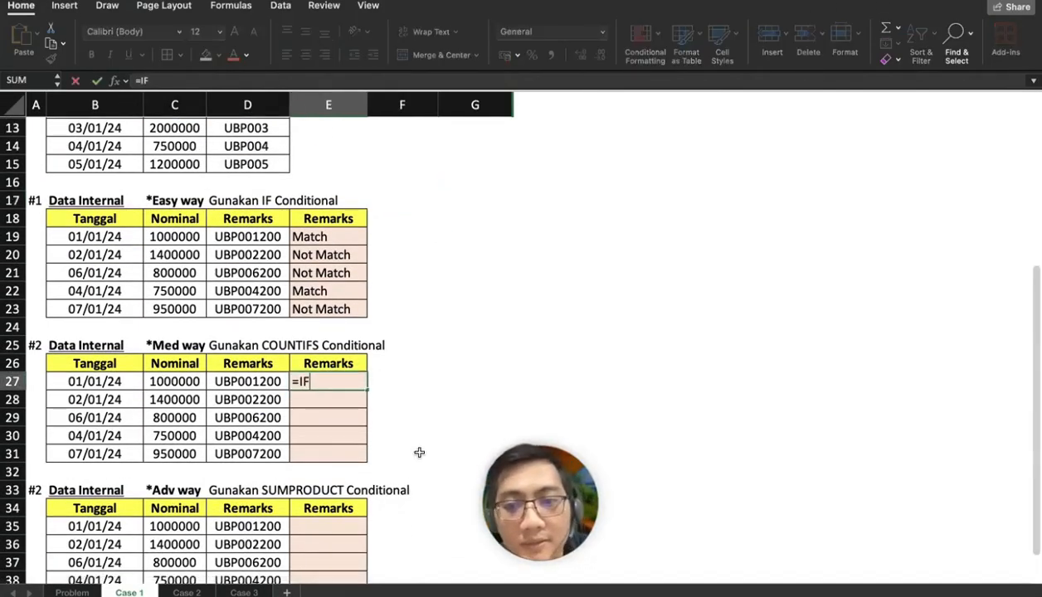
{"action": "type", "text": "(COUNT"}
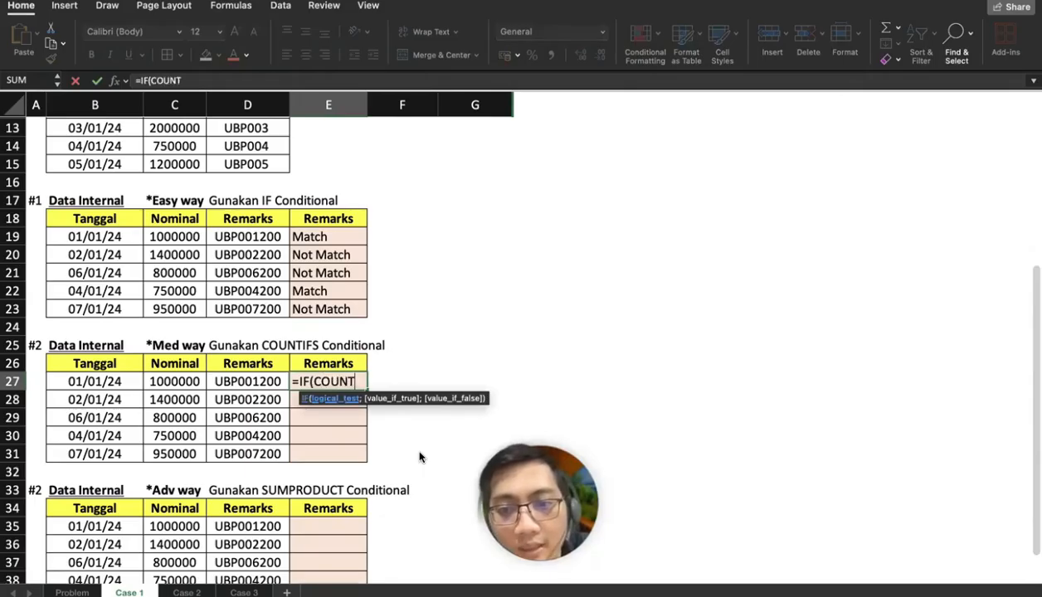
{"action": "type", "text": "IFS("}
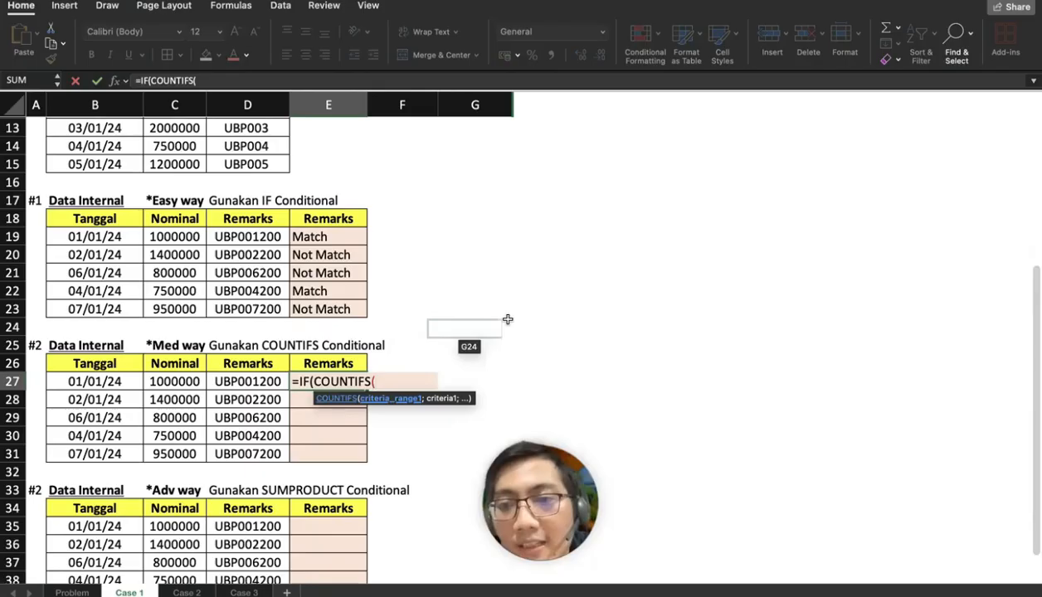
{"action": "scroll", "coordinate": [448, 282], "scroll_direction": "up", "scroll_amount": 3}
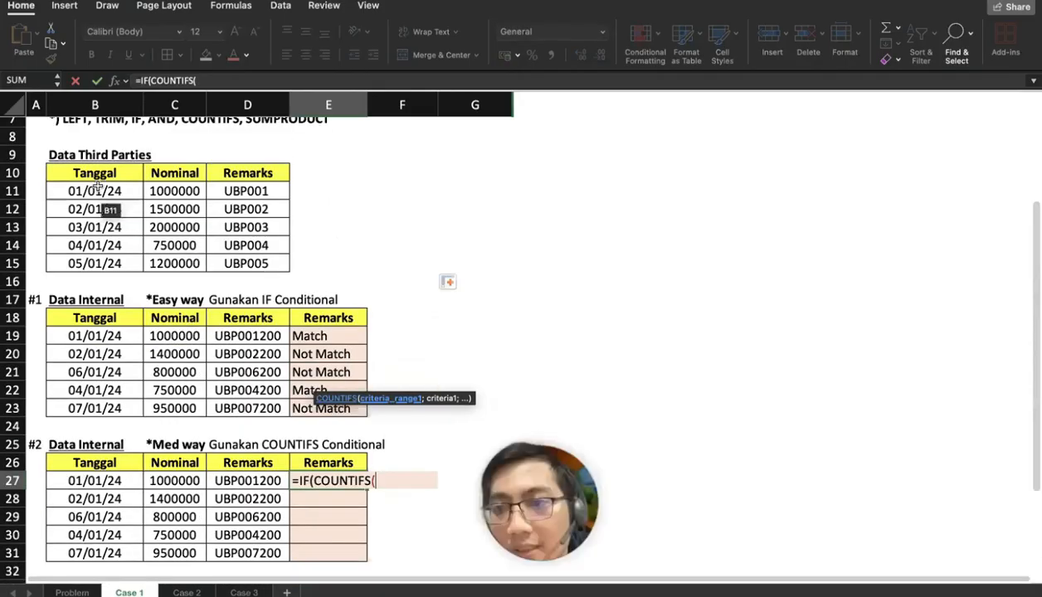
{"action": "left_click_drag", "start_coordinate": [98, 187], "coordinate": [97, 259]}
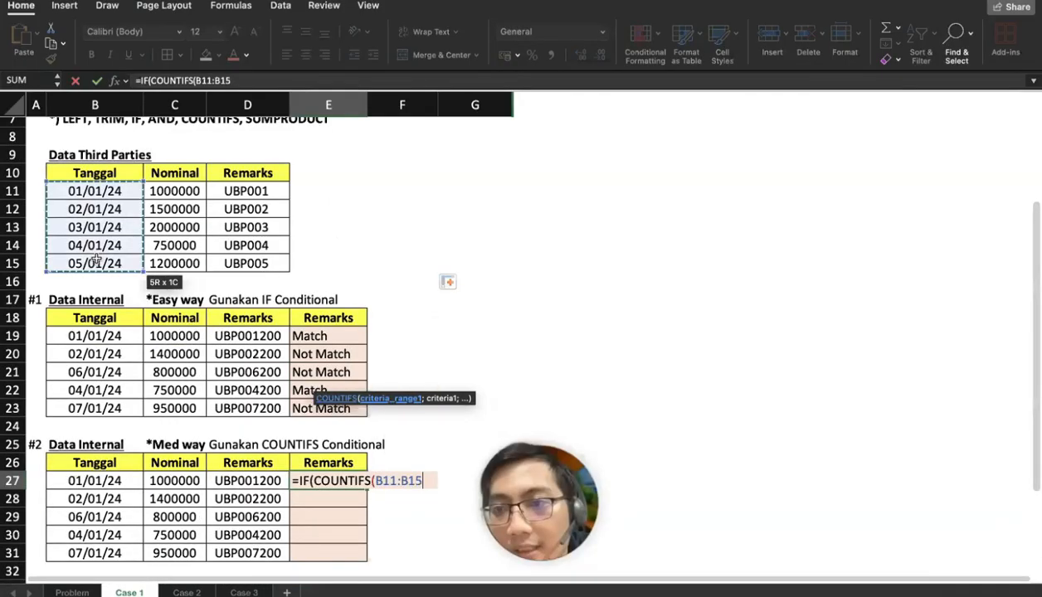
{"action": "key", "text": "F4"}
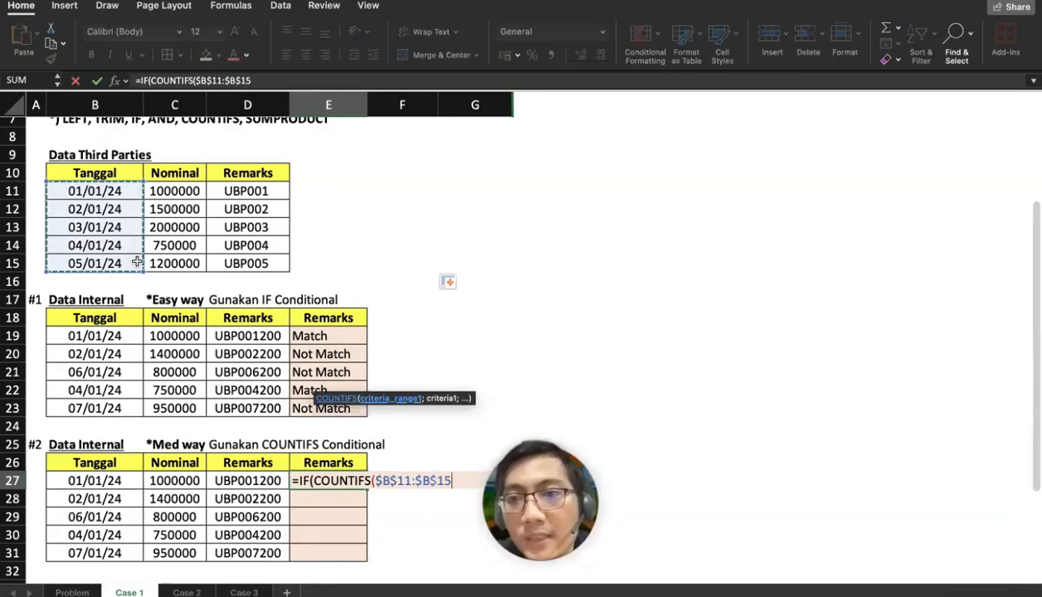
Add the internal date cell B27 as the first COUNTIFS criterion in the E27 formula
{"action": "left_click", "coordinate": [275, 76]}
{"action": "type", "text": ";"}
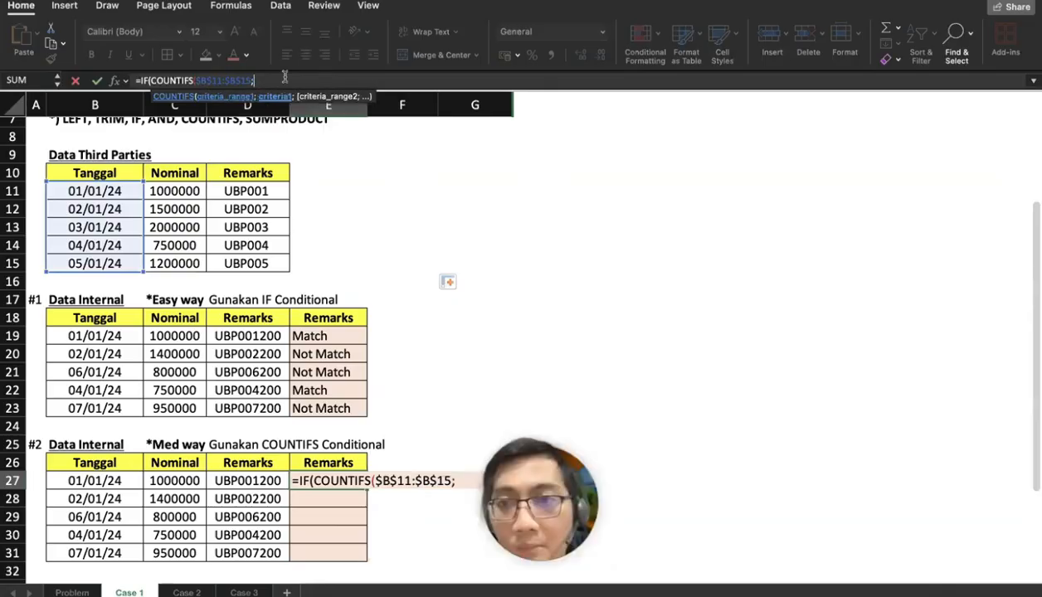
{"action": "scroll", "coordinate": [247, 330], "scroll_direction": "down", "scroll_amount": 1}
{"action": "scroll", "coordinate": [248, 330], "scroll_direction": "down", "scroll_amount": 2}
{"action": "left_click", "coordinate": [95, 400]}
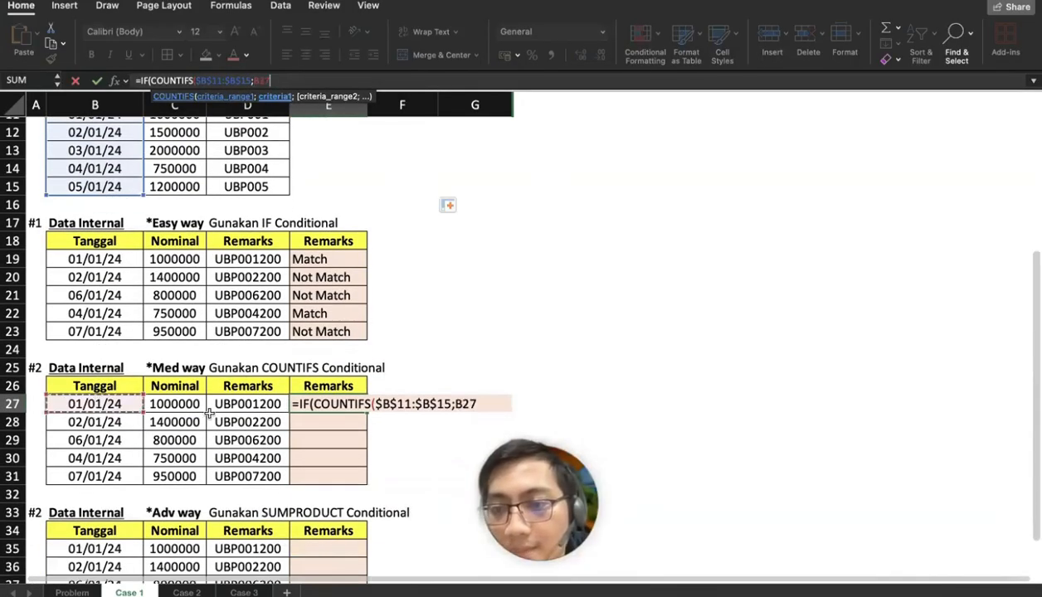
Add the absolute third-party amount range $C$11:$C$15 with internal amount C27 as the second criteria pair in E27's COUNTIFS
{"action": "type", "text": ";"}
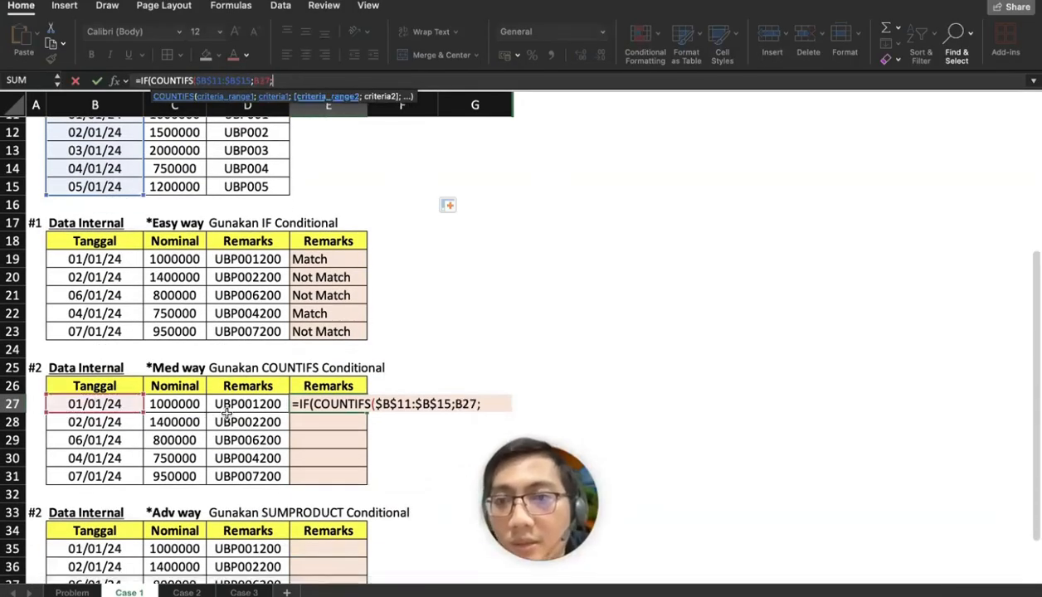
{"action": "scroll", "coordinate": [282, 419], "scroll_direction": "up", "scroll_amount": 2}
{"action": "scroll", "coordinate": [282, 419], "scroll_direction": "up", "scroll_amount": 2}
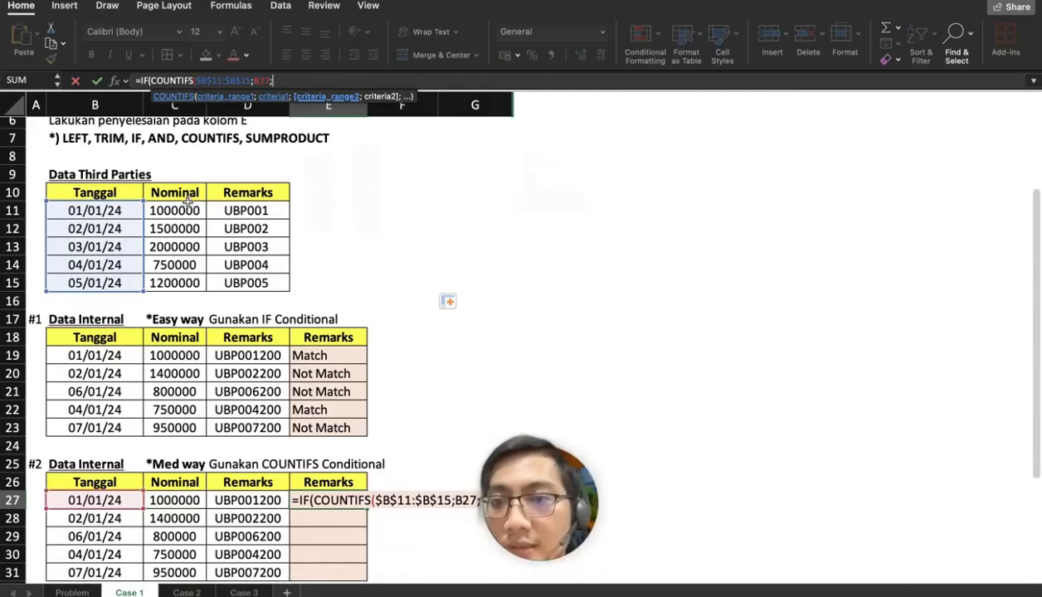
{"action": "left_click_drag", "start_coordinate": [187, 206], "coordinate": [187, 283]}
{"action": "key", "text": "F4"}
{"action": "type", "text": ";"}
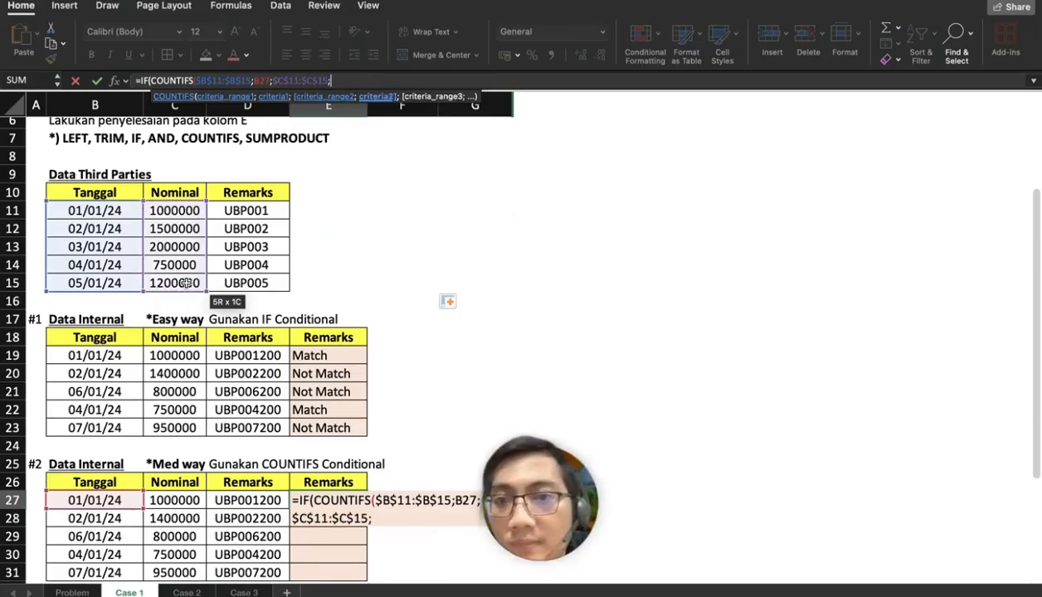
{"action": "left_click", "coordinate": [191, 500]}
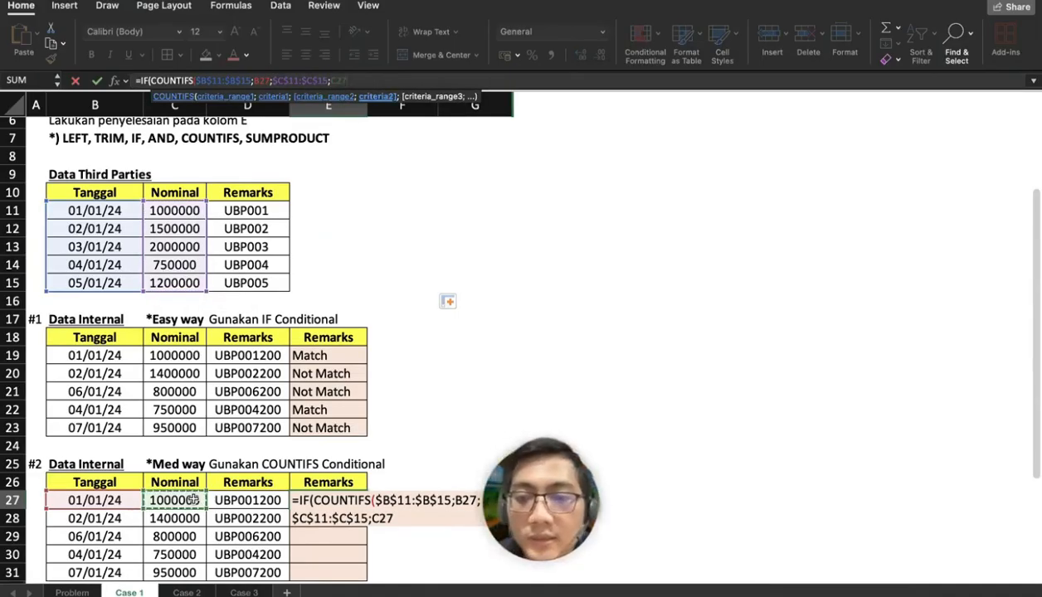
{"action": "type", "text": ";"}
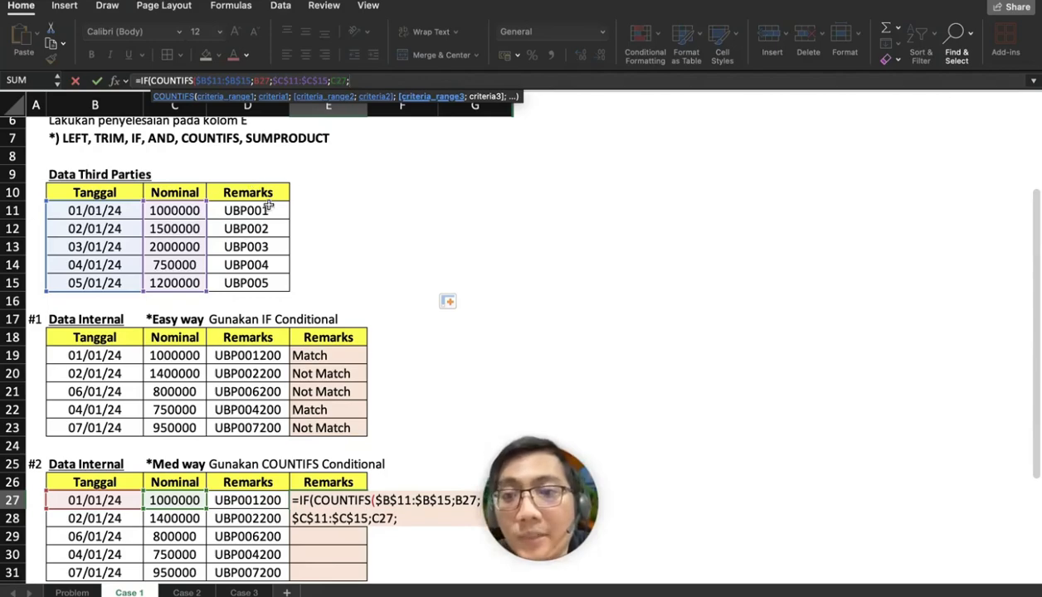
Add the absolute third-party remarks range $D$11:$D$15 with D27 as the third criteria pair and close the COUNTIFS function
{"action": "left_click_drag", "start_coordinate": [261, 247], "coordinate": [257, 283]}
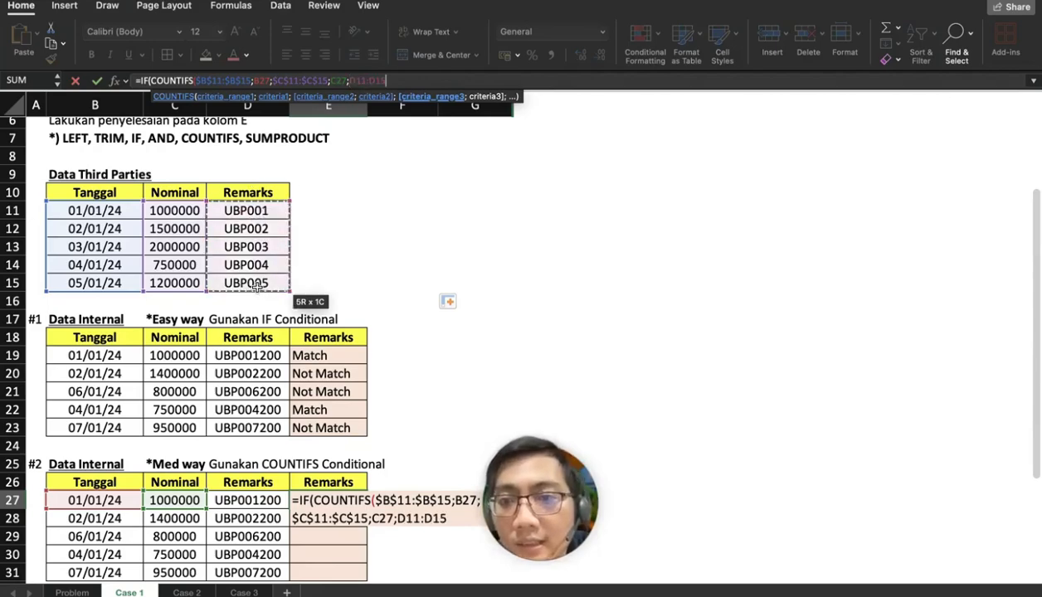
{"action": "key", "text": "F4"}
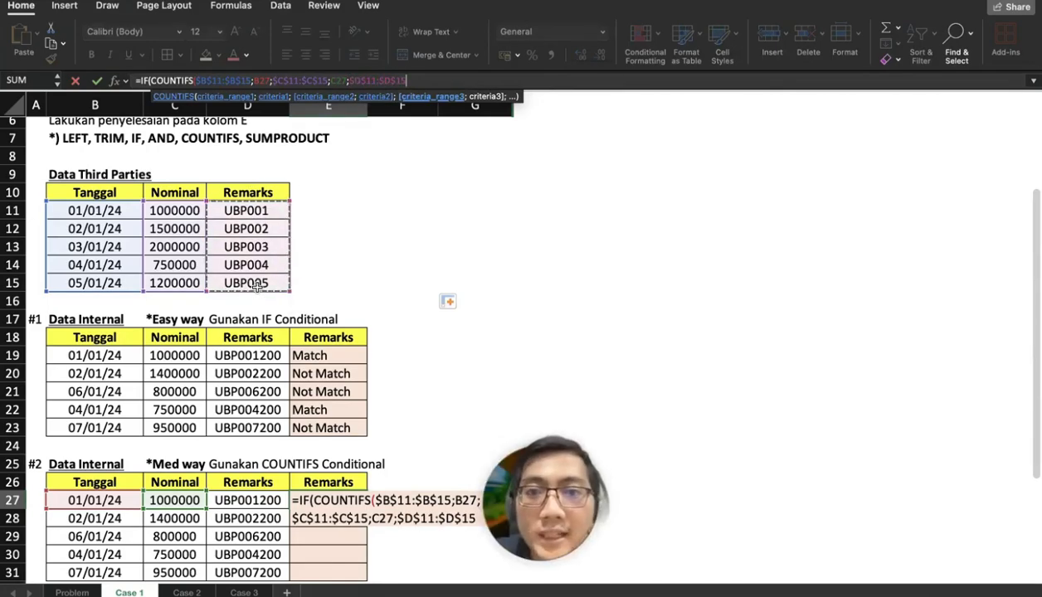
{"action": "type", "text": ";"}
{"action": "scroll", "coordinate": [258, 357], "scroll_direction": "down", "scroll_amount": 3}
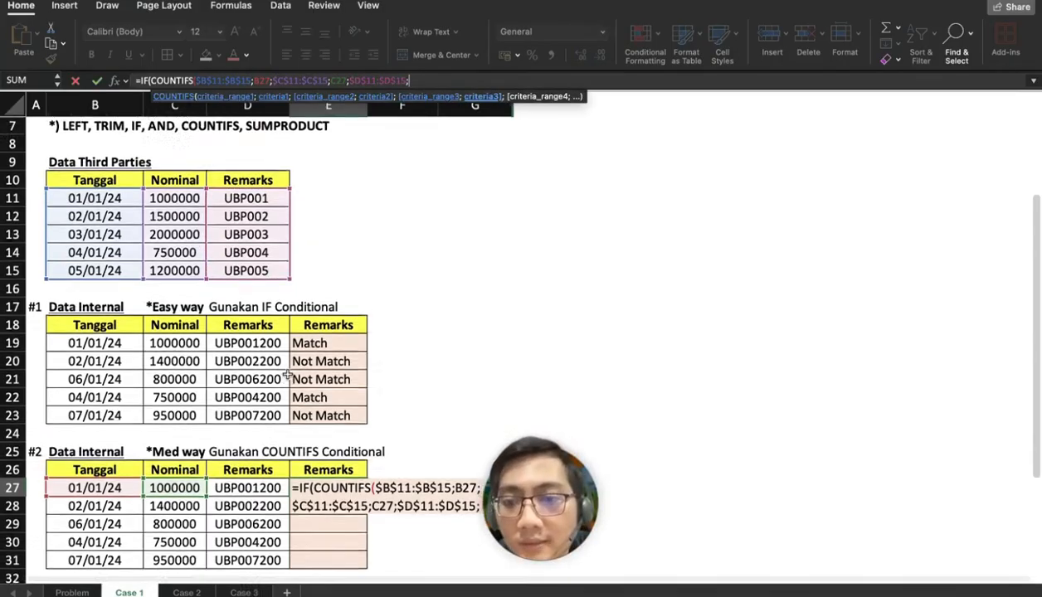
{"action": "left_click", "coordinate": [259, 437]}
{"action": "type", "text": ")"}
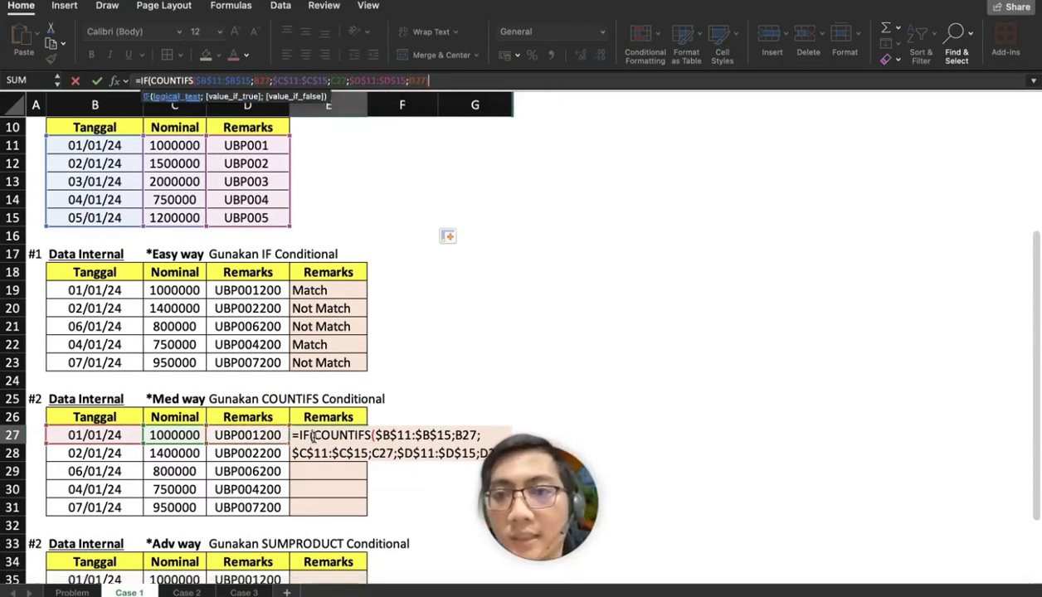
Complete the IF formula in E27 with "Match" as the true result and "Not Match" as the false result
{"action": "type", "text": ";\"Ma"}
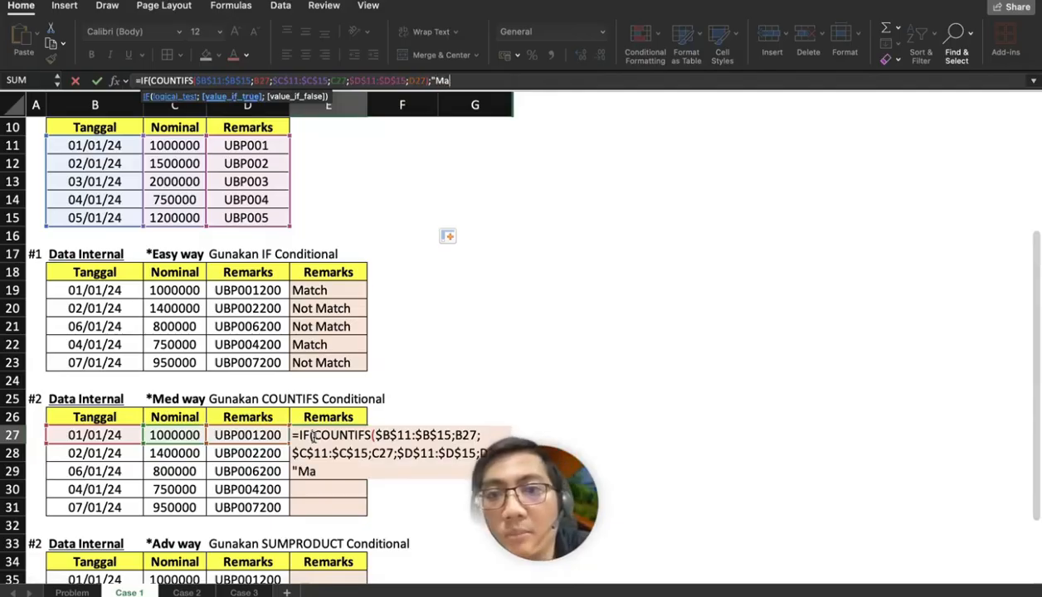
{"action": "type", "text": "tch\";\""}
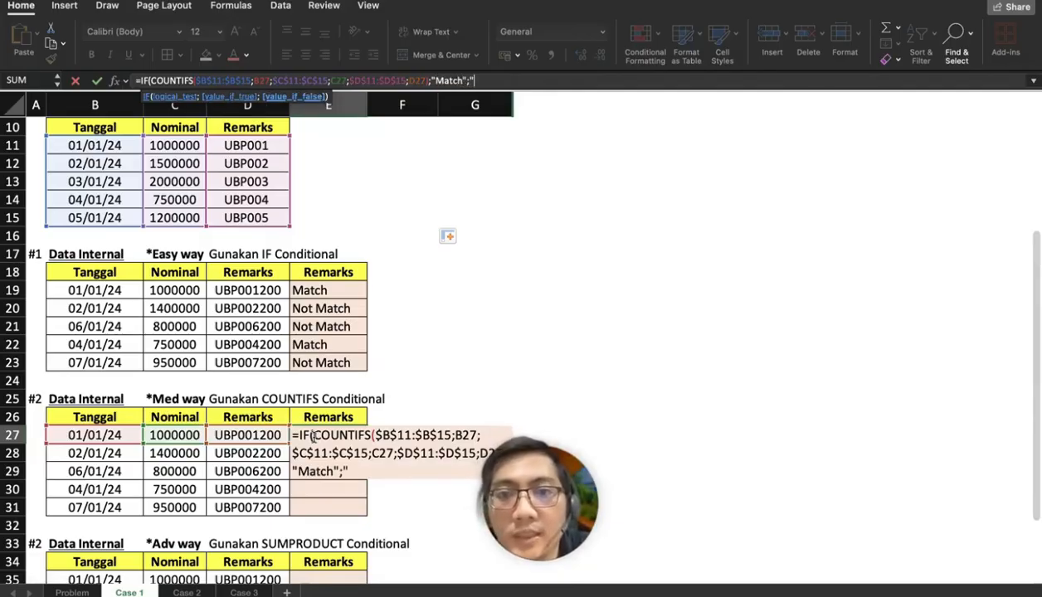
{"action": "type", "text": "Not Match"}
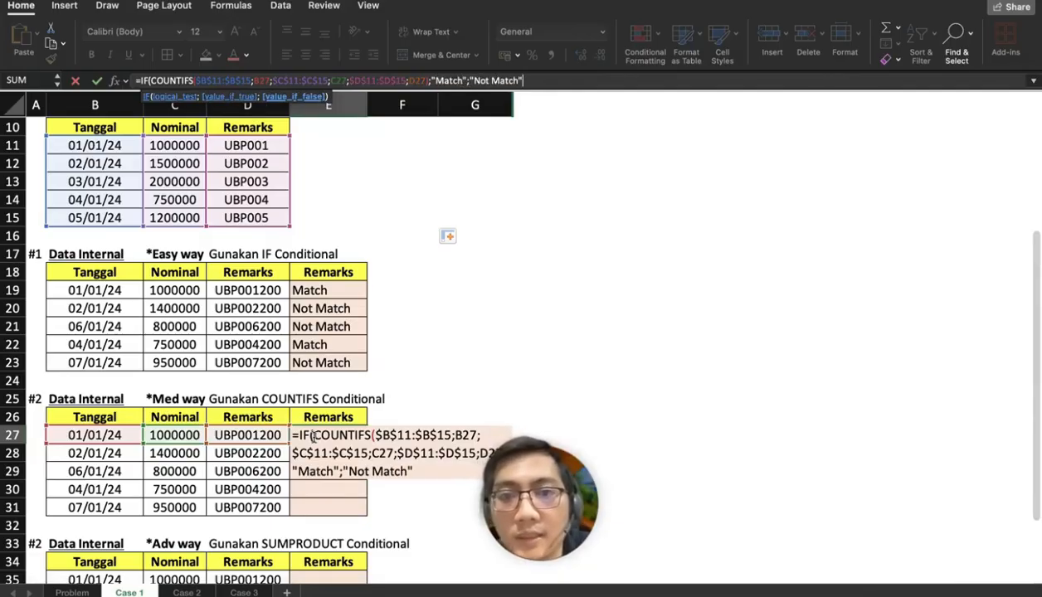
{"action": "type", "text": "\")"}
{"action": "key", "text": "Return"}
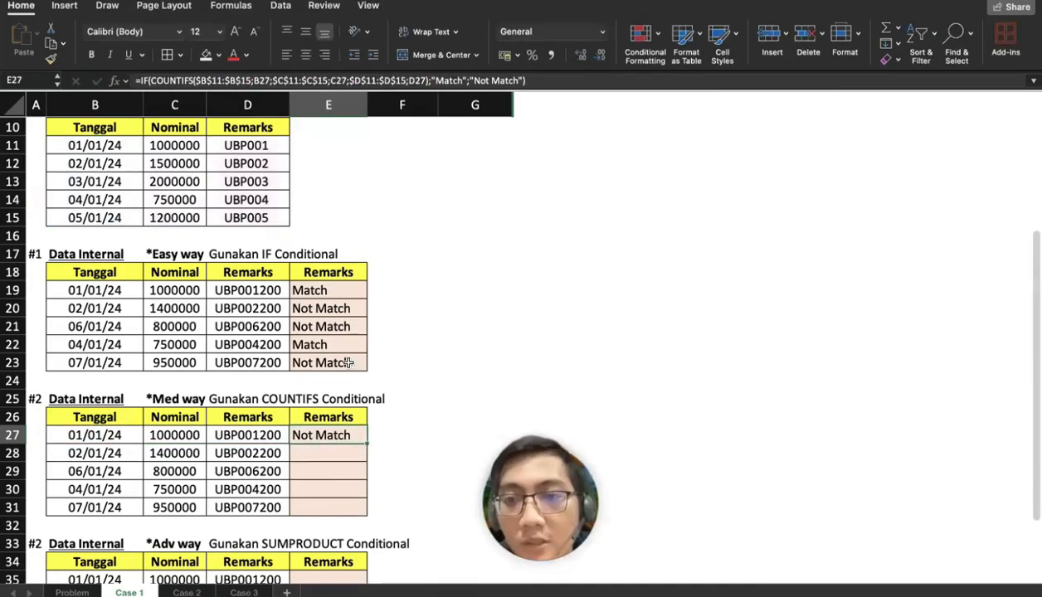
Enter =TRIM(D11) in E11 beside the third-party table and fill it down to E15
{"action": "scroll", "coordinate": [348, 363], "scroll_direction": "up", "scroll_amount": 2}
{"action": "left_click", "coordinate": [310, 203]}
{"action": "type", "text": "="}
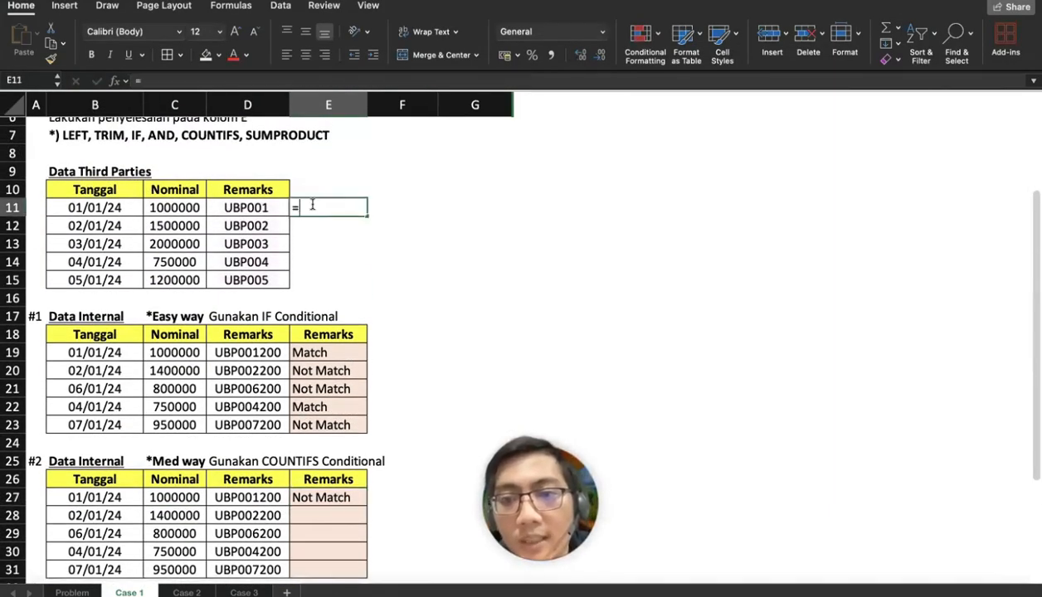
{"action": "type", "text": "TRIM(D11"}
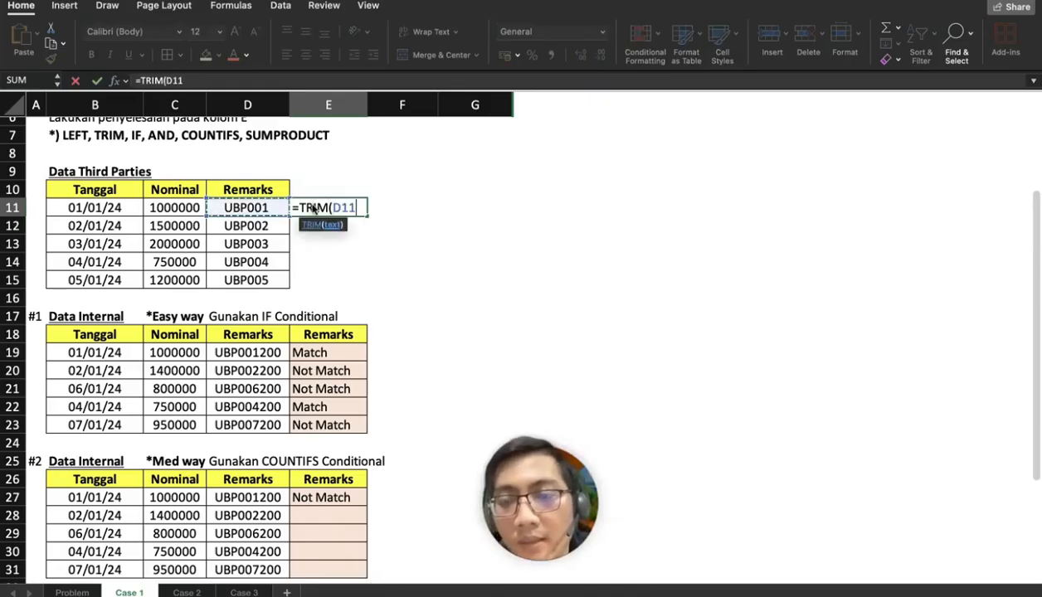
{"action": "key", "text": "Return"}
{"action": "left_click", "coordinate": [342, 206]}
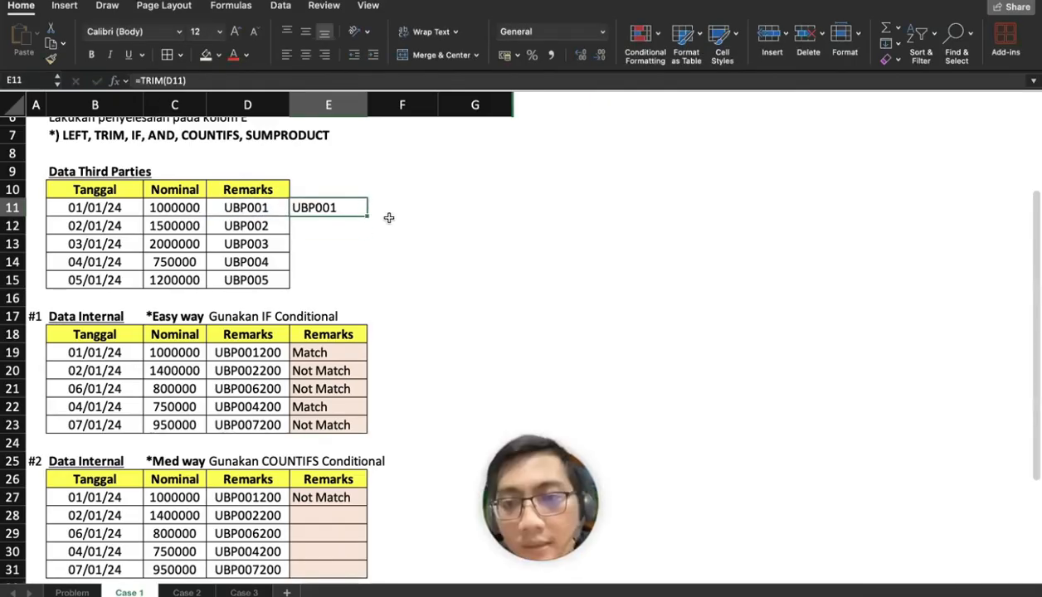
{"action": "left_click_drag", "start_coordinate": [365, 214], "coordinate": [351, 296]}
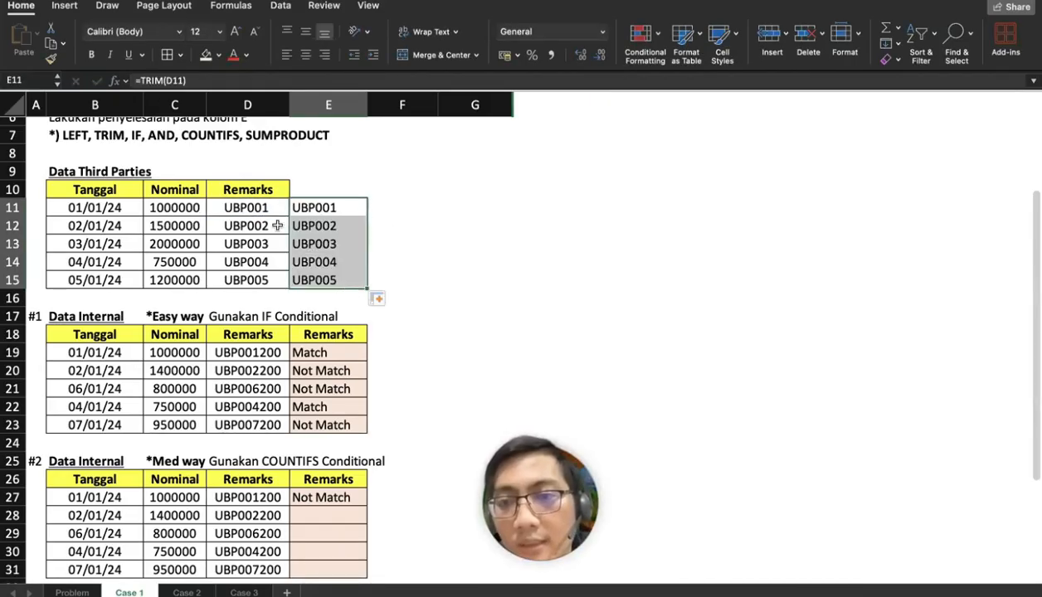
Copy the original third-party remarks D11:D15 into the cells starting at F11
{"action": "left_click_drag", "start_coordinate": [260, 207], "coordinate": [264, 272]}
{"action": "key", "text": "ctrl+c"}
{"action": "left_click", "coordinate": [406, 208]}
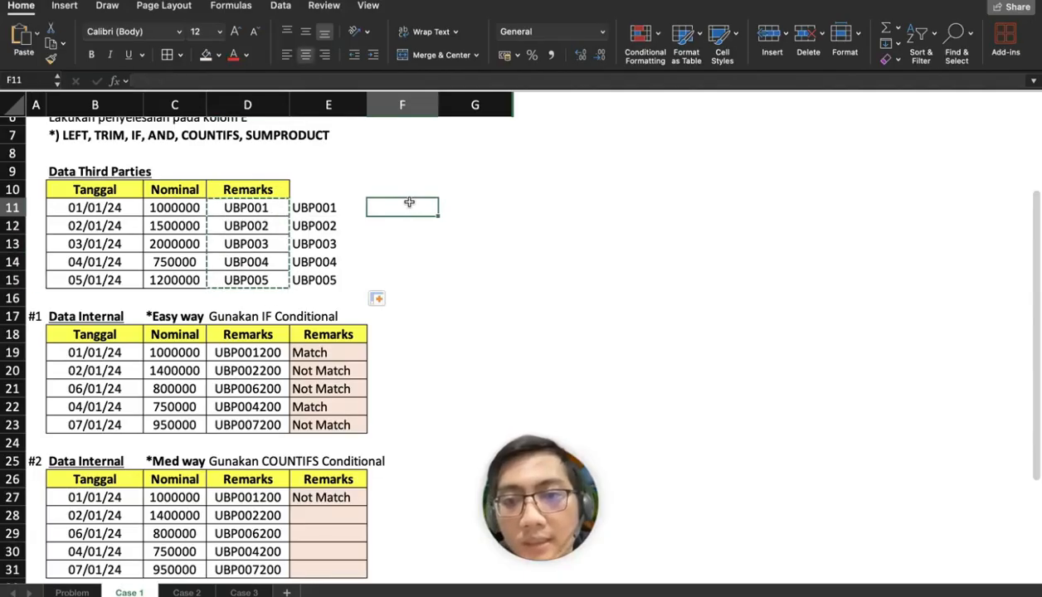
{"action": "key", "text": "ctrl+v"}
Copy the trimmed remarks E11:E15 and paste them as values over the third-party remarks starting at D11
{"action": "left_click", "coordinate": [332, 216]}
{"action": "left_click_drag", "start_coordinate": [332, 216], "coordinate": [328, 281]}
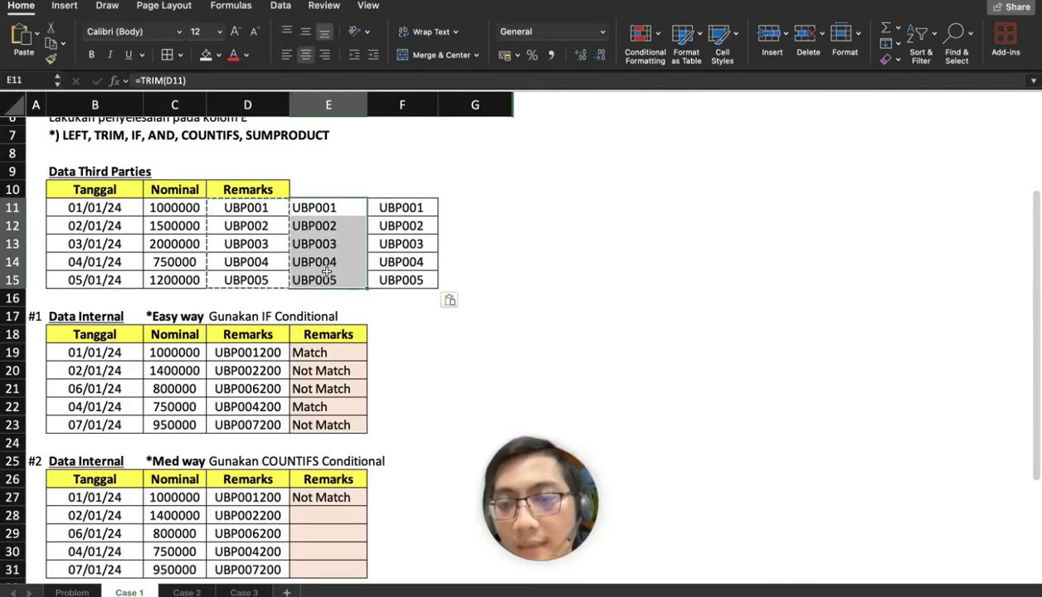
{"action": "key", "text": "ctrl+c"}
{"action": "left_click", "coordinate": [249, 208]}
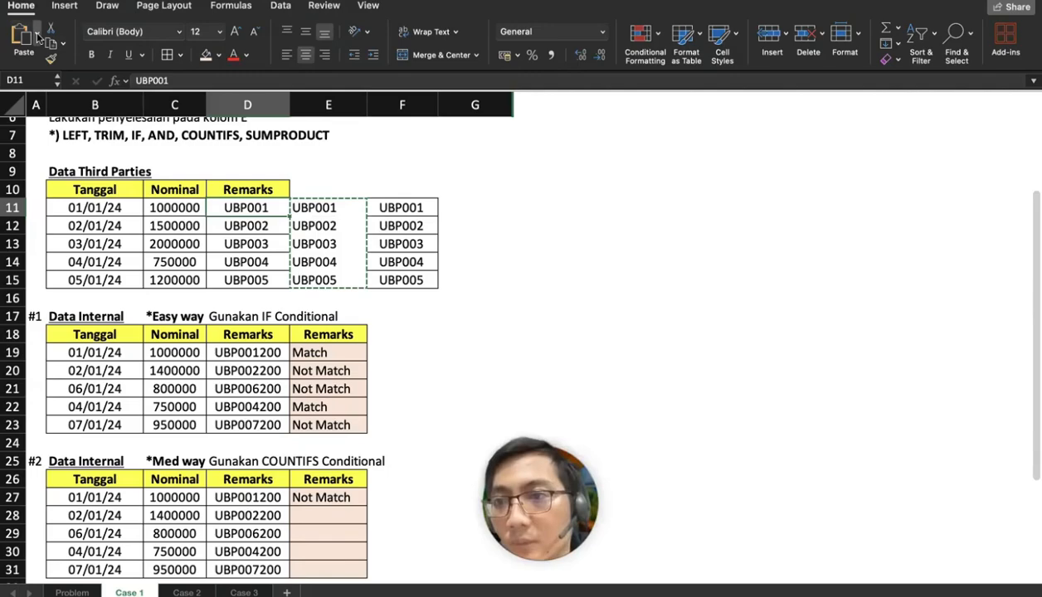
{"action": "left_click", "coordinate": [36, 34]}
{"action": "left_click", "coordinate": [65, 216]}
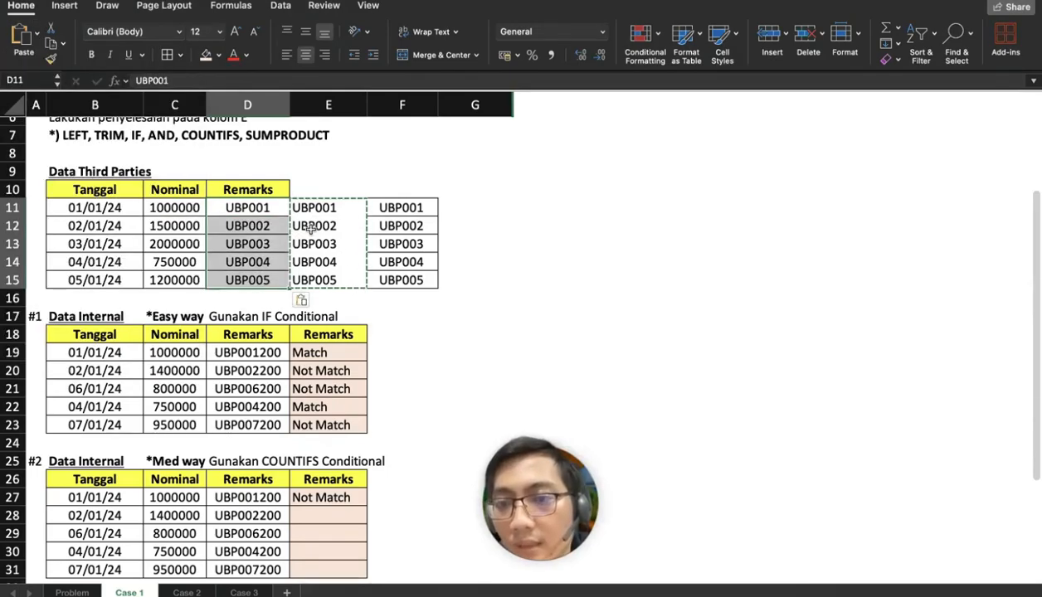
Clear the TRIM helper formulas beside the third-party table in E11:E15
{"action": "left_click_drag", "start_coordinate": [299, 206], "coordinate": [309, 264]}
{"action": "left_click", "coordinate": [276, 207]}
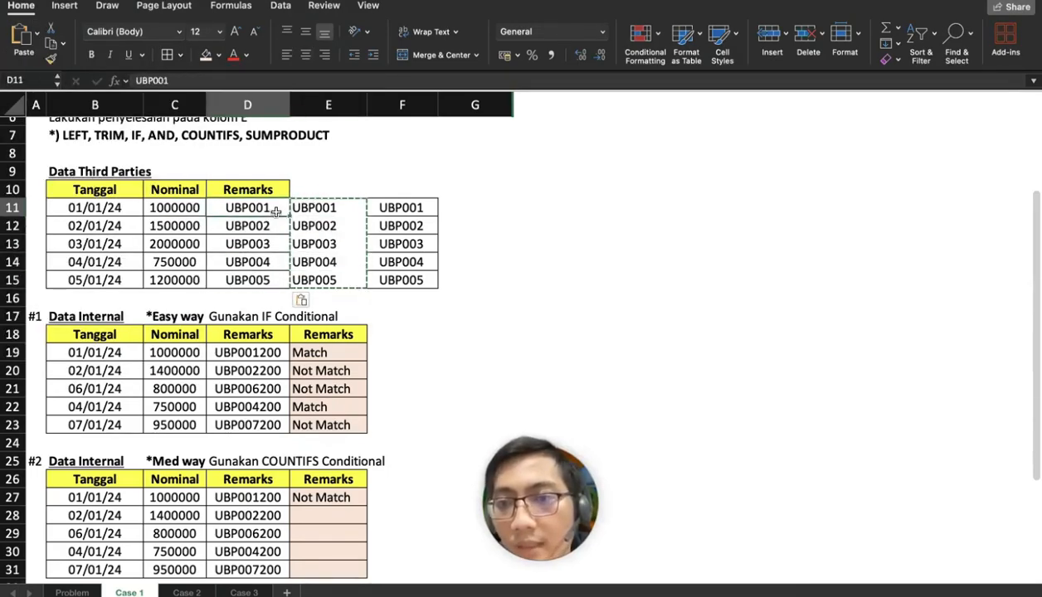
{"action": "left_click_drag", "start_coordinate": [275, 207], "coordinate": [337, 295]}
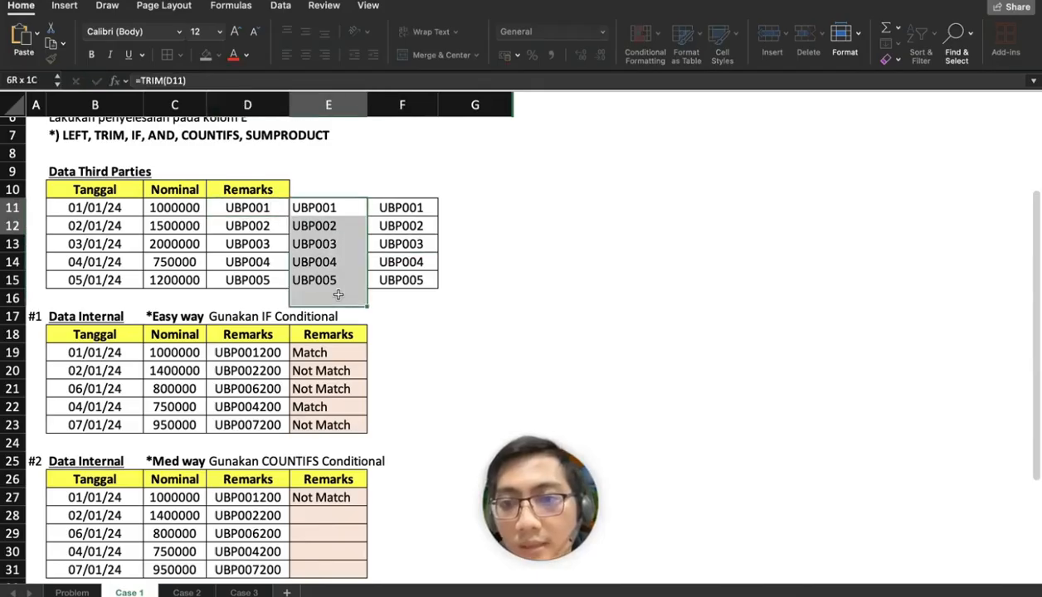
{"action": "key", "text": "Delete"}
Change the last COUNTIFS criterion in the E27 formula from D27 to LEFT(D27;6)
{"action": "scroll", "coordinate": [372, 425], "scroll_direction": "down", "scroll_amount": 2}
{"action": "left_click", "coordinate": [332, 422]}
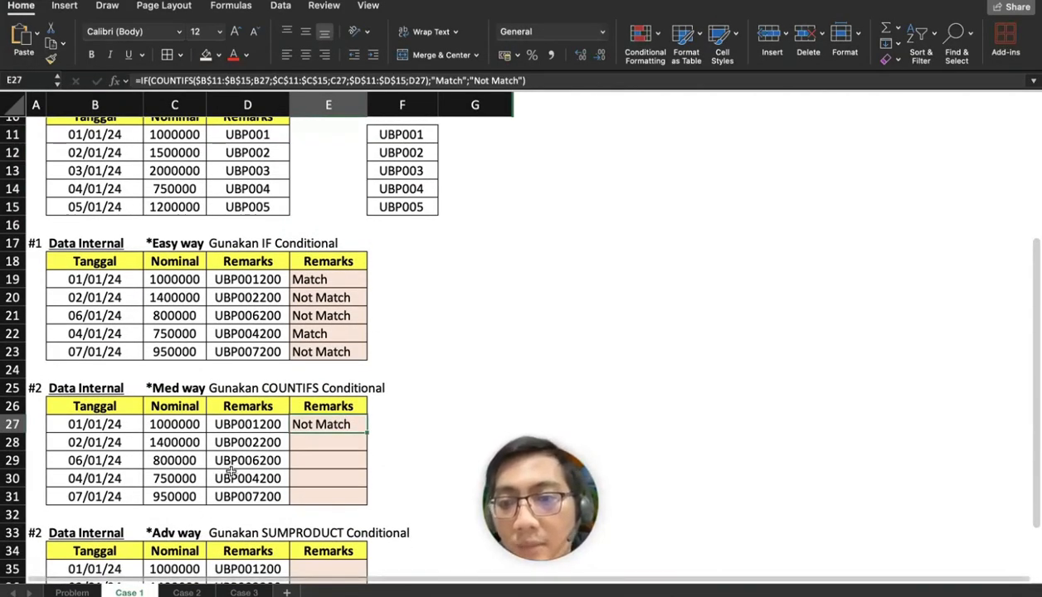
{"action": "left_click", "coordinate": [408, 80]}
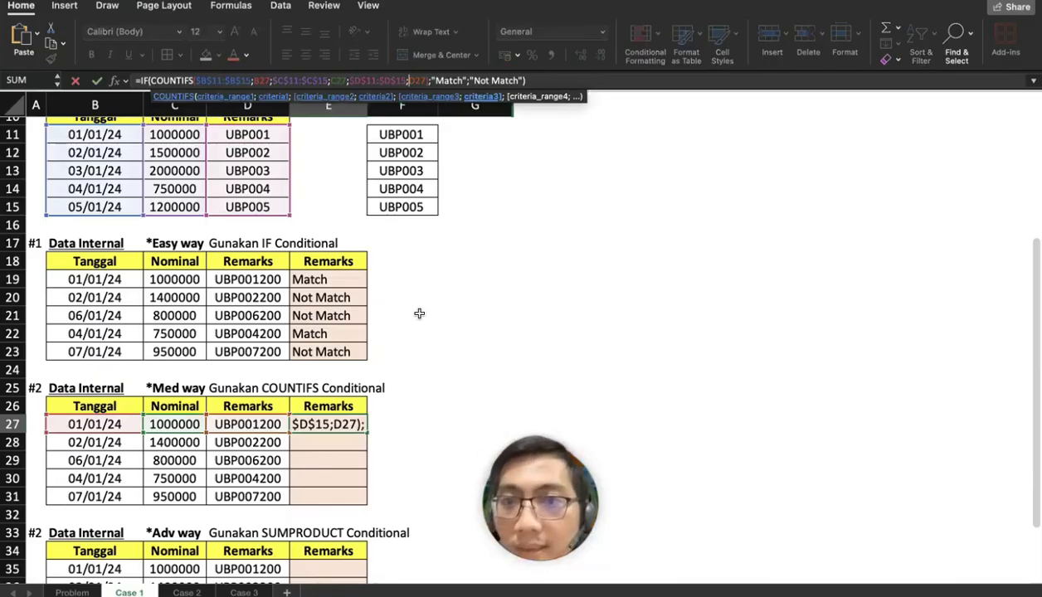
{"action": "type", "text": "LEFT"}
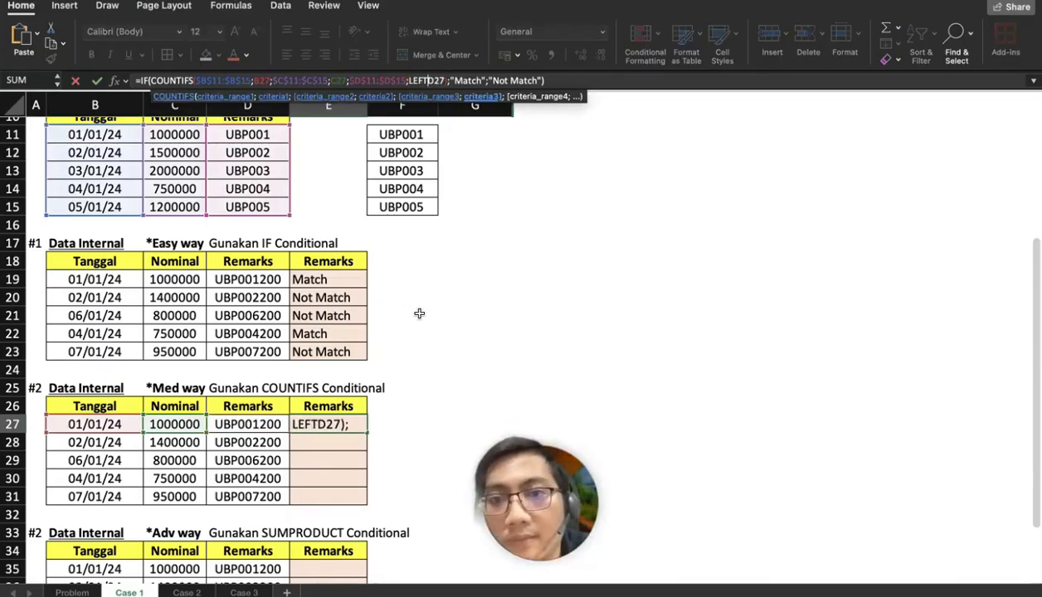
{"action": "type", "text": "(D27;6"}
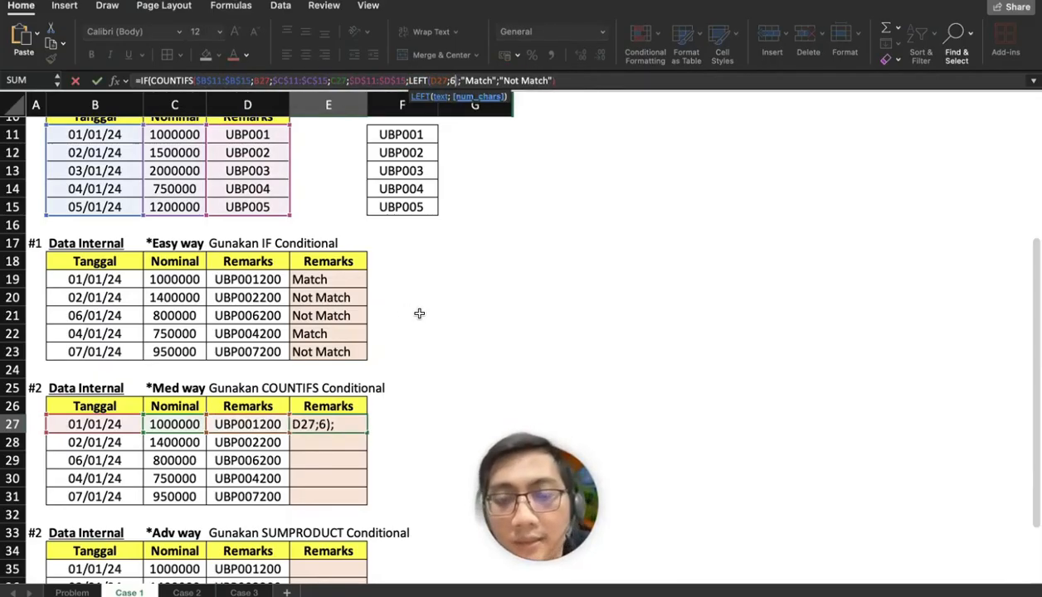
{"action": "type", "text": ")"}
{"action": "key", "text": "Return"}
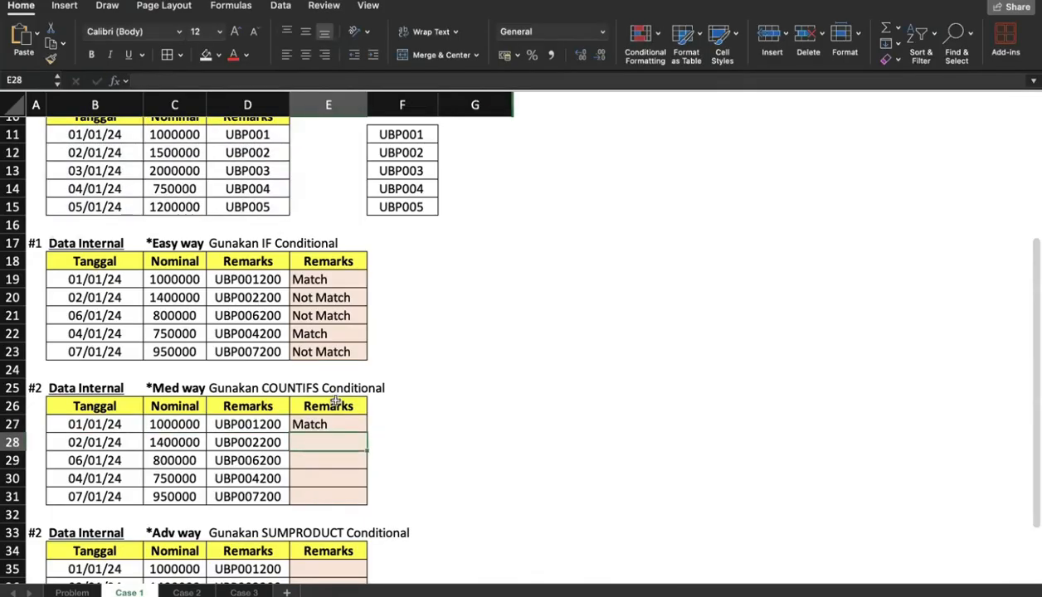
Fill the COUNTIFS matching formula from E27 down to E31
{"action": "scroll", "coordinate": [332, 398], "scroll_direction": "up", "scroll_amount": 2}
{"action": "scroll", "coordinate": [332, 398], "scroll_direction": "down", "scroll_amount": 4}
{"action": "left_click", "coordinate": [332, 387]}
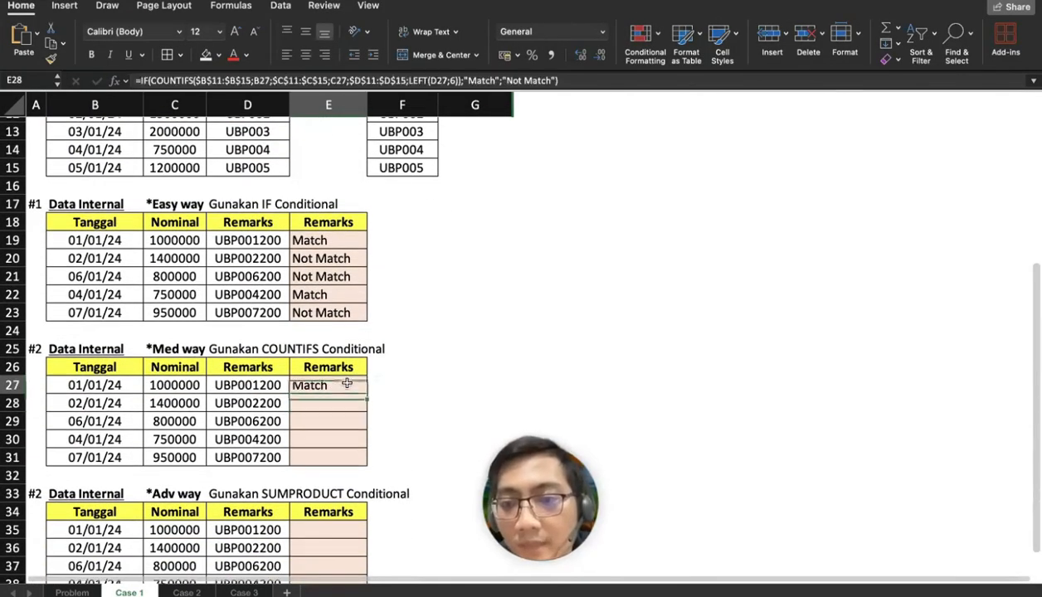
{"action": "left_click_drag", "start_coordinate": [366, 393], "coordinate": [362, 461]}
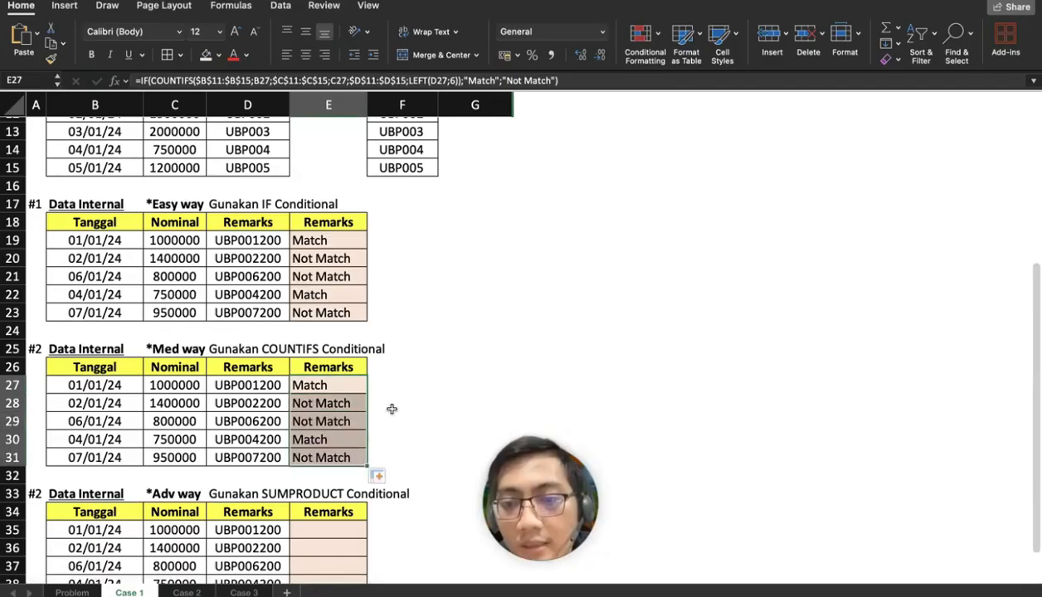
{"action": "left_click", "coordinate": [403, 367]}
Compare the third-party record in B11:D11 with the internal records and their matching results in the tables below
{"action": "scroll", "coordinate": [405, 368], "scroll_direction": "up", "scroll_amount": 4}
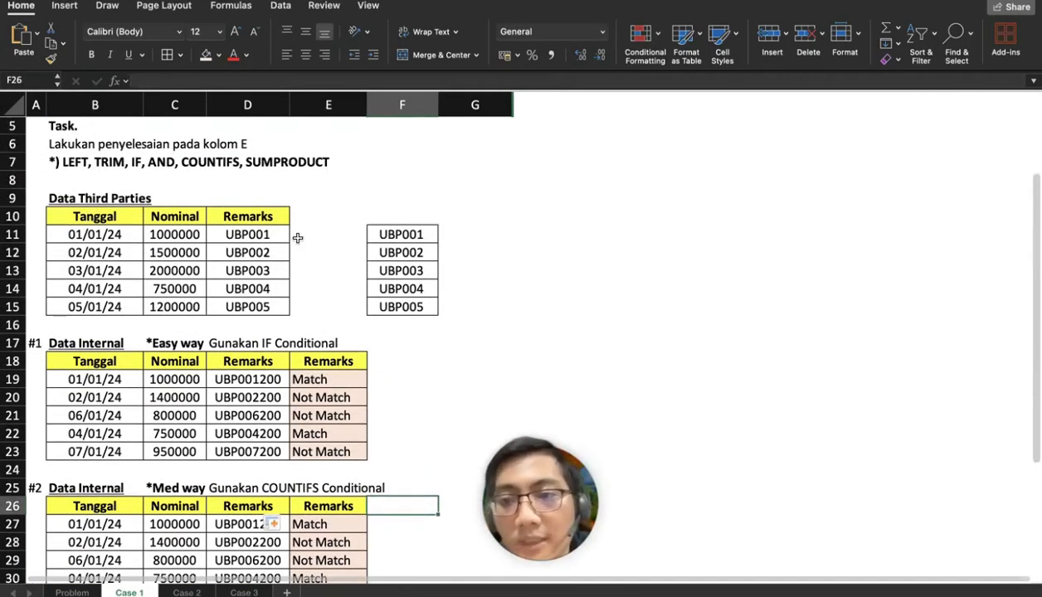
{"action": "left_click_drag", "start_coordinate": [100, 234], "coordinate": [240, 235]}
{"action": "scroll", "coordinate": [235, 320], "scroll_direction": "down", "scroll_amount": 3}
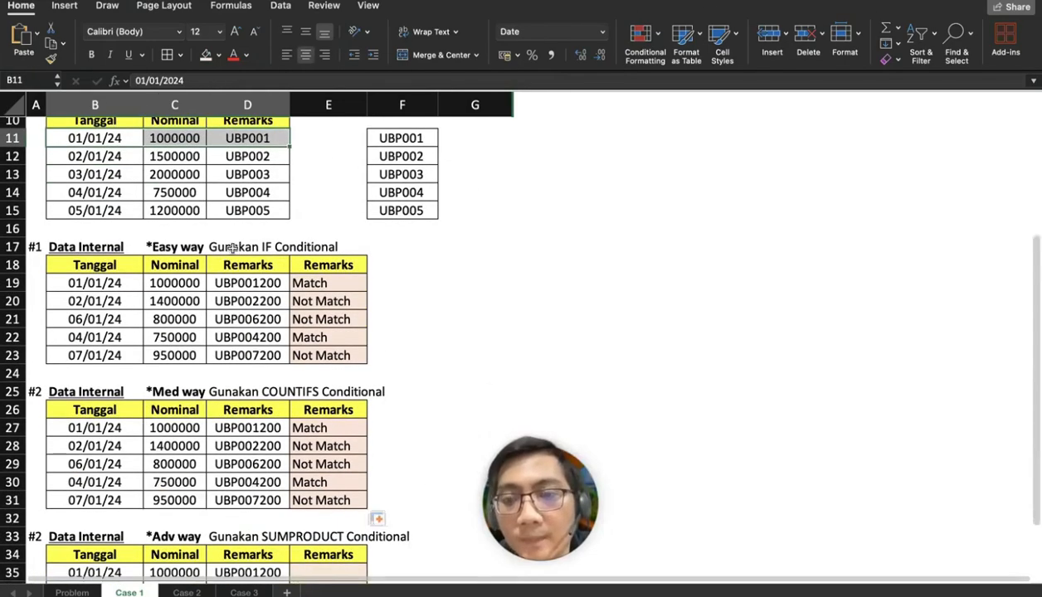
{"action": "scroll", "coordinate": [235, 319], "scroll_direction": "up", "scroll_amount": 4}
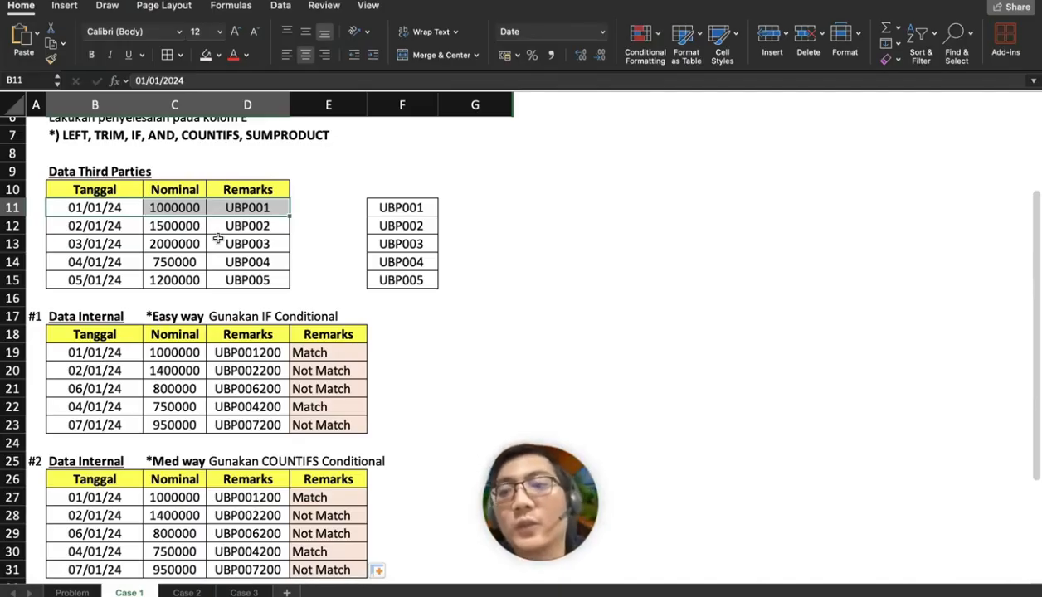
{"action": "scroll", "coordinate": [217, 239], "scroll_direction": "down", "scroll_amount": 5}
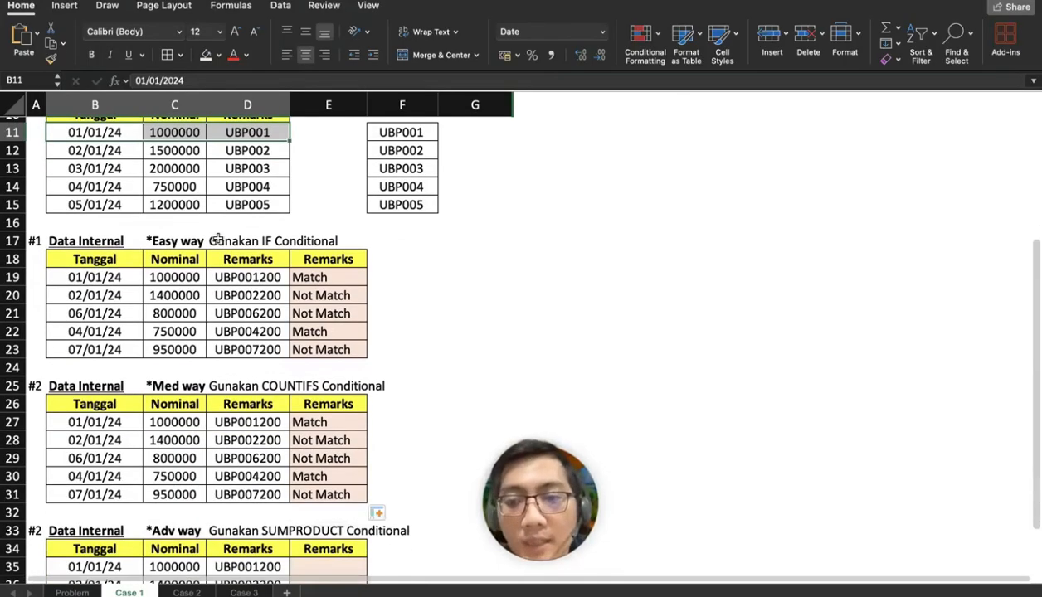
{"action": "scroll", "coordinate": [217, 239], "scroll_direction": "down", "scroll_amount": 3}
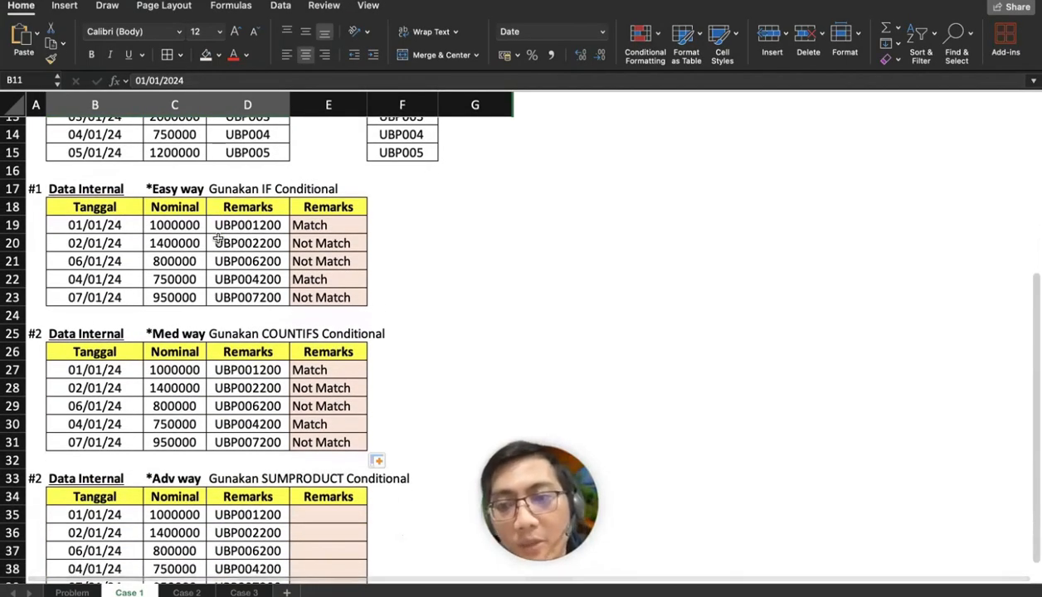
Start an IF formula in E35 of the SUMPRODUCT table with a SUMPRODUCT function as its logical test
{"action": "scroll", "coordinate": [218, 239], "scroll_direction": "down", "scroll_amount": 2}
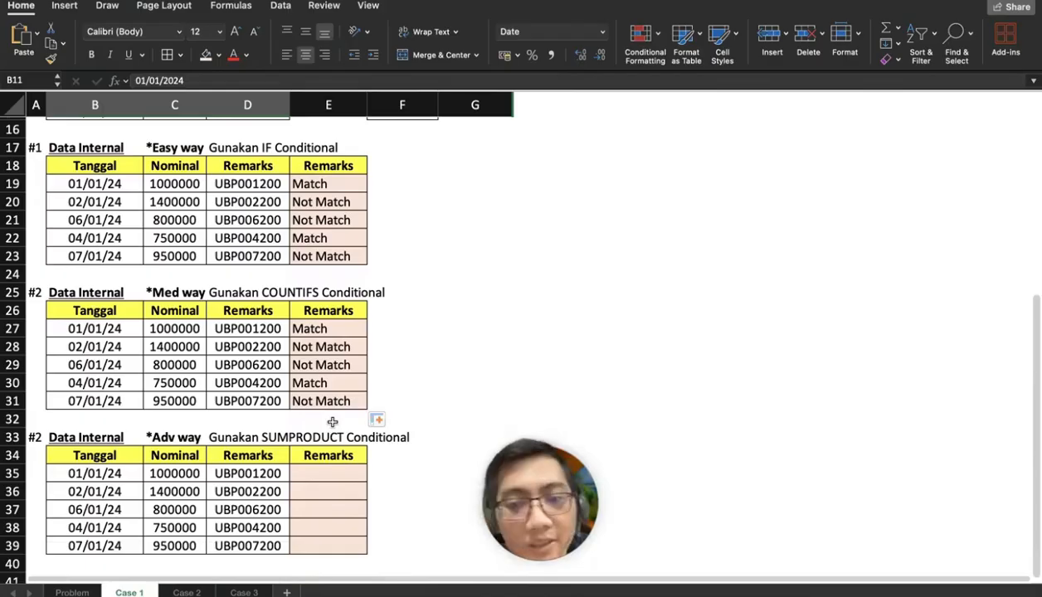
{"action": "scroll", "coordinate": [332, 422], "scroll_direction": "down", "scroll_amount": 4}
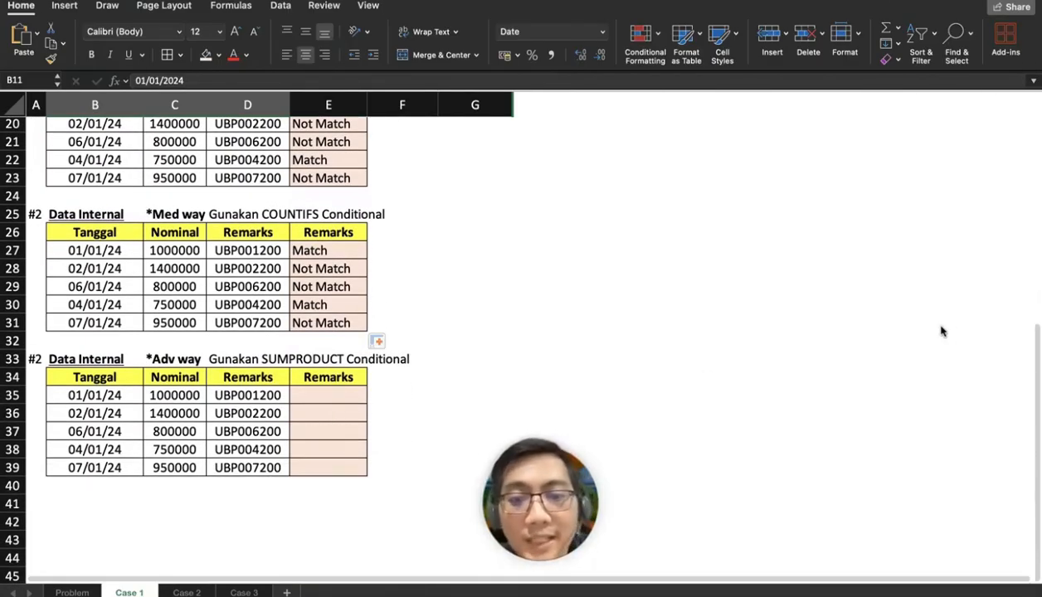
{"action": "scroll", "coordinate": [344, 305], "scroll_direction": "up", "scroll_amount": 2}
{"action": "scroll", "coordinate": [345, 304], "scroll_direction": "up", "scroll_amount": 1}
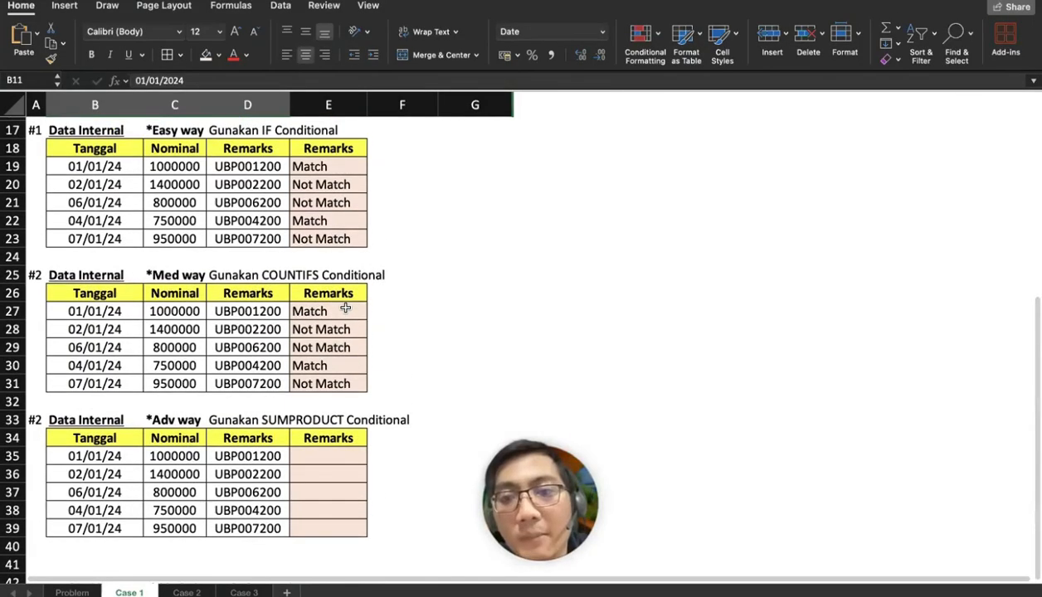
{"action": "scroll", "coordinate": [345, 306], "scroll_direction": "down", "scroll_amount": 2}
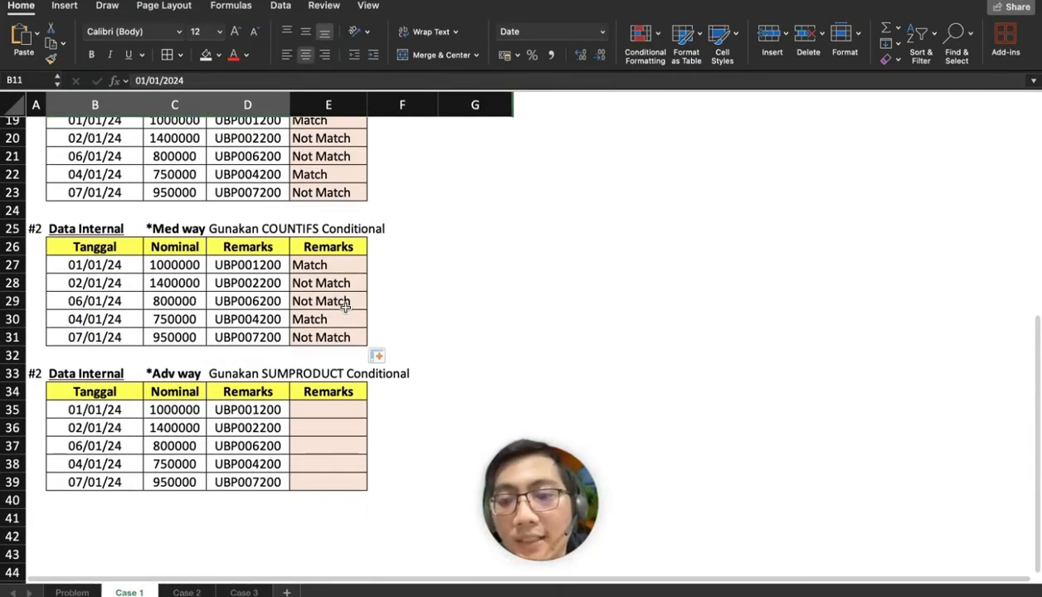
{"action": "left_click", "coordinate": [319, 406]}
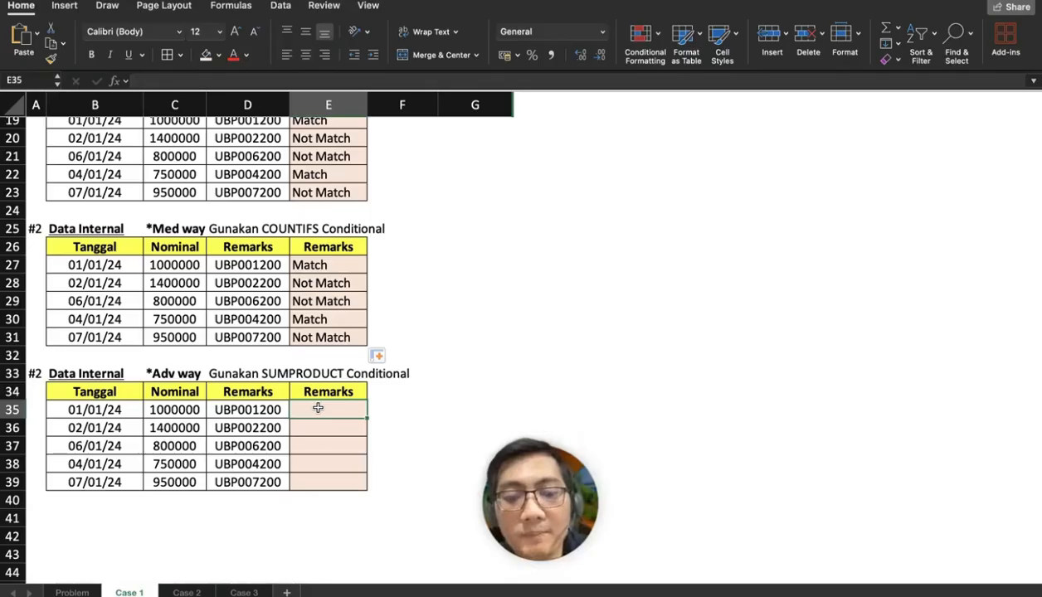
{"action": "type", "text": "=IF("}
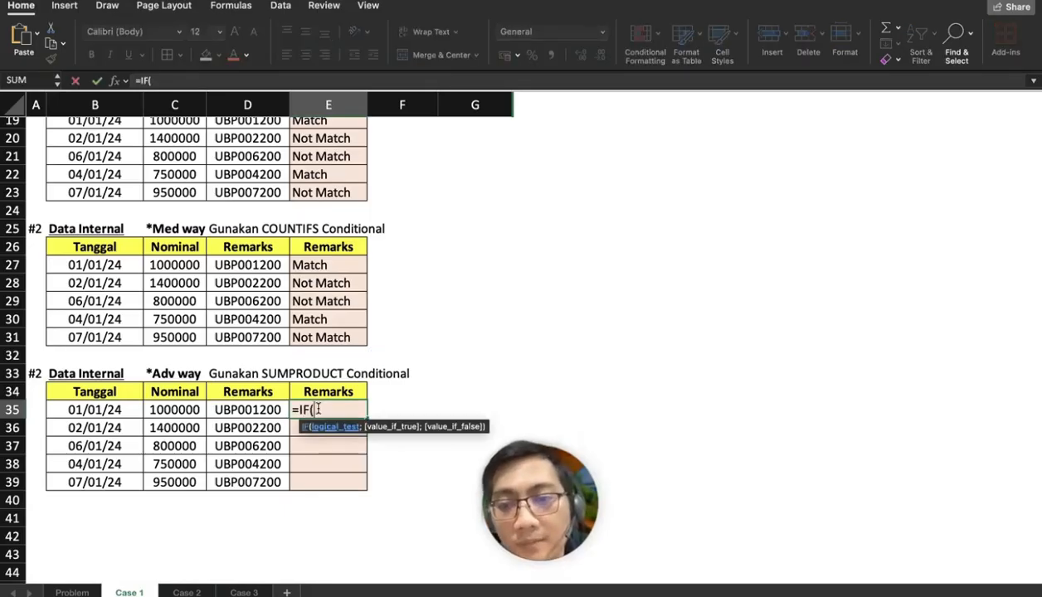
{"action": "type", "text": "SUMP"}
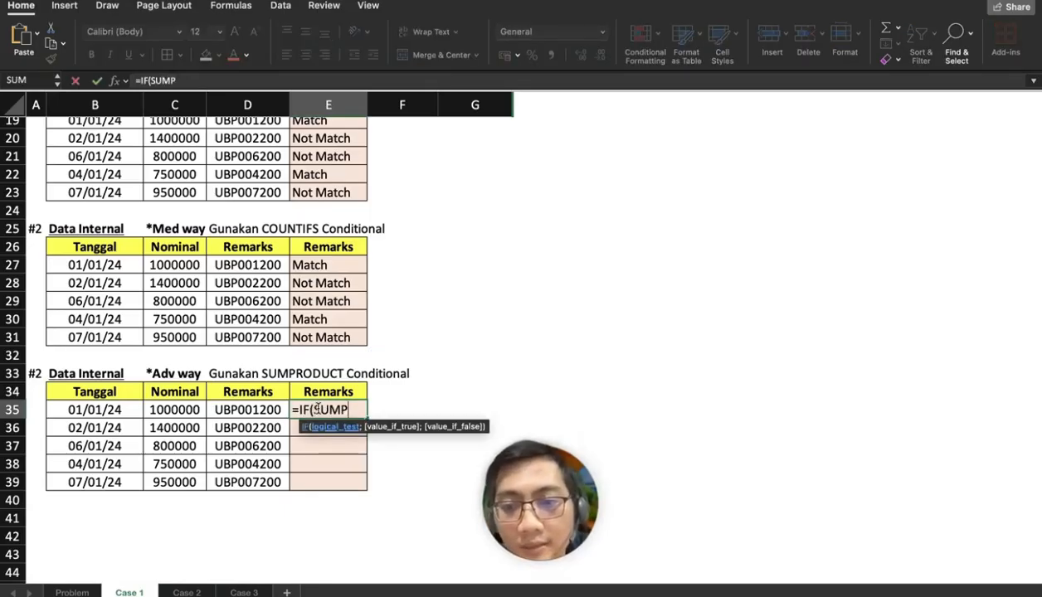
{"action": "type", "text": "RODUCT"}
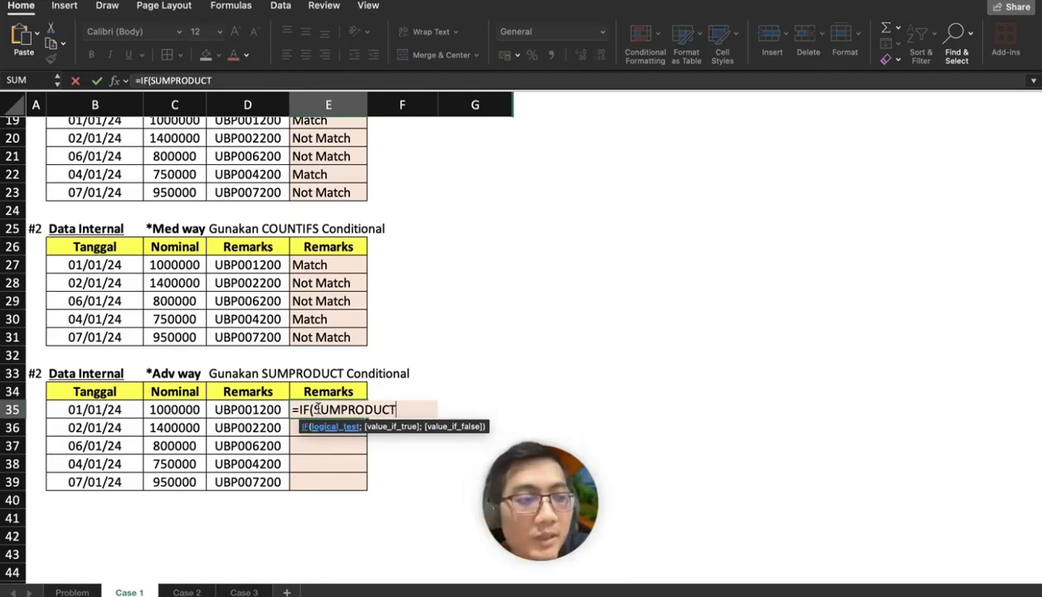
{"action": "type", "text": "()"}
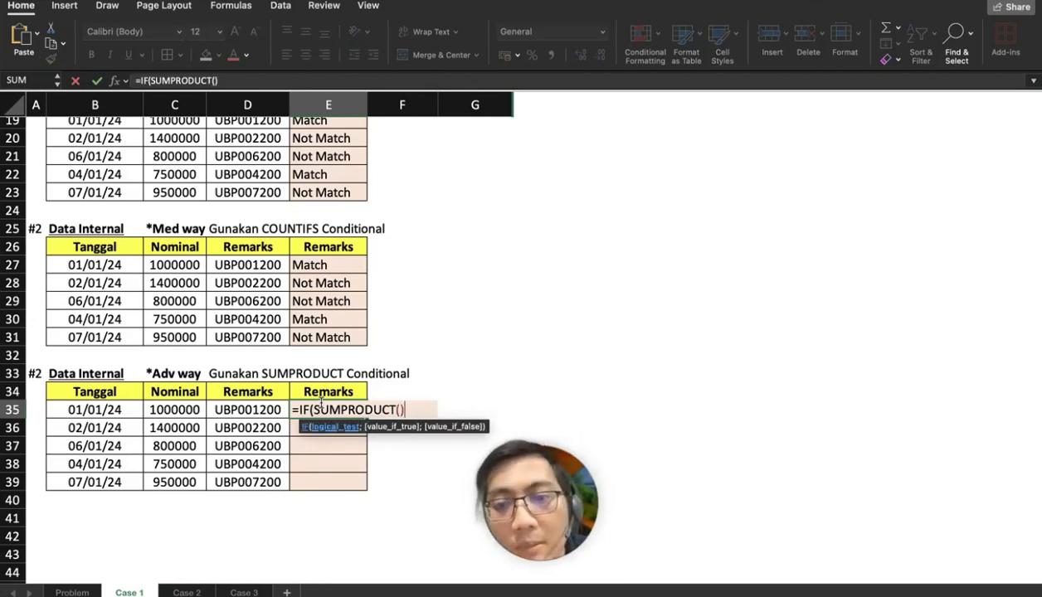
{"action": "key", "text": "BackSpace"}
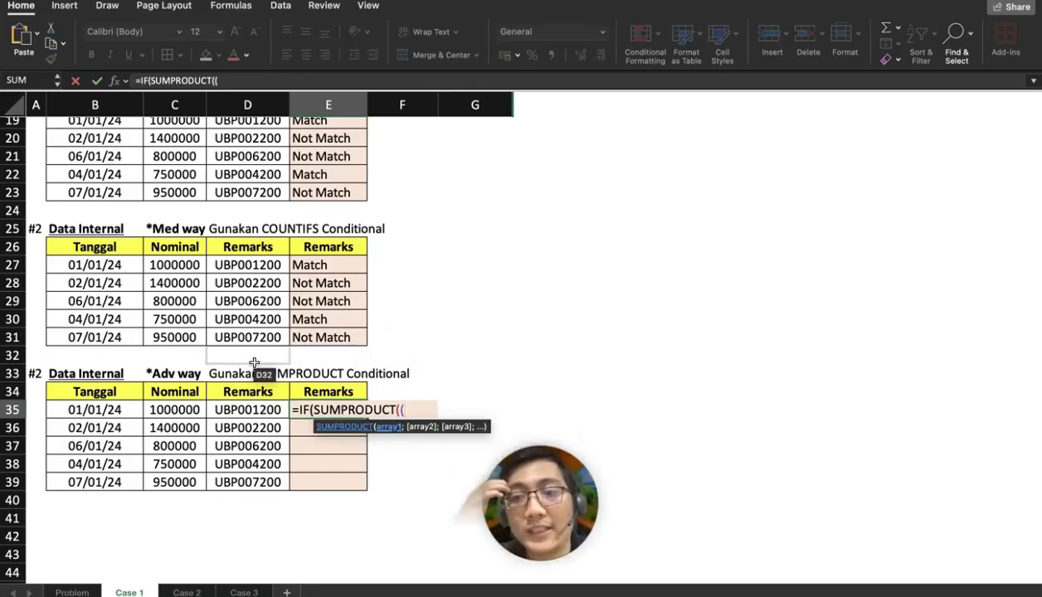
Add the date condition $B$11:$B$15=B35 as the first SUMPRODUCT criterion in the E35 formula
{"action": "scroll", "coordinate": [254, 363], "scroll_direction": "up", "scroll_amount": 3}
{"action": "scroll", "coordinate": [253, 363], "scroll_direction": "up", "scroll_amount": 5}
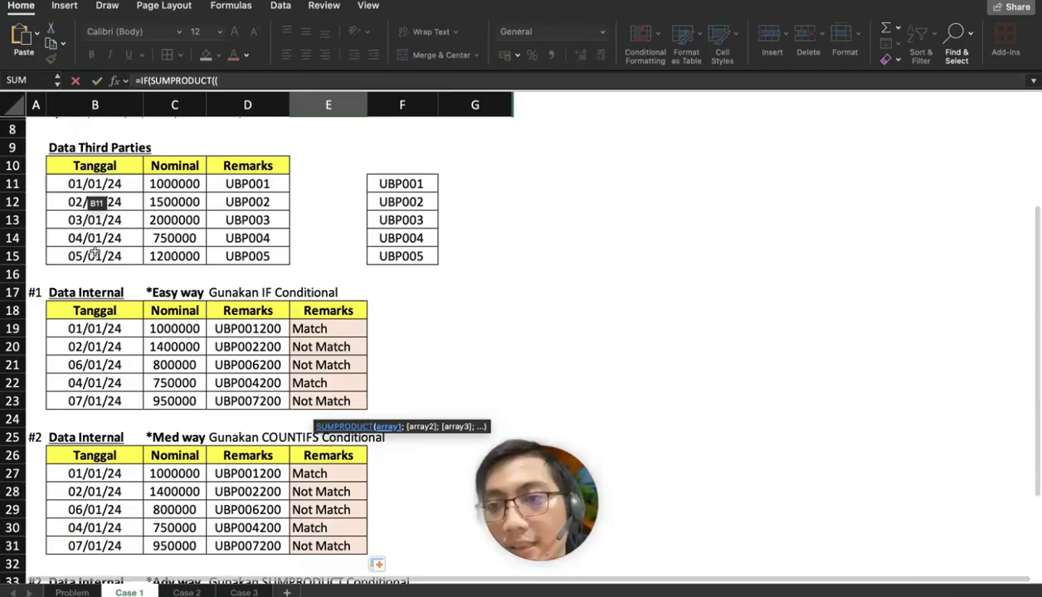
{"action": "left_click_drag", "start_coordinate": [94, 183], "coordinate": [94, 253]}
{"action": "key", "text": "F4"}
{"action": "scroll", "coordinate": [166, 243], "scroll_direction": "down", "scroll_amount": 5}
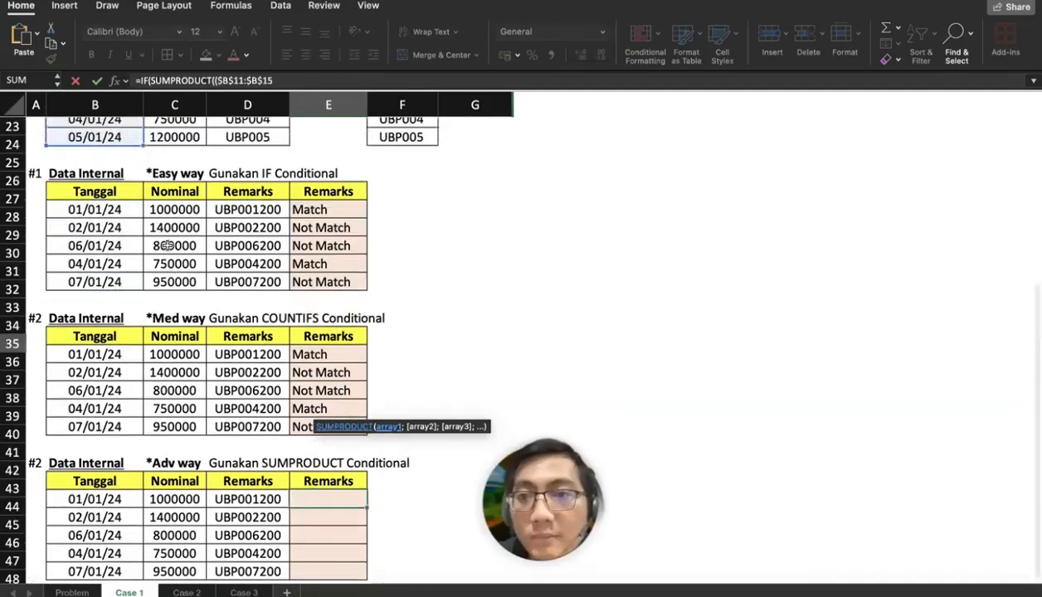
{"action": "scroll", "coordinate": [166, 245], "scroll_direction": "down", "scroll_amount": 5}
{"action": "type", "text": "="}
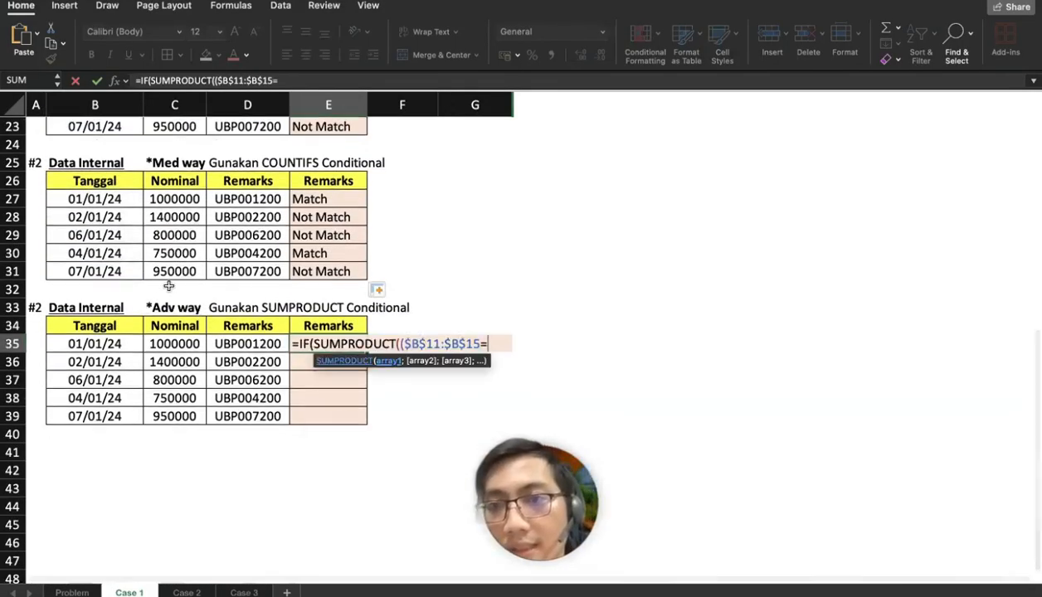
{"action": "left_click", "coordinate": [117, 342]}
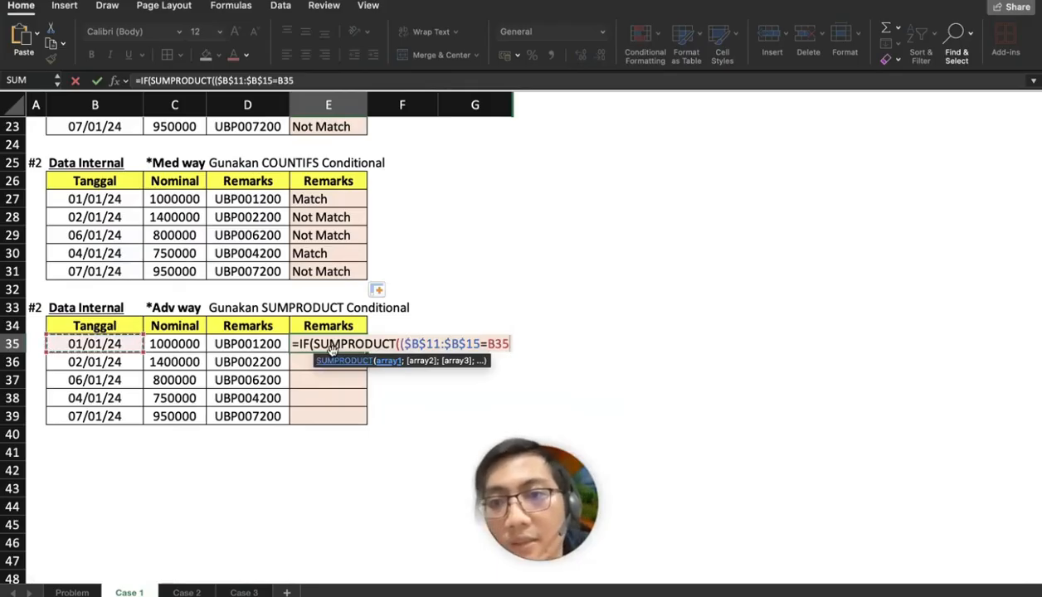
Multiply the date condition by the nominal condition $C$11:$C$15=C35 in the E35 formula
{"action": "type", "text": ")*("}
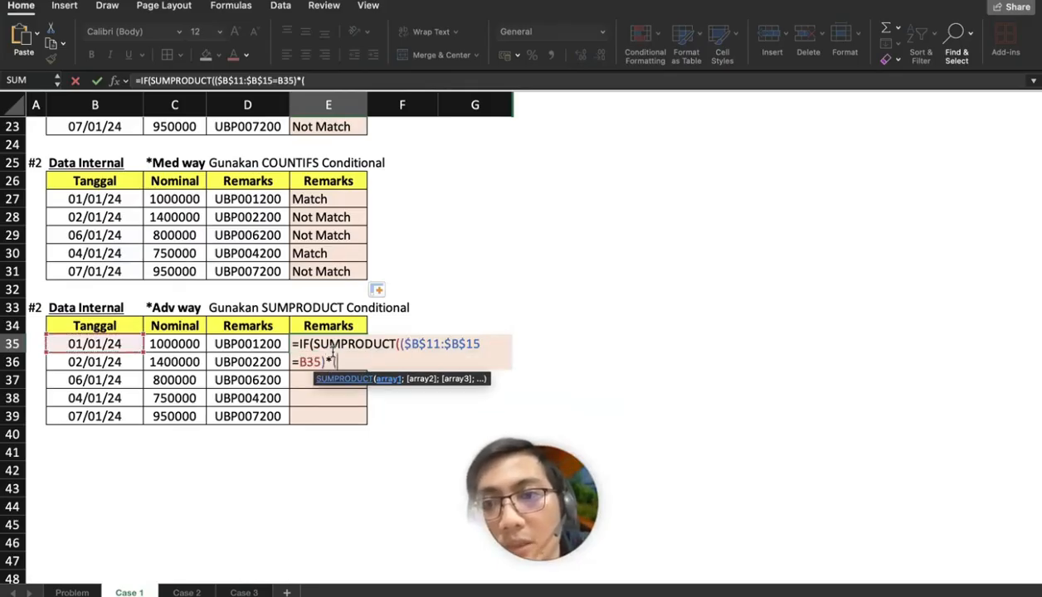
{"action": "scroll", "coordinate": [257, 222], "scroll_direction": "up", "scroll_amount": 10}
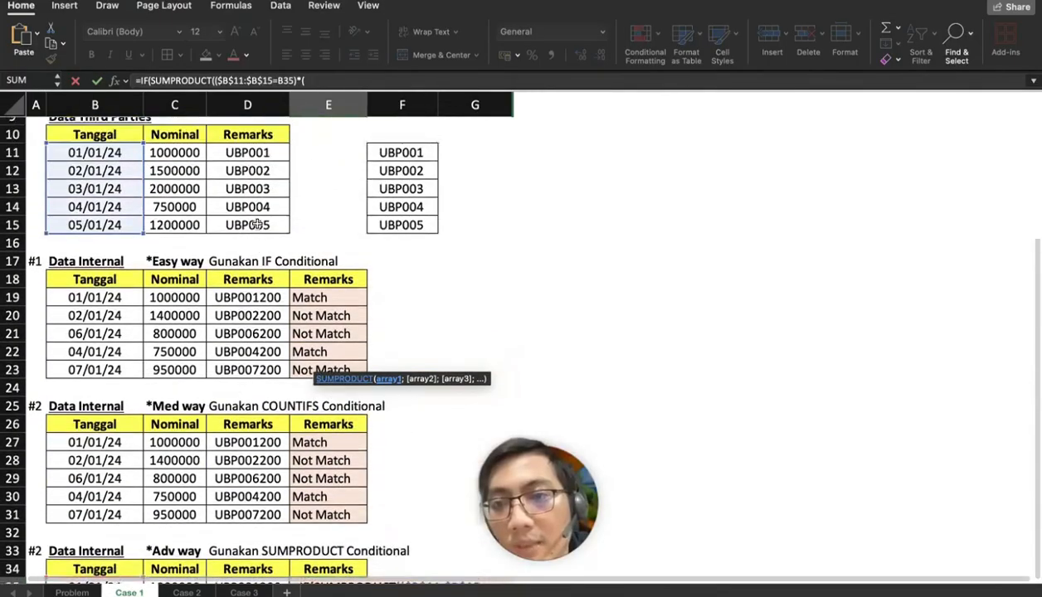
{"action": "left_click", "coordinate": [176, 203]}
{"action": "left_click_drag", "start_coordinate": [184, 249], "coordinate": [183, 272]}
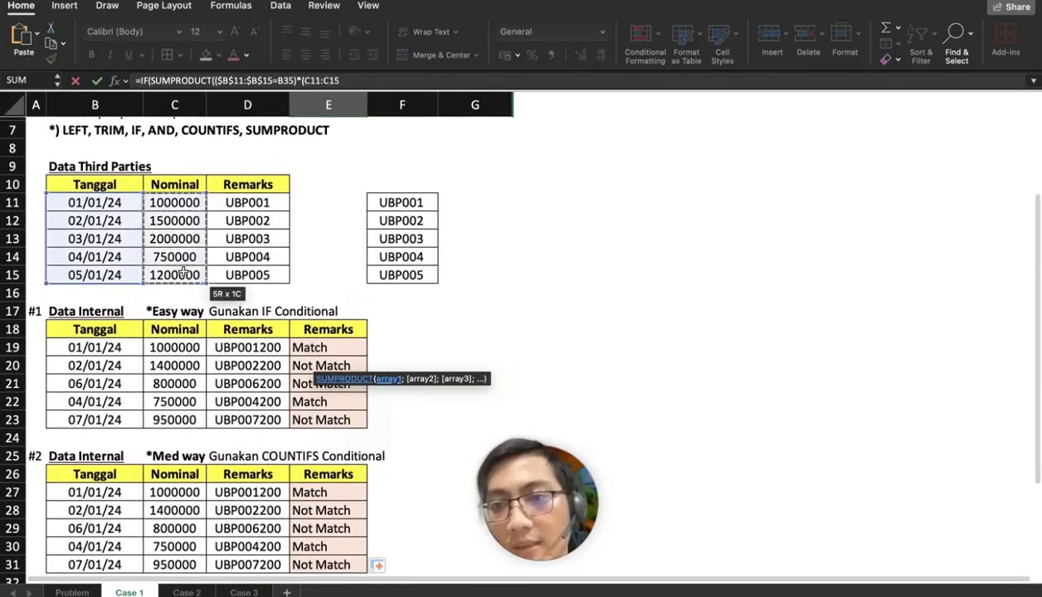
{"action": "key", "text": "F4"}
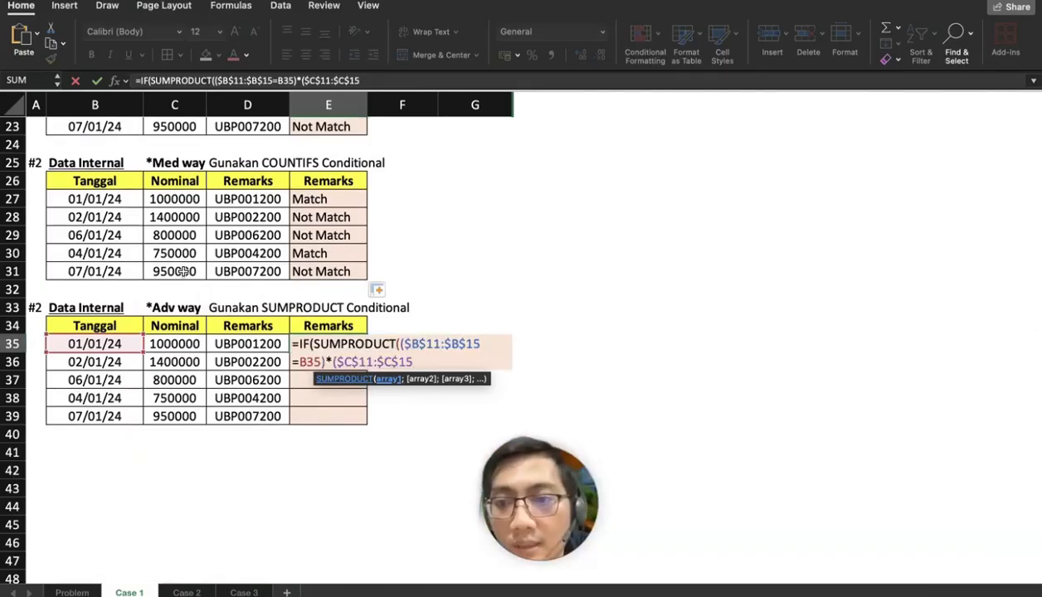
{"action": "left_click", "coordinate": [170, 340]}
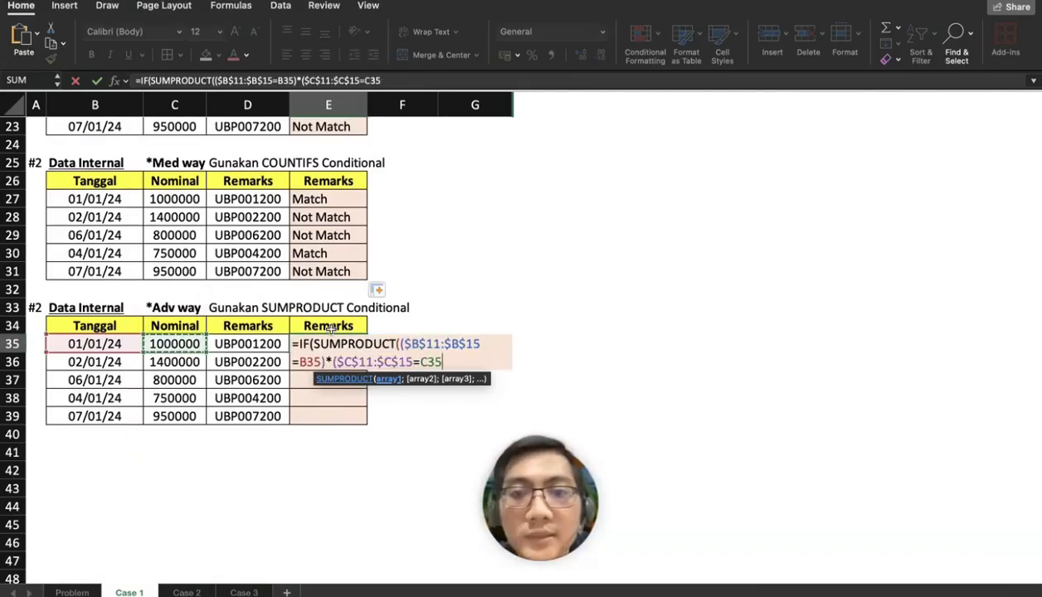
Multiply in a third condition in the E35 formula comparing the third-party remarks $D$11:$D$15 with D35
{"action": "type", "text": ")*"}
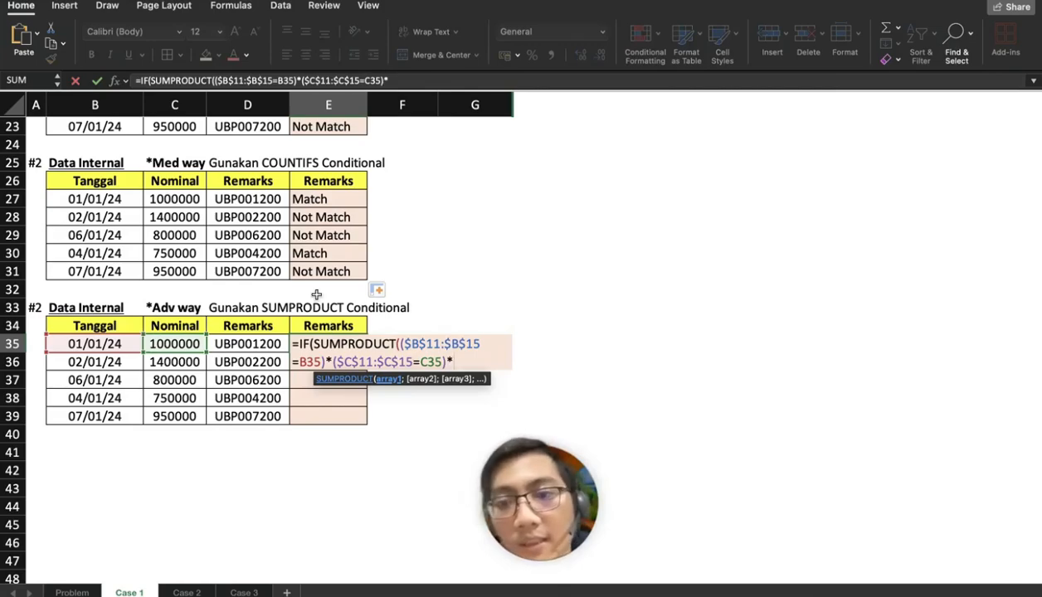
{"action": "scroll", "coordinate": [310, 290], "scroll_direction": "up", "scroll_amount": 5}
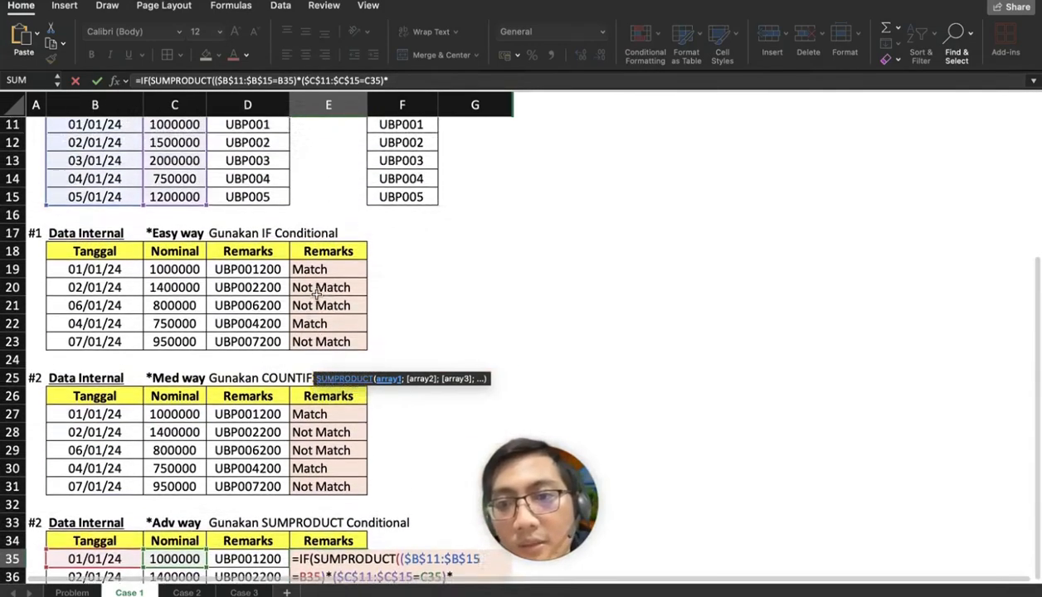
{"action": "type", "text": "*"}
{"action": "left_click_drag", "start_coordinate": [254, 187], "coordinate": [316, 254]}
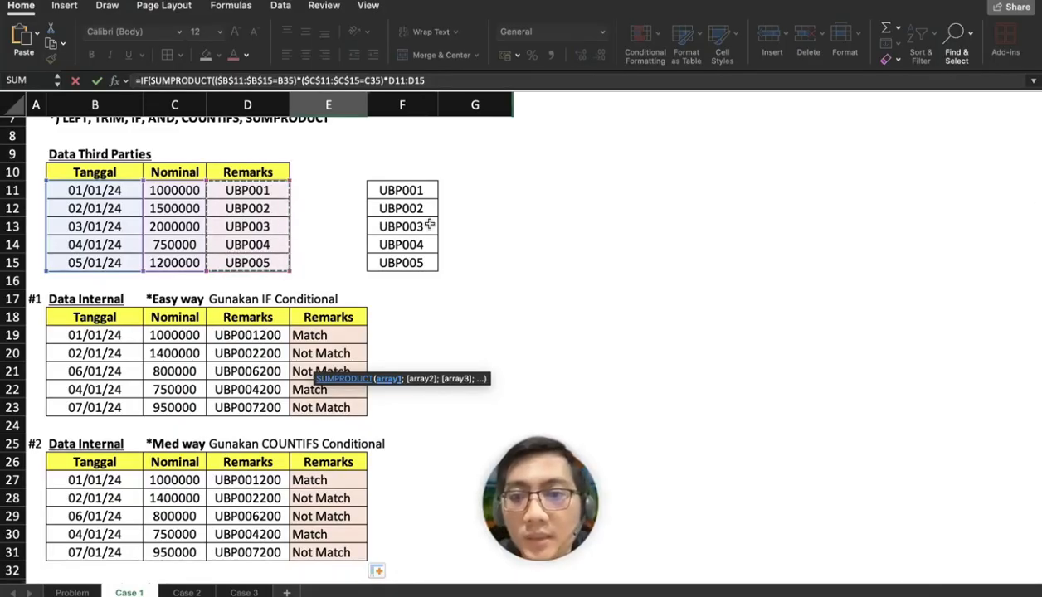
{"action": "left_click", "coordinate": [386, 81]}
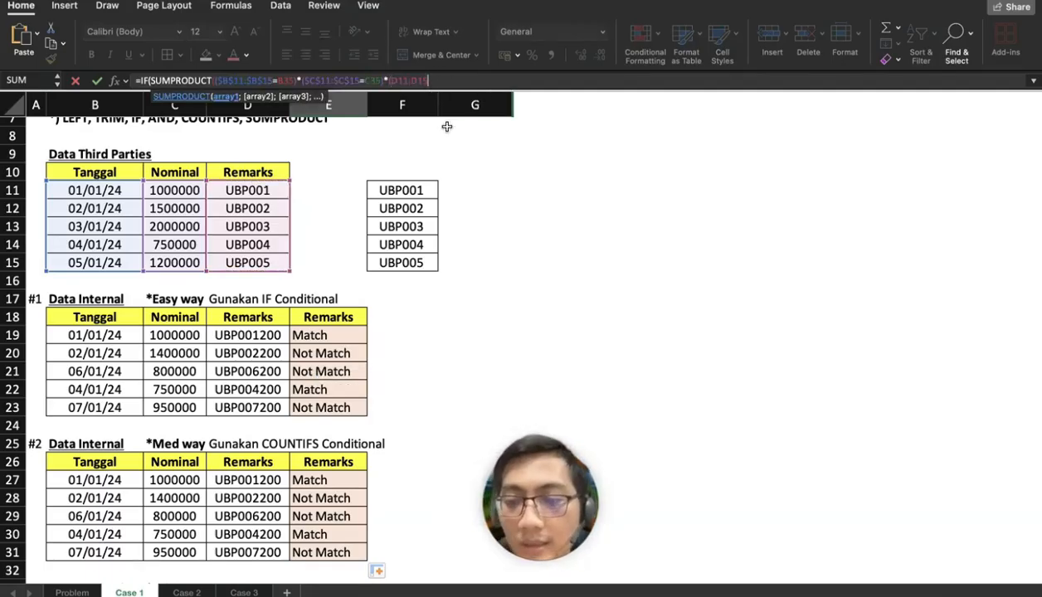
{"action": "key", "text": "F4"}
{"action": "left_click", "coordinate": [391, 79]}
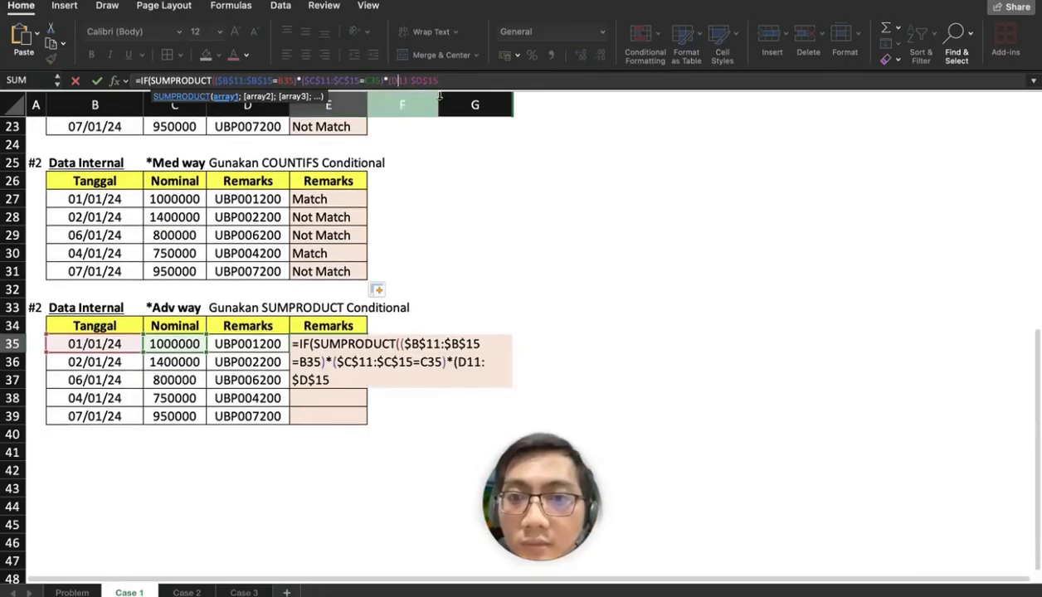
{"action": "key", "text": "F4"}
{"action": "left_click", "coordinate": [467, 79]}
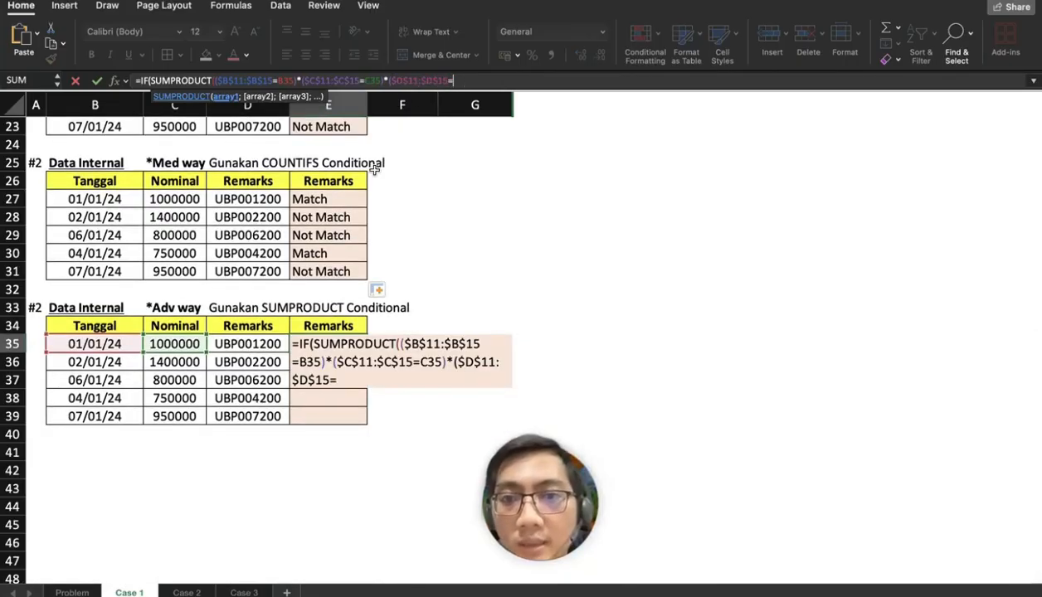
{"action": "type", "text": "="}
{"action": "left_click", "coordinate": [259, 340]}
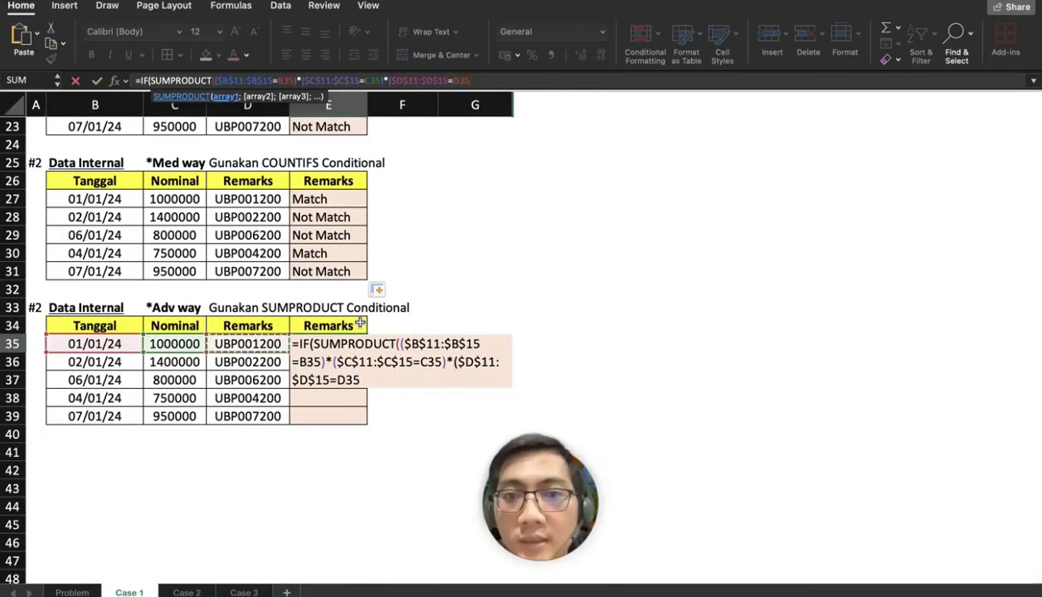
Wrap D35 as LEFT(D35;6) in the remarks condition and close the SUMPRODUCT function
{"action": "left_click", "coordinate": [455, 81]}
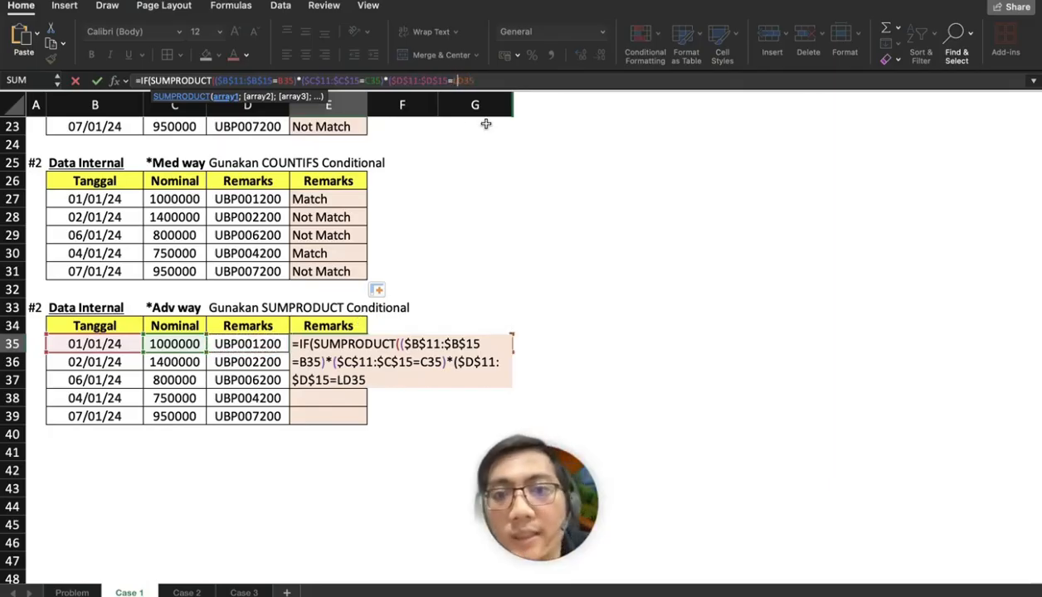
{"action": "type", "text": "LEFT("}
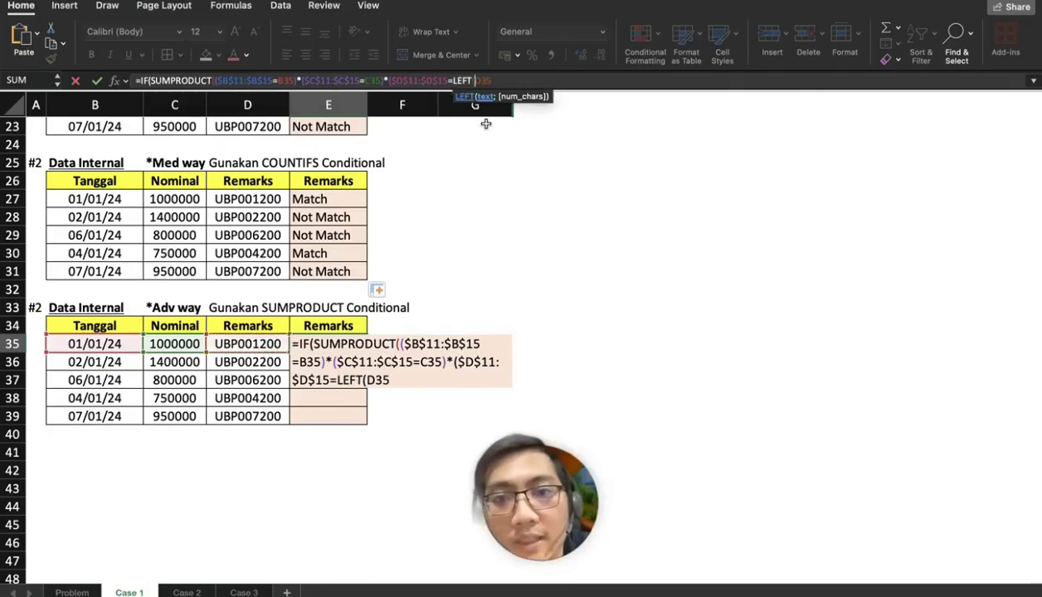
{"action": "type", "text": "6"}
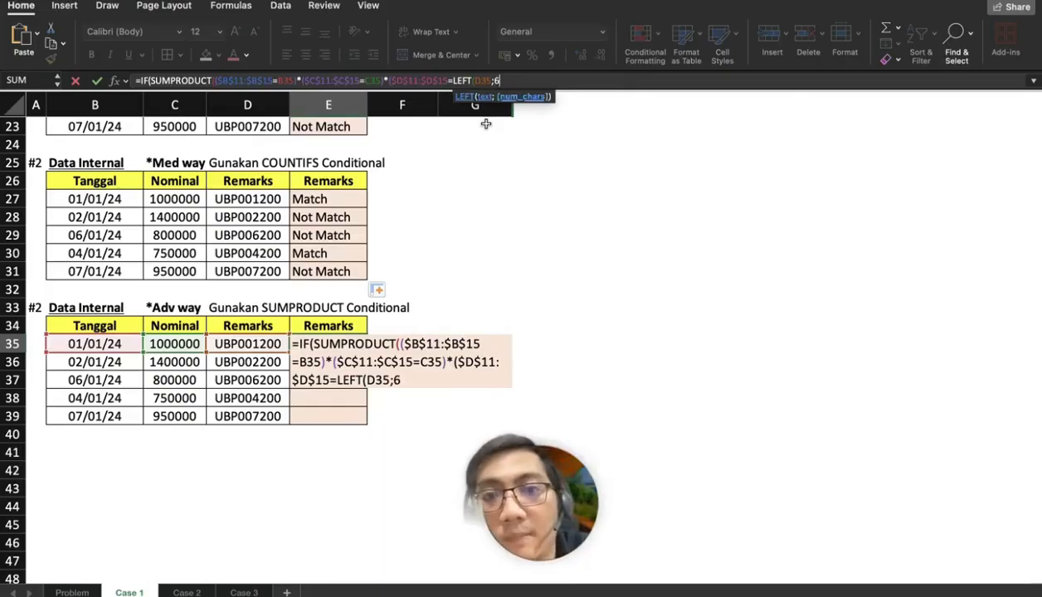
{"action": "type", "text": "))"}
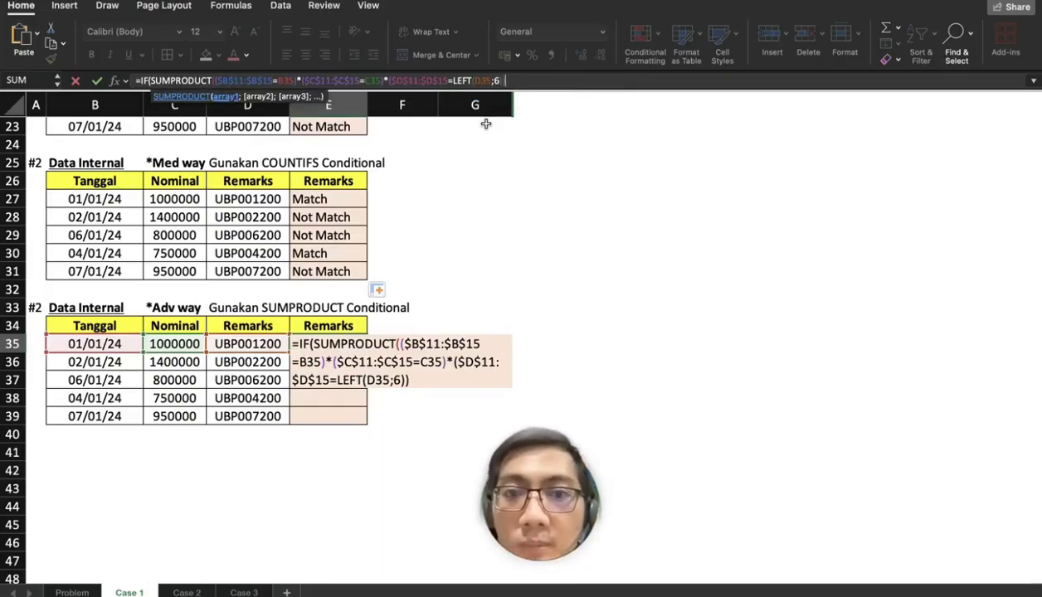
{"action": "type", "text": ")"}
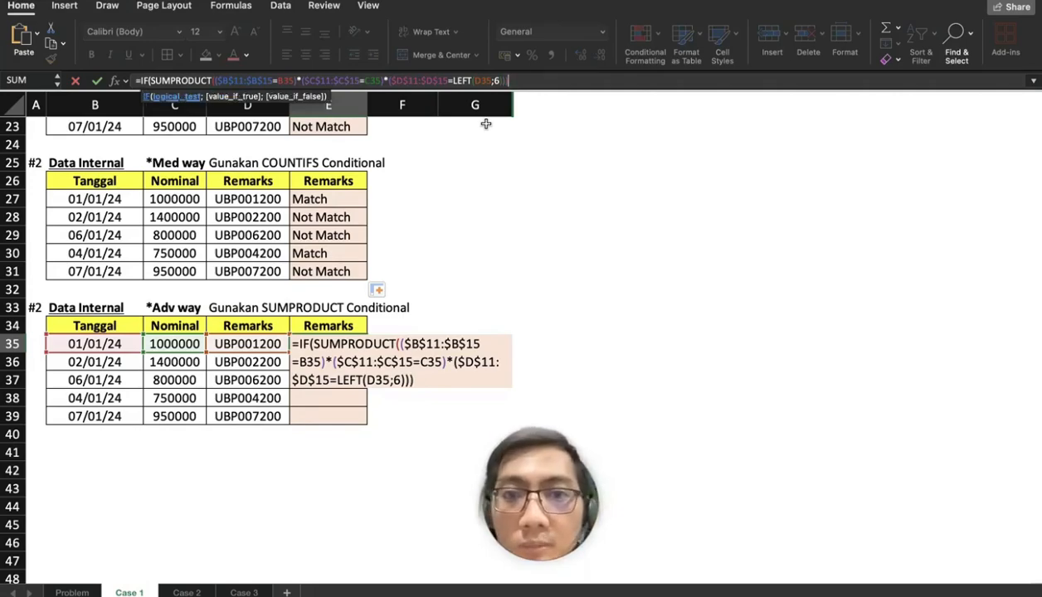
Complete the E35 formula with the test >0 and the results "Match" and "Not Match", and enter it
{"action": "type", "text": ">0;\"M"}
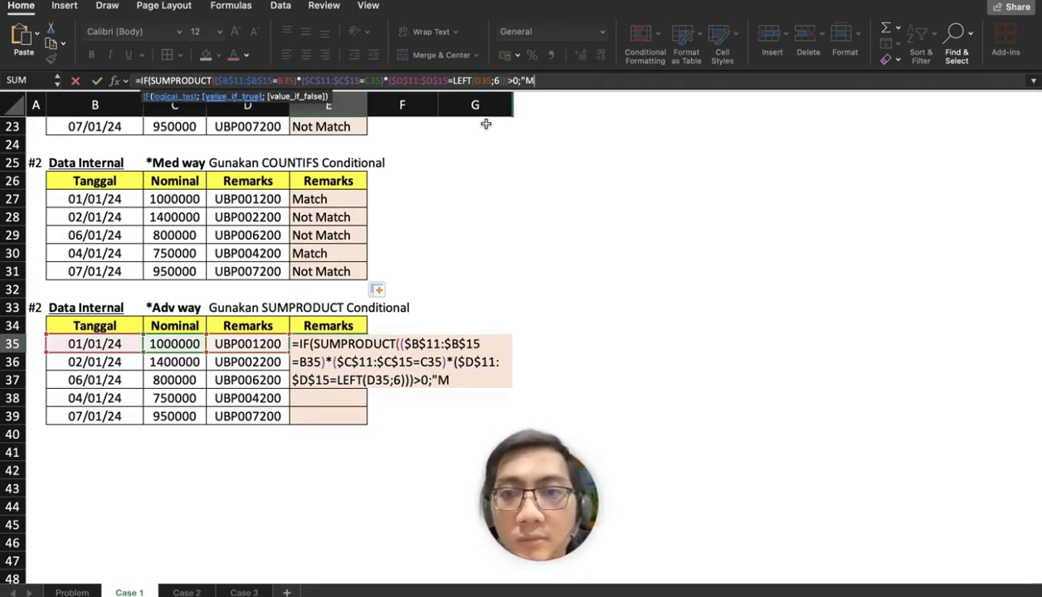
{"action": "type", "text": "atch\";\"Not"}
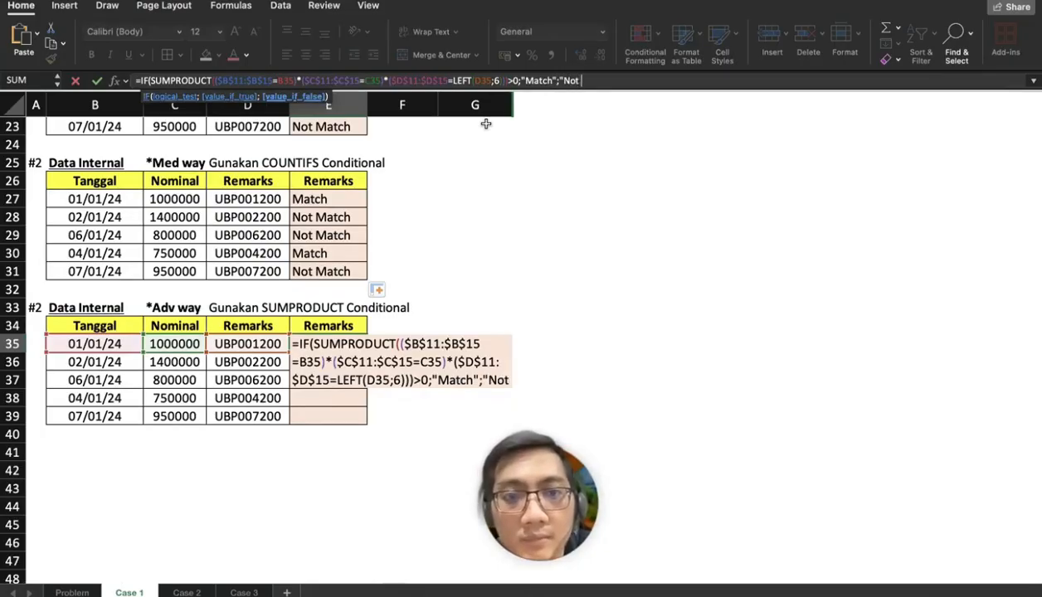
{"action": "type", "text": " Ma"}
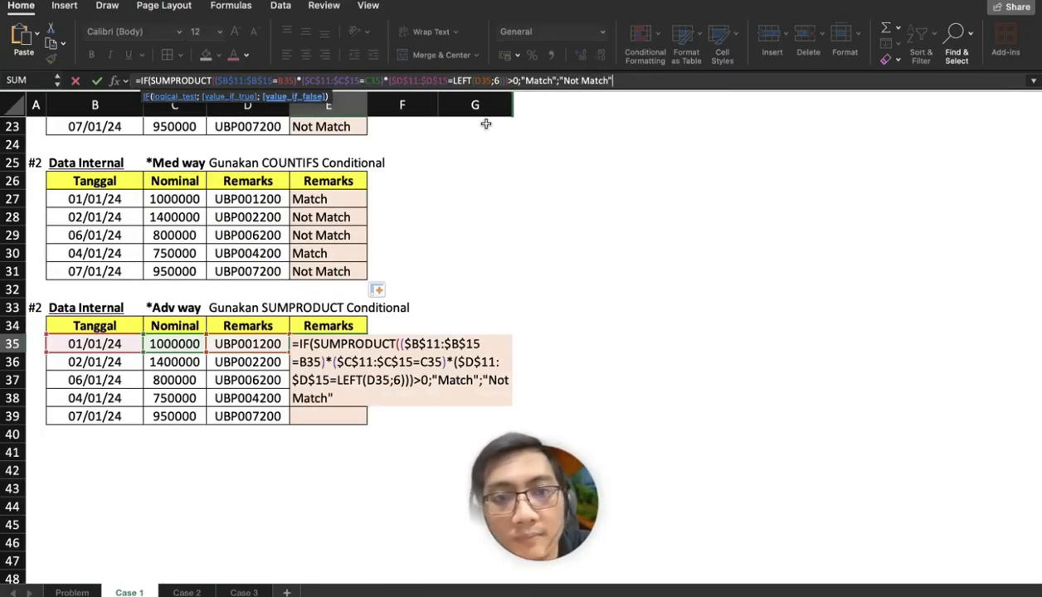
{"action": "type", "text": "tch\""}
{"action": "key", "text": "Return"}
{"action": "scroll", "coordinate": [359, 352], "scroll_direction": "up", "scroll_amount": 2}
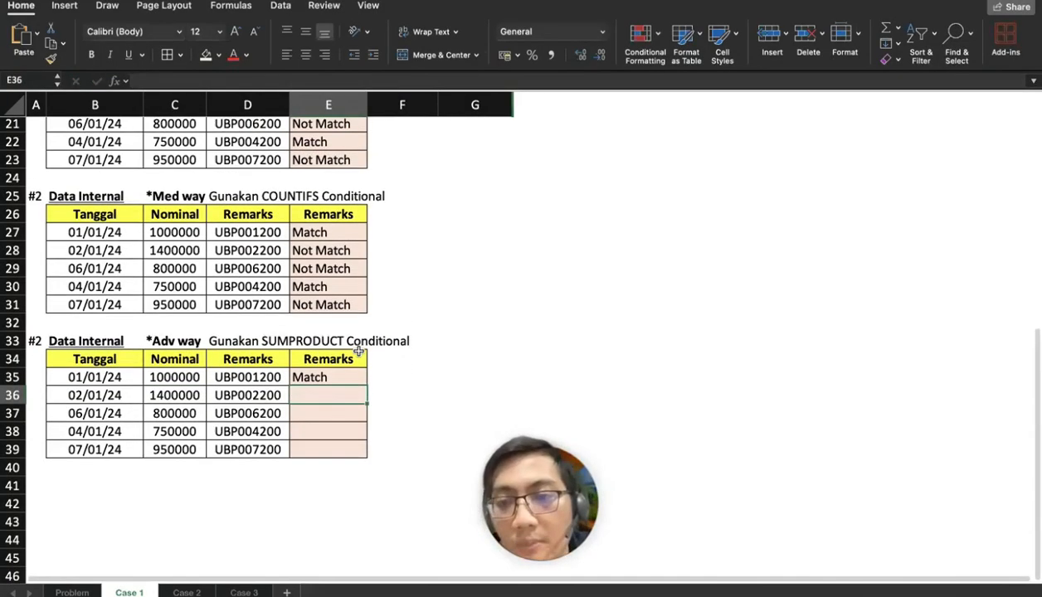
Copy the SUMPRODUCT formula in E35 down through E39
{"action": "left_click", "coordinate": [339, 371]}
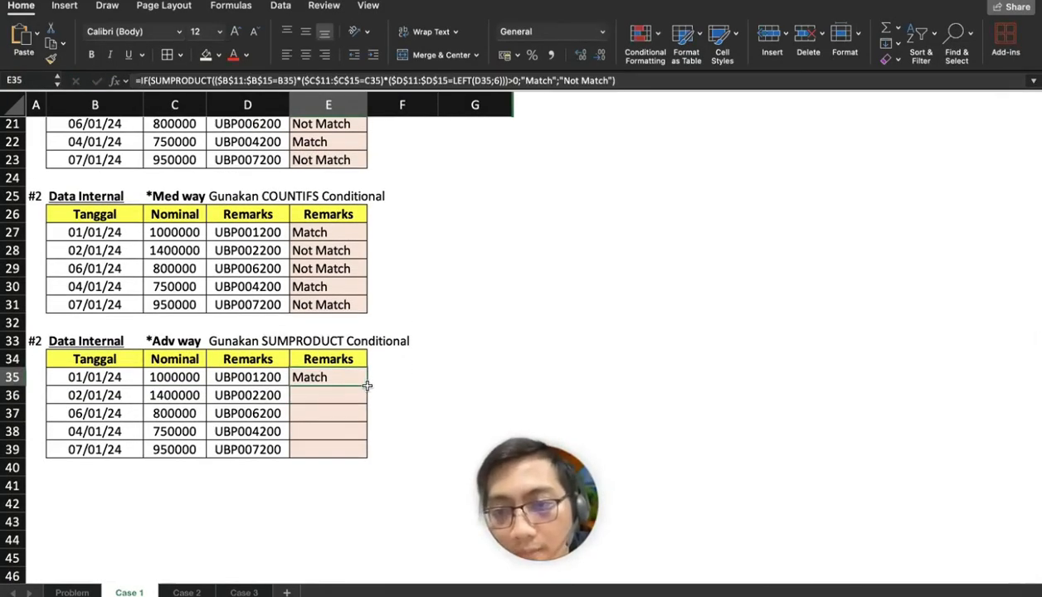
{"action": "left_click_drag", "start_coordinate": [361, 433], "coordinate": [361, 449]}
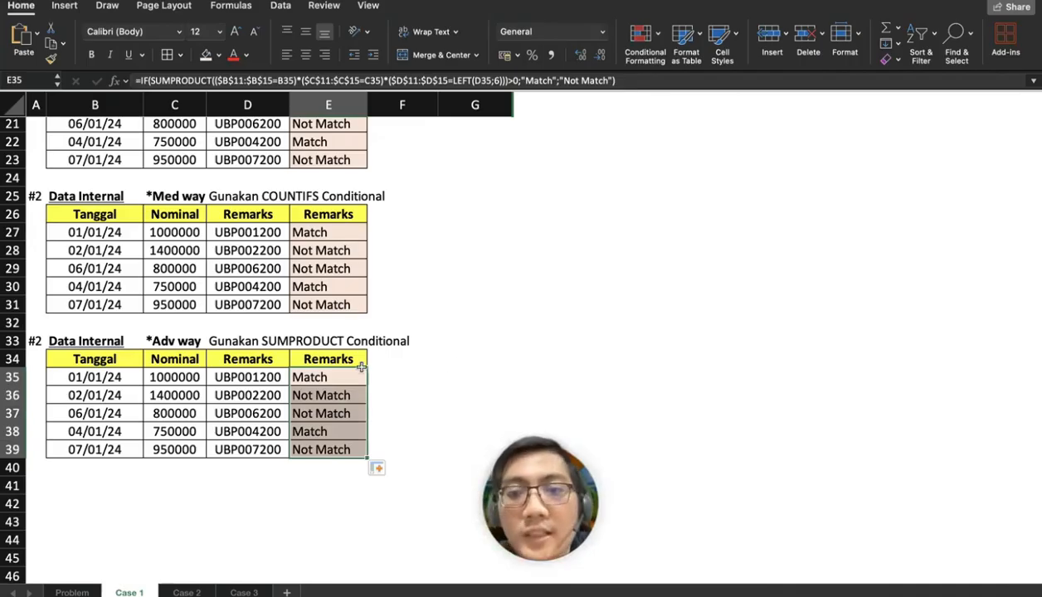
Add the test >0 after the COUNTIFS function in the E27 formula, before the "Match" result
{"action": "scroll", "coordinate": [395, 288], "scroll_direction": "up", "scroll_amount": 3}
{"action": "left_click", "coordinate": [340, 277]}
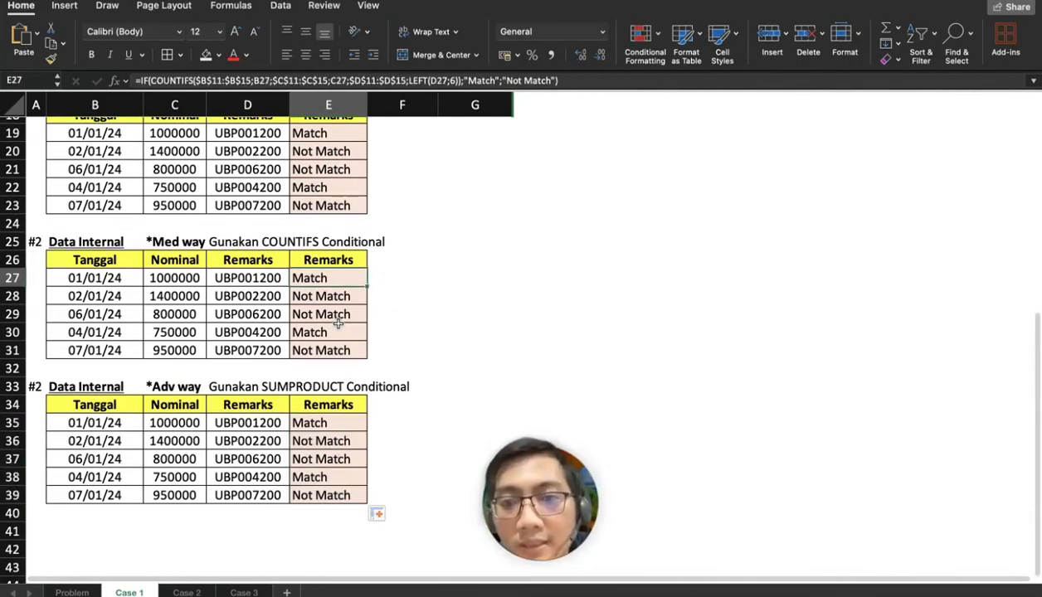
{"action": "left_click", "coordinate": [337, 331]}
{"action": "left_click", "coordinate": [339, 364]}
{"action": "left_click", "coordinate": [334, 274]}
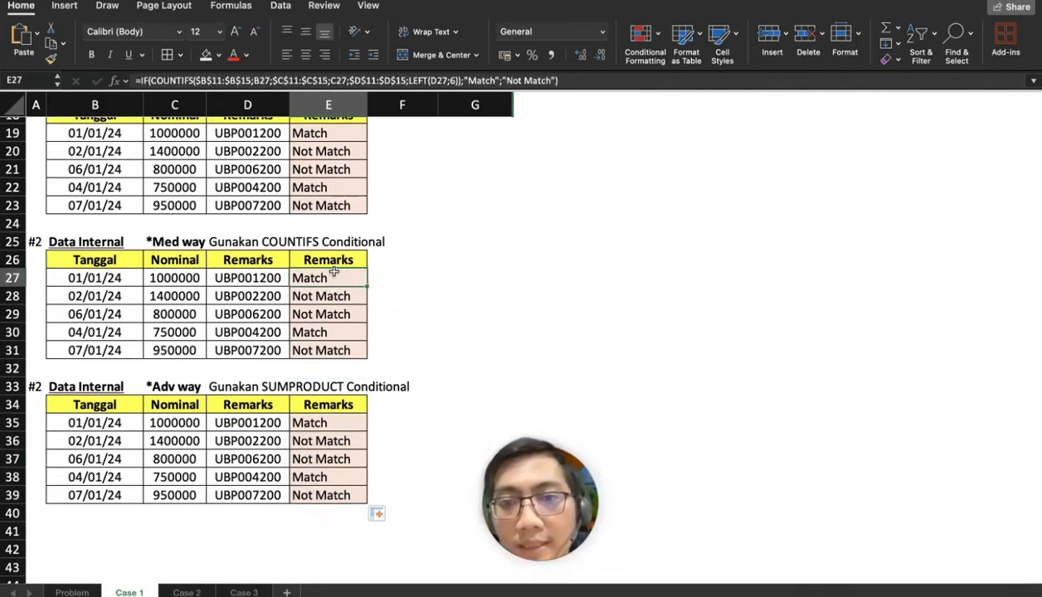
{"action": "left_click", "coordinate": [460, 81]}
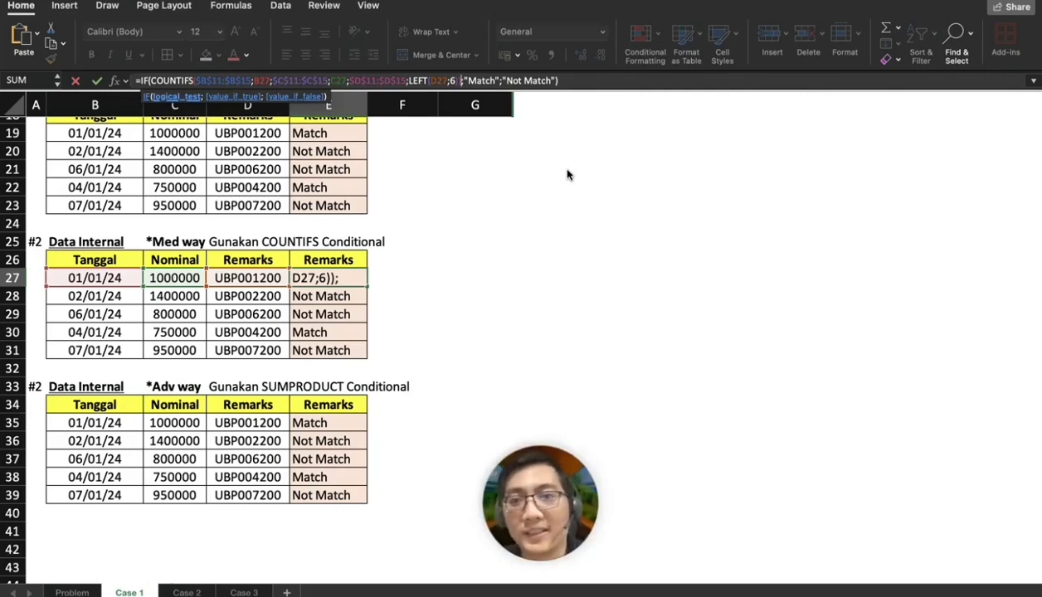
{"action": "type", "text": ">0"}
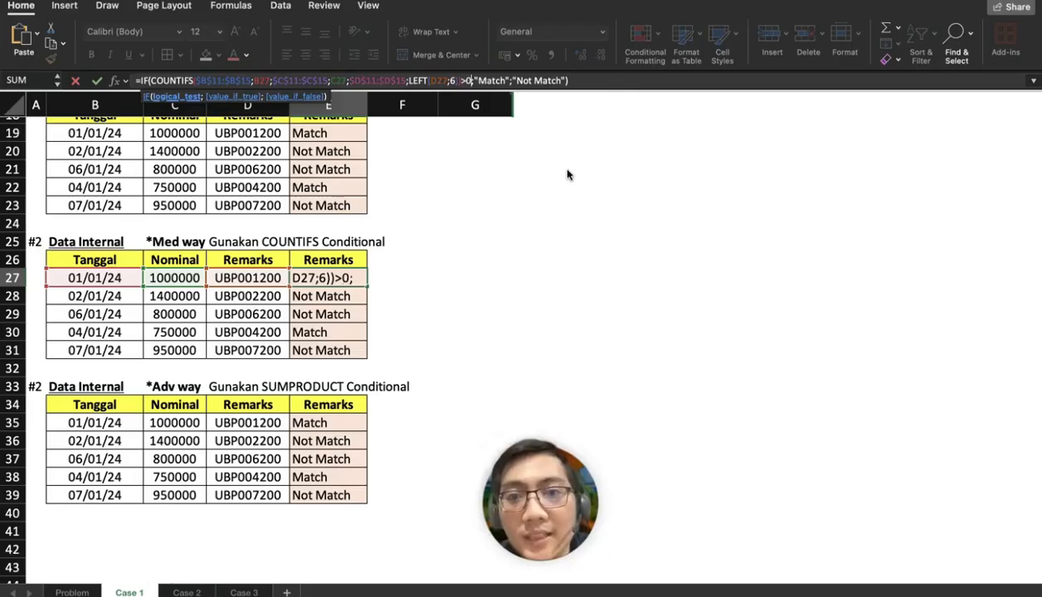
{"action": "key", "text": "Return"}
Copy the updated COUNTIFS formula in E27 down through E31
{"action": "left_click", "coordinate": [357, 282]}
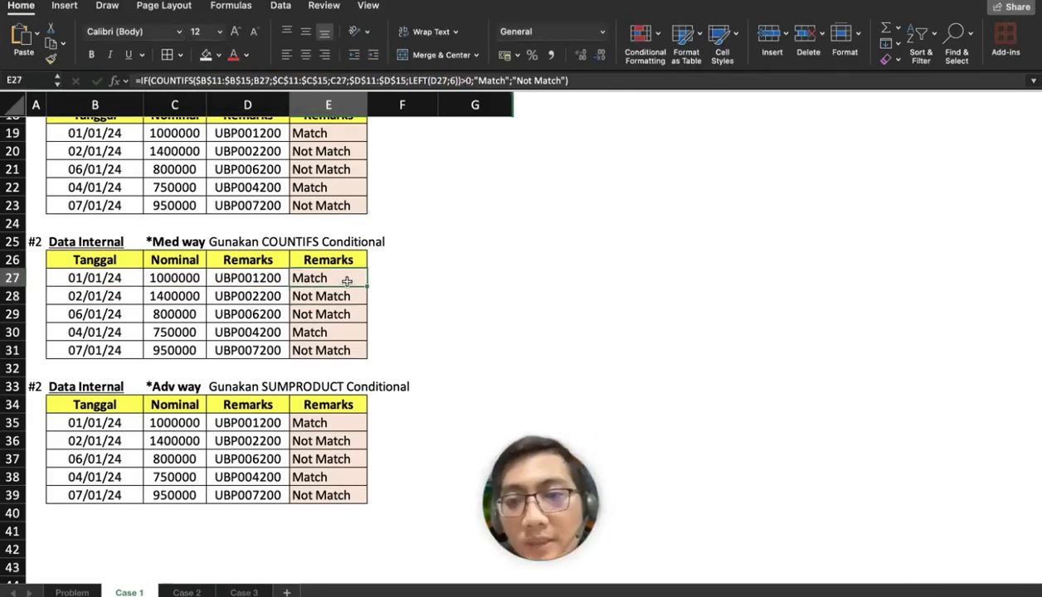
{"action": "left_click_drag", "start_coordinate": [364, 286], "coordinate": [363, 351]}
{"action": "left_click", "coordinate": [409, 312]}
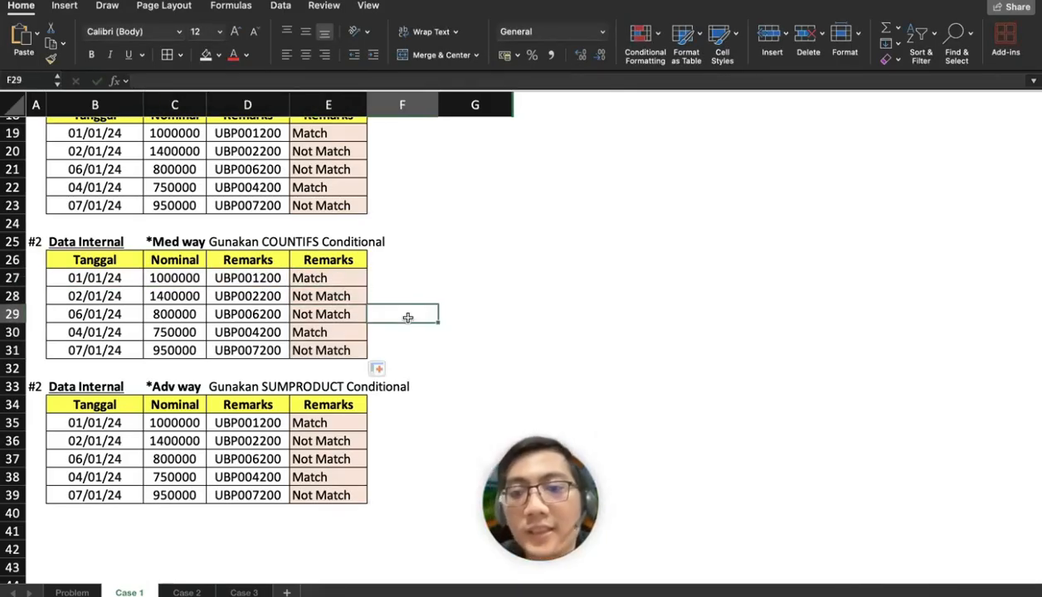
Compare the column E results of the IF, COUNTIFS and SUMPRODUCT tables with each other and with the third-party data
{"action": "scroll", "coordinate": [407, 318], "scroll_direction": "up", "scroll_amount": 3}
{"action": "left_click_drag", "start_coordinate": [335, 218], "coordinate": [324, 293]}
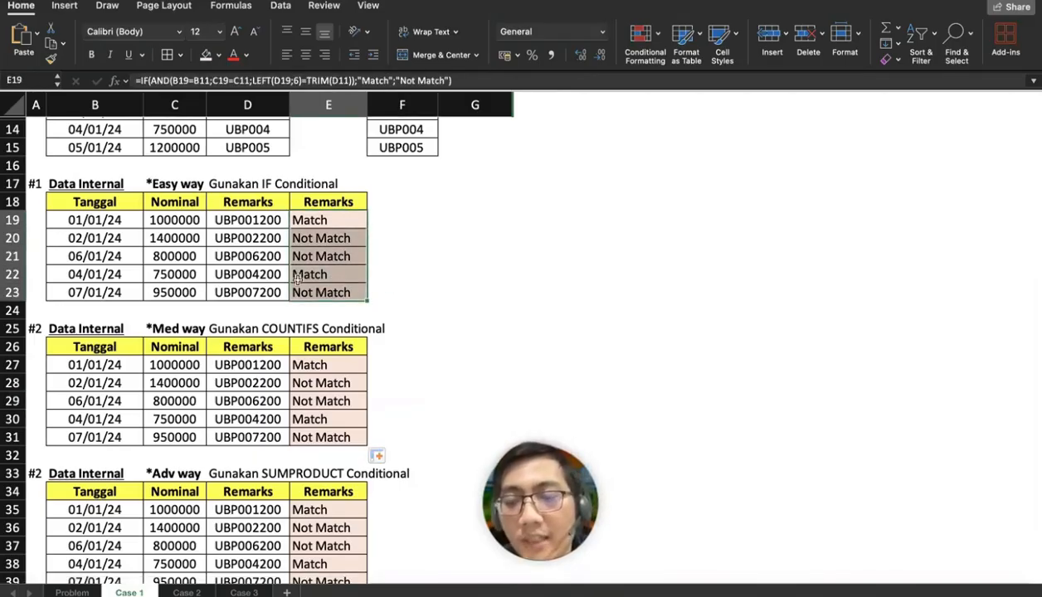
{"action": "left_click_drag", "start_coordinate": [341, 363], "coordinate": [326, 480]}
{"action": "scroll", "coordinate": [343, 437], "scroll_direction": "down", "scroll_amount": 3}
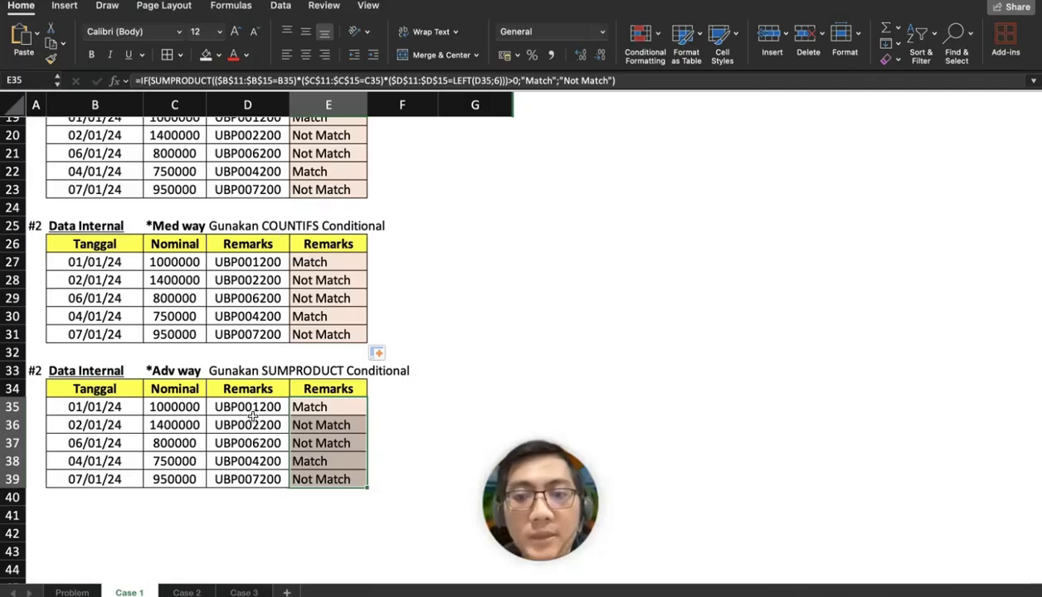
{"action": "scroll", "coordinate": [251, 413], "scroll_direction": "up", "scroll_amount": 5}
{"action": "scroll", "coordinate": [251, 418], "scroll_direction": "up", "scroll_amount": 2}
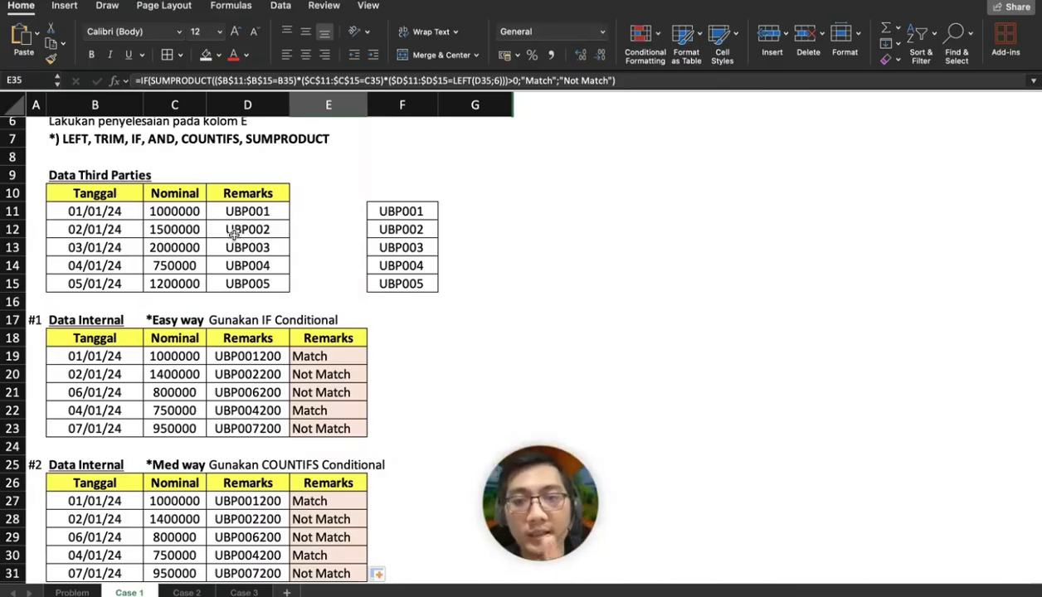
{"action": "scroll", "coordinate": [234, 235], "scroll_direction": "down", "scroll_amount": 3}
{"action": "scroll", "coordinate": [234, 235], "scroll_direction": "up", "scroll_amount": 2}
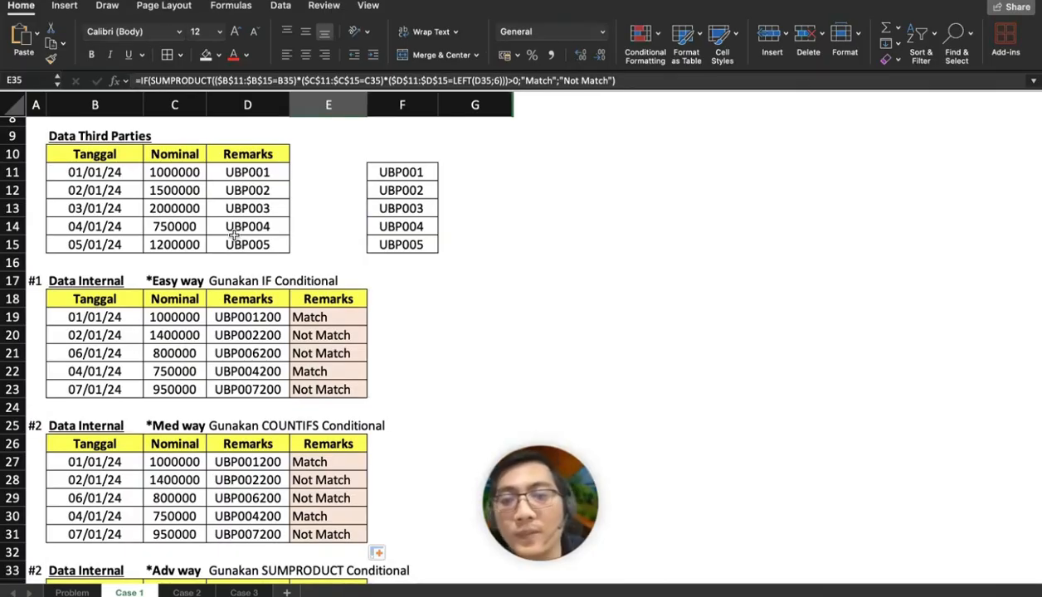
{"action": "scroll", "coordinate": [228, 191], "scroll_direction": "up", "scroll_amount": 3}
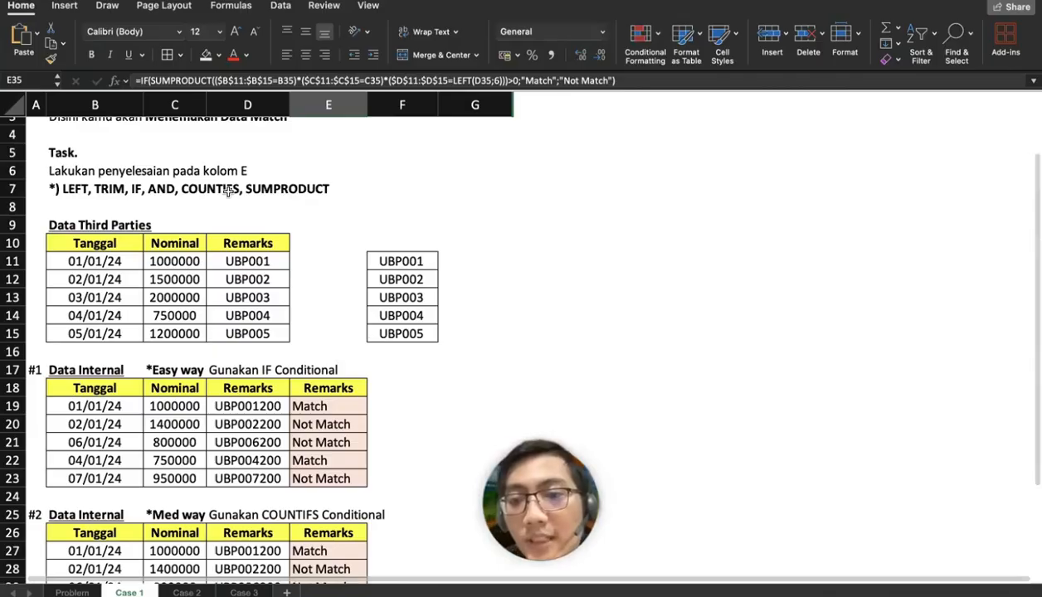
{"action": "scroll", "coordinate": [228, 190], "scroll_direction": "down", "scroll_amount": 5}
{"action": "scroll", "coordinate": [228, 191], "scroll_direction": "up", "scroll_amount": 1}
{"action": "scroll", "coordinate": [280, 335], "scroll_direction": "down", "scroll_amount": 2}
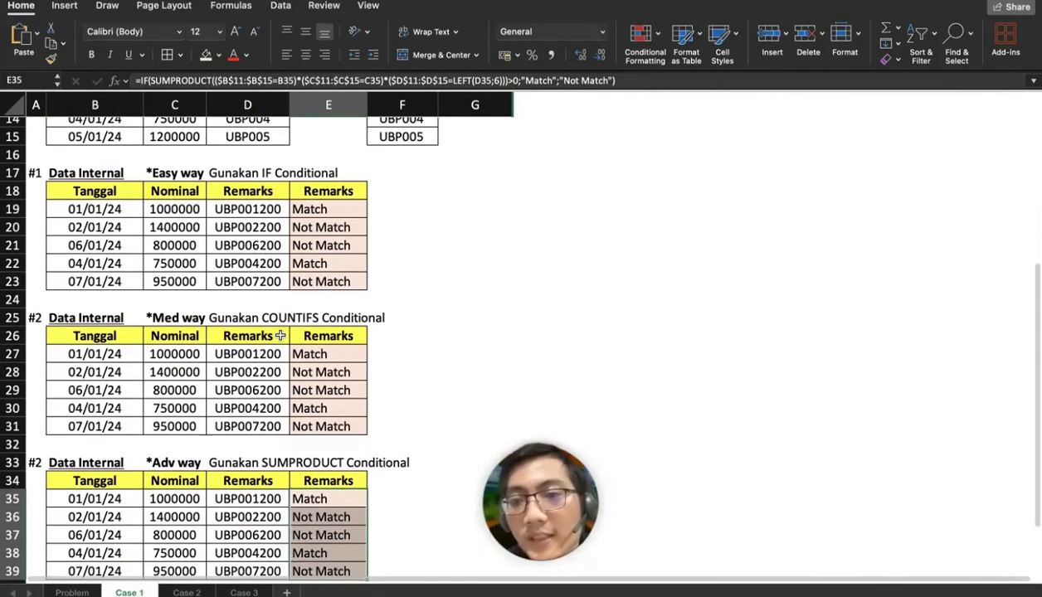
Check the dates, nominals and remarks in the first internal table against the third-party data to explain each result
{"action": "left_click", "coordinate": [247, 209]}
{"action": "left_click", "coordinate": [247, 265]}
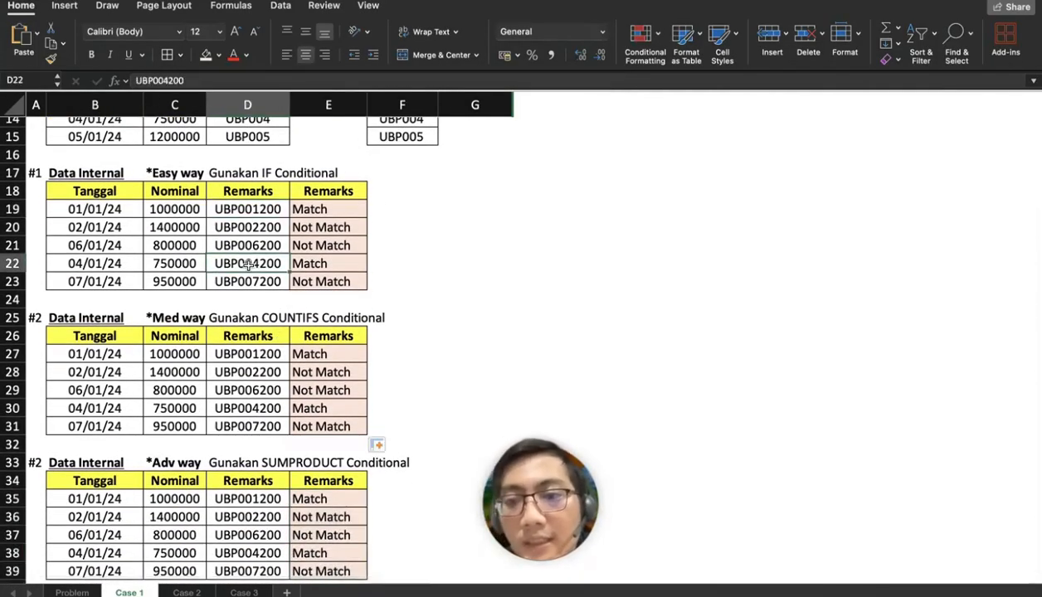
{"action": "scroll", "coordinate": [282, 272], "scroll_direction": "up", "scroll_amount": 2}
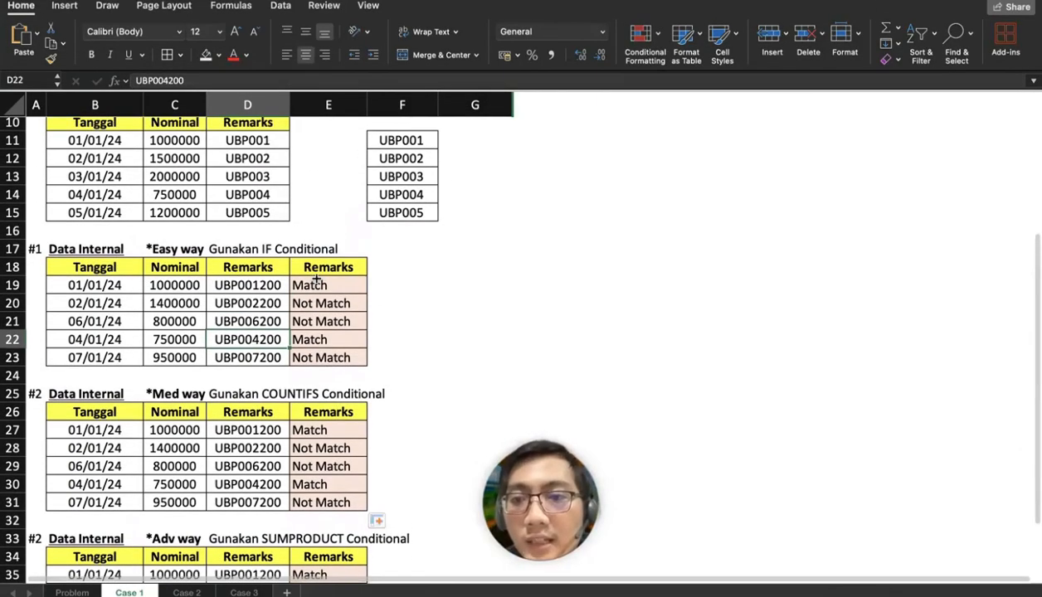
{"action": "left_click", "coordinate": [194, 303]}
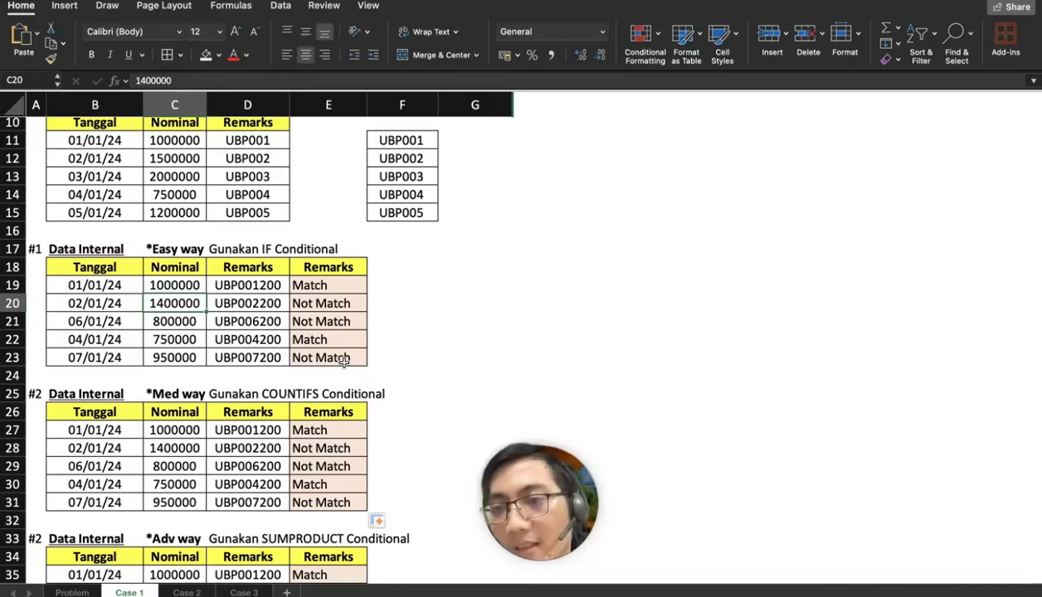
{"action": "left_click", "coordinate": [98, 321]}
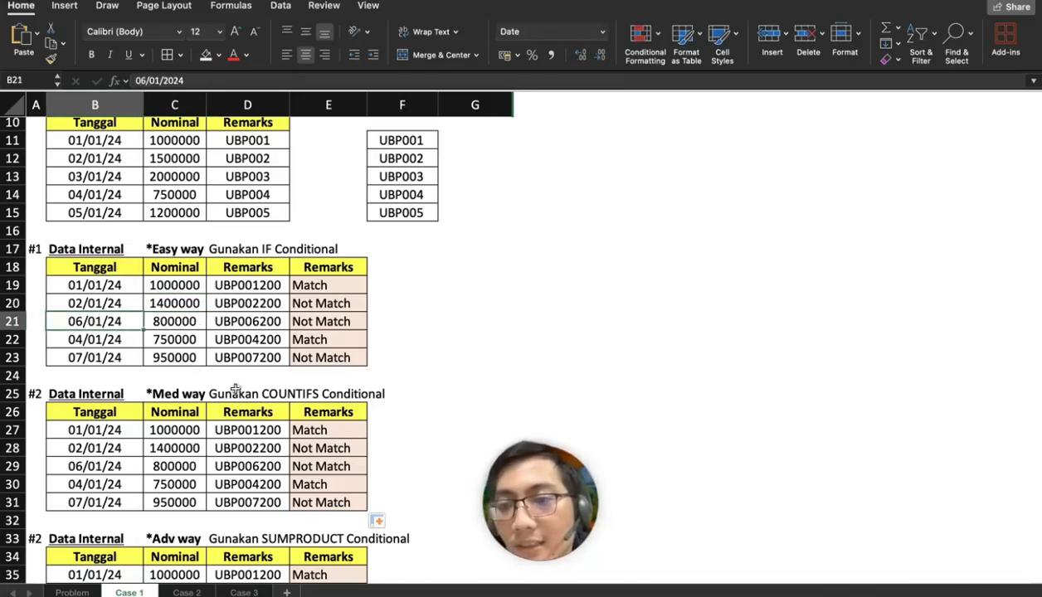
{"action": "left_click", "coordinate": [194, 361]}
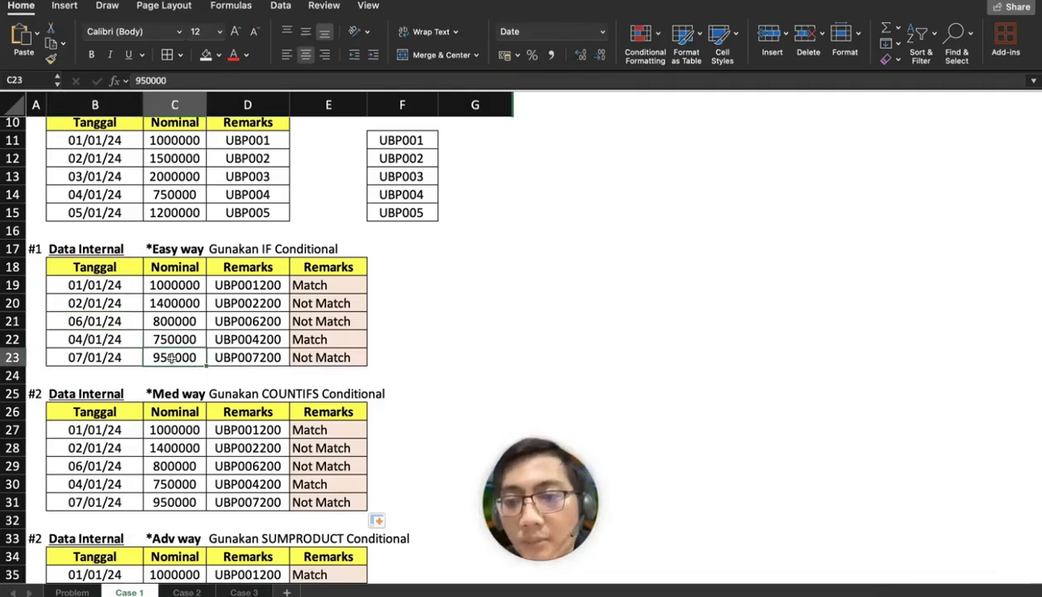
{"action": "scroll", "coordinate": [399, 413], "scroll_direction": "down", "scroll_amount": 3}
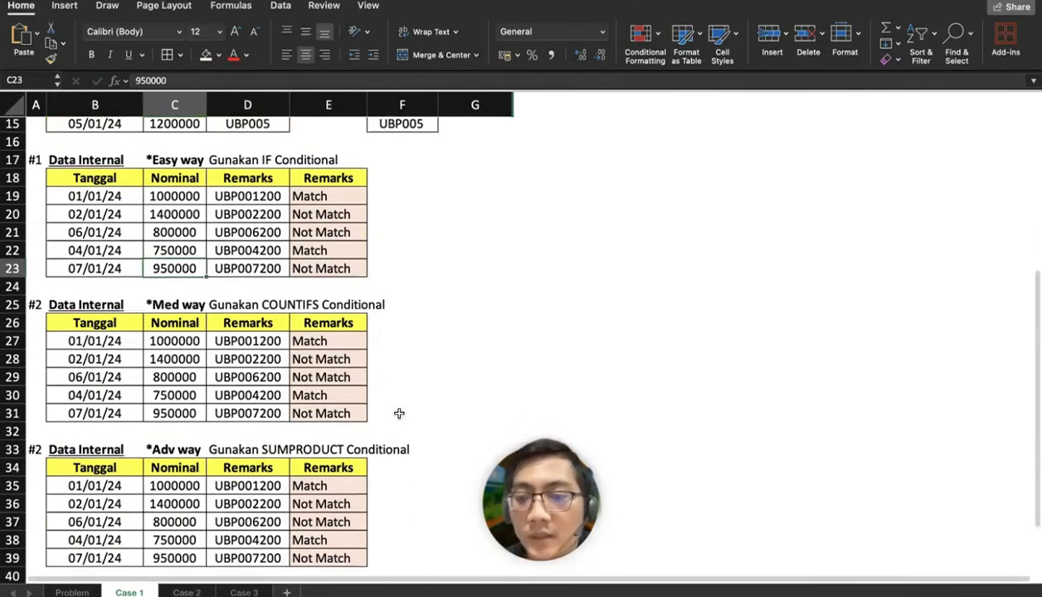
{"action": "scroll", "coordinate": [399, 413], "scroll_direction": "up", "scroll_amount": 7}
{"action": "scroll", "coordinate": [399, 413], "scroll_direction": "up", "scroll_amount": 1}
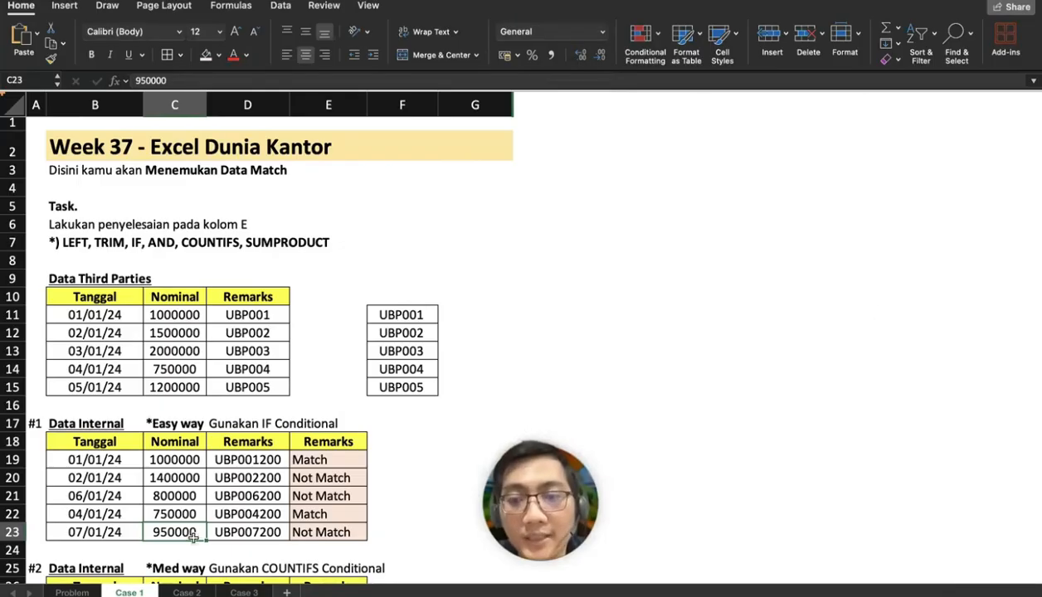
Open the Case 2 sheet and review its task and data tables
{"action": "left_click", "coordinate": [185, 593]}
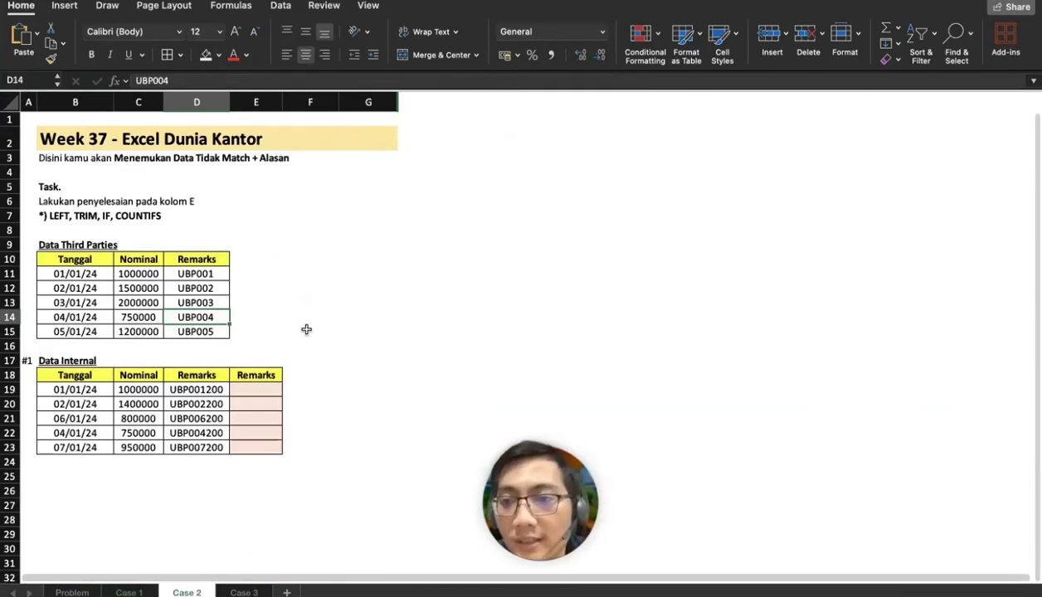
{"action": "scroll", "coordinate": [179, 245], "scroll_direction": "up", "scroll_amount": 5}
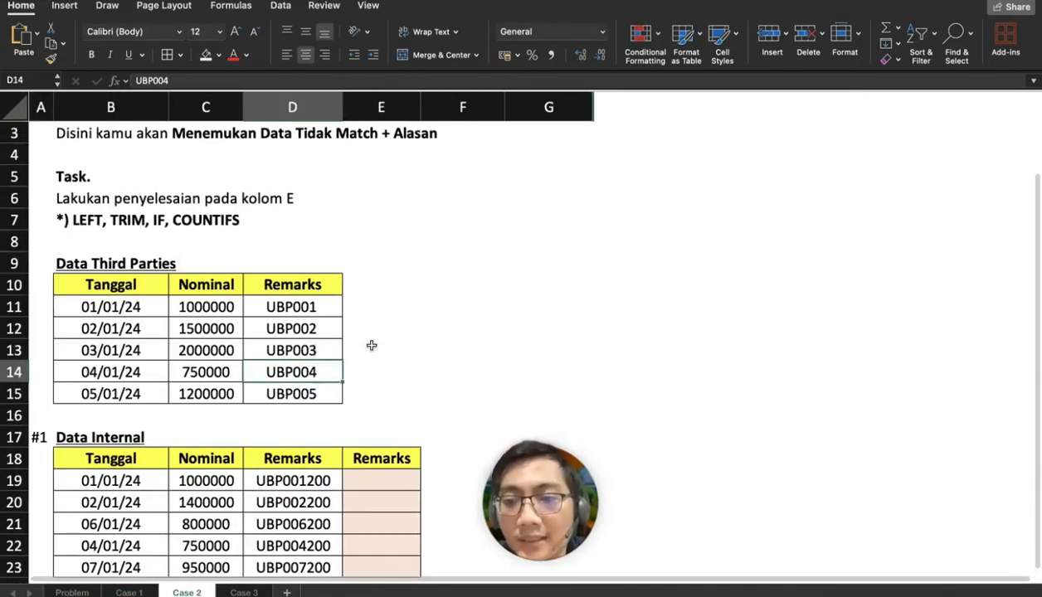
{"action": "scroll", "coordinate": [371, 346], "scroll_direction": "down", "scroll_amount": 2}
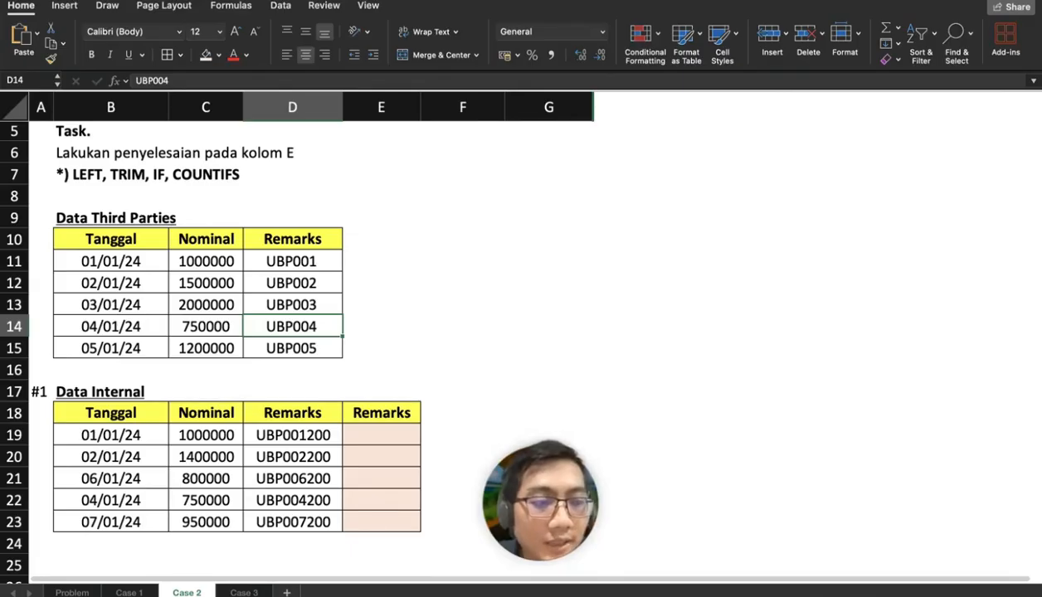
Start an IF formula with COUNTIFS in E19, using the locked date range $B$11:$B$15 with criterion B19
{"action": "left_click", "coordinate": [399, 439]}
{"action": "type", "text": "="}
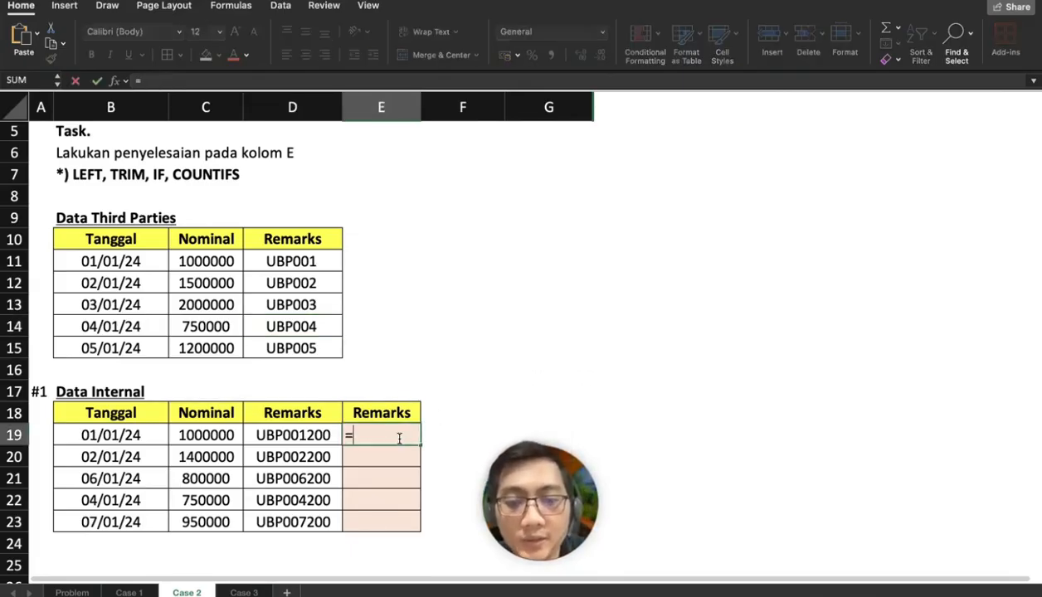
{"action": "type", "text": "IF(COU"}
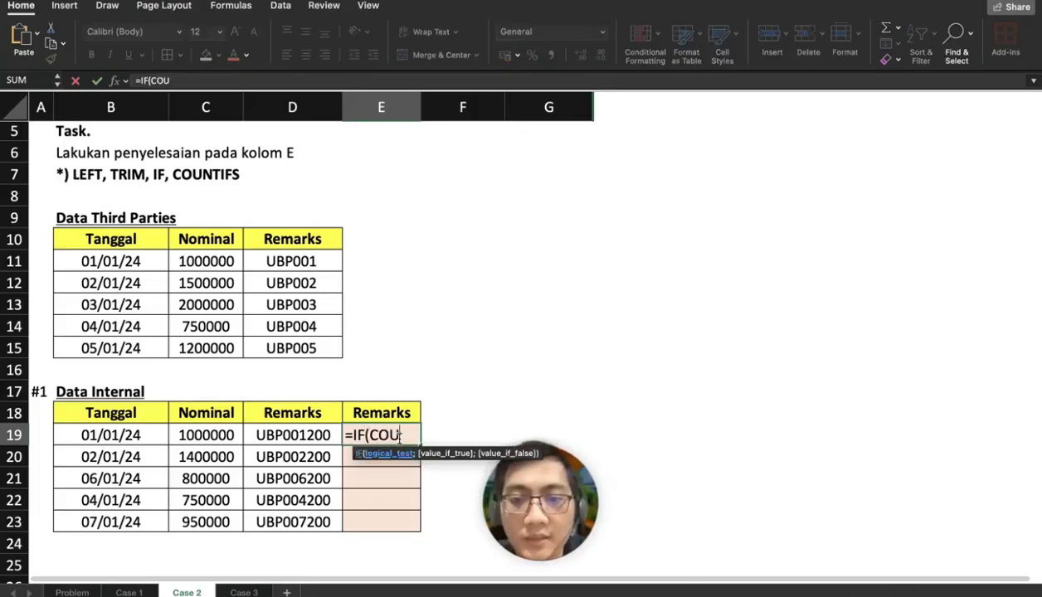
{"action": "type", "text": "NTIFS("}
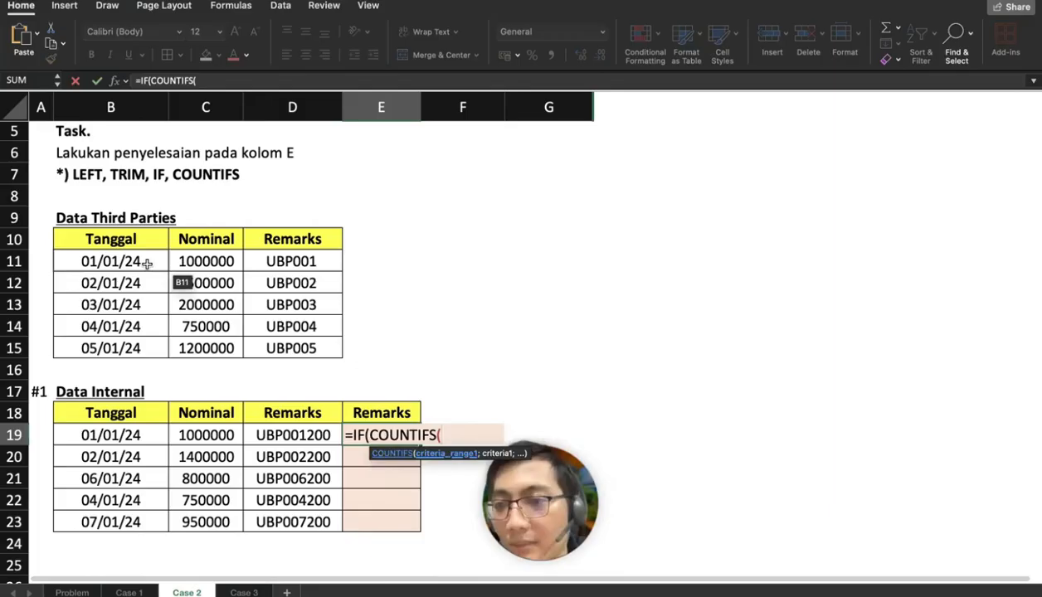
{"action": "left_click_drag", "start_coordinate": [146, 263], "coordinate": [146, 349]}
{"action": "key", "text": "F4"}
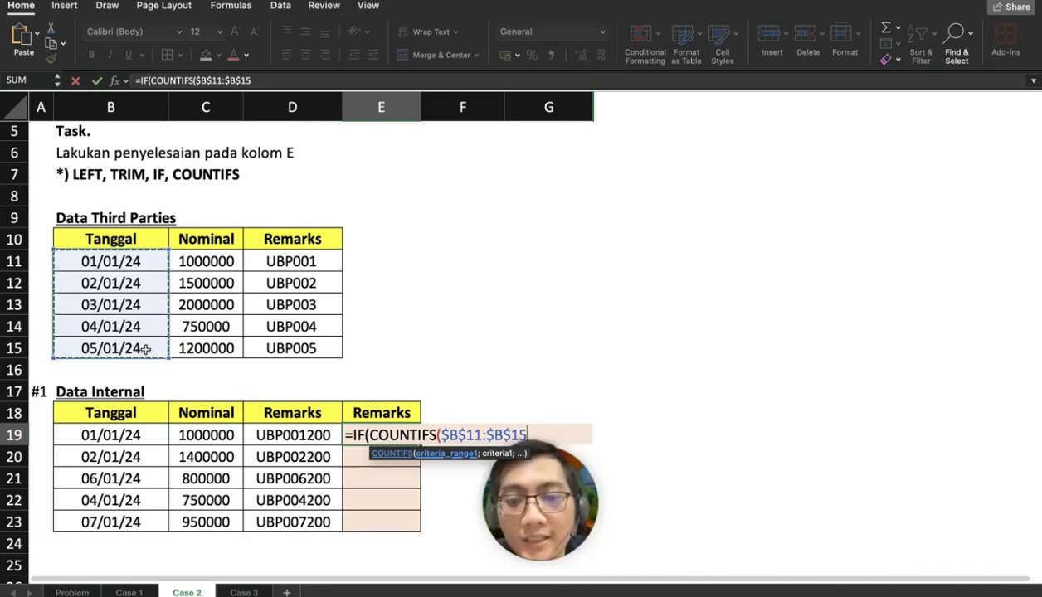
{"action": "type", "text": ";"}
{"action": "left_click", "coordinate": [110, 435]}
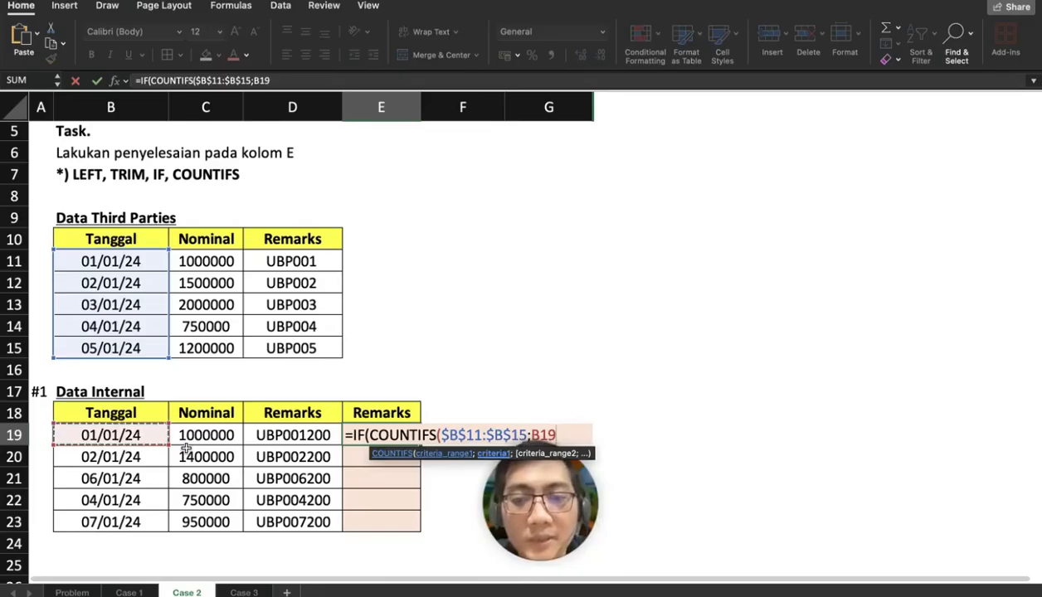
Add the locked nominal range $C$11:$C$15 with criterion C19 to the COUNTIFS function in E19
{"action": "type", "text": ";"}
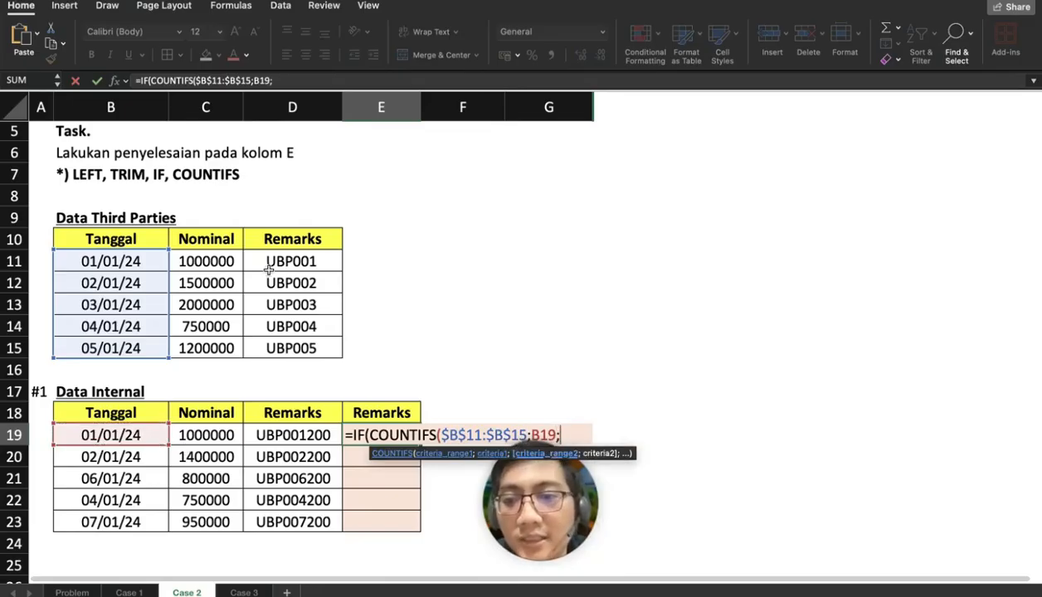
{"action": "left_click_drag", "start_coordinate": [191, 259], "coordinate": [213, 352]}
{"action": "key", "text": "F4"}
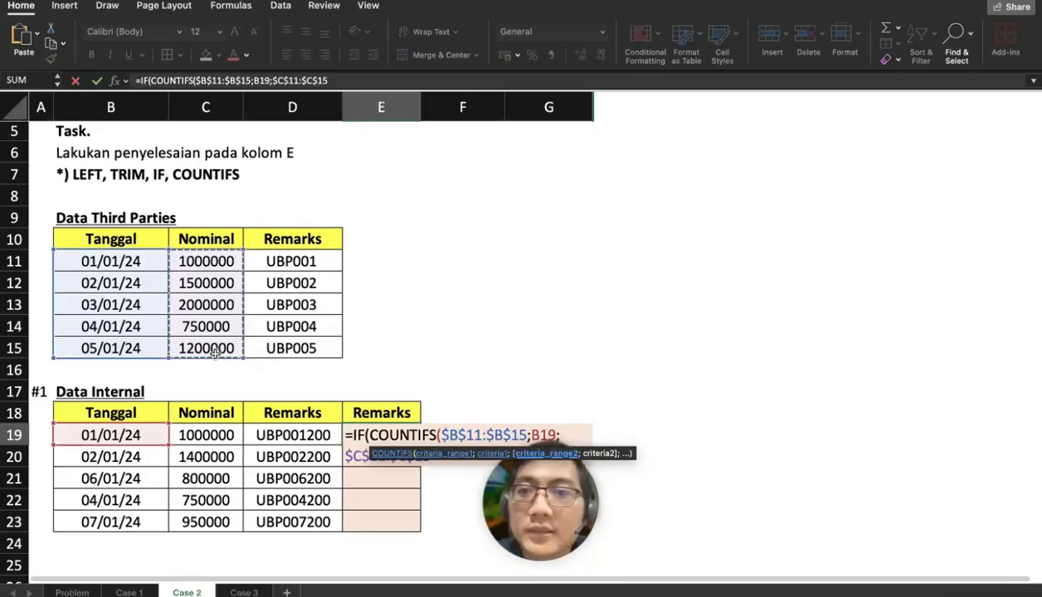
{"action": "type", "text": ";"}
{"action": "left_click", "coordinate": [217, 436]}
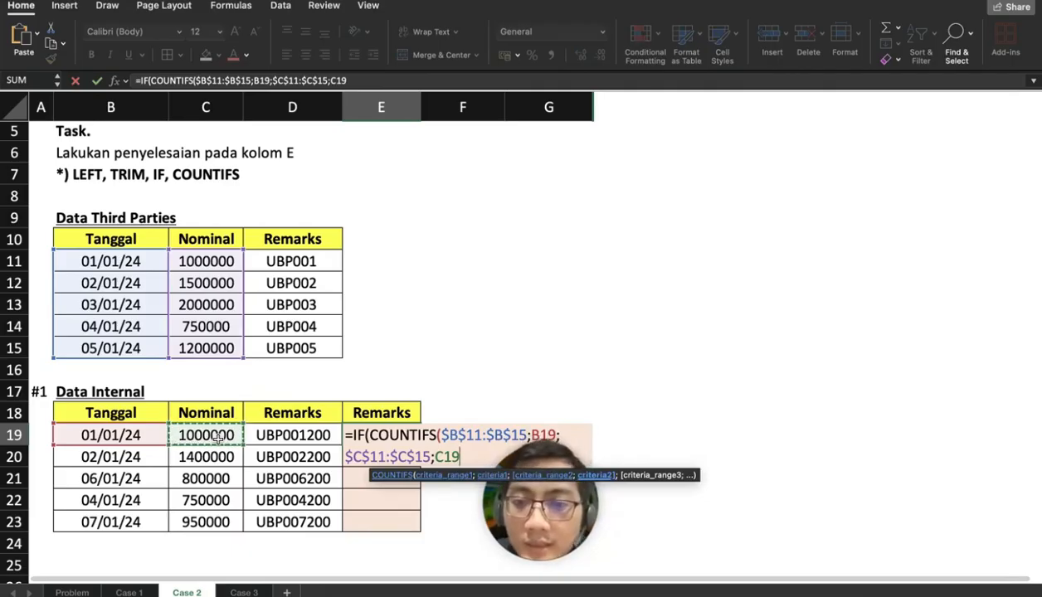
Add the locked remarks range $D$11:$D$15 with criterion LEFT(D19;6) to the COUNTIFS function in E19
{"action": "type", "text": ";"}
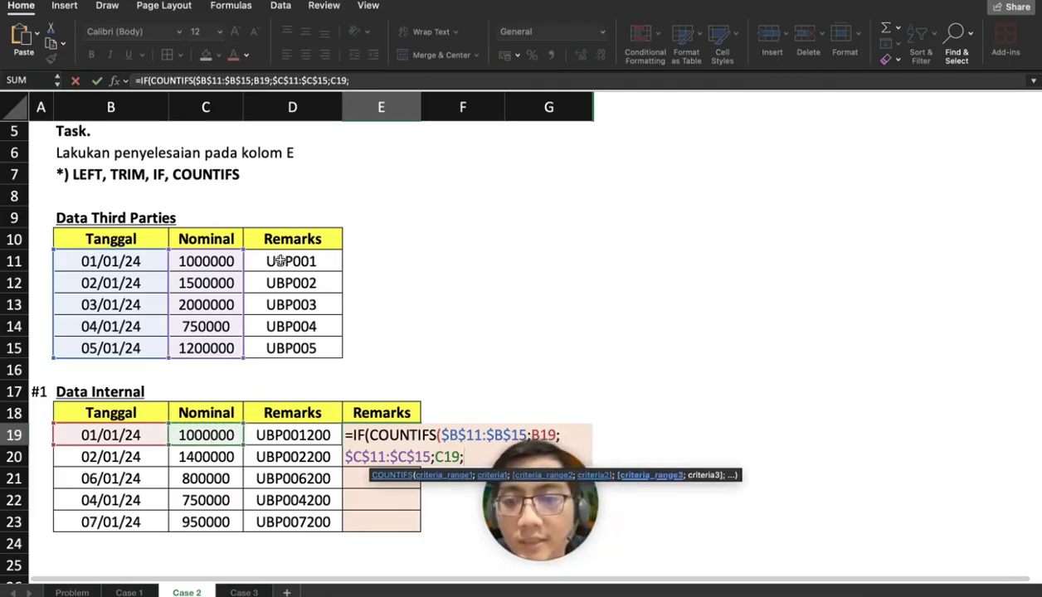
{"action": "left_click_drag", "start_coordinate": [280, 260], "coordinate": [275, 340]}
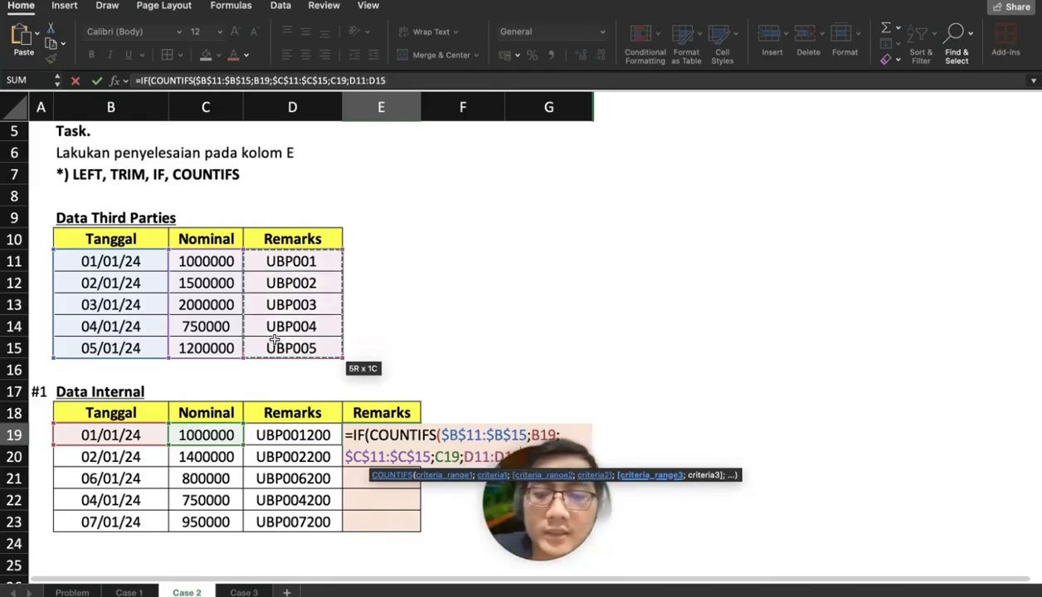
{"action": "key", "text": "F4"}
{"action": "type", "text": ";"}
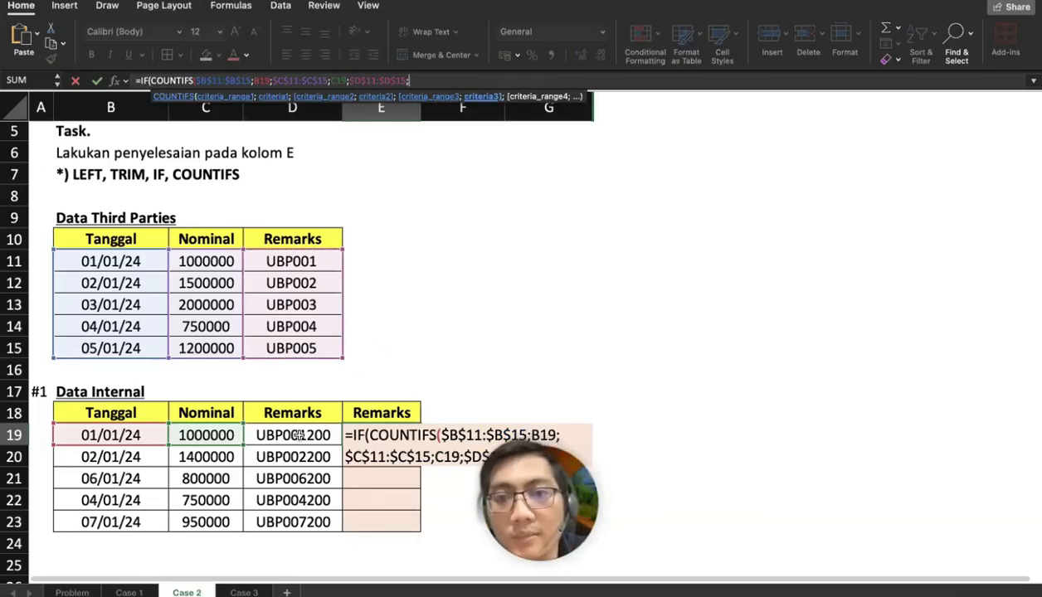
{"action": "type", "text": "LEFT("}
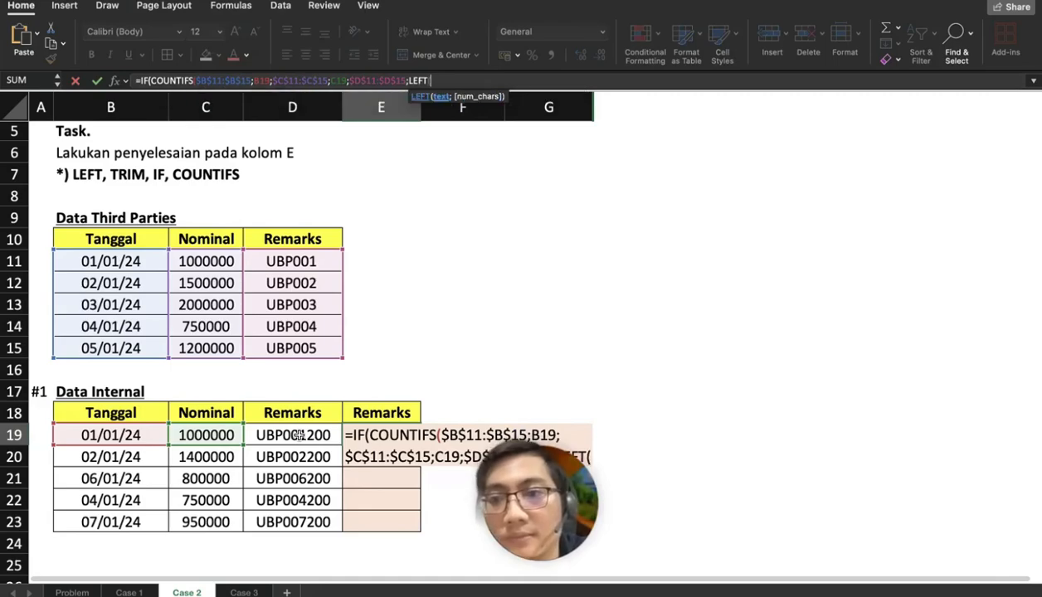
{"action": "left_click", "coordinate": [296, 435]}
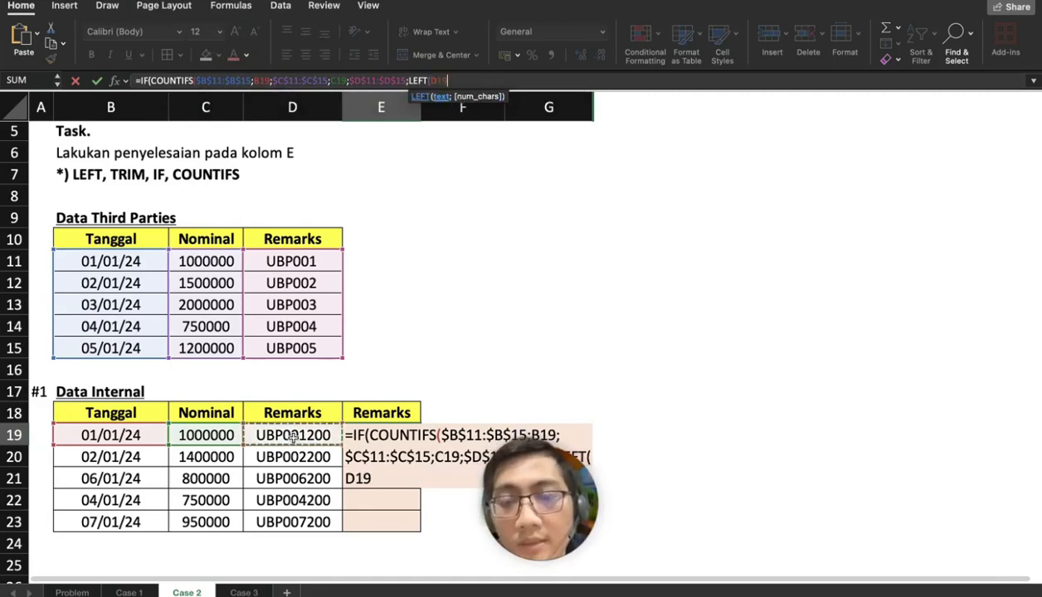
{"action": "type", "text": ";6)"}
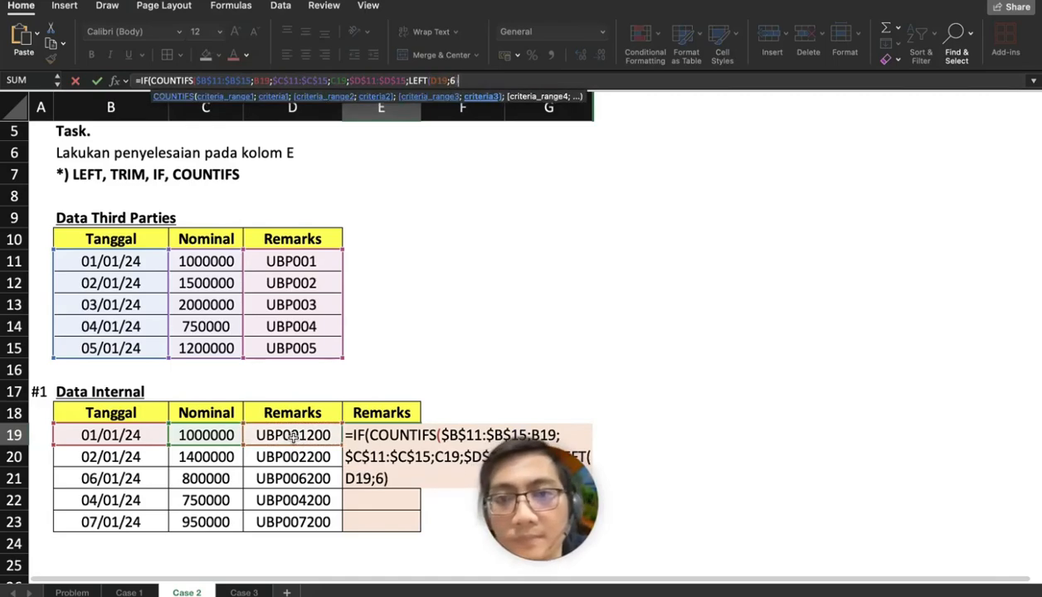
{"action": "type", "text": ";"}
{"action": "key", "text": "BackSpace"}
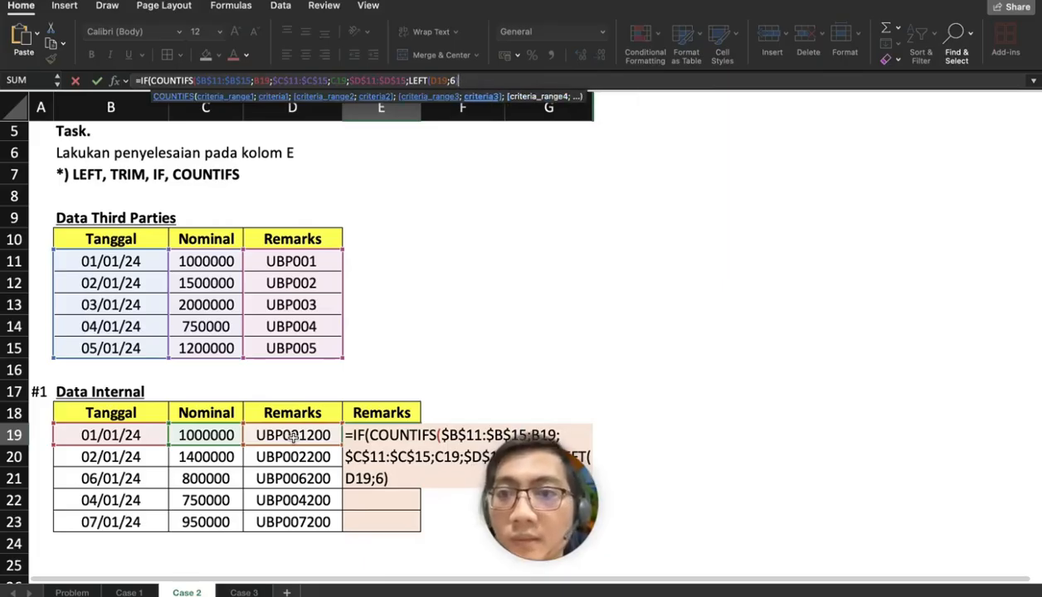
Close COUNTIFS and complete the E19 formula with "Match" as the true result and "Not Match" as the false result
{"action": "type", "text": ");"}
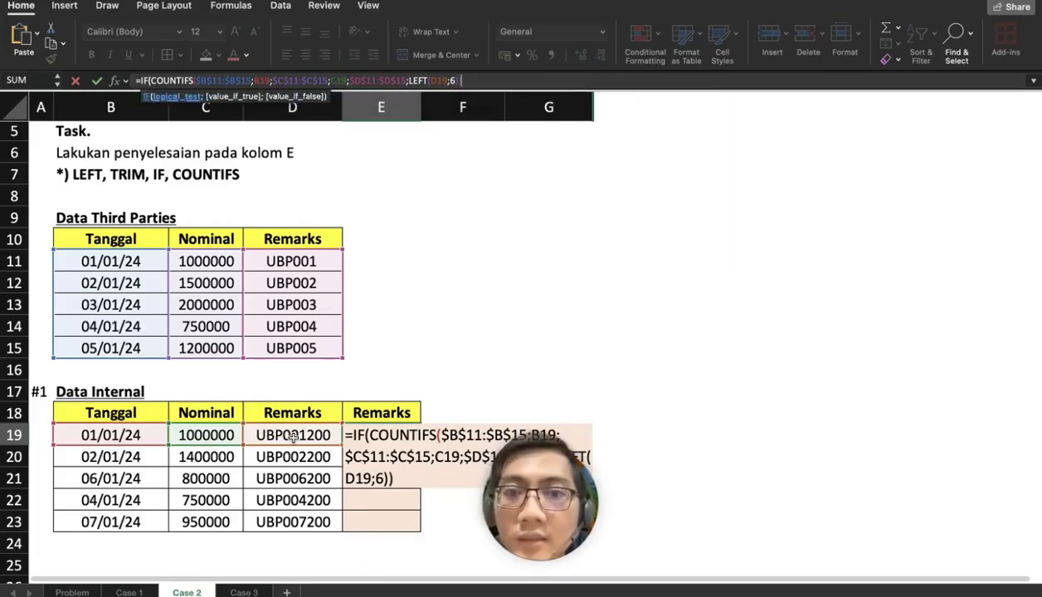
{"action": "type", "text": "\""}
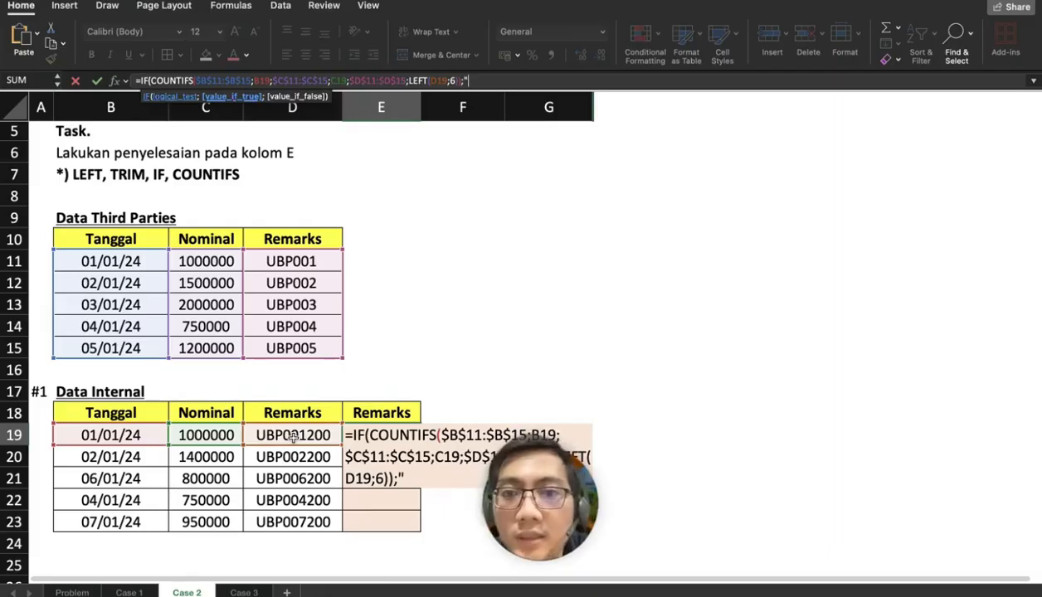
{"action": "type", "text": "Match\""}
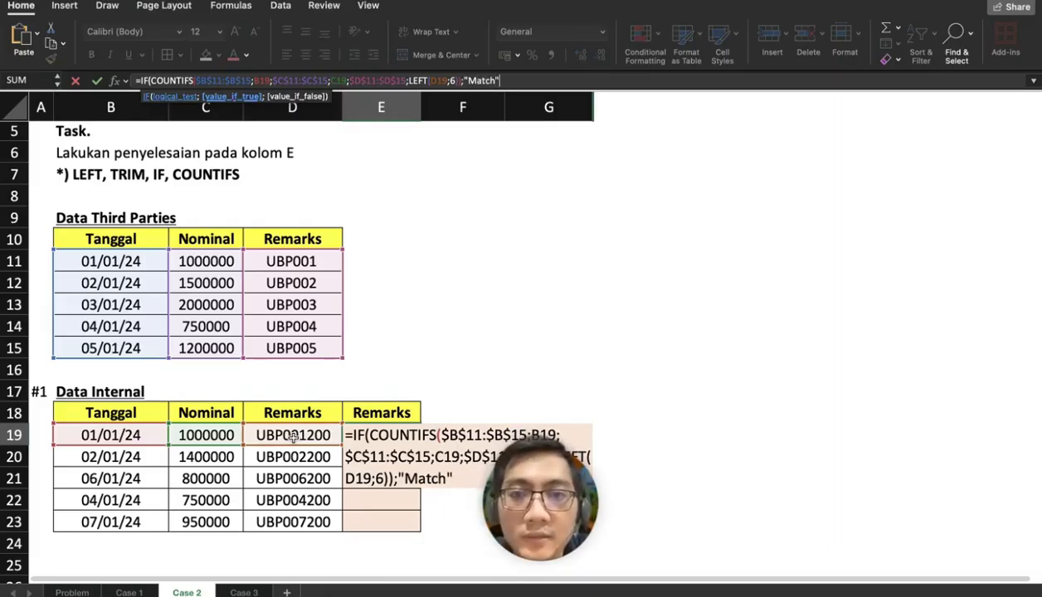
{"action": "type", "text": ";\"Not"}
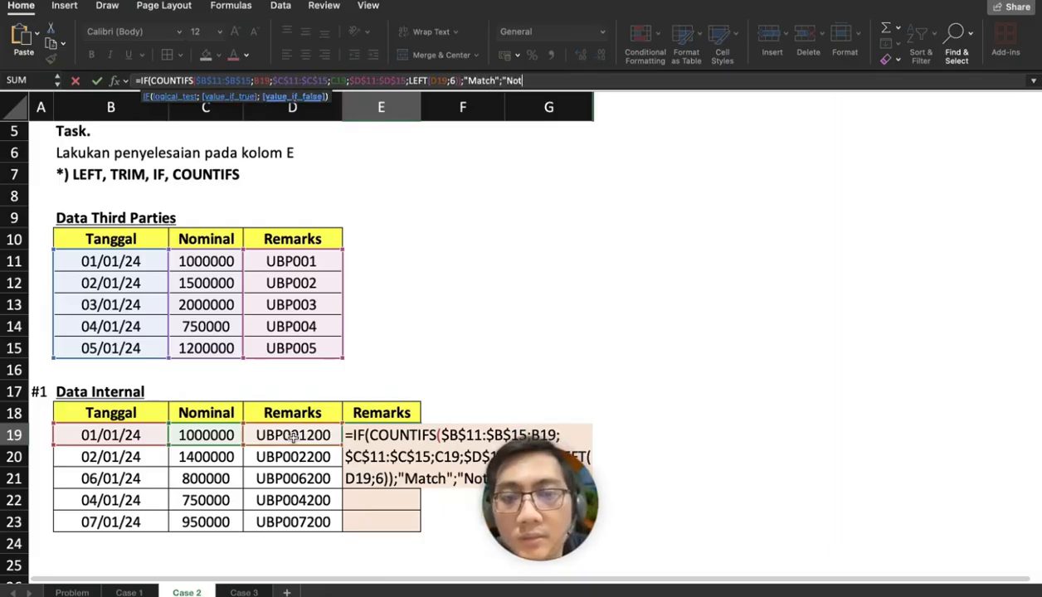
{"action": "type", "text": " Match"}
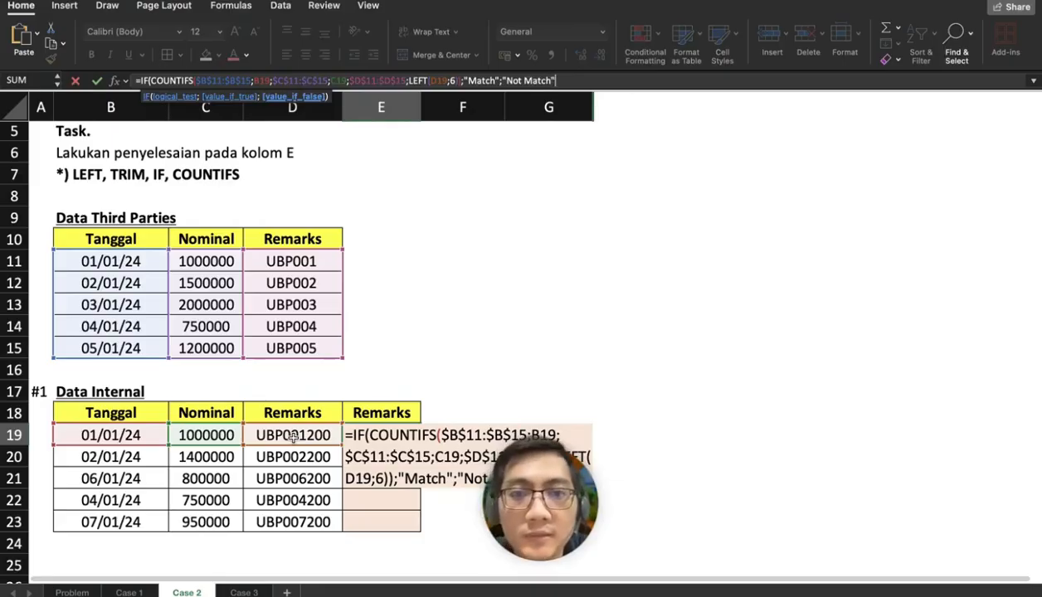
{"action": "key", "text": "Return"}
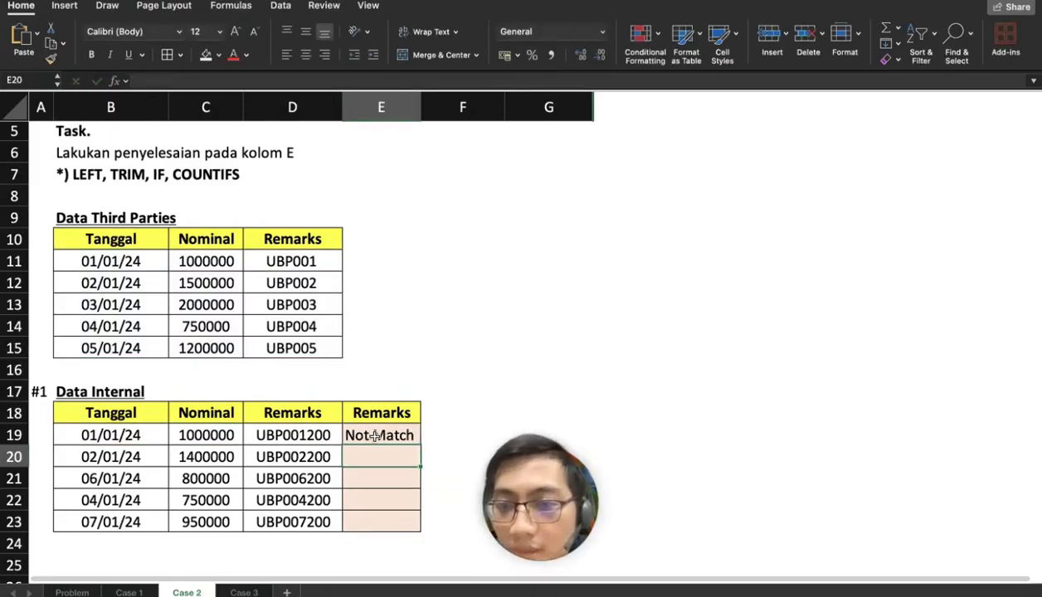
Enter =TRIM(D11) in E11 beside the third-party remarks and fill it down to E15
{"action": "left_click", "coordinate": [375, 437]}
{"action": "left_click_drag", "start_coordinate": [332, 261], "coordinate": [315, 337]}
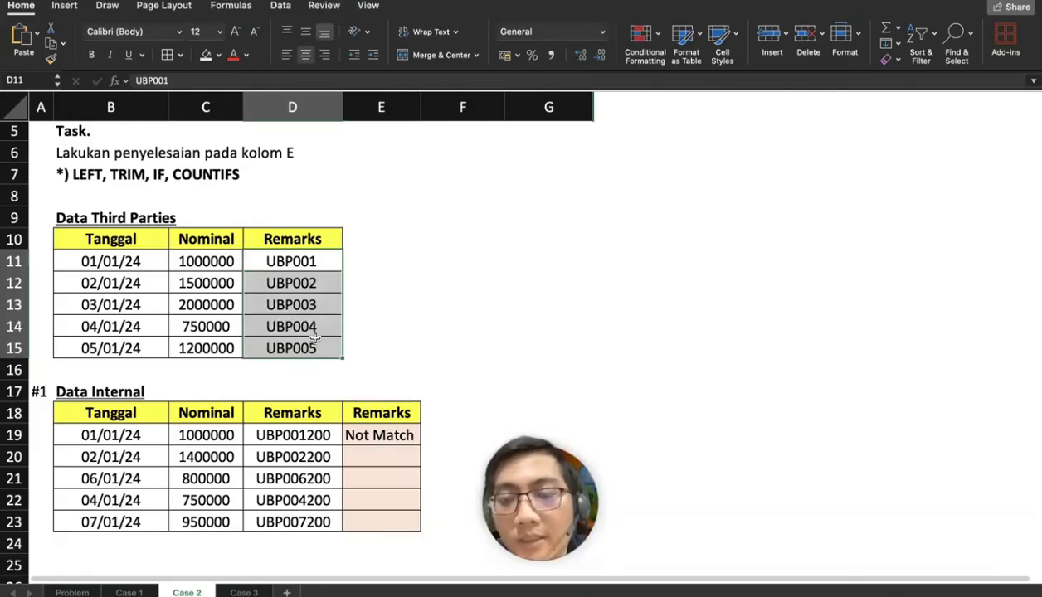
{"action": "left_click", "coordinate": [378, 253]}
{"action": "type", "text": "="}
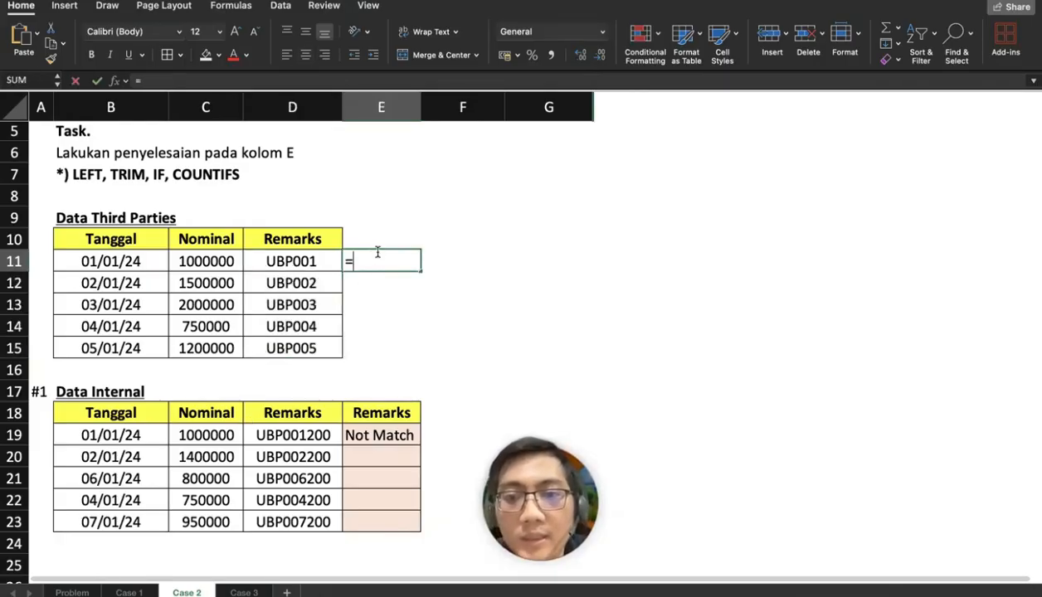
{"action": "type", "text": "TRIM("}
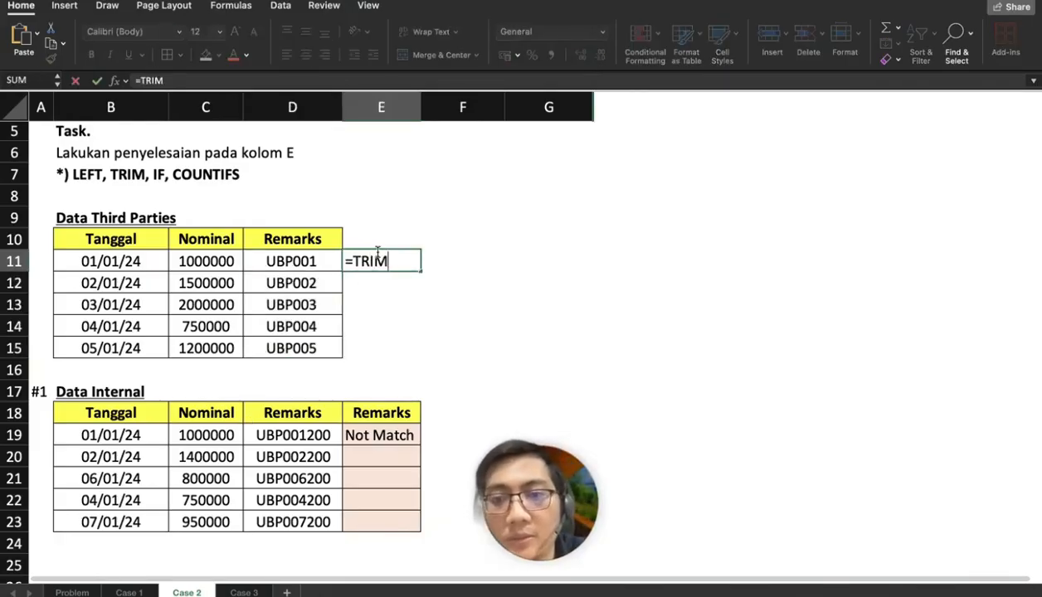
{"action": "key", "text": "Left"}
{"action": "key", "text": "Return"}
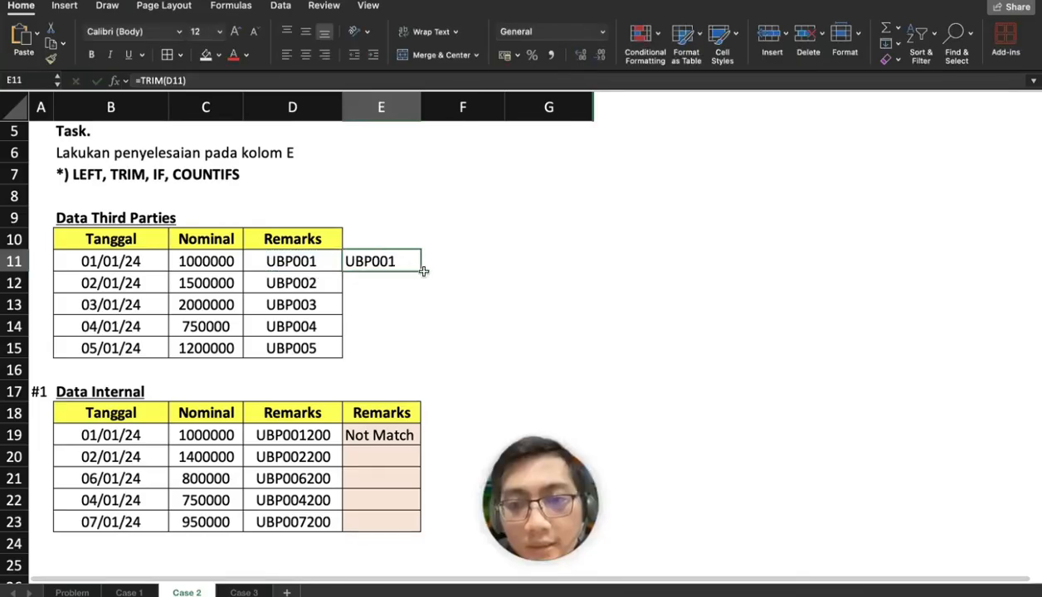
{"action": "left_click_drag", "start_coordinate": [421, 272], "coordinate": [416, 363]}
Replace the third-party remarks in D11:D15 with the trimmed results as values, and clear the helper cells E11:E15
{"action": "key", "text": "ctrl+c"}
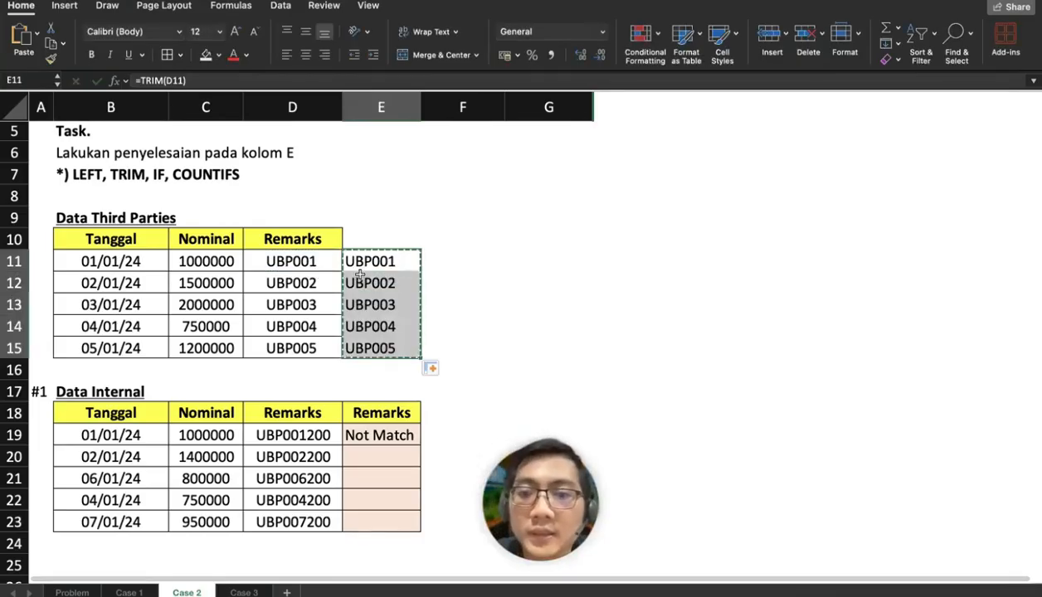
{"action": "key", "text": "Left"}
{"action": "left_click", "coordinate": [37, 34]}
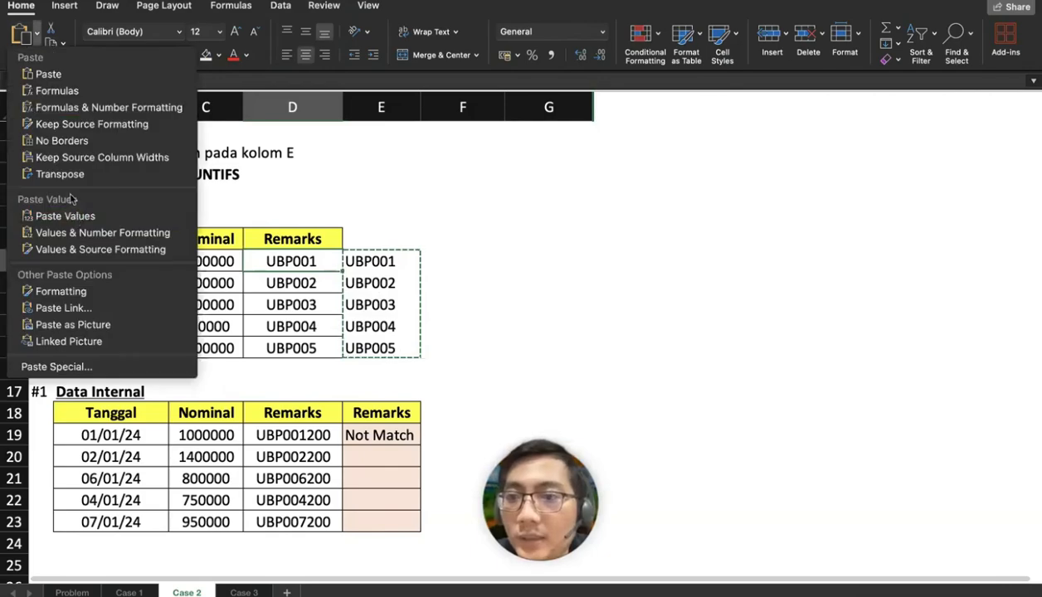
{"action": "key", "text": "Return"}
{"action": "left_click_drag", "start_coordinate": [373, 272], "coordinate": [372, 353]}
{"action": "key", "text": "Delete"}
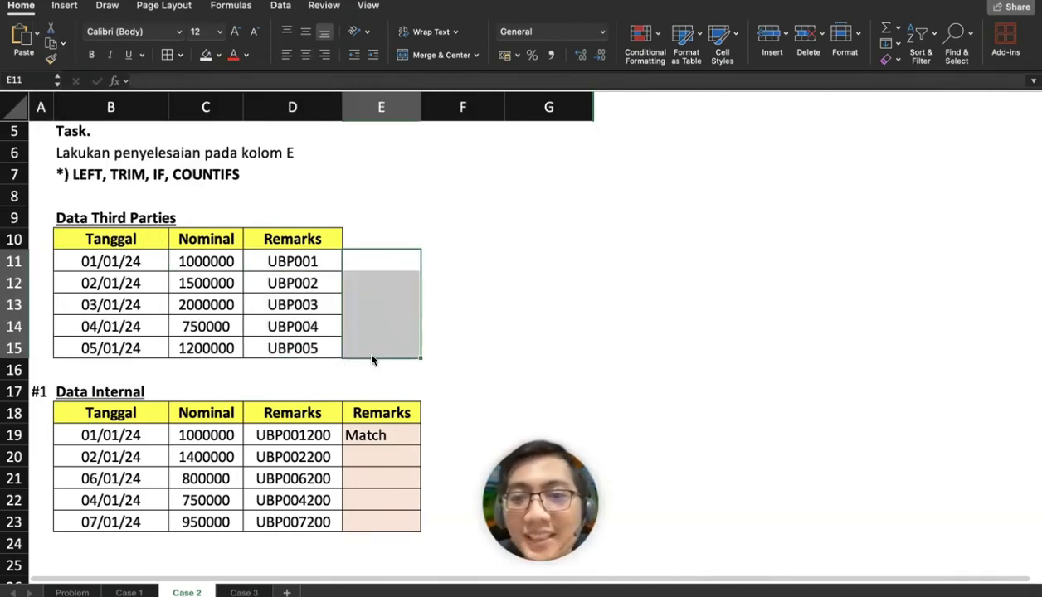
Fill the matching formula from E19 down to E23 in the internal table
{"action": "left_click", "coordinate": [395, 428]}
{"action": "left_click_drag", "start_coordinate": [419, 445], "coordinate": [415, 528]}
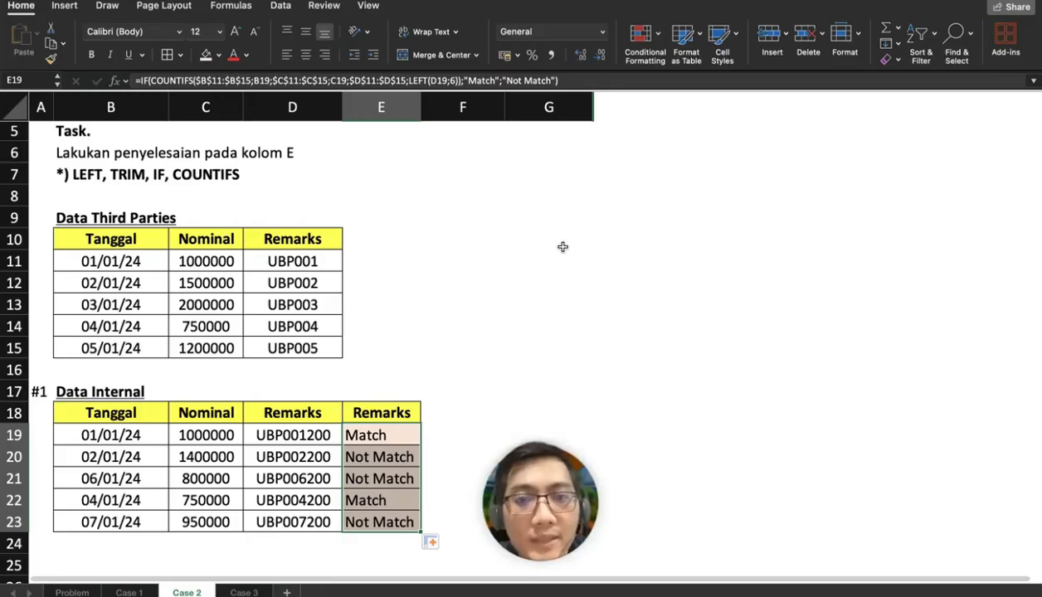
Extend the "Not Match" result in the E19 formula with & and the start of a nested IF containing a COUNT function
{"action": "left_click", "coordinate": [541, 81]}
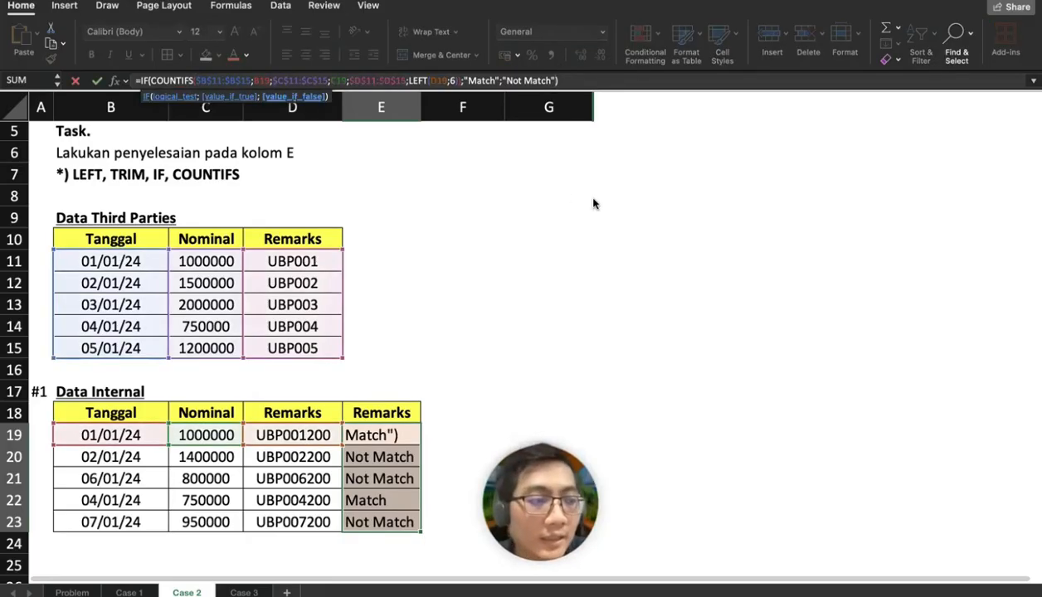
{"action": "type", "text": "&"}
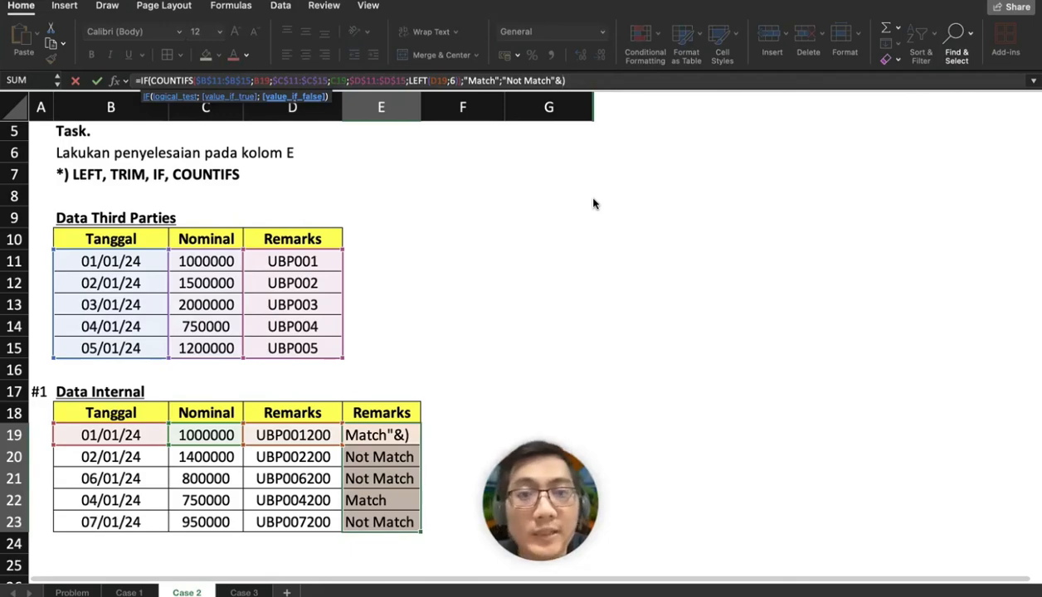
{"action": "type", "text": "COU"}
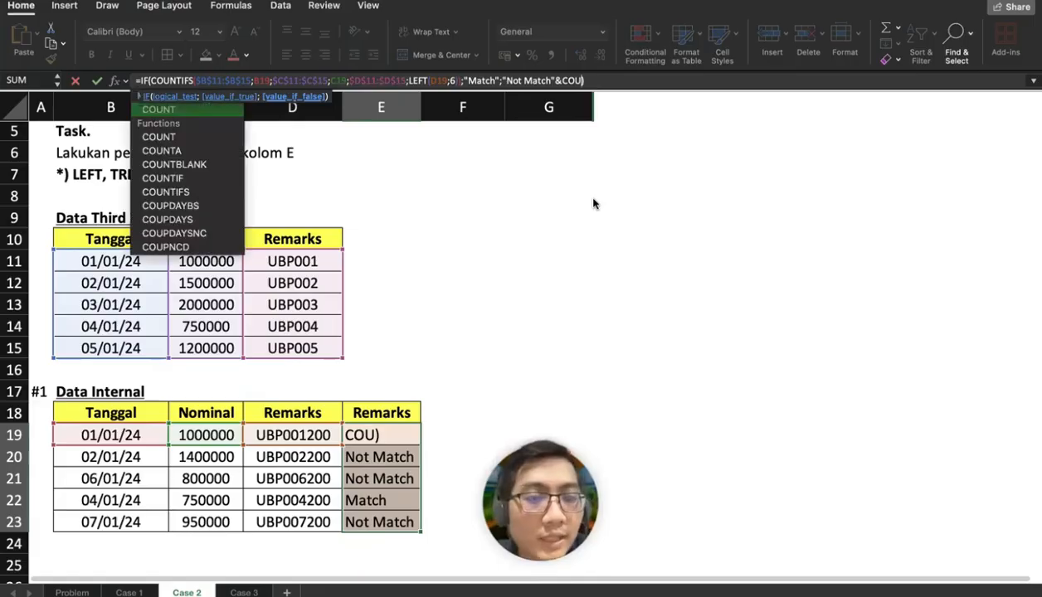
{"action": "key", "text": "BackSpace"}
{"action": "key", "text": "BackSpace"}
{"action": "key", "text": "BackSpace"}
{"action": "type", "text": "IF(COUNT"}
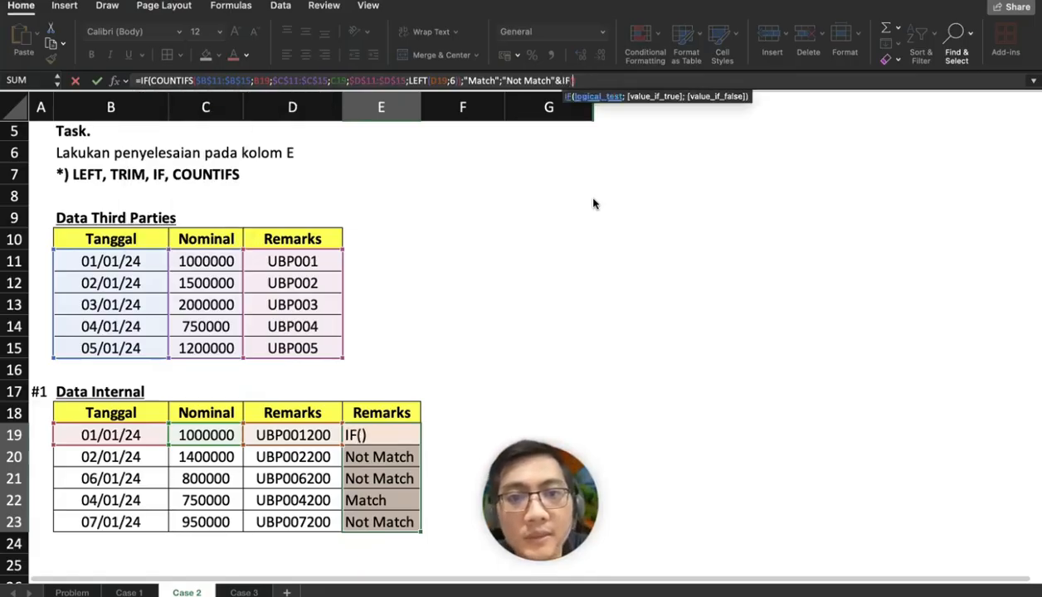
Append a nested IF to the "Not Match" result in E19, testing COUNTIFS of absolute range $B$11:$B$15 against B19
{"action": "type", "text": "IFS("}
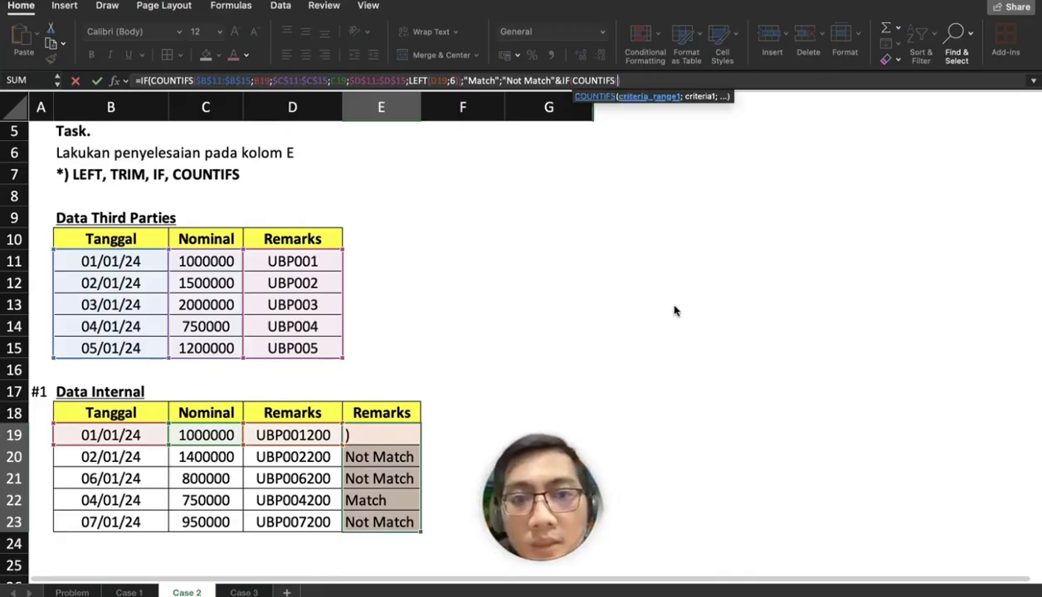
{"action": "left_click_drag", "start_coordinate": [113, 261], "coordinate": [133, 346]}
{"action": "key", "text": "F4"}
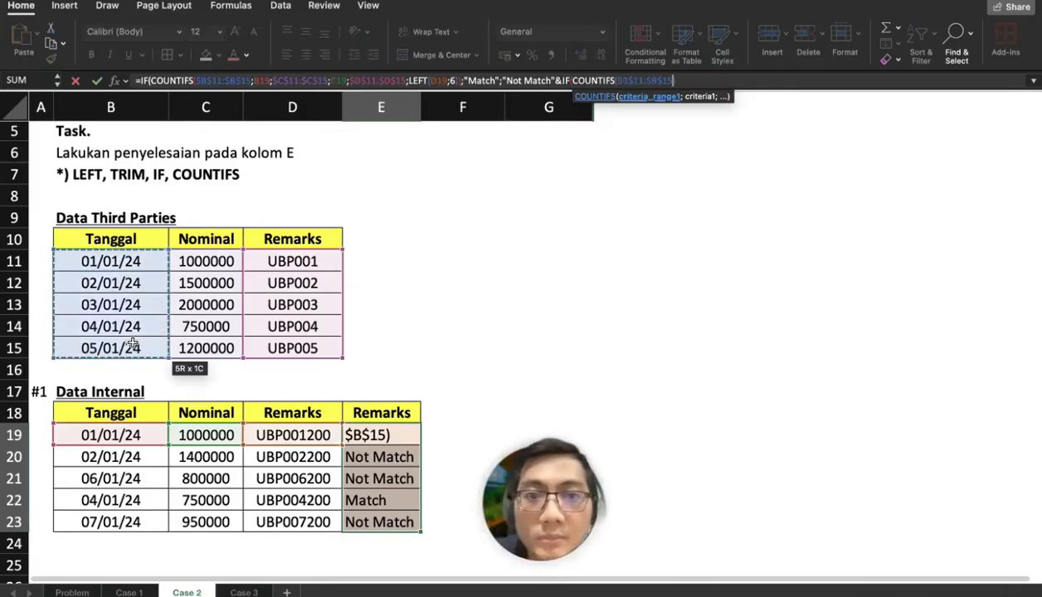
{"action": "type", "text": ";"}
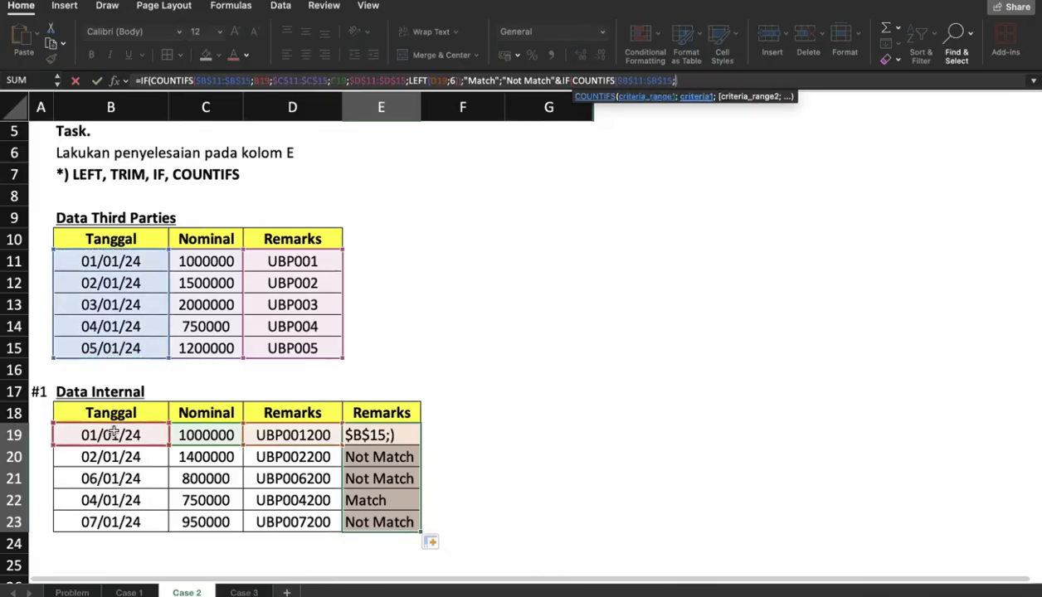
{"action": "left_click", "coordinate": [164, 434]}
{"action": "type", "text": ")"}
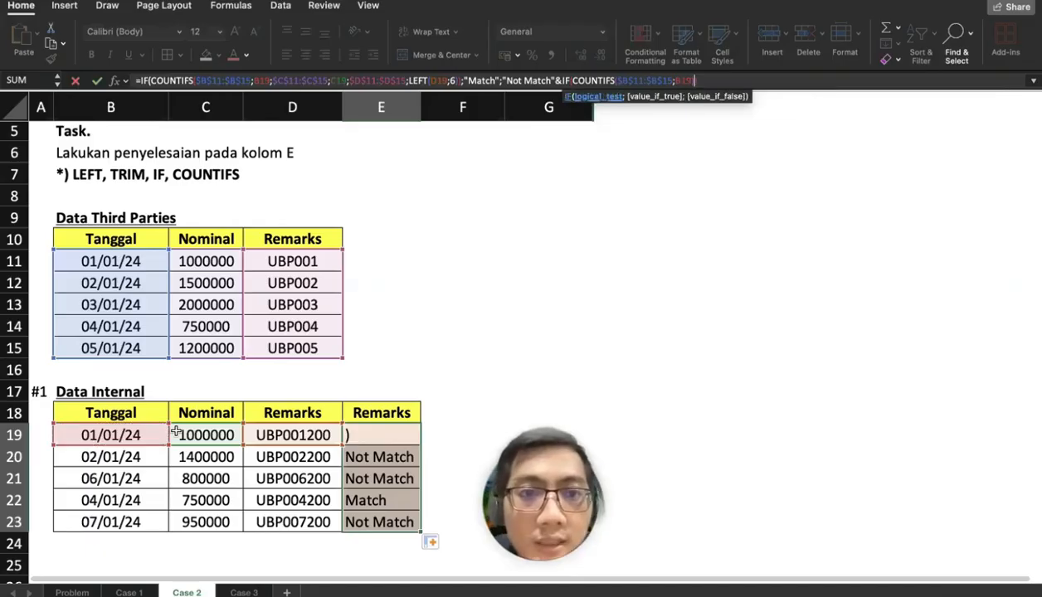
Give the nested date test in E19's formula the true result "Date Not Found"
{"action": "type", "text": ";\")"}
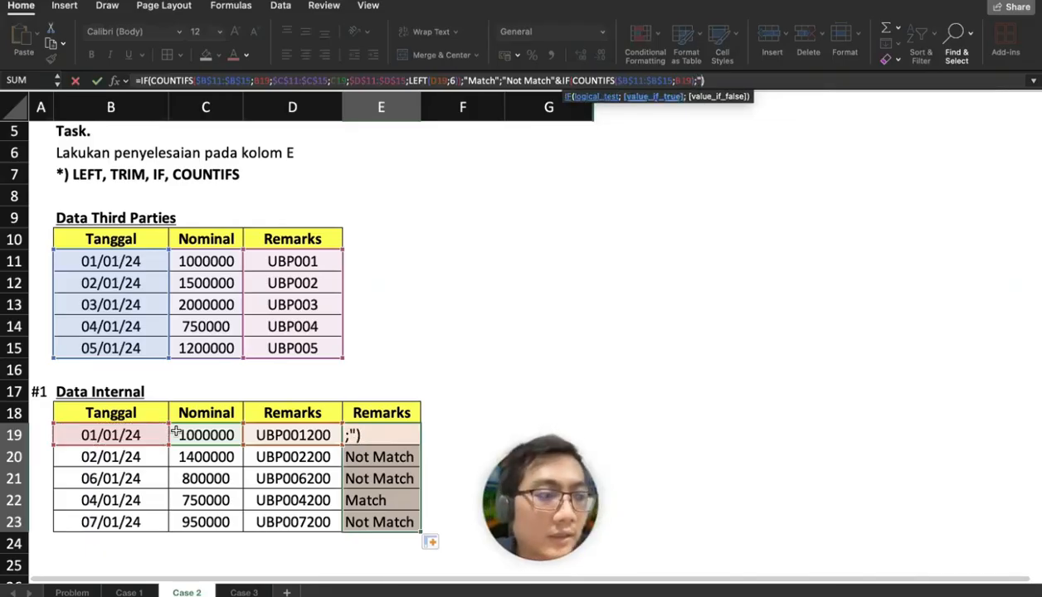
{"action": "type", "text": "Date N"}
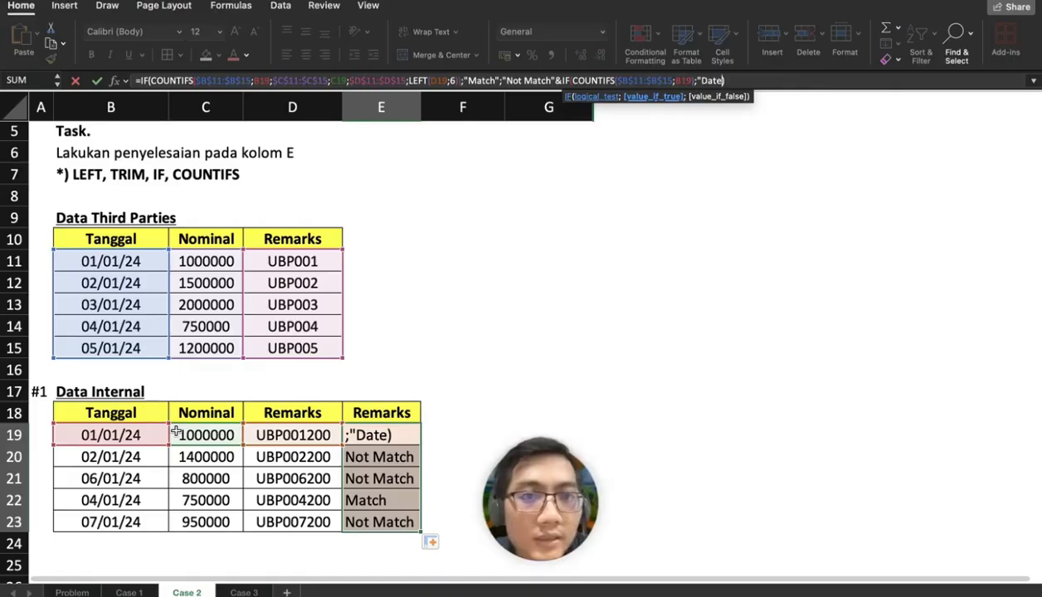
{"action": "type", "text": "ot Found\""}
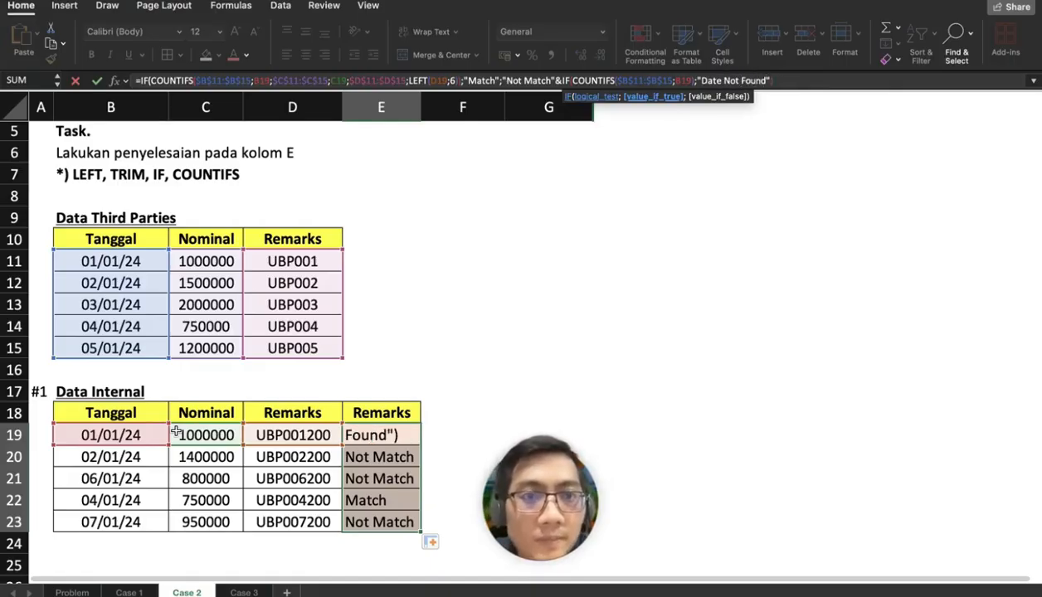
Add another nested IF as the date test's false result, testing COUNTIFS of absolute range $C$11:$C$15 against C19
{"action": "type", "text": ";IF"}
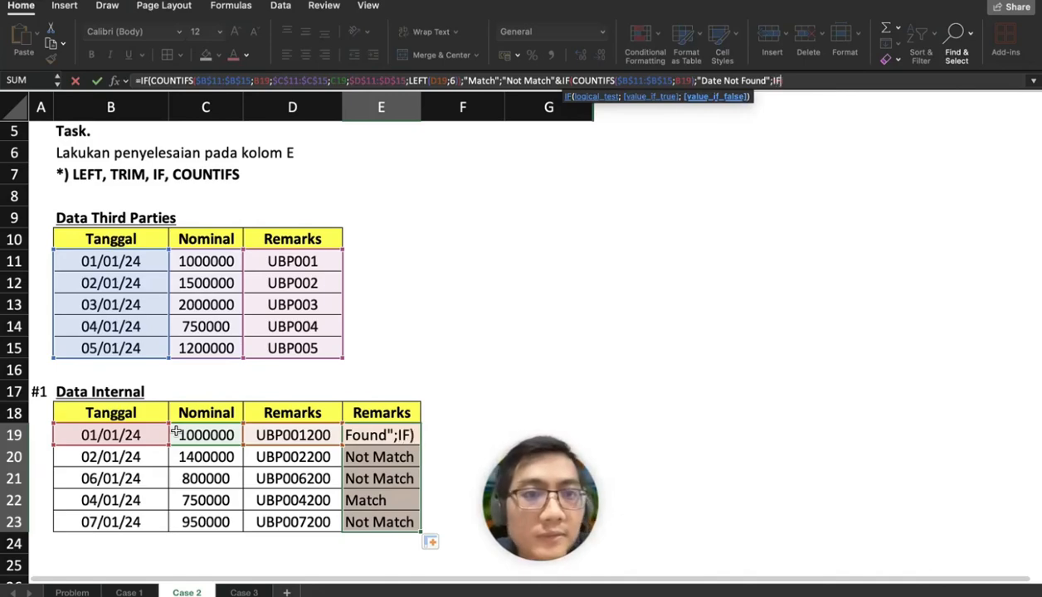
{"action": "type", "text": "(COUNT"}
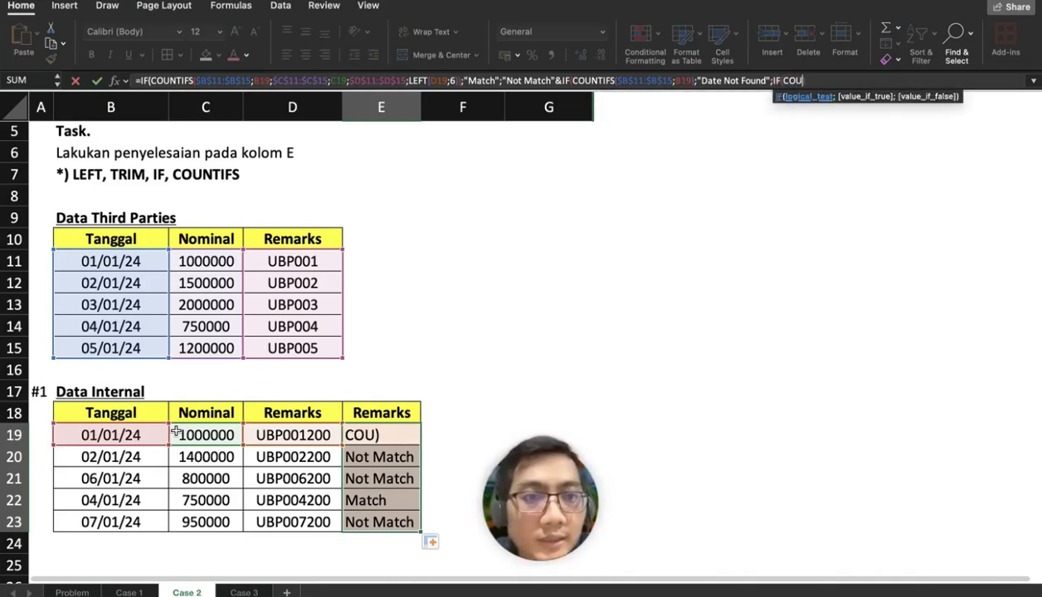
{"action": "type", "text": "IFS"}
{"action": "type", "text": "("}
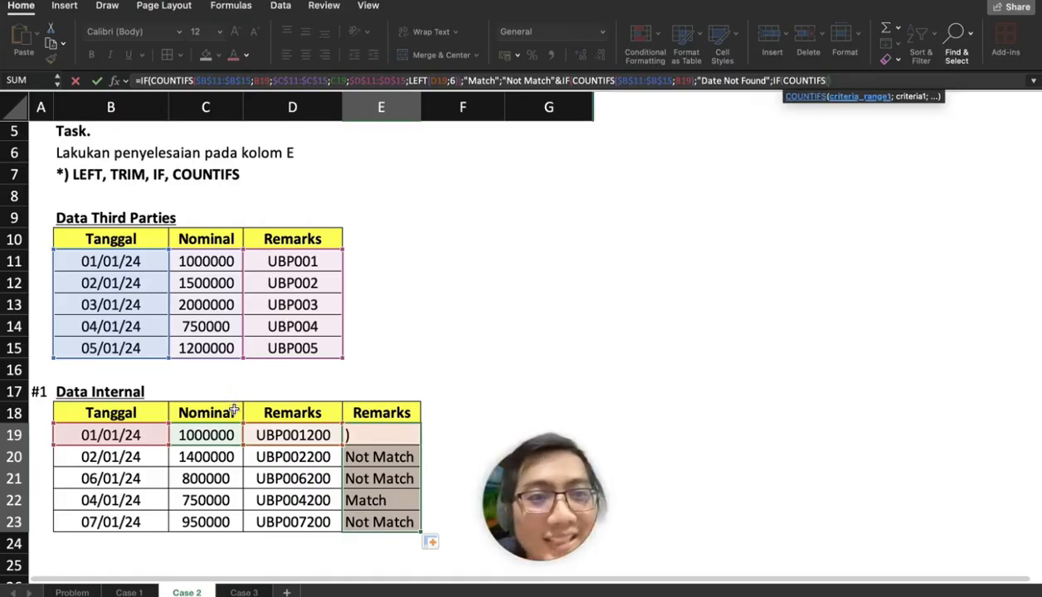
{"action": "left_click_drag", "start_coordinate": [221, 260], "coordinate": [215, 341]}
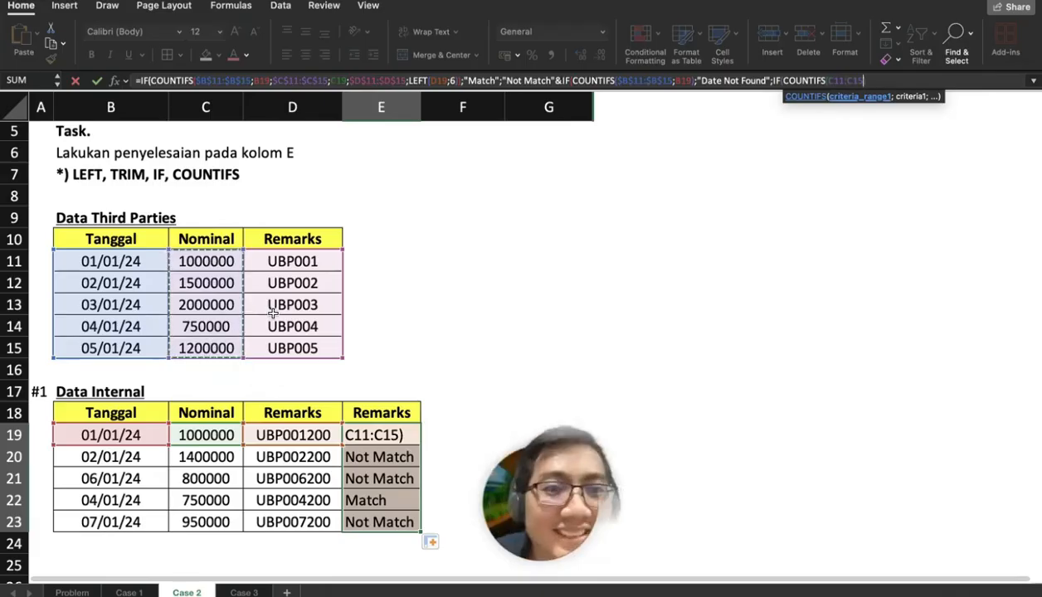
{"action": "key", "text": "F4"}
{"action": "type", "text": ";"}
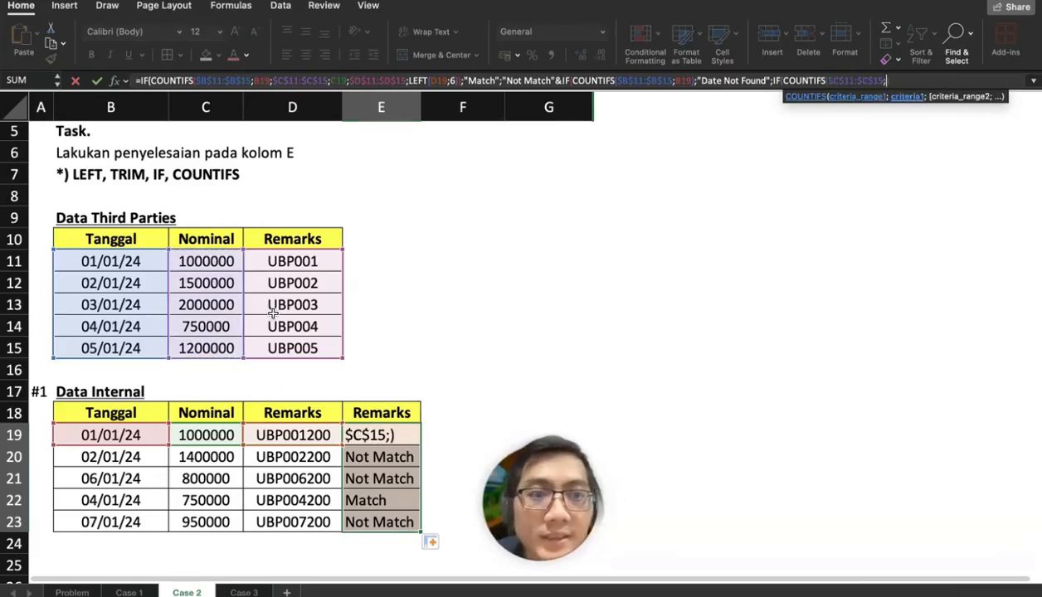
{"action": "left_click", "coordinate": [212, 435]}
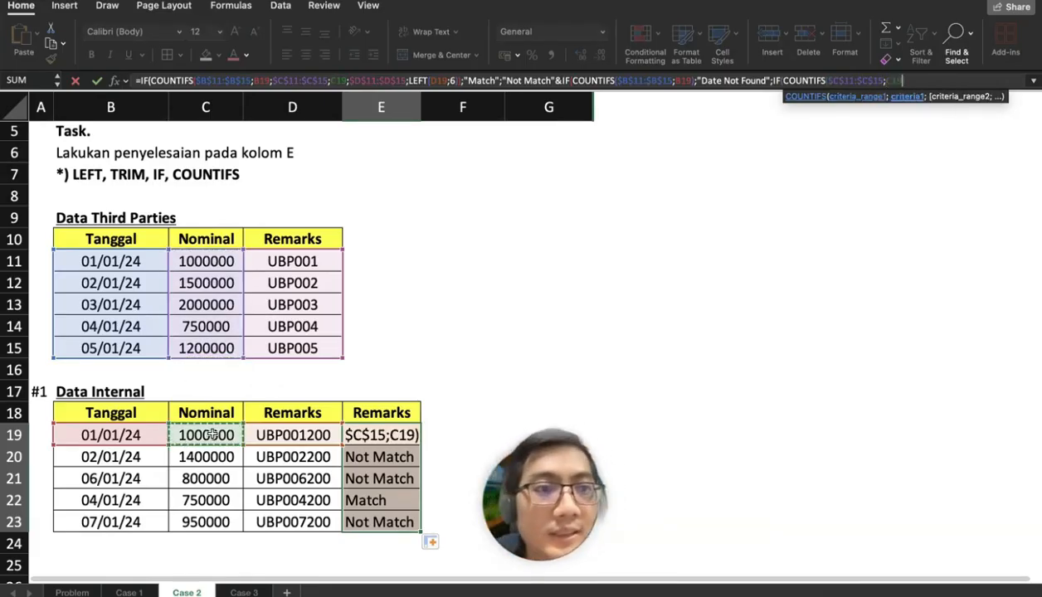
{"action": "type", "text": ")"}
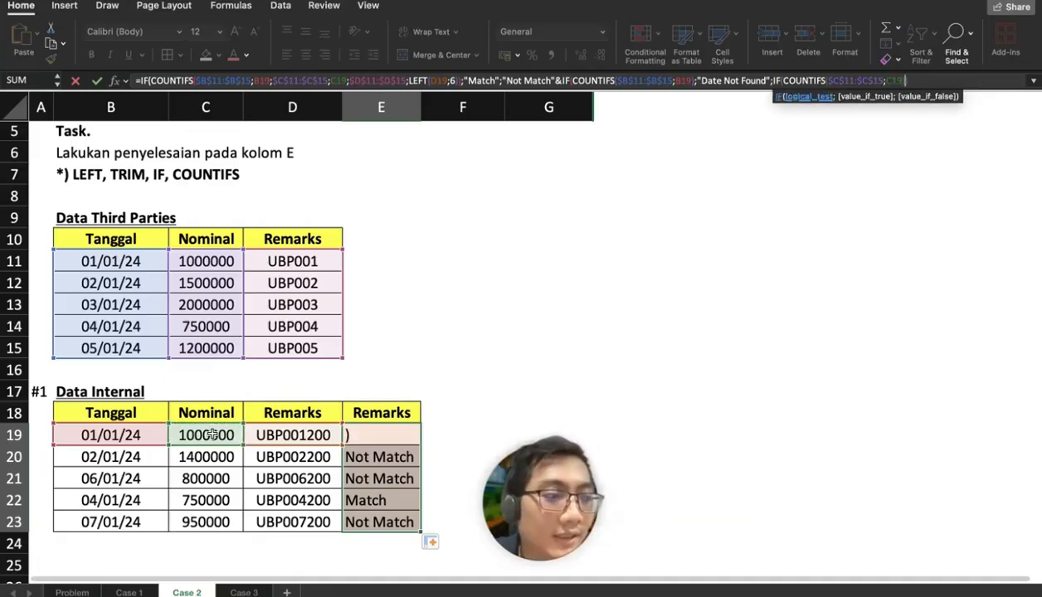
Give the nested nominal test in E19's formula the true result "Amount Difference"
{"action": "type", "text": ";"}
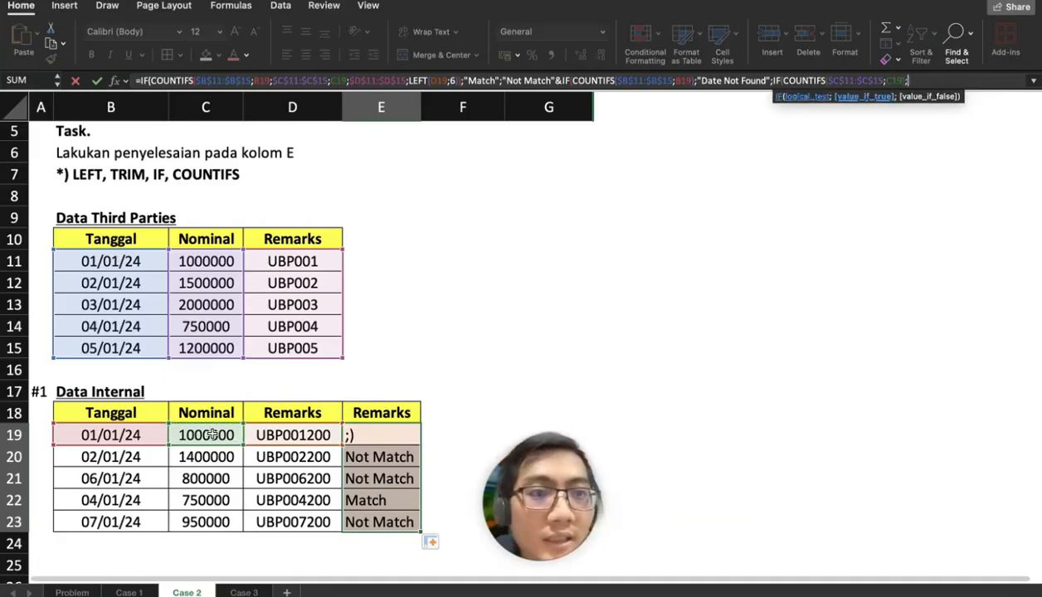
{"action": "type", "text": "\""}
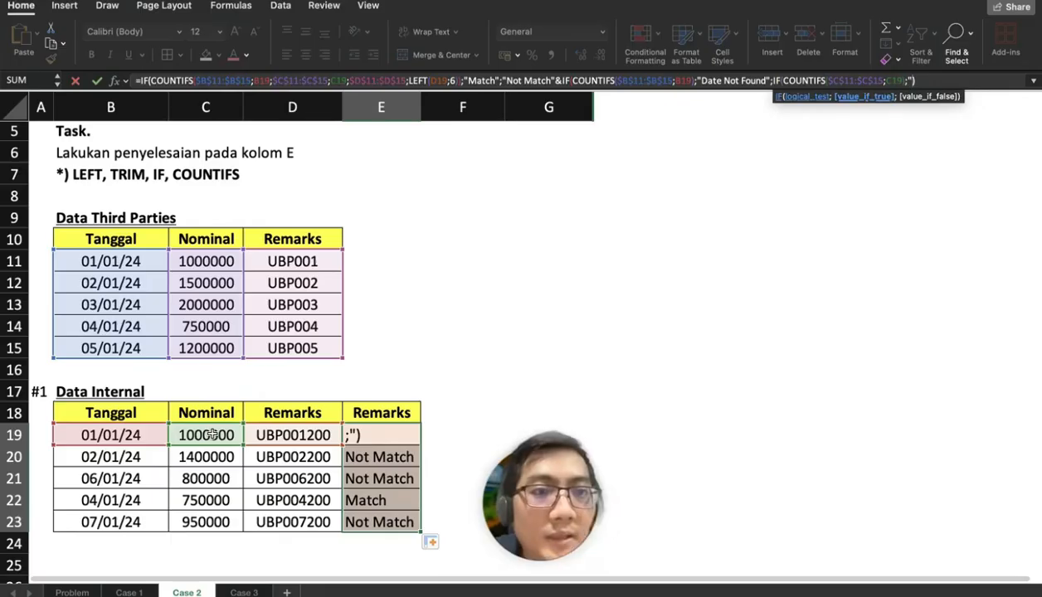
{"action": "type", "text": "Amount "}
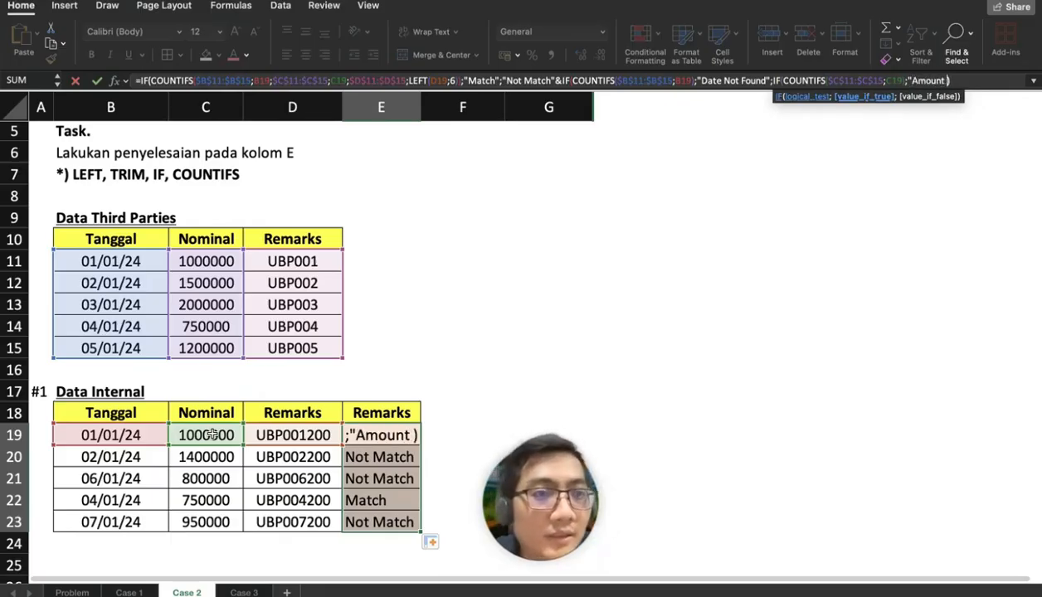
{"action": "type", "text": "Difference"}
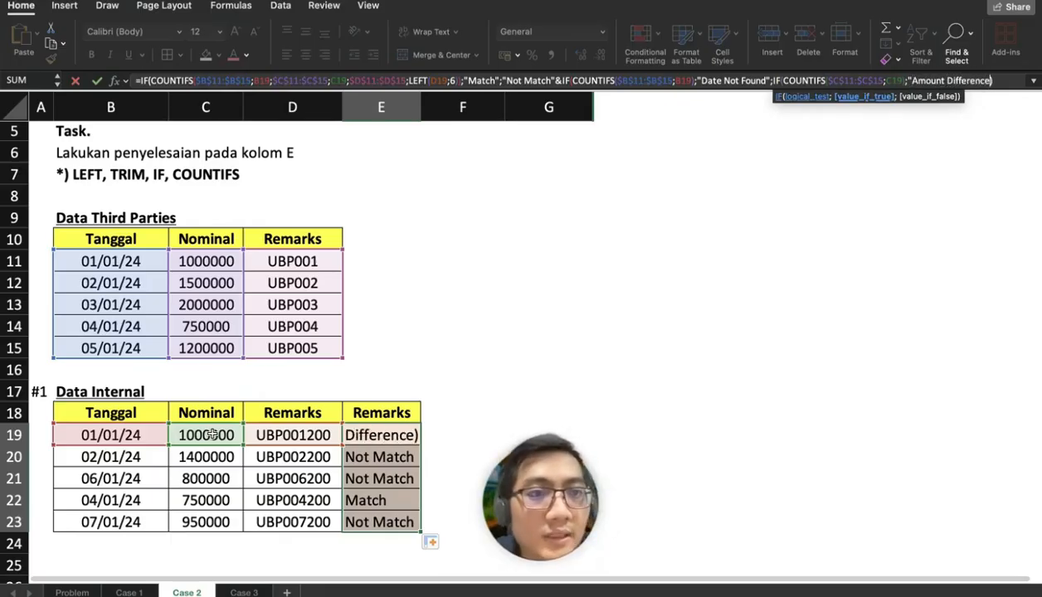
{"action": "type", "text": "\";\""}
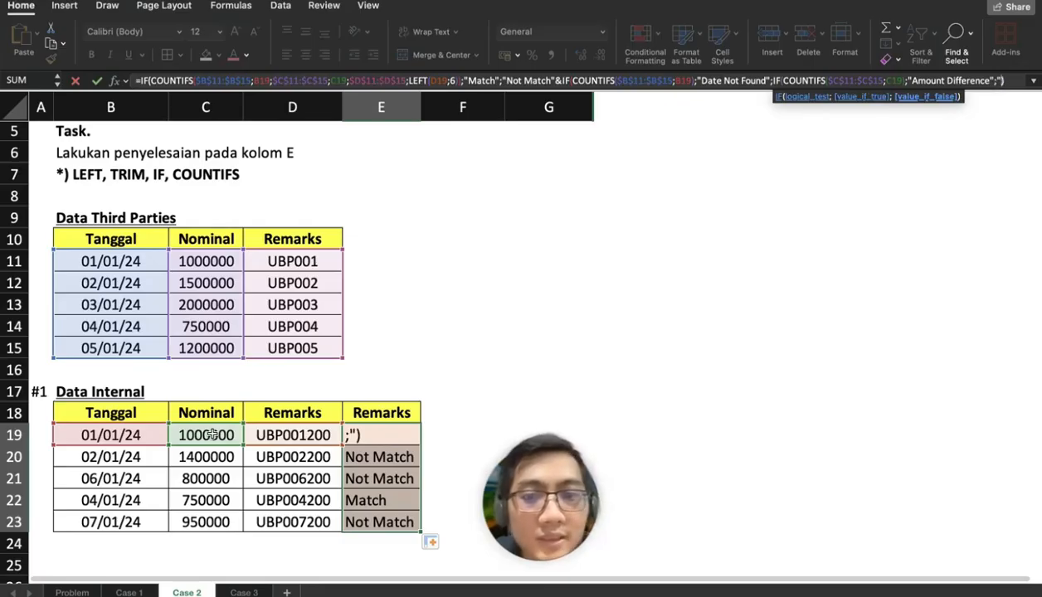
Set the nominal test's false result to "Remarks Not Match", then close and commit E19's formula, accepting the proposed correction
{"action": "type", "text": "Remarks"}
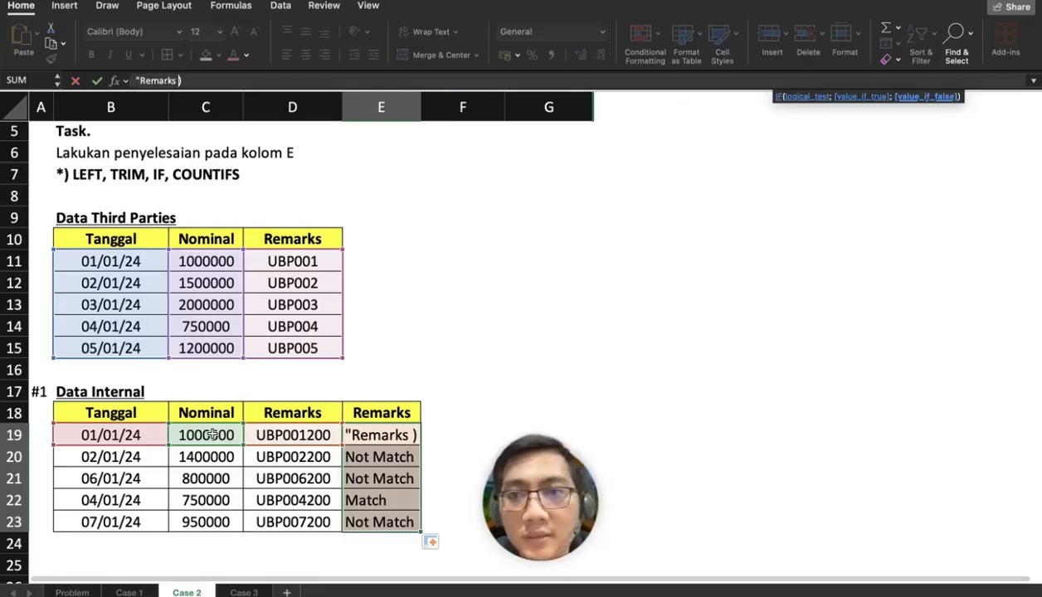
{"action": "type", "text": " Not Mat"}
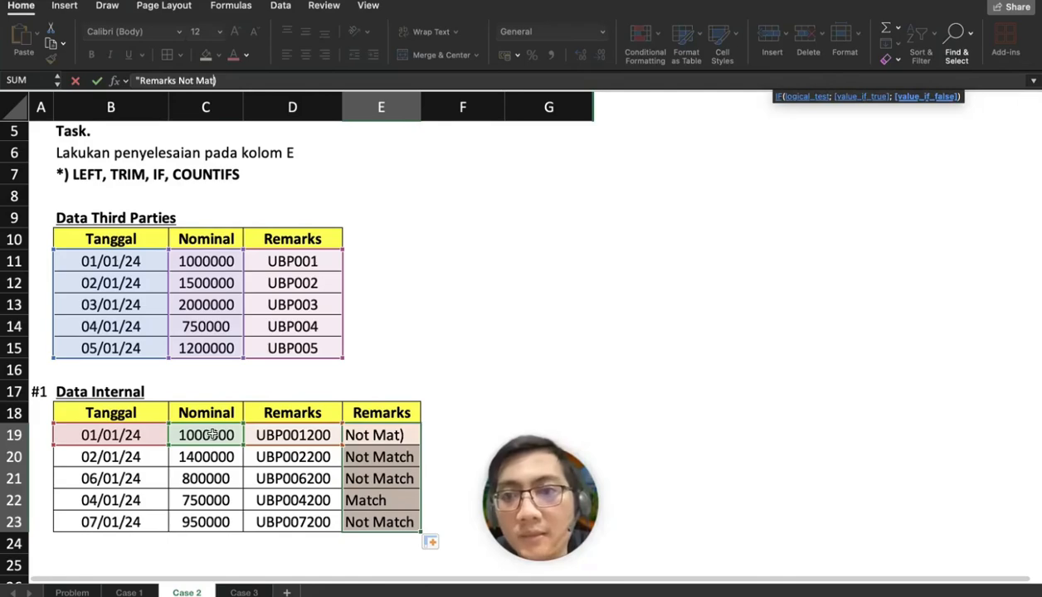
{"action": "type", "text": "ch\""}
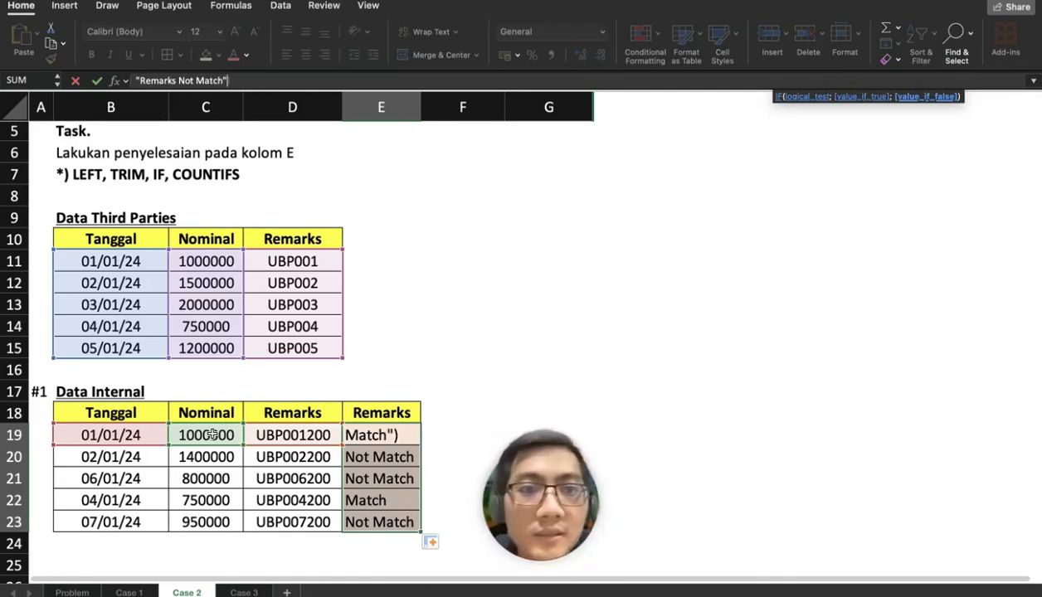
{"action": "type", "text": ")"}
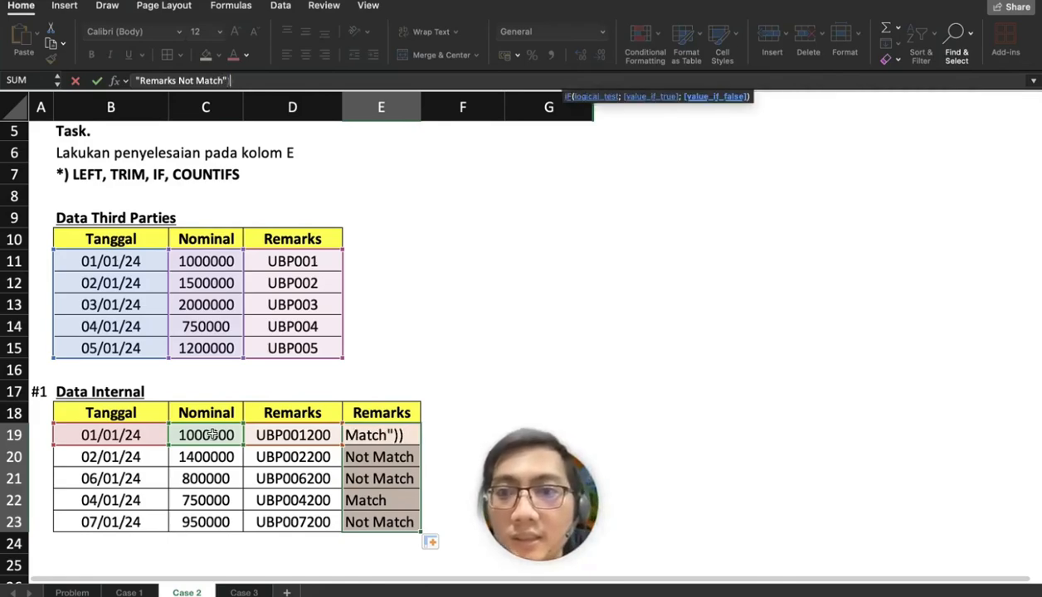
{"action": "type", "text": ")"}
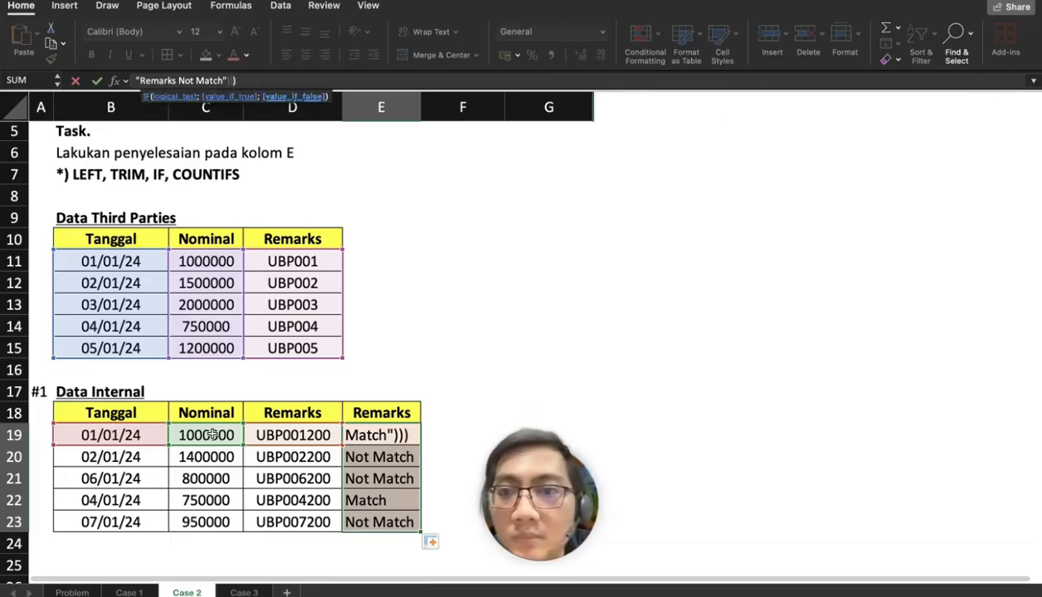
{"action": "type", "text": ")"}
{"action": "key", "text": "Tab"}
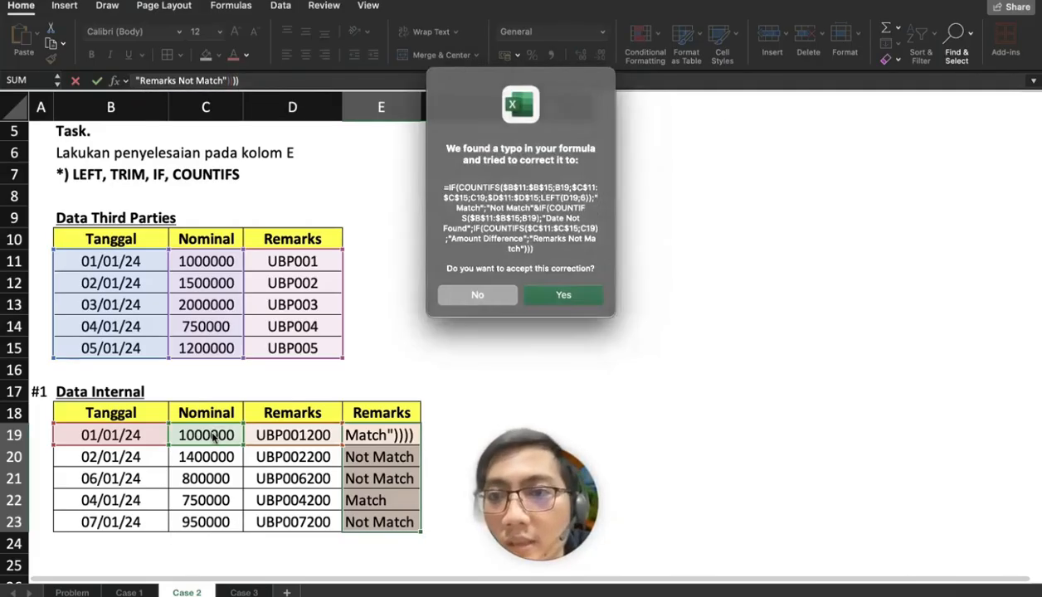
{"action": "key", "text": "Return"}
Fill the E19 formula down the Remarks column of Data Internal through E23
{"action": "scroll", "coordinate": [356, 509], "scroll_direction": "down", "scroll_amount": 3}
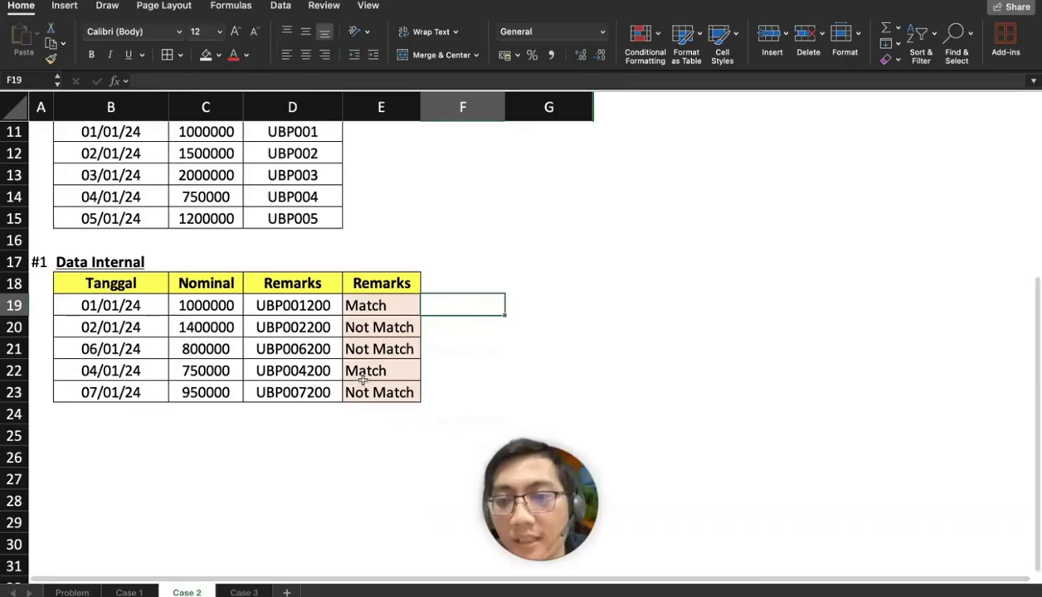
{"action": "left_click", "coordinate": [392, 306]}
{"action": "left_click_drag", "start_coordinate": [420, 315], "coordinate": [414, 395]}
{"action": "left_click", "coordinate": [468, 326]}
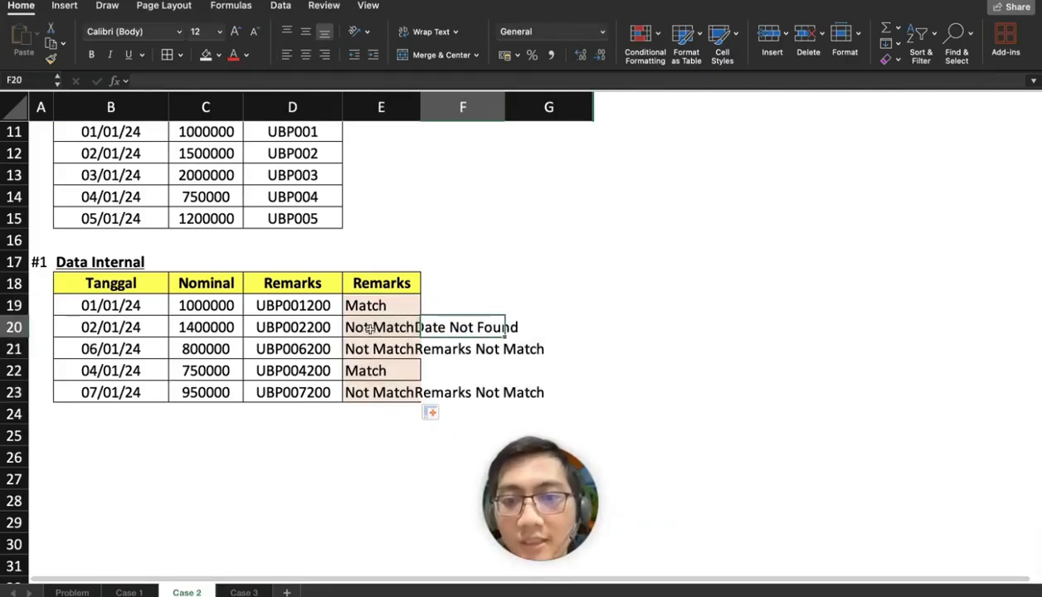
Edit E20's formula to add a colon after "Not Match" and a leading space inside the reason texts
{"action": "left_click", "coordinate": [363, 325]}
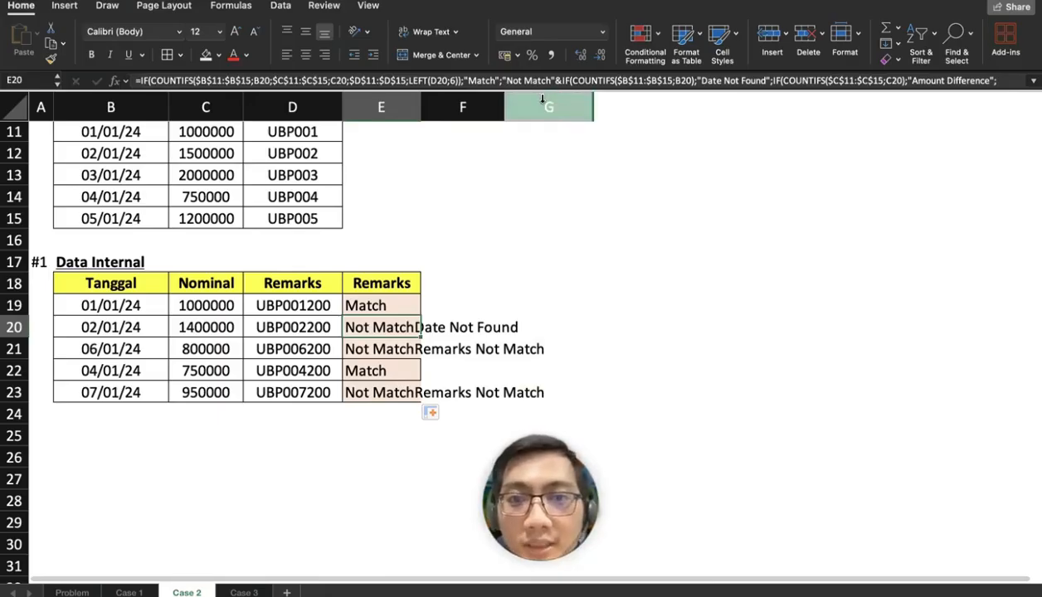
{"action": "left_click", "coordinate": [703, 80]}
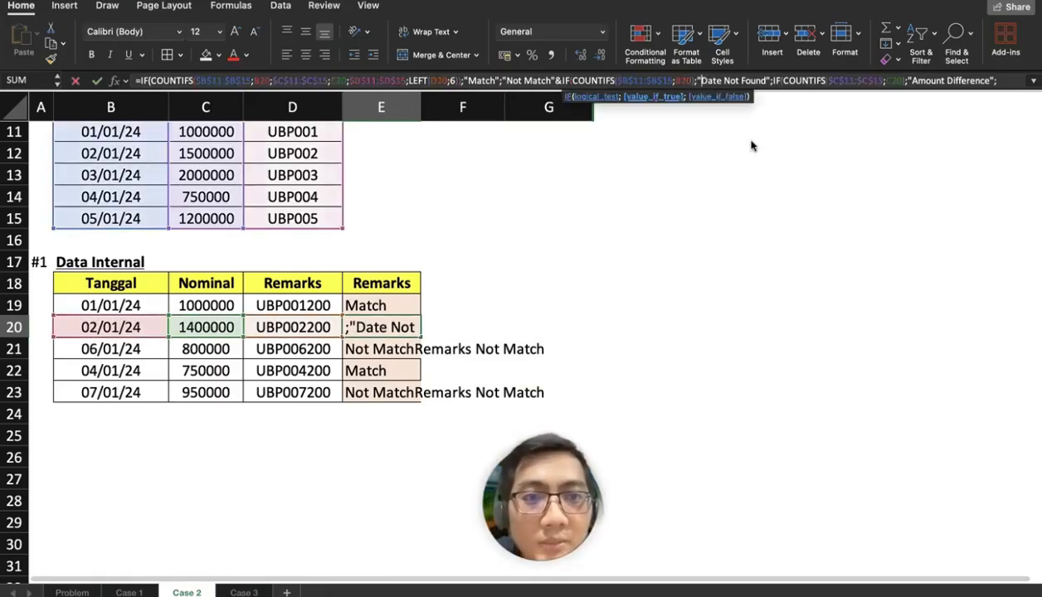
{"action": "left_click", "coordinate": [914, 80]}
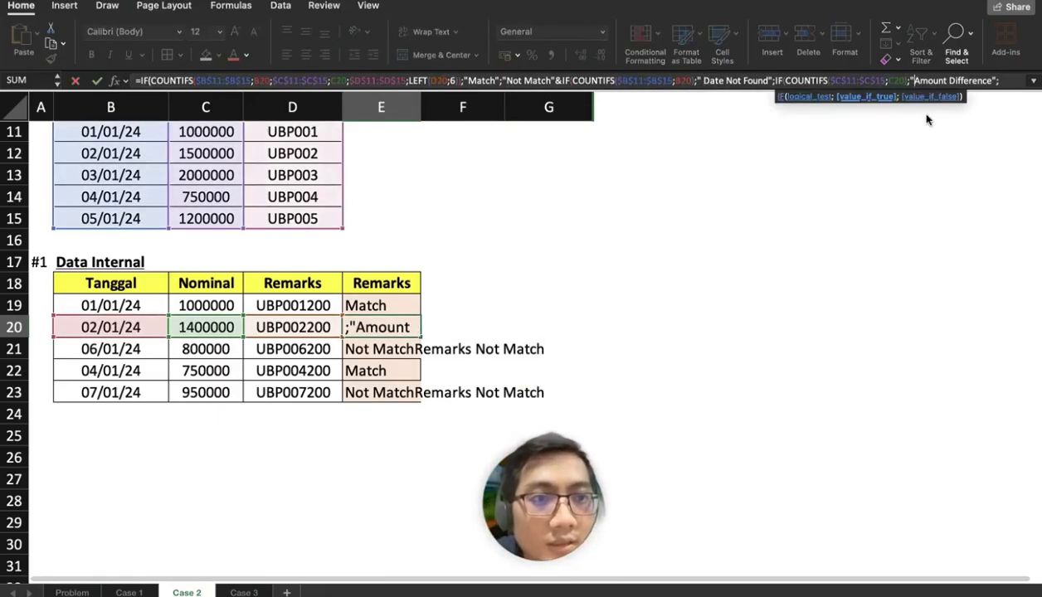
{"action": "left_click", "coordinate": [548, 80]}
{"action": "type", "text": ":"}
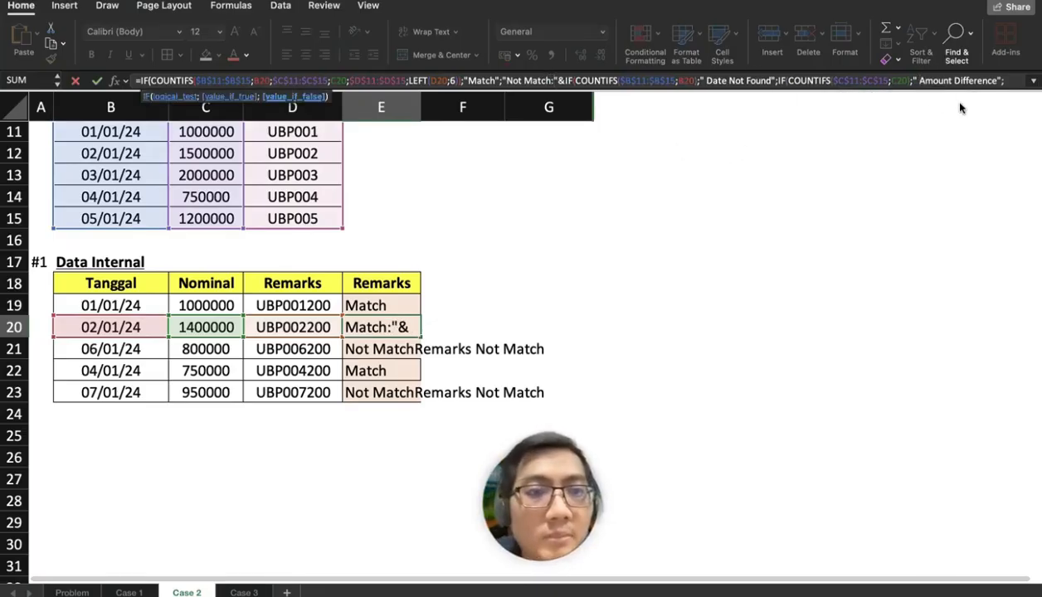
{"action": "left_click", "coordinate": [1031, 82]}
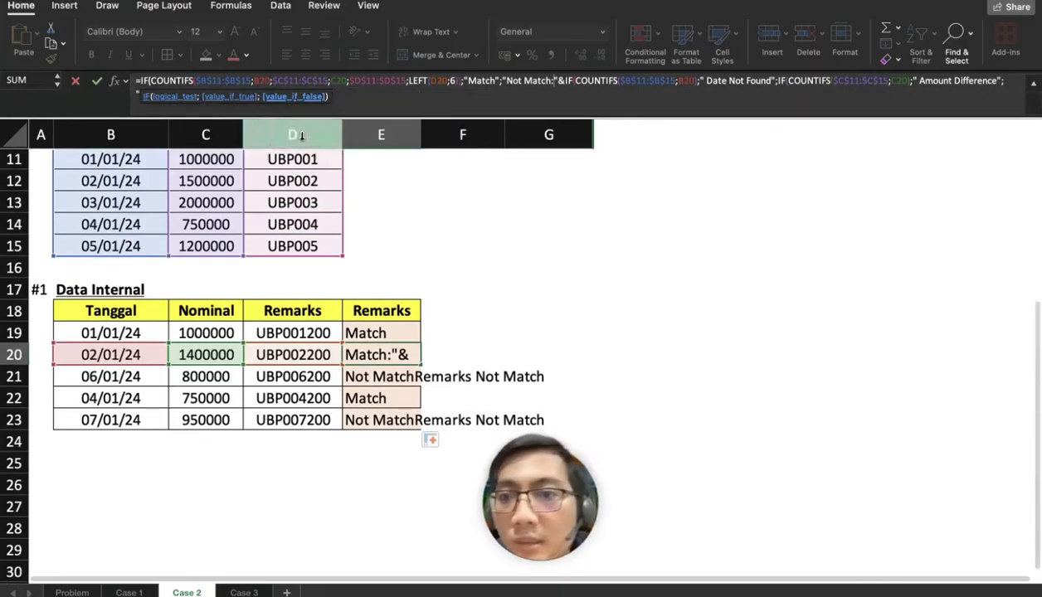
{"action": "left_click", "coordinate": [999, 81]}
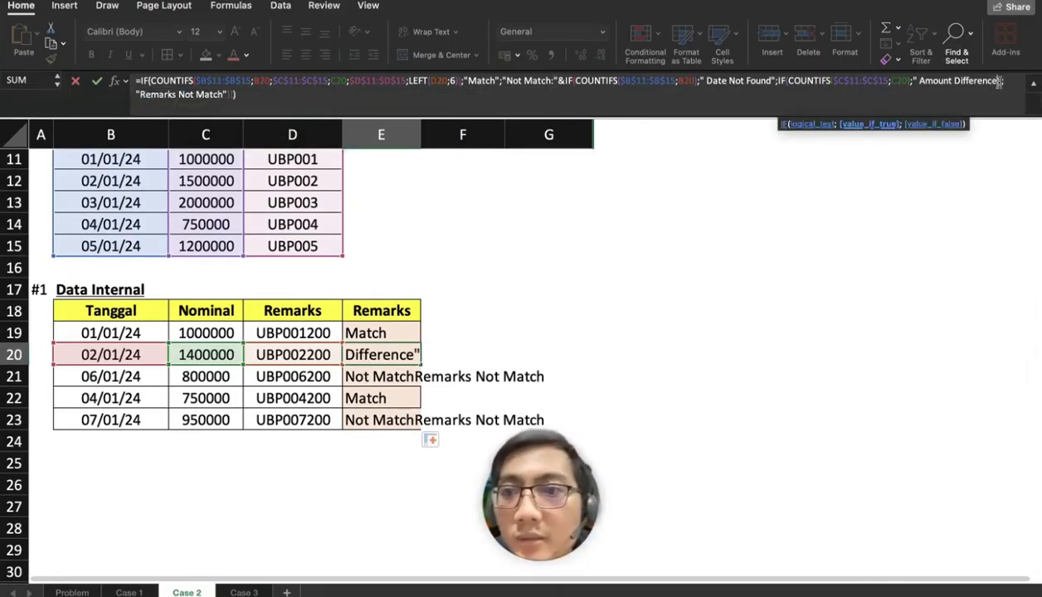
{"action": "key", "text": "Right"}
{"action": "key", "text": "Right"}
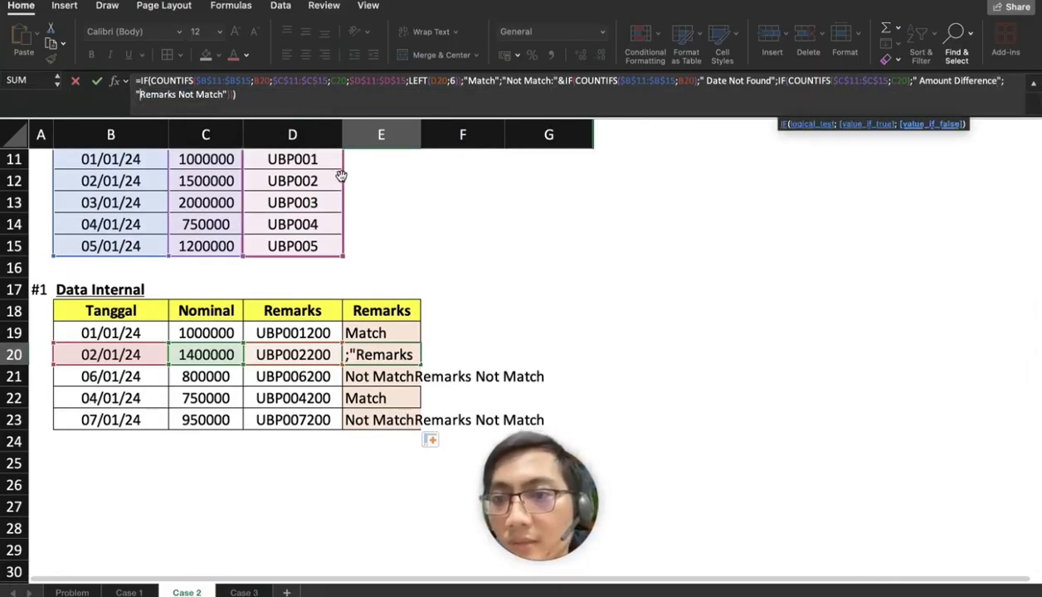
{"action": "key", "text": "Return"}
{"action": "left_click", "coordinate": [387, 331]}
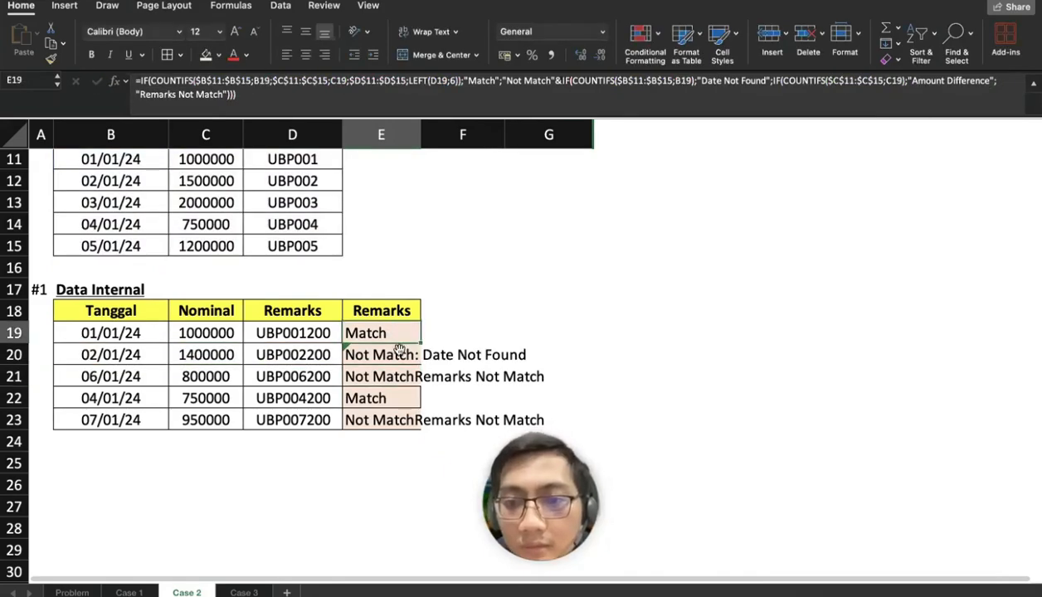
Fill E20's revised formula through the Remarks column of Data Internal, from E19 down to E23
{"action": "left_click", "coordinate": [380, 353]}
{"action": "left_click_drag", "start_coordinate": [419, 364], "coordinate": [409, 419]}
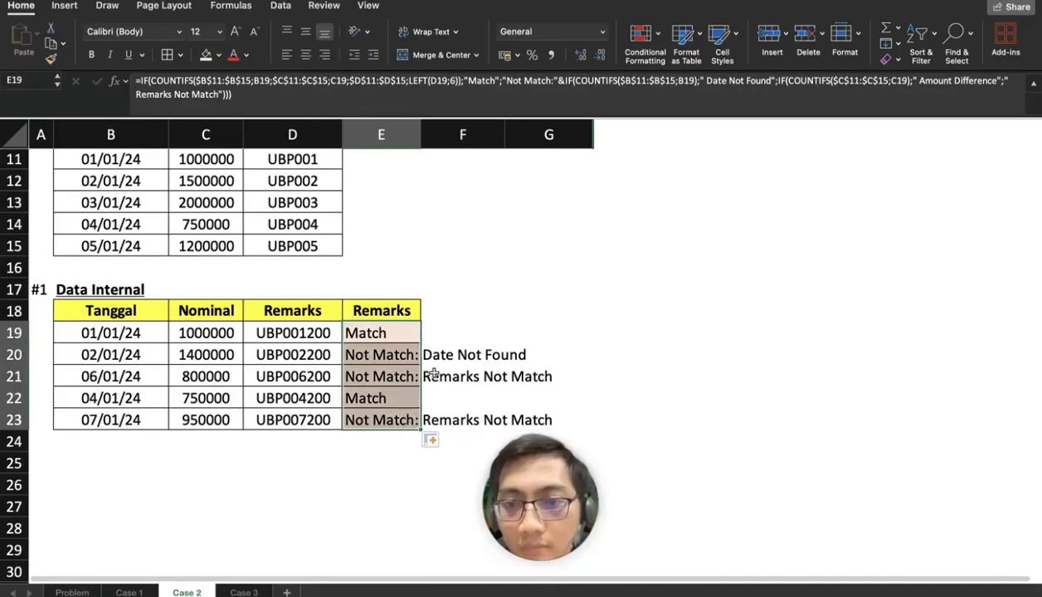
{"action": "left_click", "coordinate": [467, 326]}
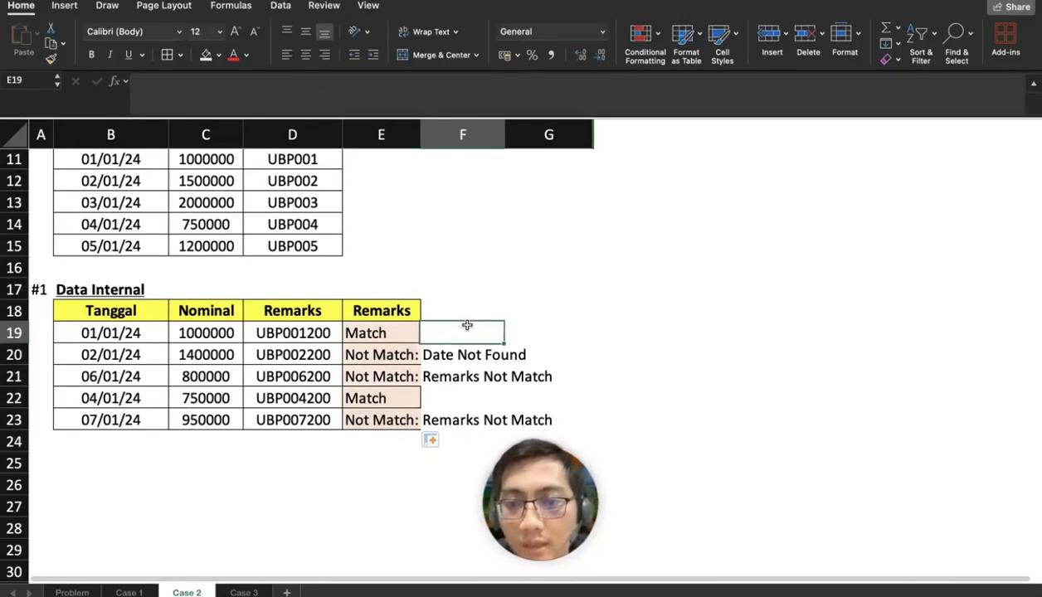
Examine the nested date and nominal COUNTIFS tests in the formulas of E21, E22 and E19
{"action": "left_click", "coordinate": [399, 373]}
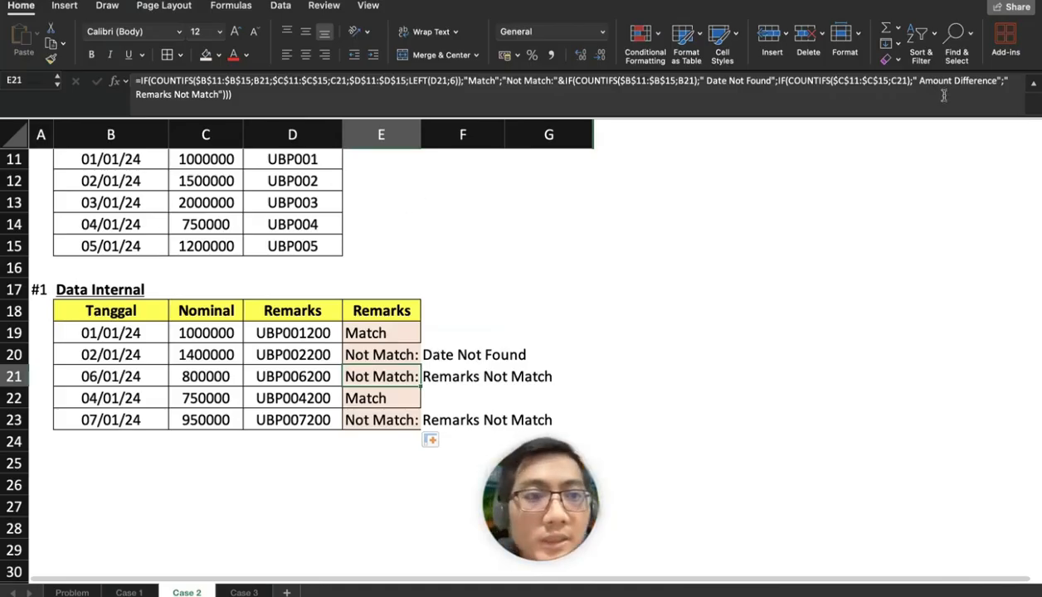
{"action": "left_click", "coordinate": [881, 81]}
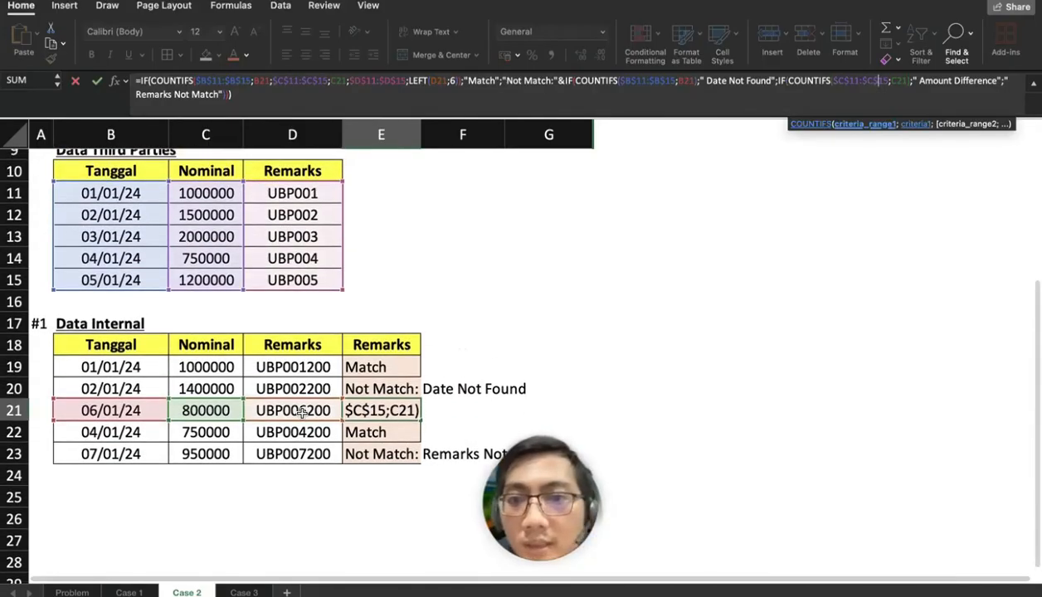
{"action": "key", "text": "Return"}
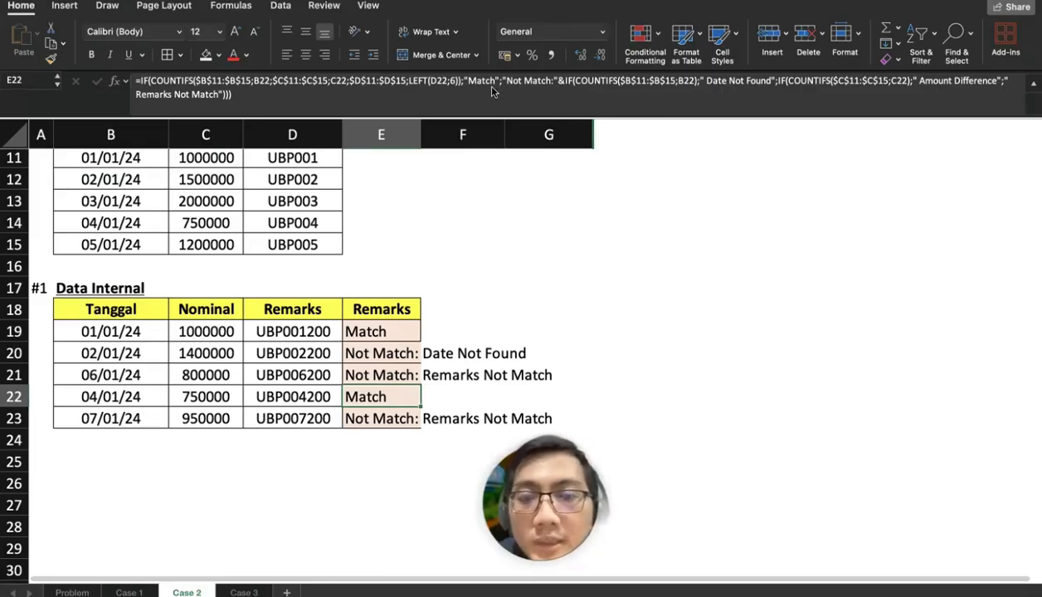
{"action": "left_click", "coordinate": [644, 83]}
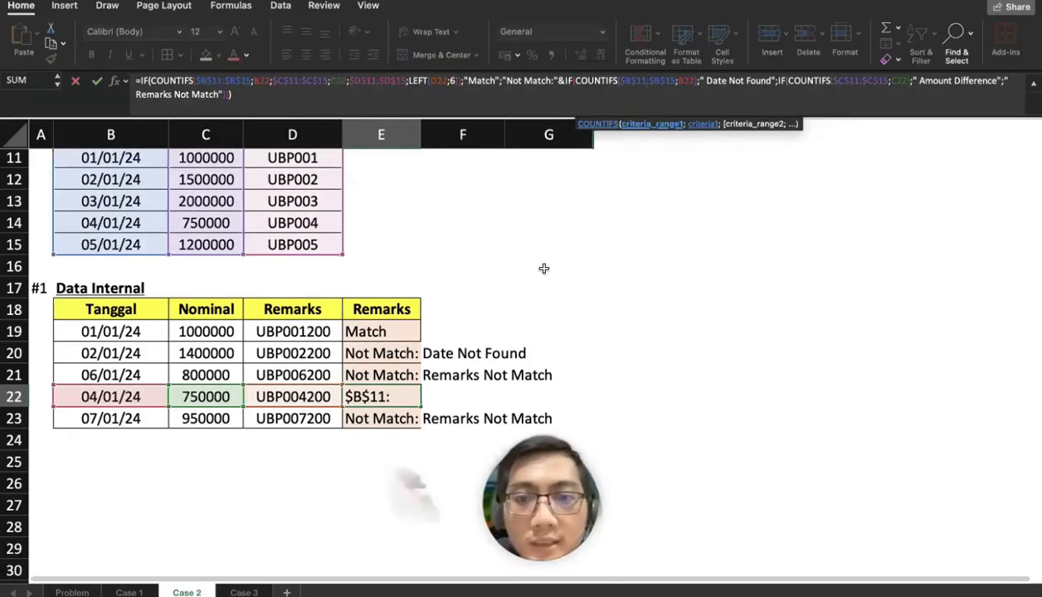
{"action": "key", "text": "Escape"}
{"action": "left_click", "coordinate": [412, 332]}
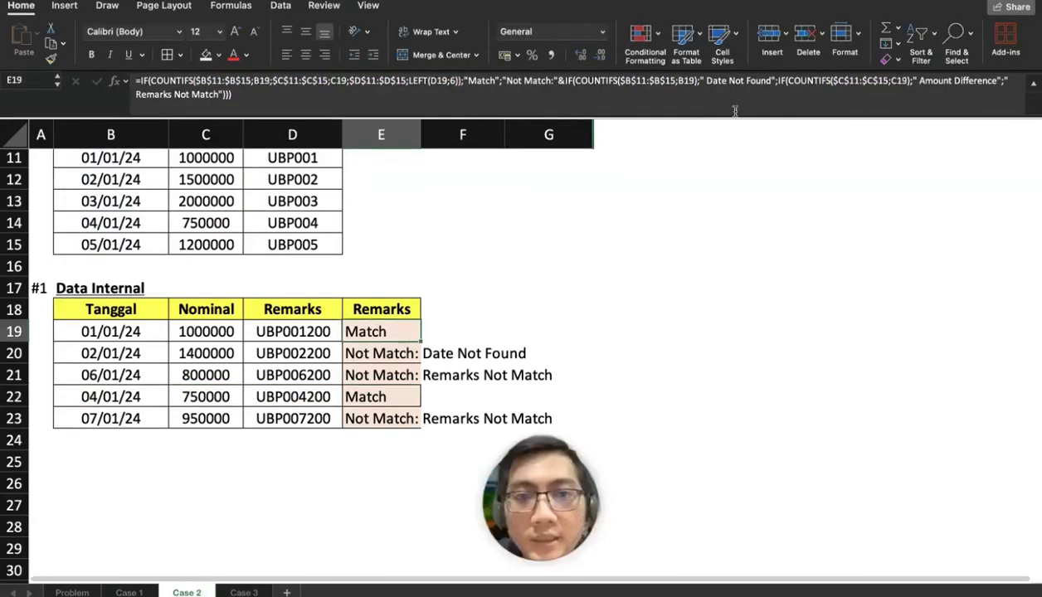
{"action": "left_click", "coordinate": [732, 104]}
{"action": "left_click", "coordinate": [725, 81]}
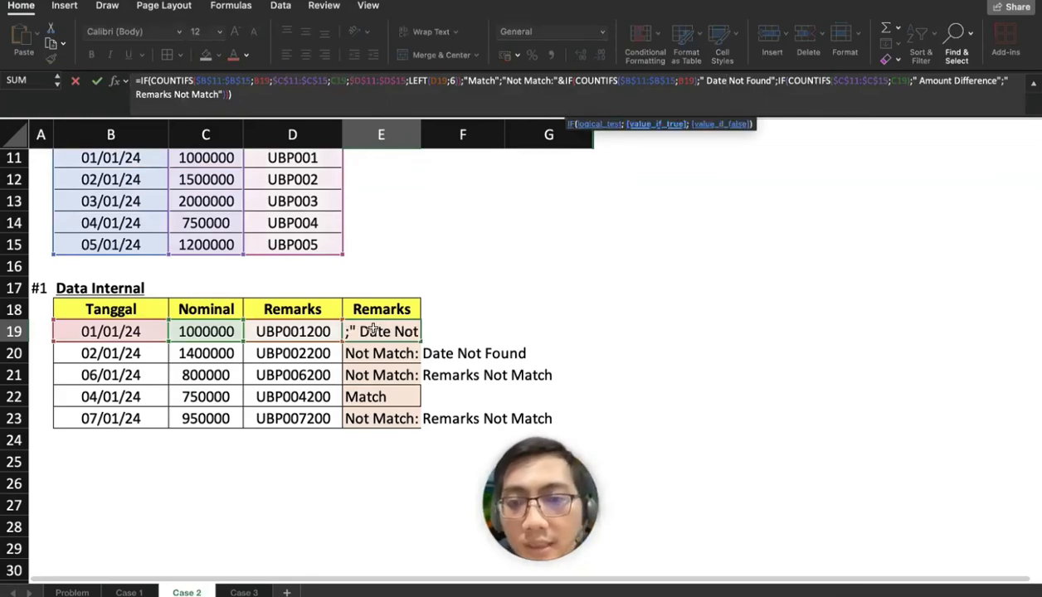
{"action": "key", "text": "Return"}
{"action": "scroll", "coordinate": [388, 354], "scroll_direction": "up", "scroll_amount": 3}
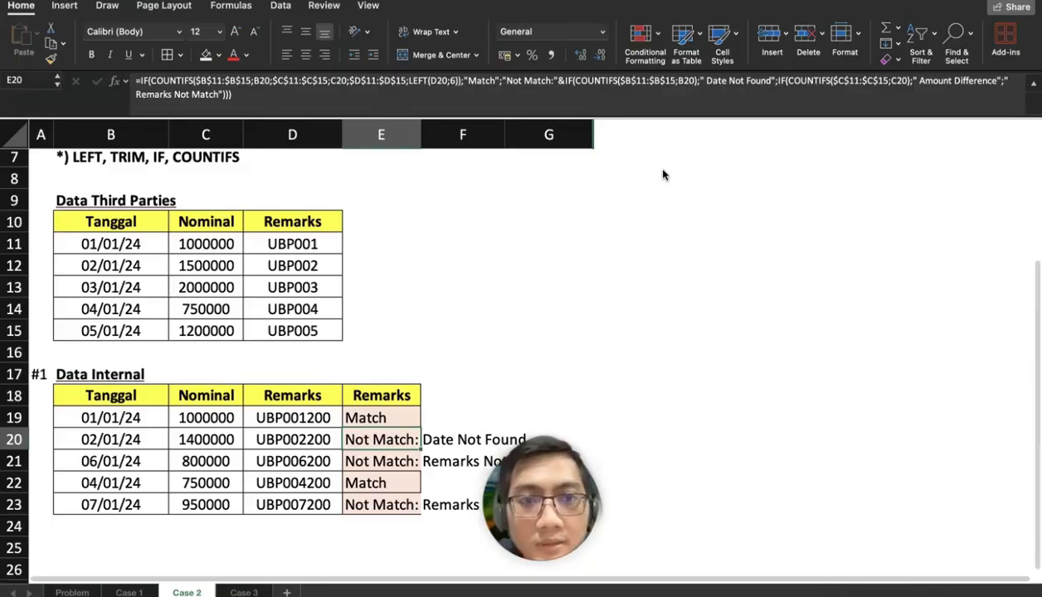
Append =0 to both nested COUNTIFS tests, date and nominal, in E20's formula and commit it
{"action": "left_click", "coordinate": [678, 83]}
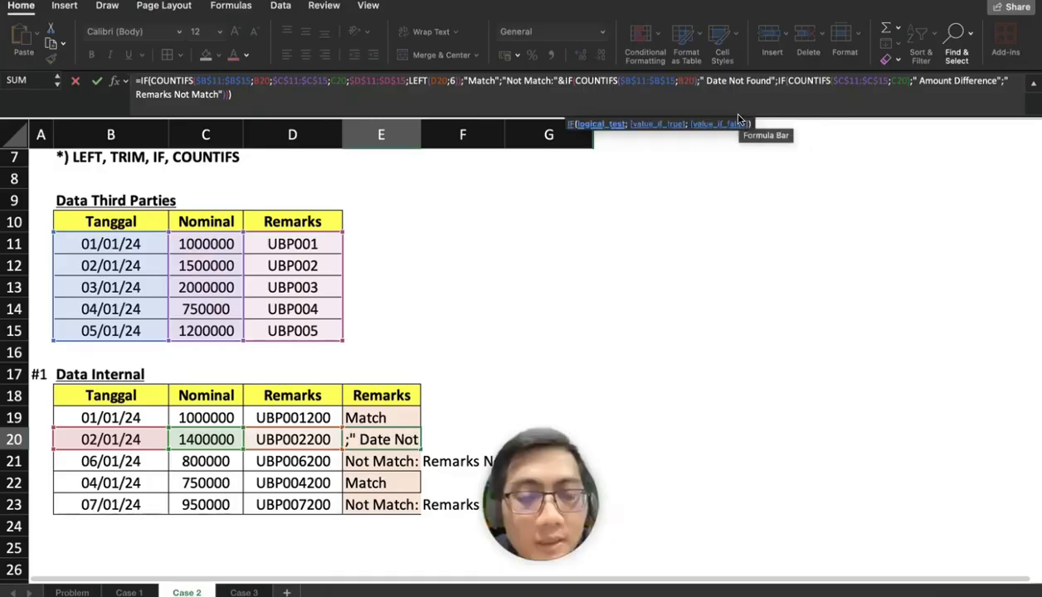
{"action": "type", "text": "=0"}
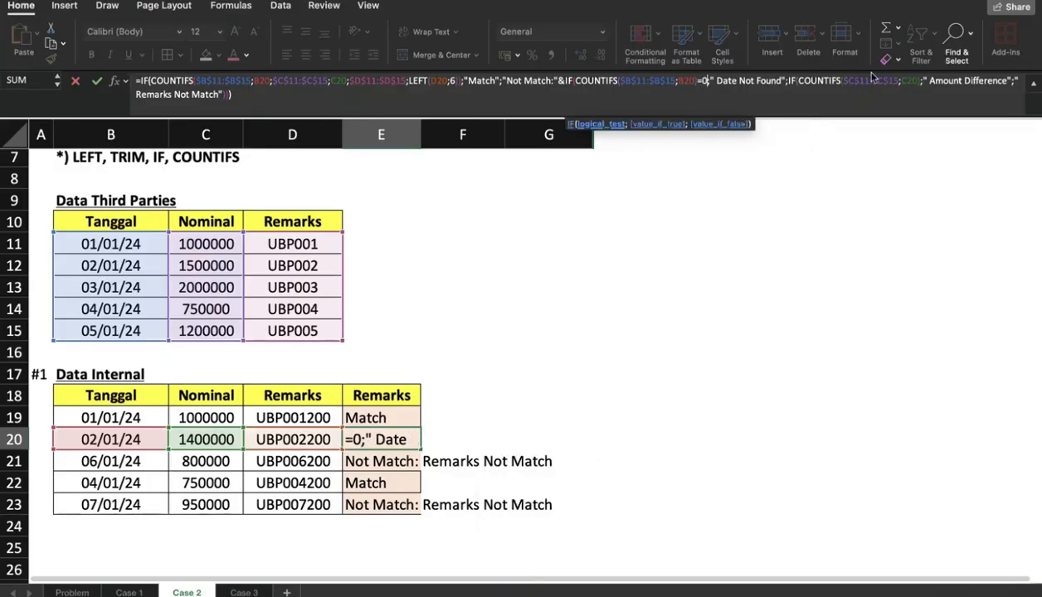
{"action": "left_click", "coordinate": [920, 83]}
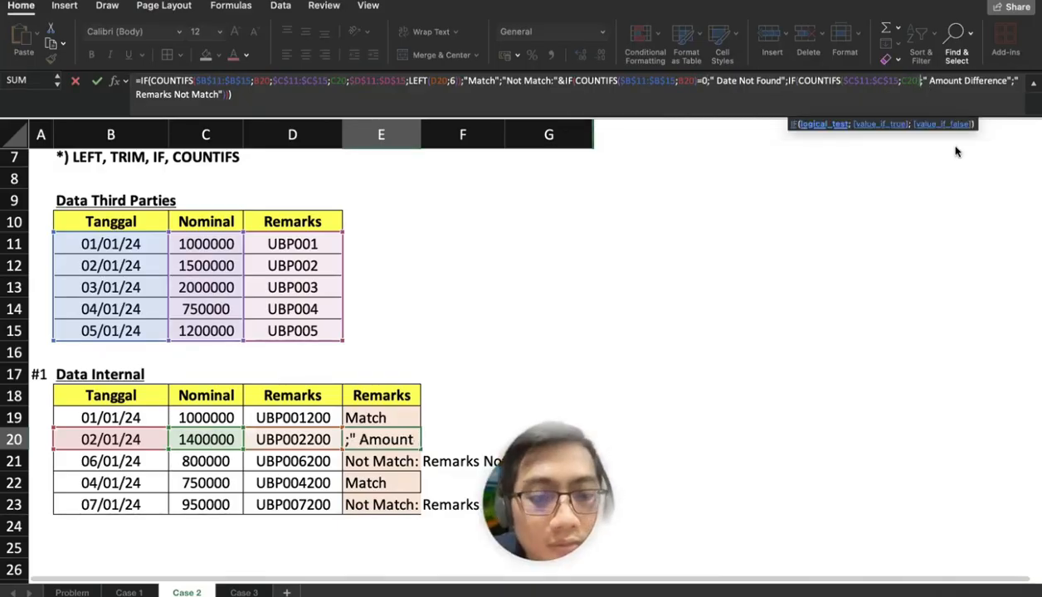
{"action": "type", "text": "=0"}
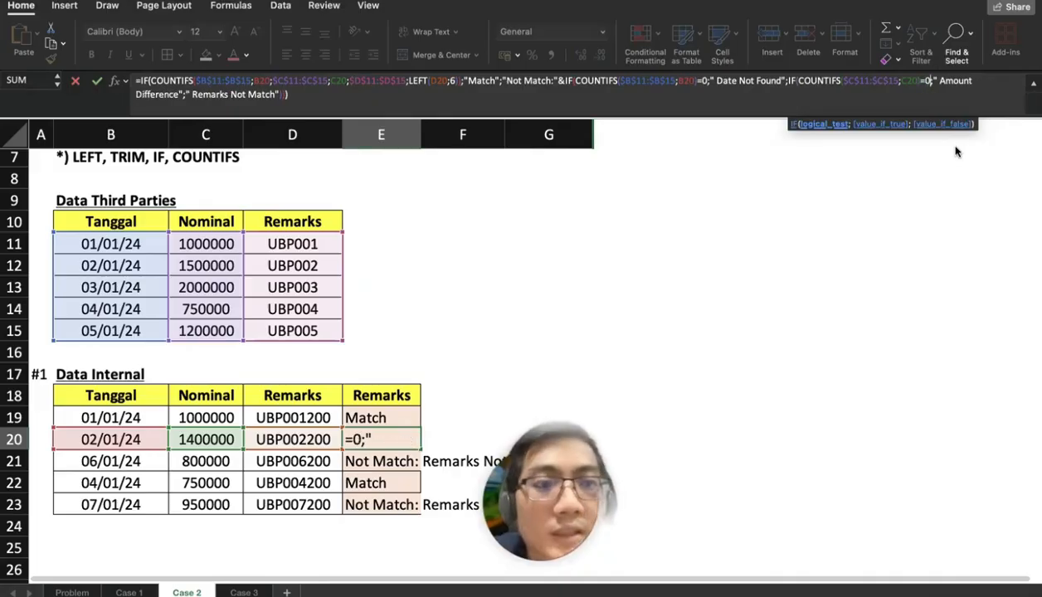
{"action": "key", "text": "Return"}
Copy E20's corrected formula to E19 and down through E23, and fit column E's width to its contents
{"action": "left_click", "coordinate": [347, 435]}
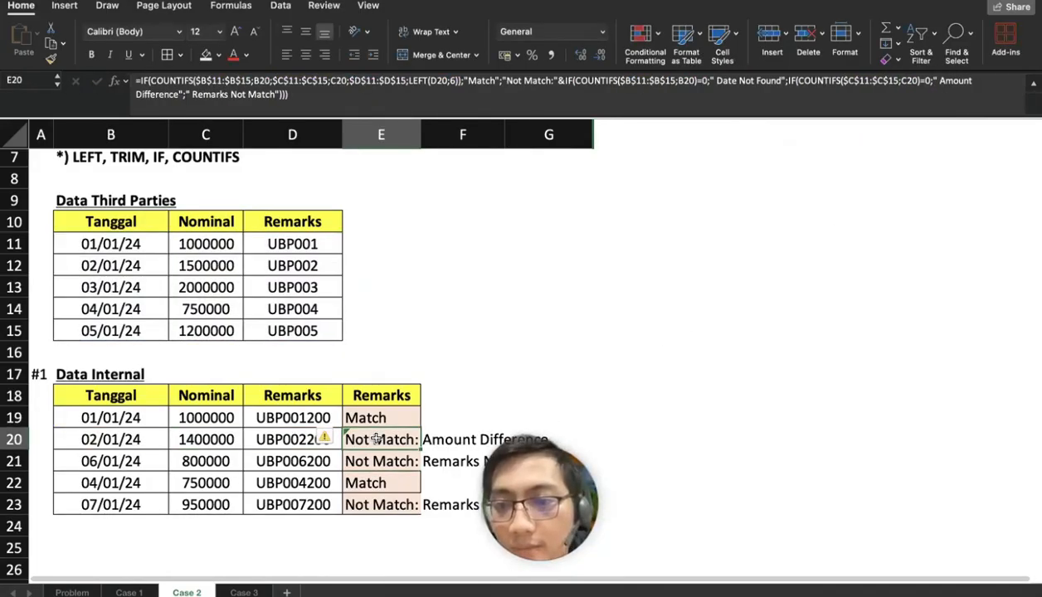
{"action": "left_click_drag", "start_coordinate": [421, 446], "coordinate": [416, 412]}
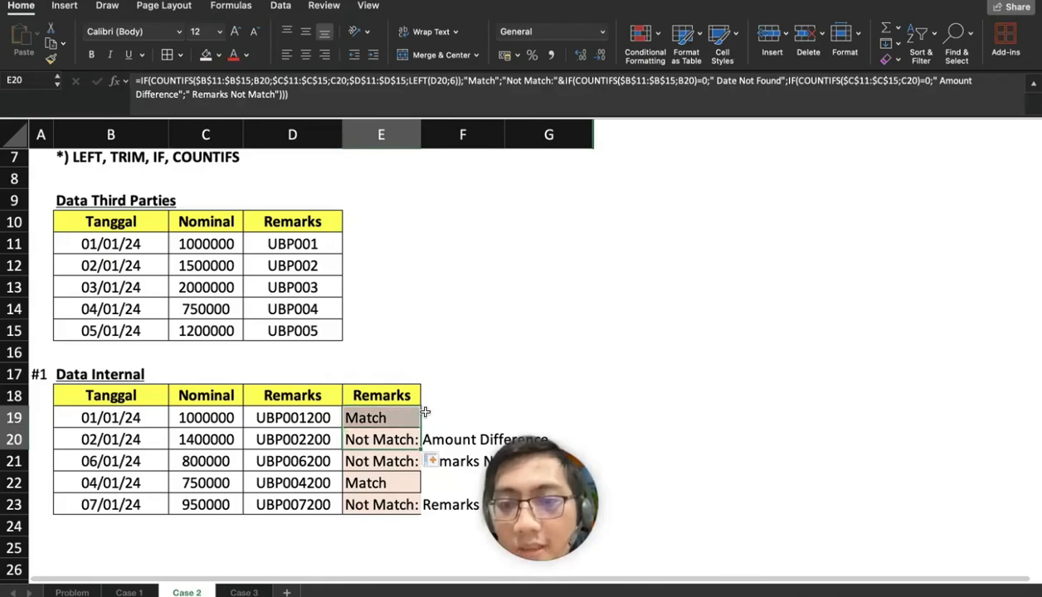
{"action": "scroll", "coordinate": [414, 398], "scroll_direction": "down", "scroll_amount": 3}
{"action": "left_click_drag", "start_coordinate": [419, 346], "coordinate": [420, 423]}
{"action": "left_click", "coordinate": [481, 332]}
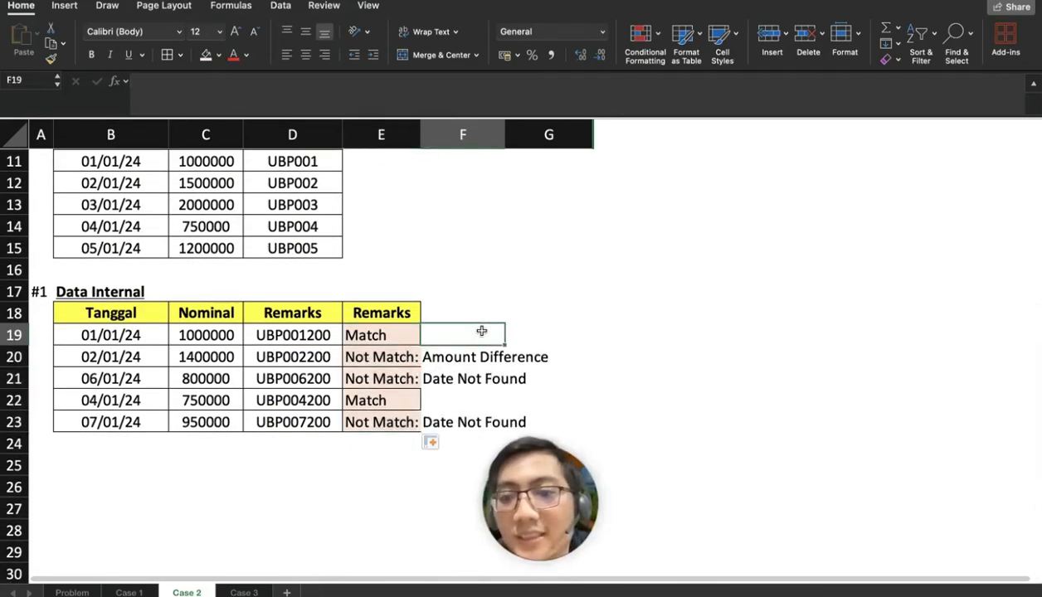
{"action": "double_click", "coordinate": [420, 135]}
Compare the remarks in rows 20 and 21 of Data Internal with the dates and nominals in both tables
{"action": "scroll", "coordinate": [403, 344], "scroll_direction": "up", "scroll_amount": 5}
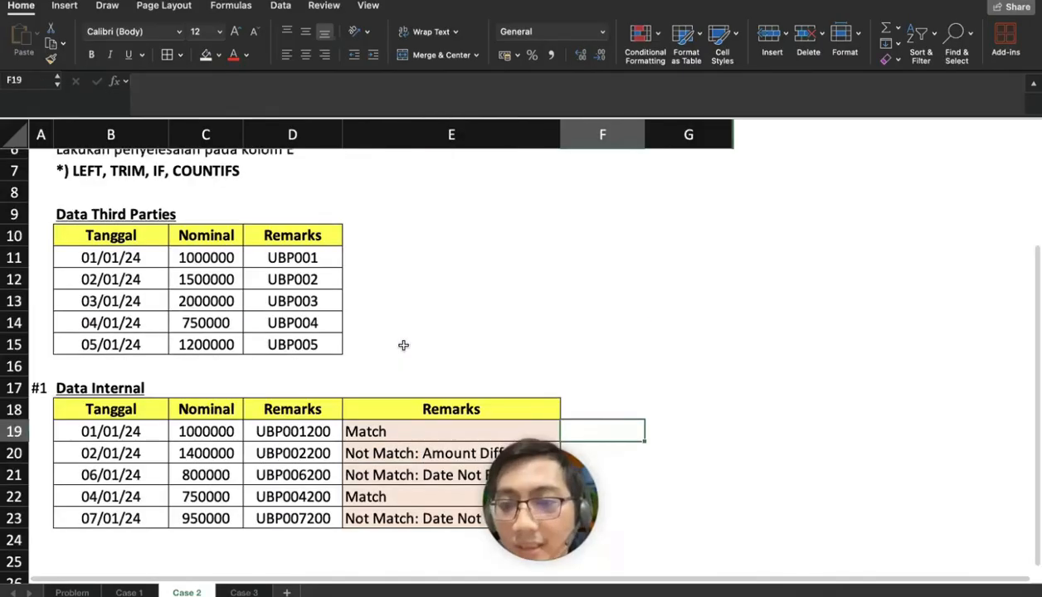
{"action": "scroll", "coordinate": [404, 345], "scroll_direction": "down", "scroll_amount": 2}
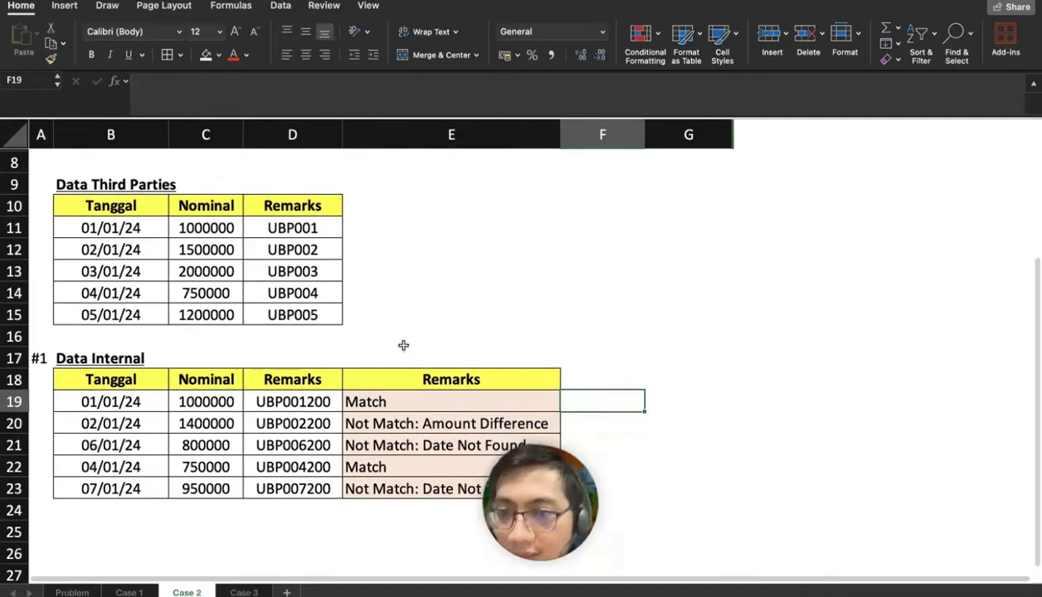
{"action": "left_click", "coordinate": [184, 419]}
{"action": "left_click", "coordinate": [202, 253]}
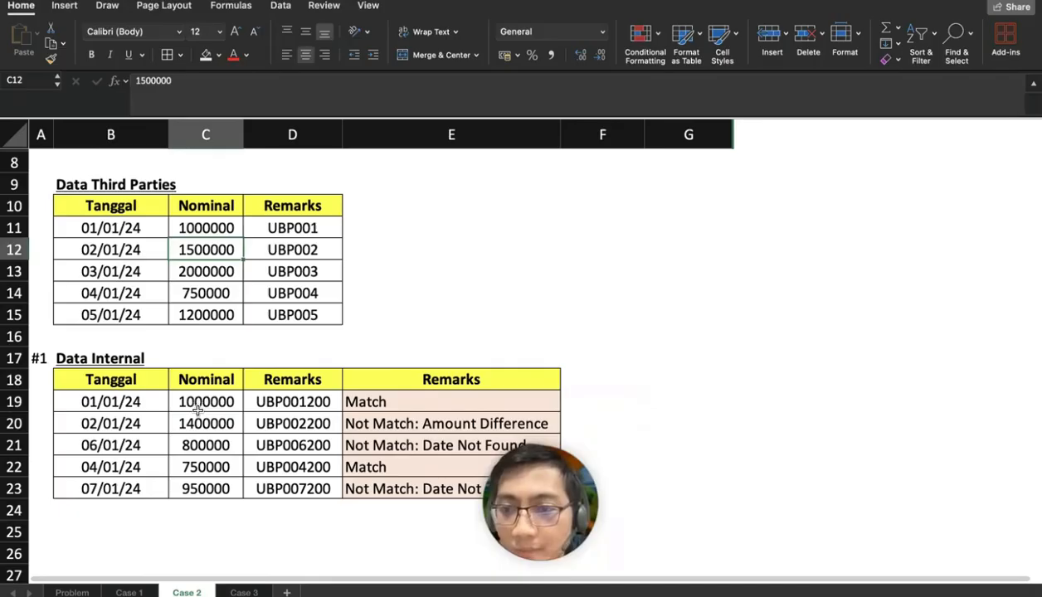
{"action": "left_click", "coordinate": [194, 402]}
{"action": "left_click", "coordinate": [194, 415]}
{"action": "left_click", "coordinate": [383, 437]}
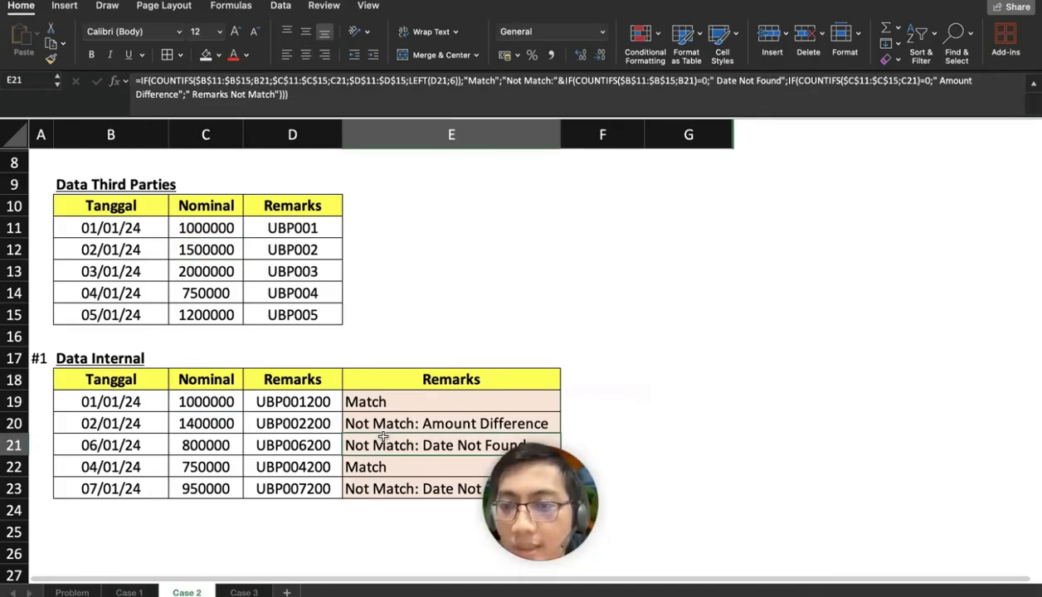
{"action": "scroll", "coordinate": [318, 419], "scroll_direction": "down", "scroll_amount": 2}
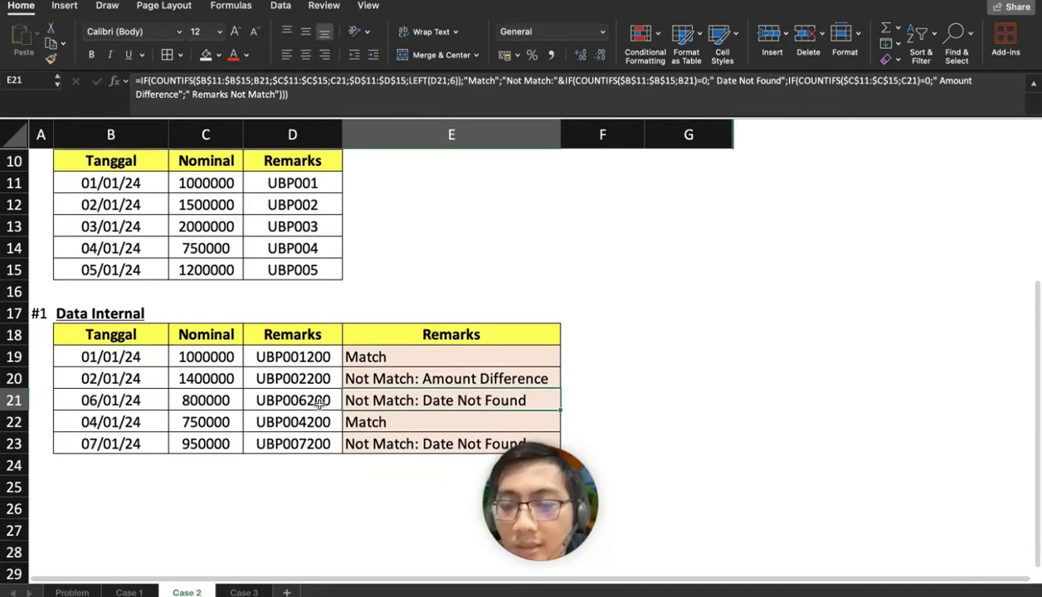
{"action": "scroll", "coordinate": [319, 404], "scroll_direction": "up", "scroll_amount": 1}
{"action": "left_click", "coordinate": [177, 410]}
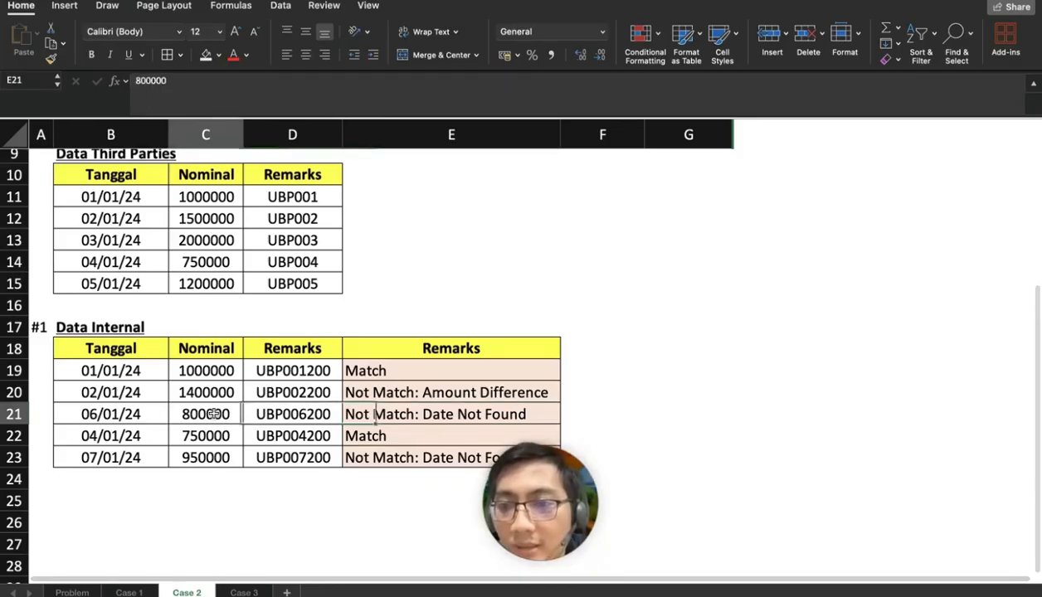
{"action": "left_click", "coordinate": [126, 414]}
{"action": "left_click", "coordinate": [199, 413]}
{"action": "left_click", "coordinate": [121, 411]}
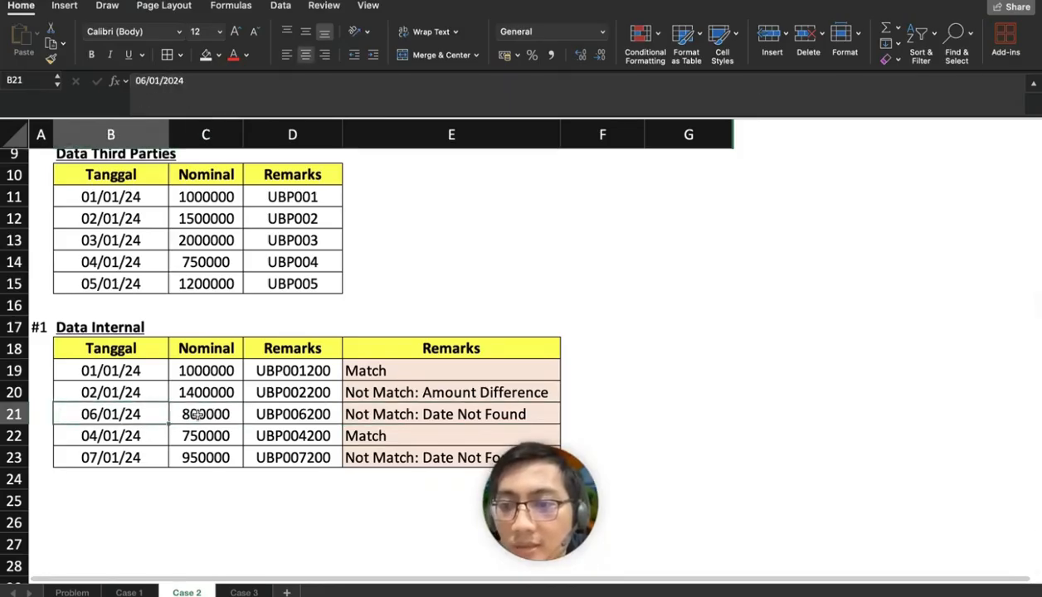
{"action": "left_click", "coordinate": [196, 411]}
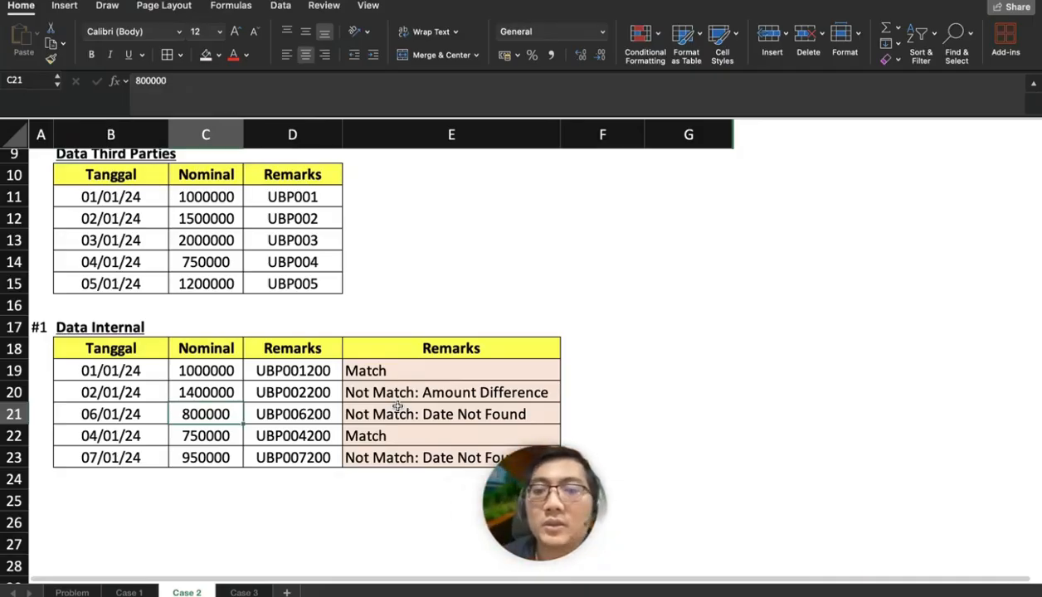
{"action": "scroll", "coordinate": [397, 408], "scroll_direction": "down", "scroll_amount": 2}
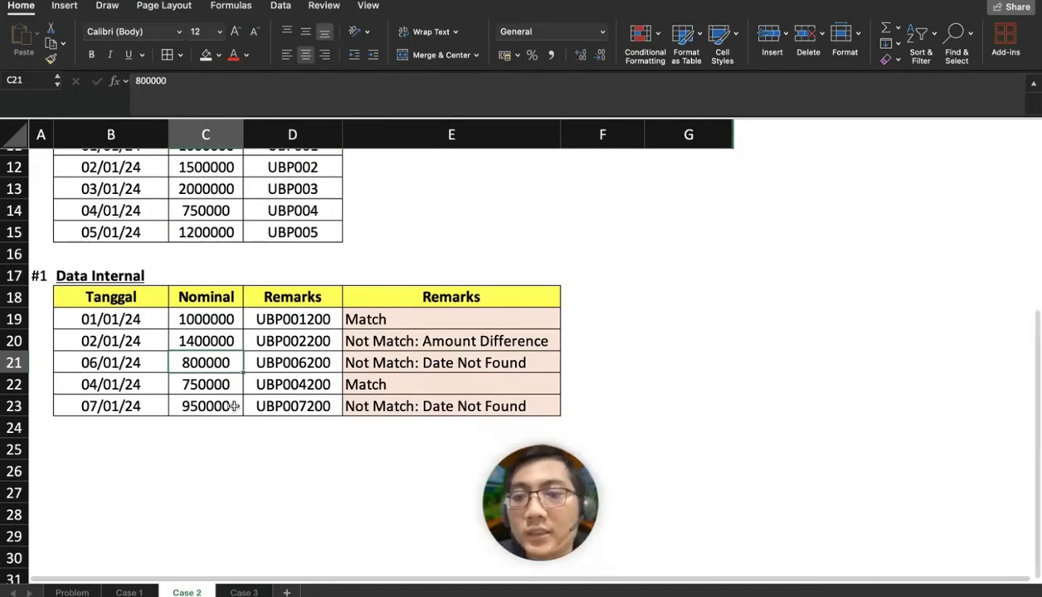
Highlight the dates in B21 and B23 of Data Internal with the light yellow fill color
{"action": "left_click", "coordinate": [111, 402]}
{"action": "left_click", "coordinate": [105, 358]}
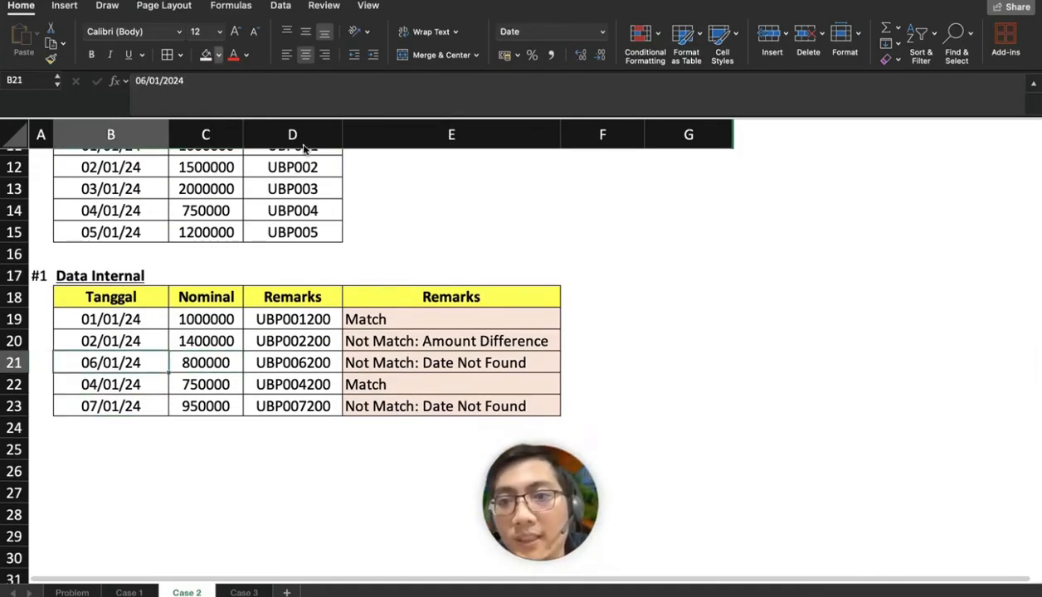
{"action": "key", "text": "Down"}
{"action": "key", "text": "Down"}
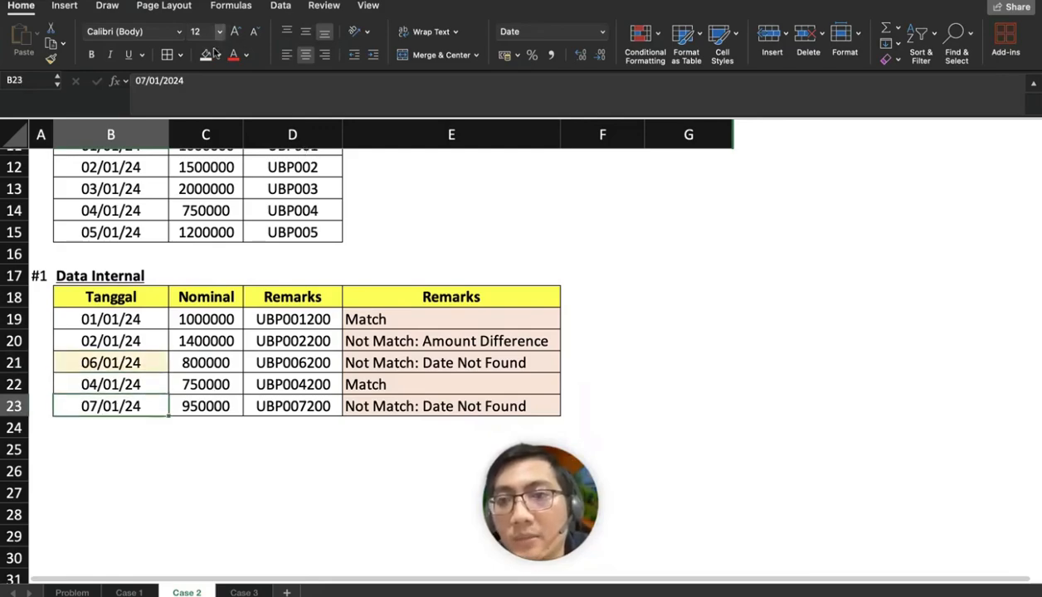
{"action": "left_click", "coordinate": [206, 54]}
Highlight the differing nominal in C20 with the same light yellow fill
{"action": "key", "text": "Right"}
{"action": "key", "text": "Up"}
{"action": "key", "text": "Up"}
{"action": "key", "text": "Up"}
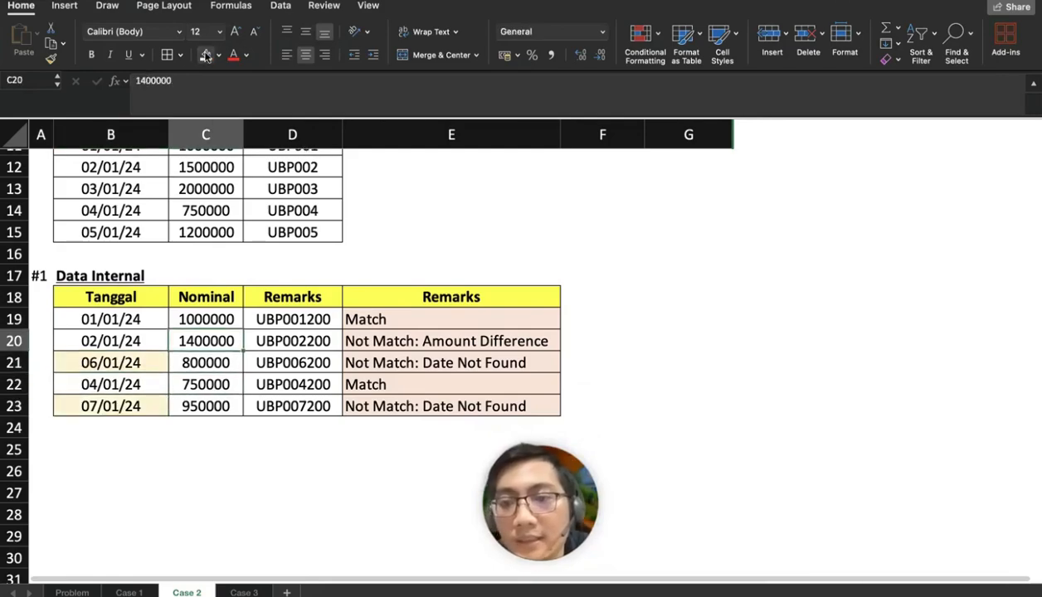
{"action": "left_click", "coordinate": [205, 54]}
Review the Remarks formulas and results from E20 down to E23 against the two data tables
{"action": "key", "text": "Right"}
{"action": "key", "text": "Right"}
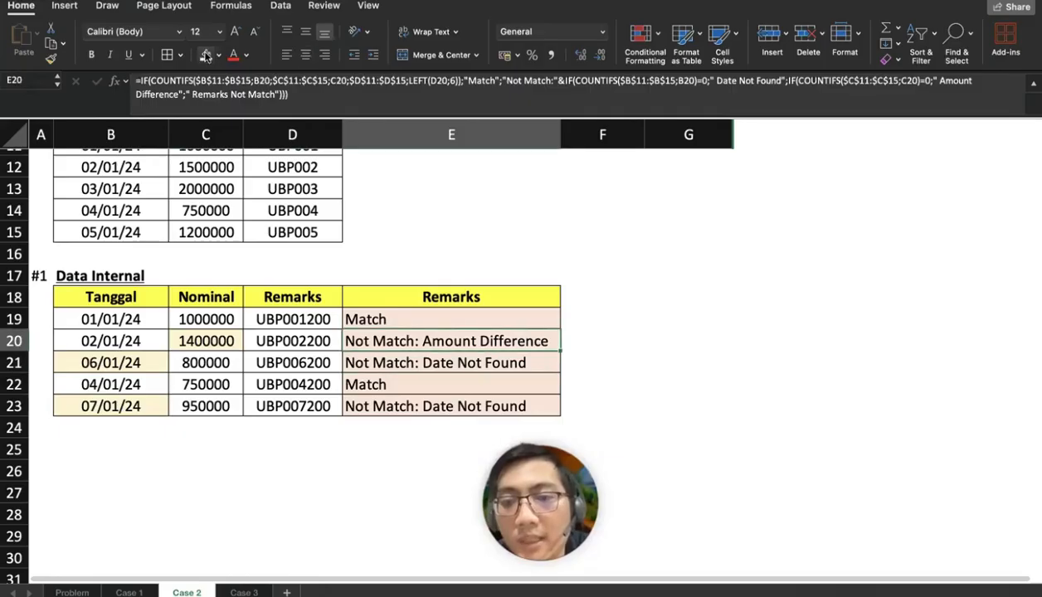
{"action": "key", "text": "Down"}
{"action": "key", "text": "Down"}
{"action": "key", "text": "Down"}
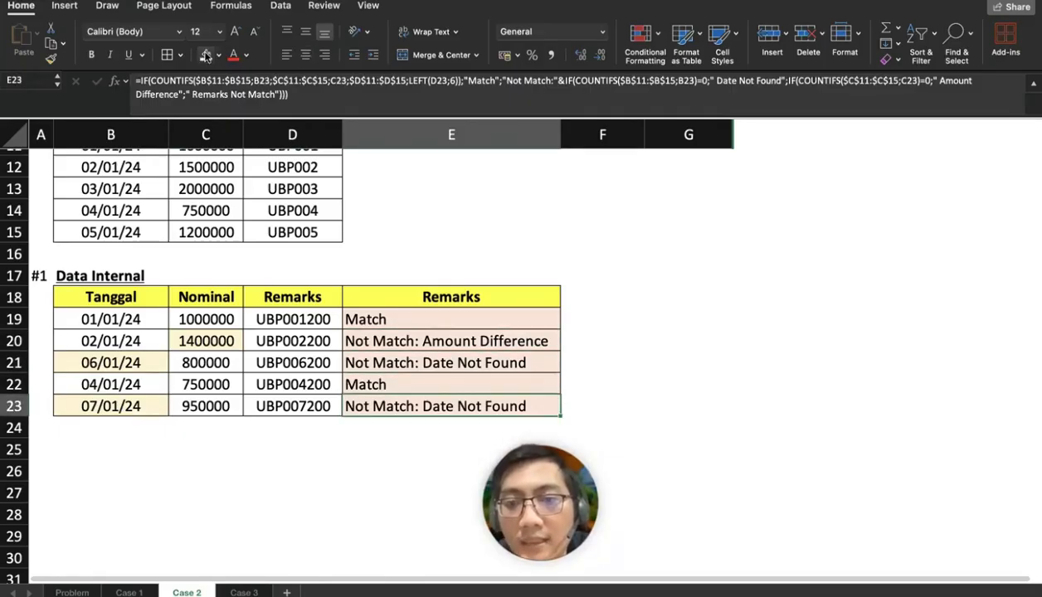
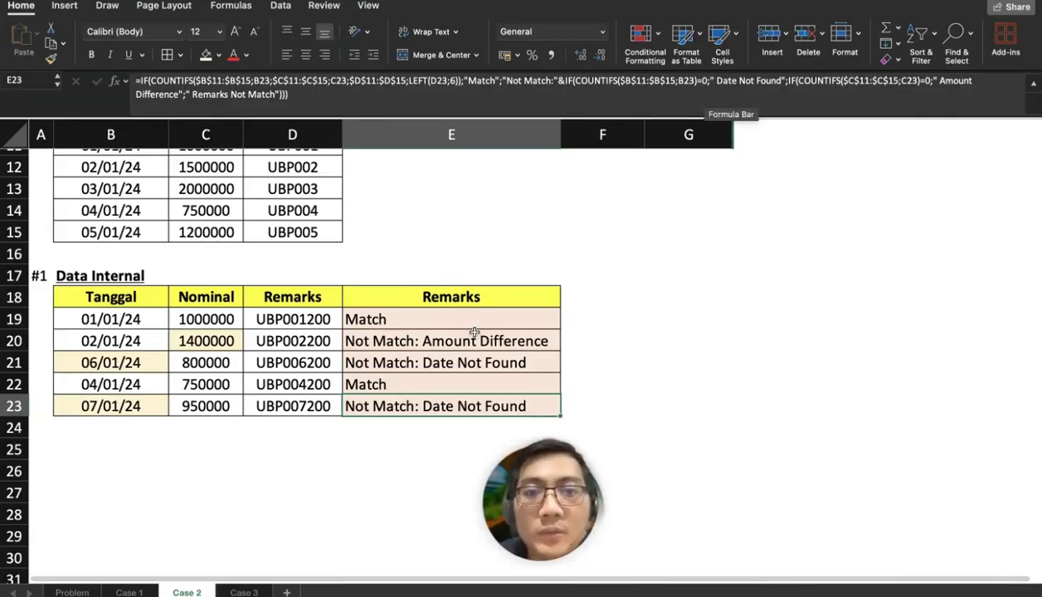
{"action": "scroll", "coordinate": [473, 329], "scroll_direction": "up", "scroll_amount": 2}
{"action": "scroll", "coordinate": [474, 330], "scroll_direction": "up", "scroll_amount": 3}
{"action": "scroll", "coordinate": [472, 333], "scroll_direction": "down", "scroll_amount": 2}
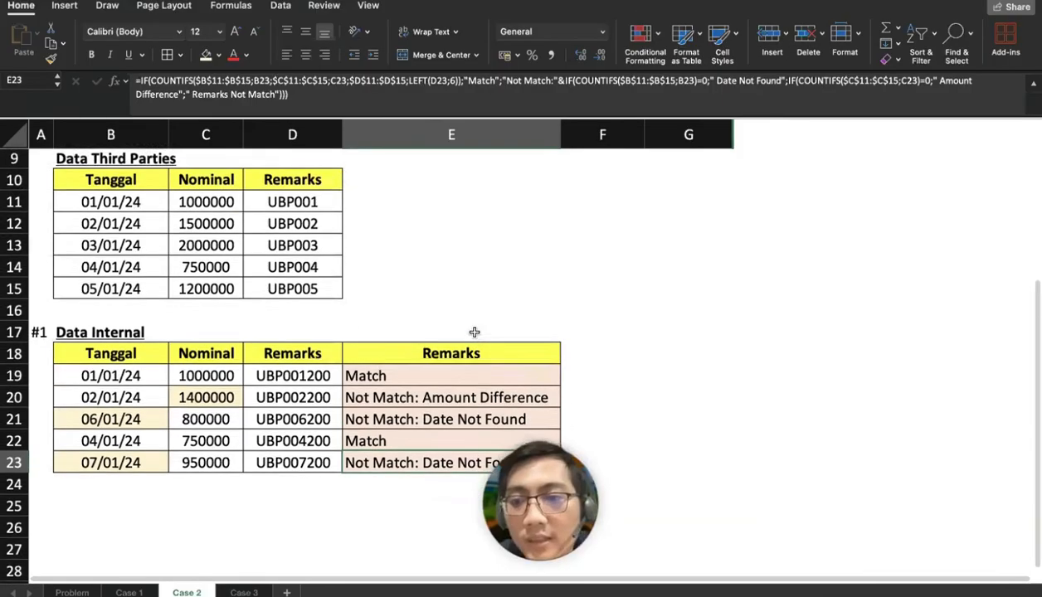
{"action": "scroll", "coordinate": [472, 332], "scroll_direction": "up", "scroll_amount": 1}
Copy the date test from E23's formula into B25 as =COUNTIFS($B$11:$B$15;B23)=0
{"action": "left_click", "coordinate": [705, 84]}
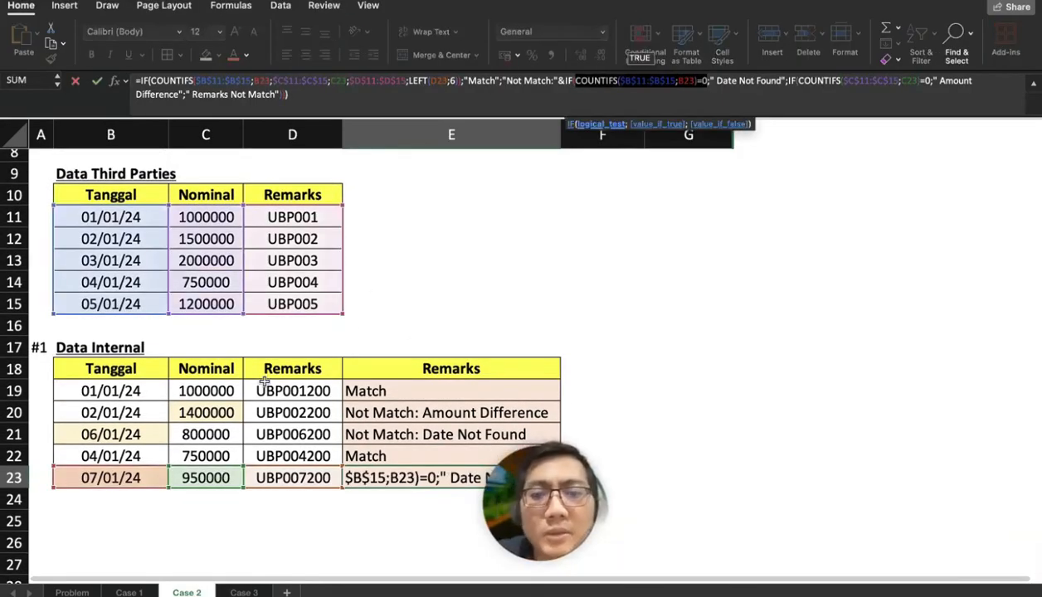
{"action": "left_click", "coordinate": [129, 517]}
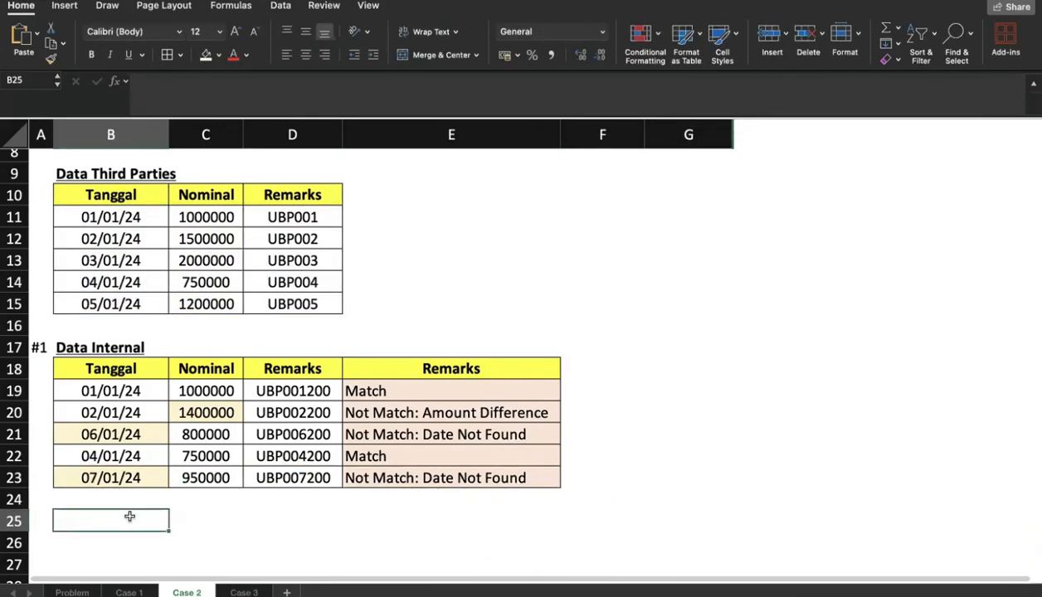
{"action": "type", "text": "=COUNTIFS($B$11:$B$15;B23)=0"}
{"action": "scroll", "coordinate": [198, 507], "scroll_direction": "down", "scroll_amount": 3}
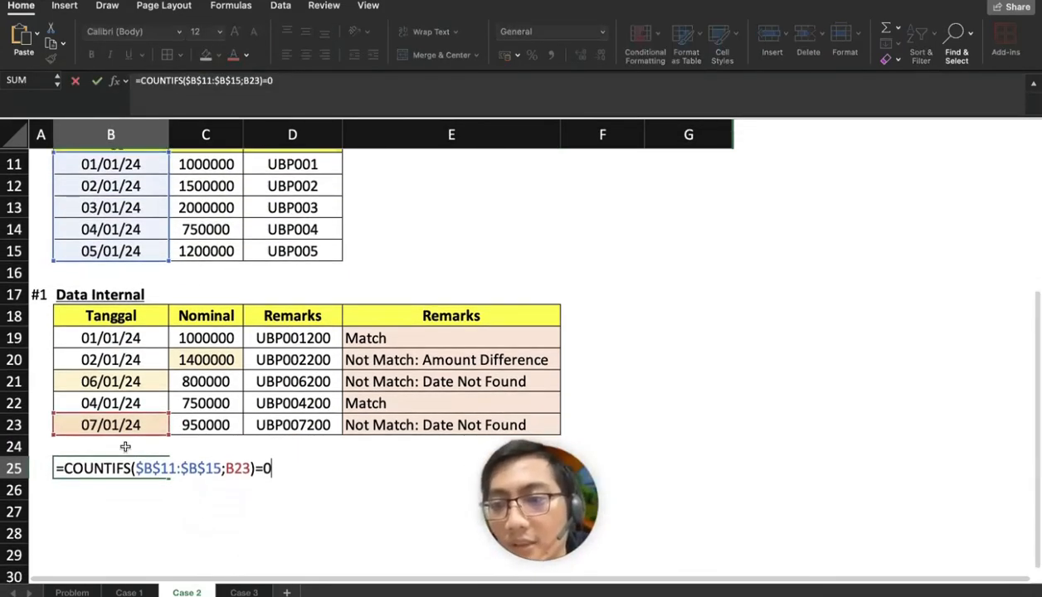
{"action": "scroll", "coordinate": [119, 229], "scroll_direction": "up", "scroll_amount": 3}
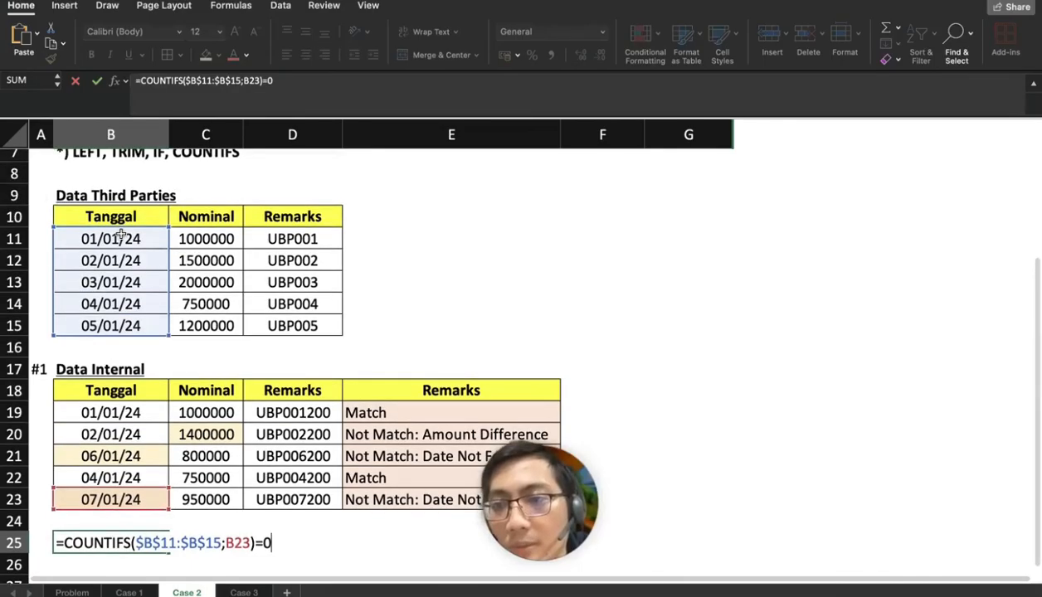
{"action": "scroll", "coordinate": [208, 415], "scroll_direction": "down", "scroll_amount": 4}
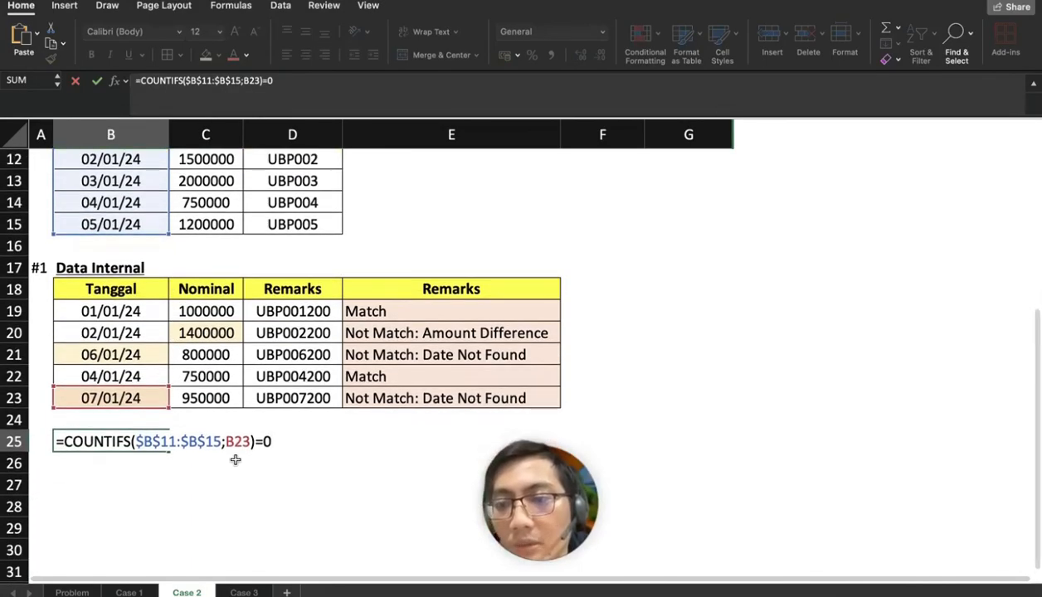
{"action": "key", "text": "Return"}
{"action": "key", "text": "Up"}
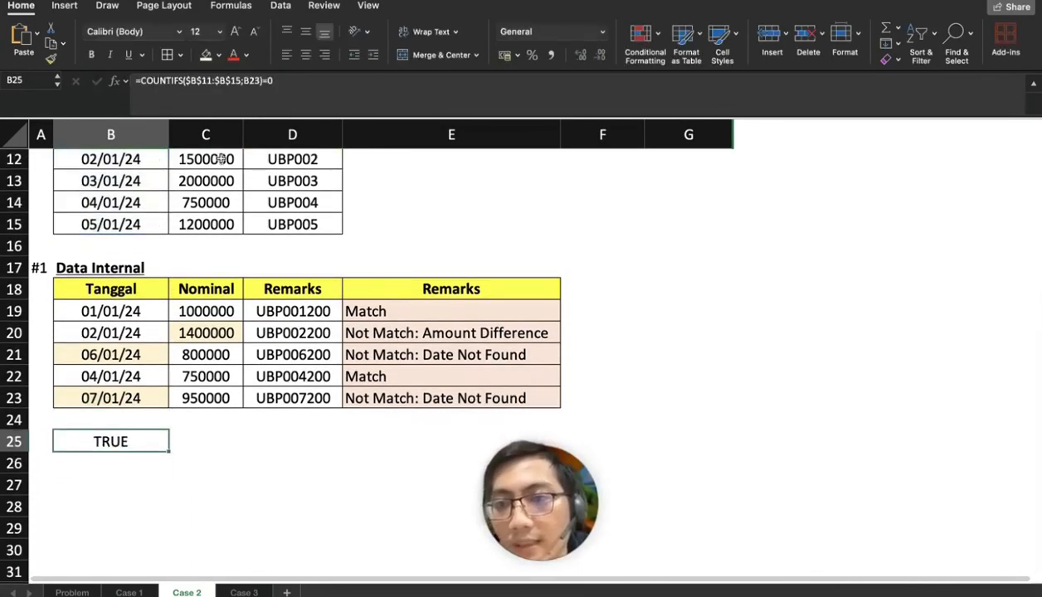
Compare the date in B23 with the Data Third Parties dates and check the test formula in B25
{"action": "scroll", "coordinate": [176, 222], "scroll_direction": "up", "scroll_amount": 1}
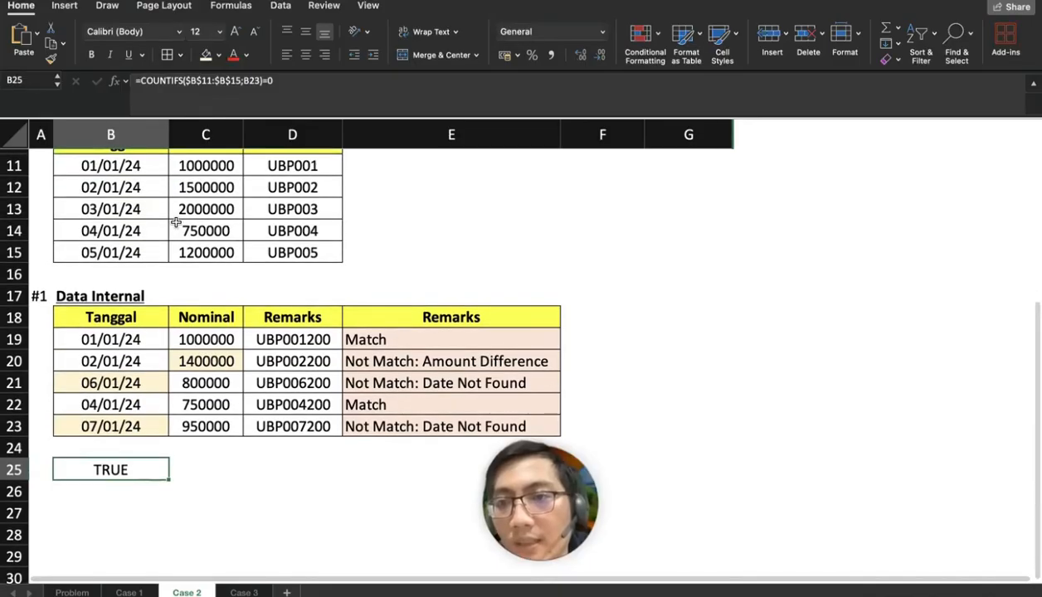
{"action": "scroll", "coordinate": [176, 222], "scroll_direction": "up", "scroll_amount": 1}
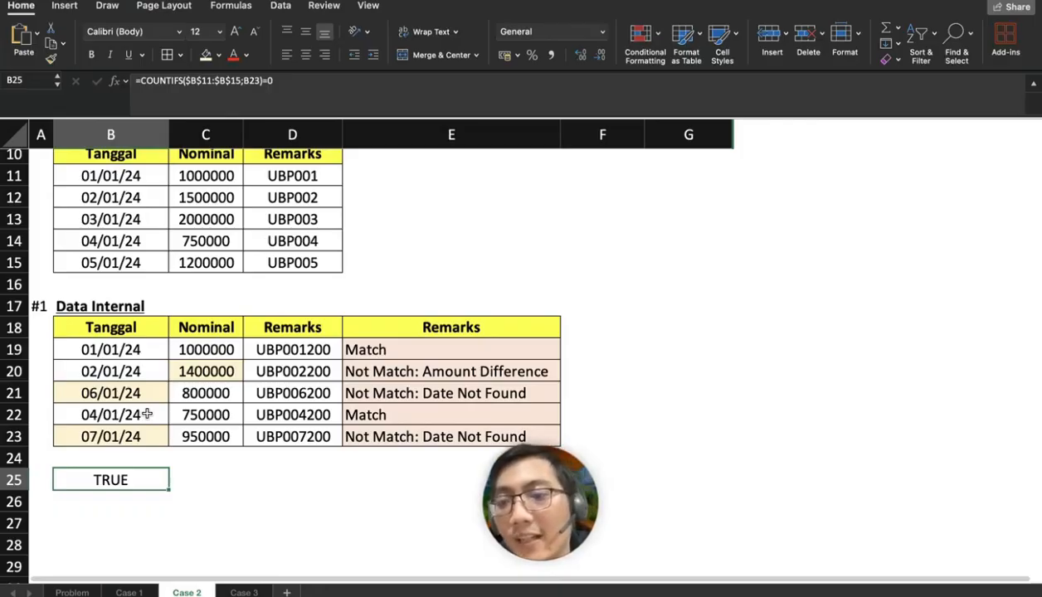
{"action": "left_click", "coordinate": [126, 432]}
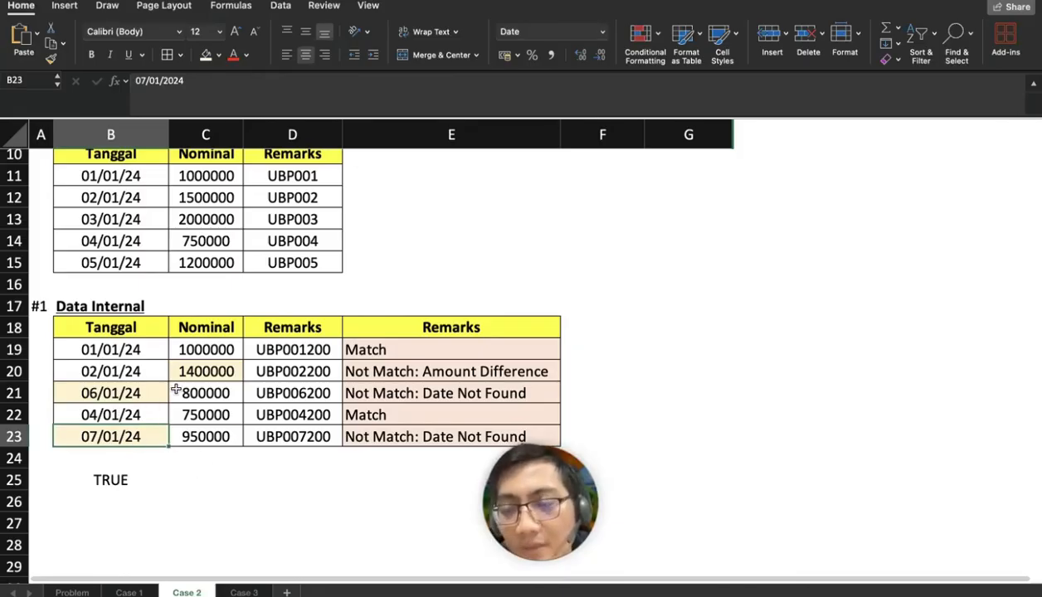
{"action": "scroll", "coordinate": [121, 205], "scroll_direction": "up", "scroll_amount": 1}
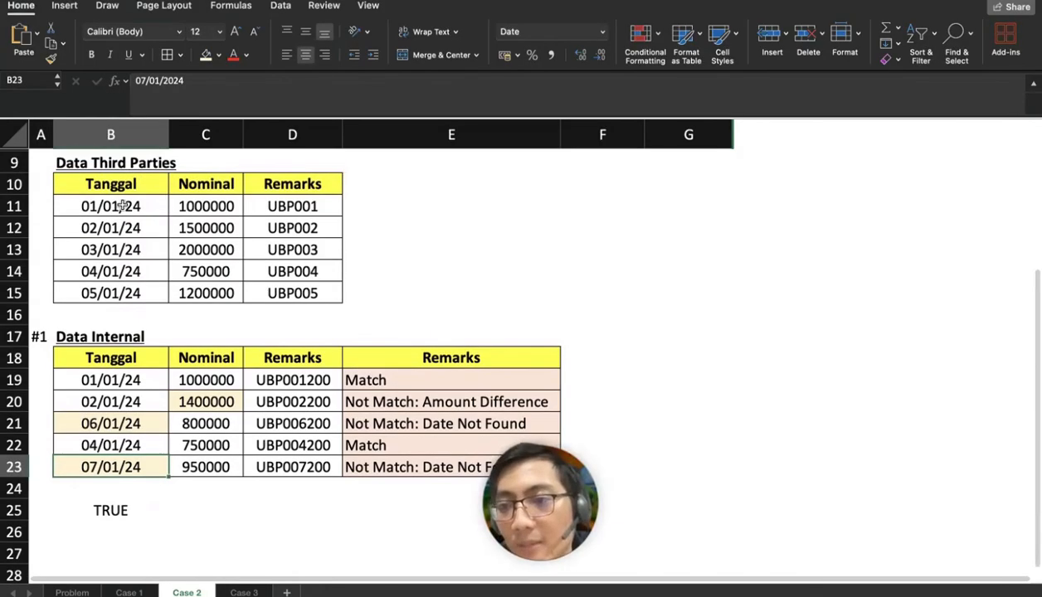
{"action": "left_click", "coordinate": [100, 510]}
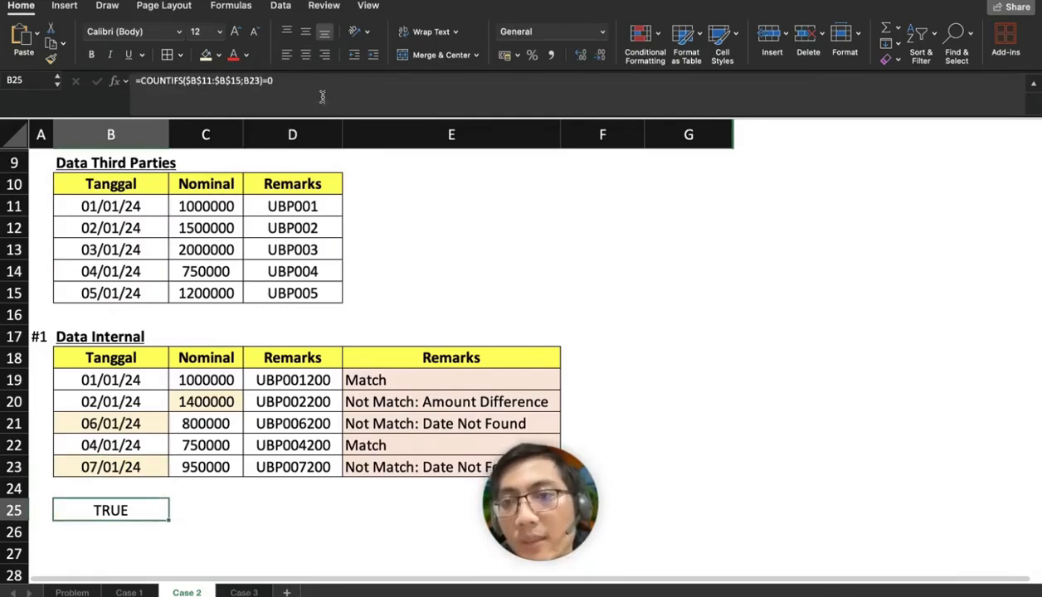
Examine the "Date Not Found" argument in E20's formula, leave it unedited, and return to the Case 2 task description
{"action": "left_click", "coordinate": [397, 401]}
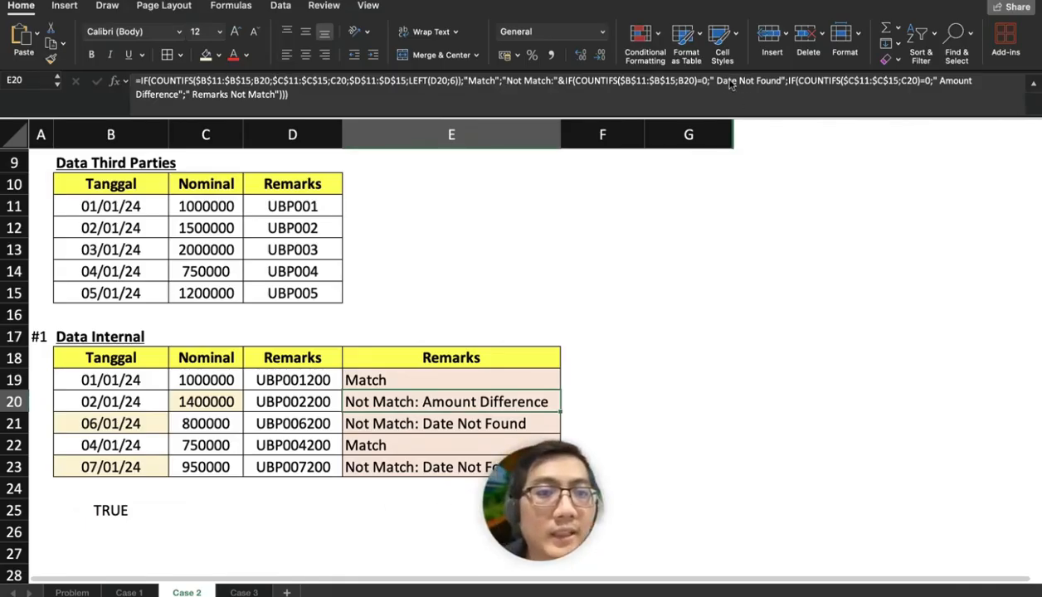
{"action": "left_click_drag", "start_coordinate": [717, 81], "coordinate": [782, 81]}
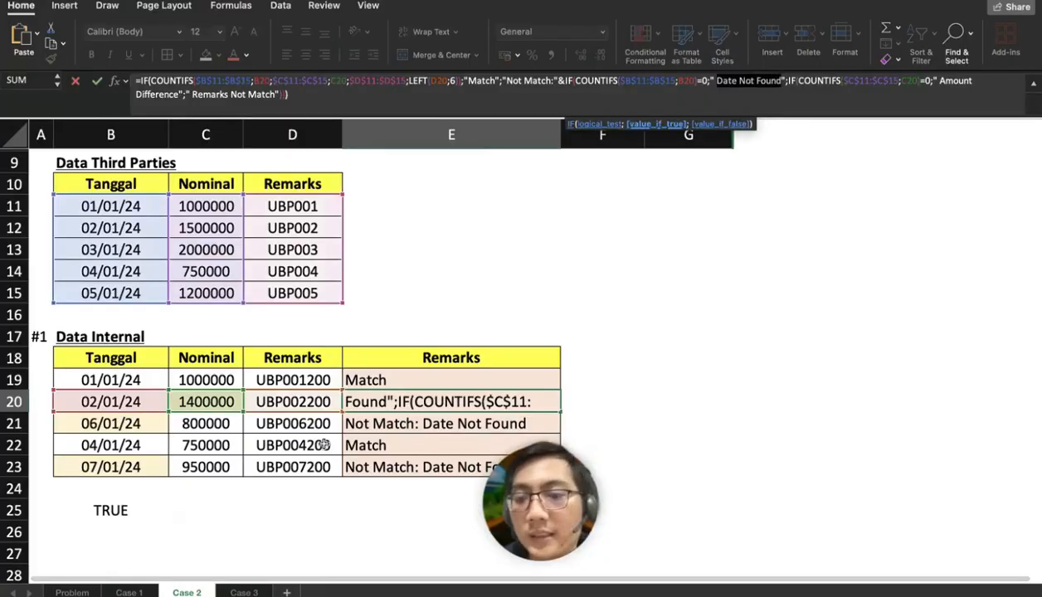
{"action": "left_click", "coordinate": [316, 348]}
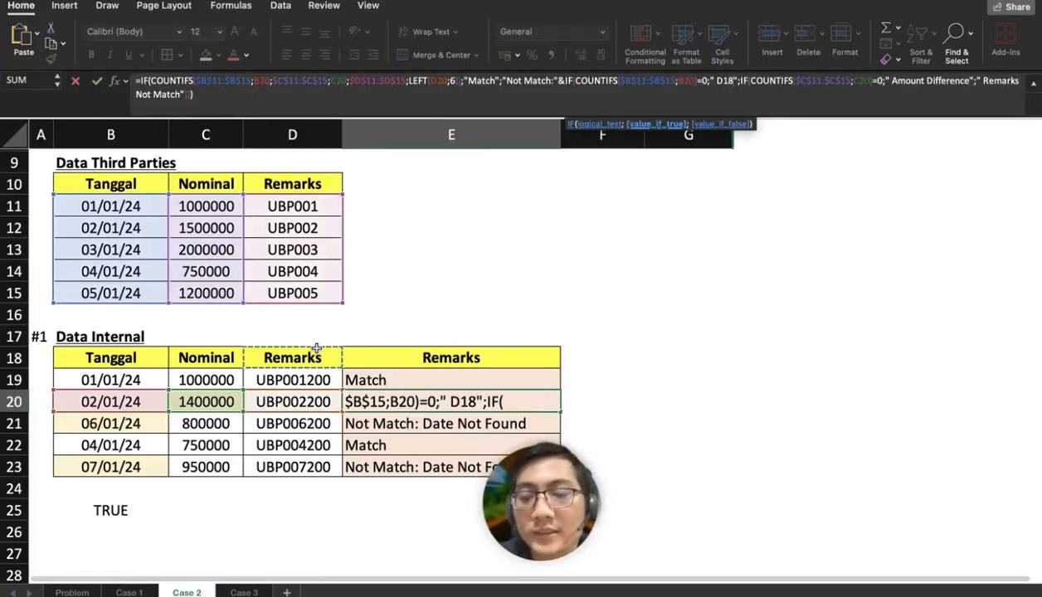
{"action": "key", "text": "Escape"}
{"action": "scroll", "coordinate": [396, 391], "scroll_direction": "down", "scroll_amount": 1}
{"action": "scroll", "coordinate": [396, 391], "scroll_direction": "up", "scroll_amount": 5}
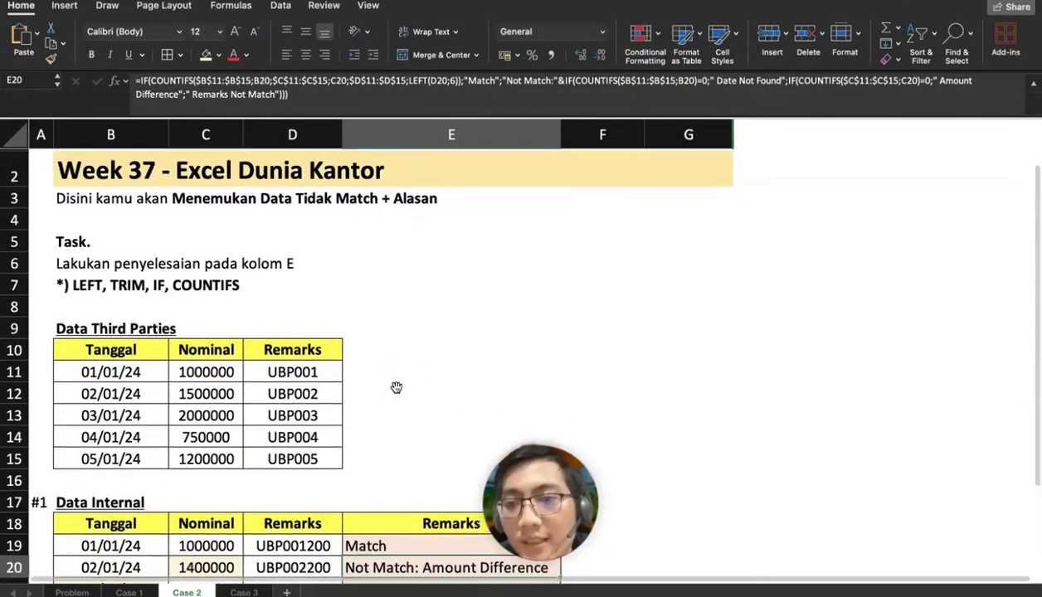
{"action": "scroll", "coordinate": [396, 387], "scroll_direction": "up", "scroll_amount": 1}
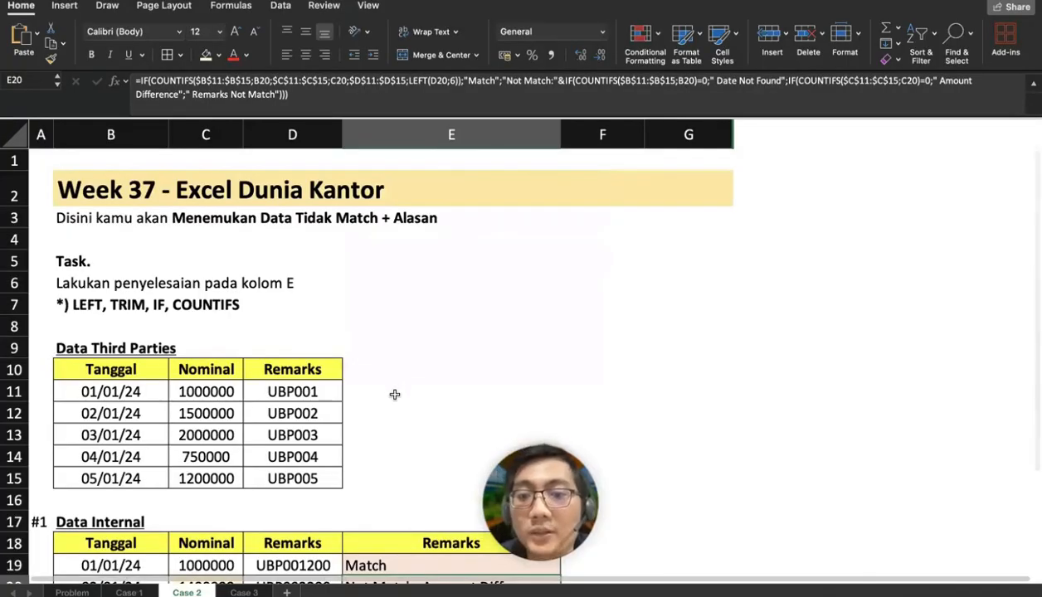
Review the Case 3 sheet's aging task, its empty Aging Category column and the category rules below
{"action": "left_click", "coordinate": [255, 594]}
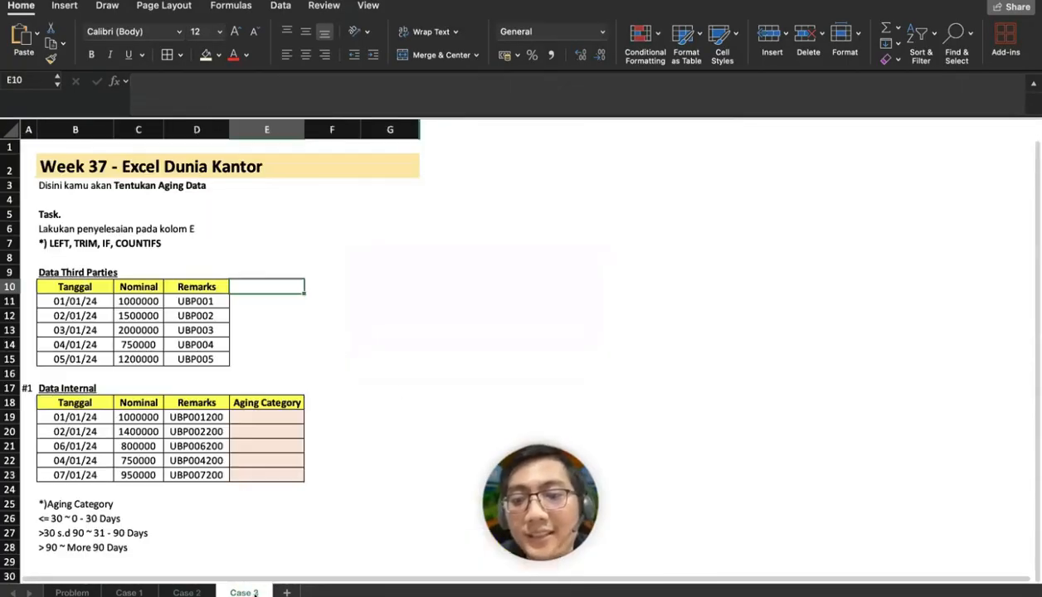
{"action": "scroll", "coordinate": [290, 313], "scroll_direction": "up", "scroll_amount": 5}
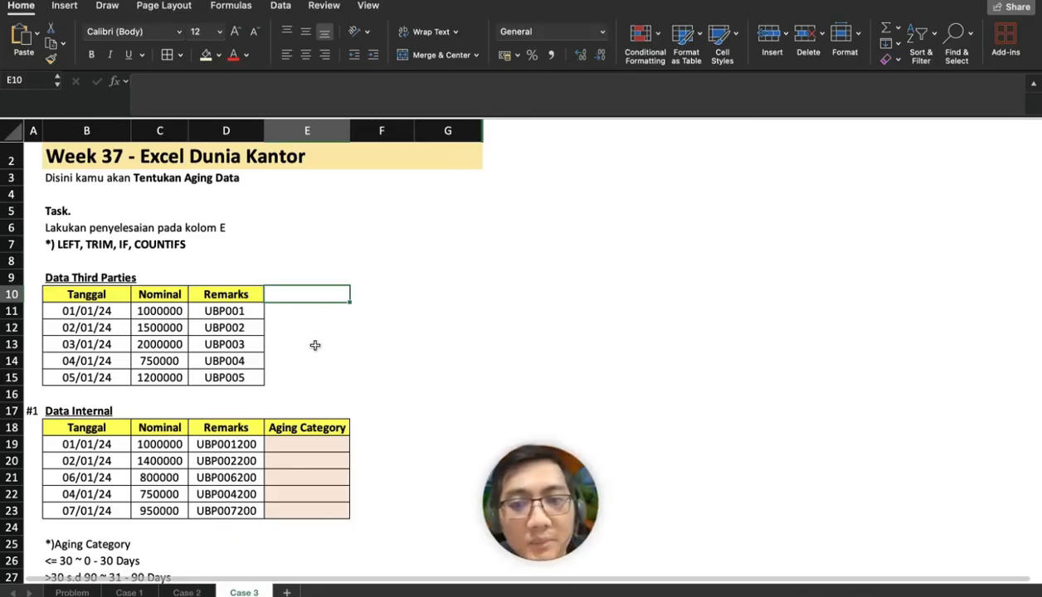
{"action": "left_click", "coordinate": [327, 443]}
{"action": "scroll", "coordinate": [332, 444], "scroll_direction": "down", "scroll_amount": 5}
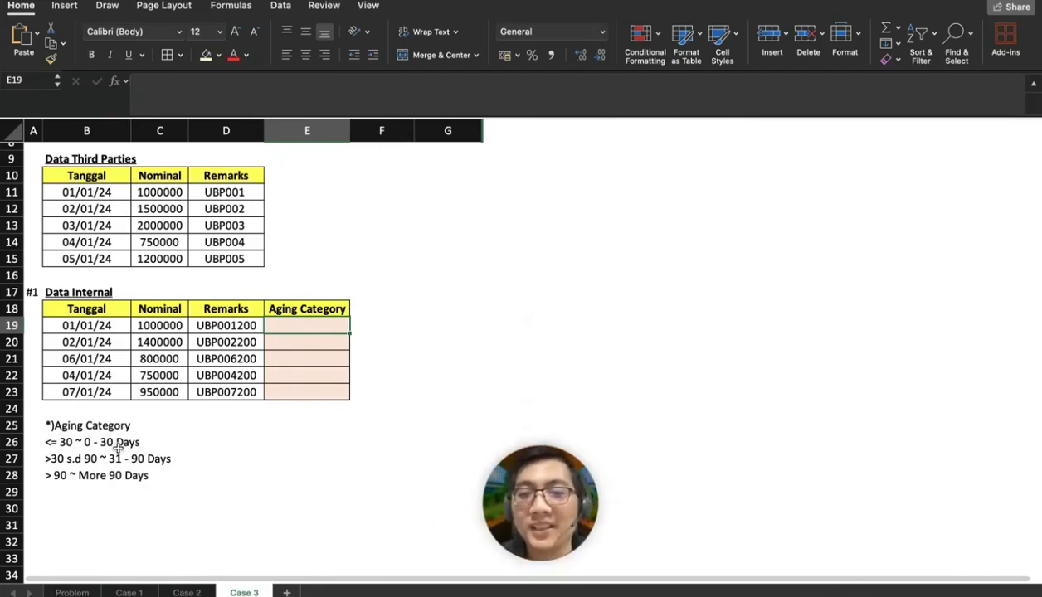
In the Case 2 sheet, display E19's formula with =FORMULATEXT(E19) in E25 and move that cell to B26
{"action": "left_click", "coordinate": [186, 592]}
{"action": "scroll", "coordinate": [456, 356], "scroll_direction": "down", "scroll_amount": 3}
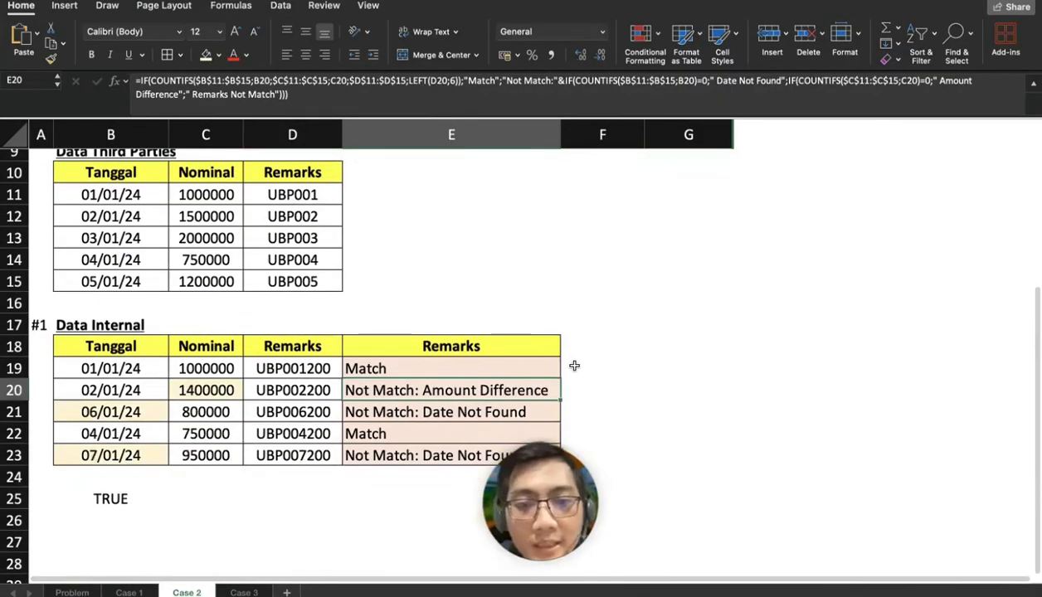
{"action": "scroll", "coordinate": [254, 440], "scroll_direction": "down", "scroll_amount": 1}
{"action": "left_click", "coordinate": [250, 429]}
{"action": "left_click", "coordinate": [279, 412]}
{"action": "left_click", "coordinate": [395, 418]}
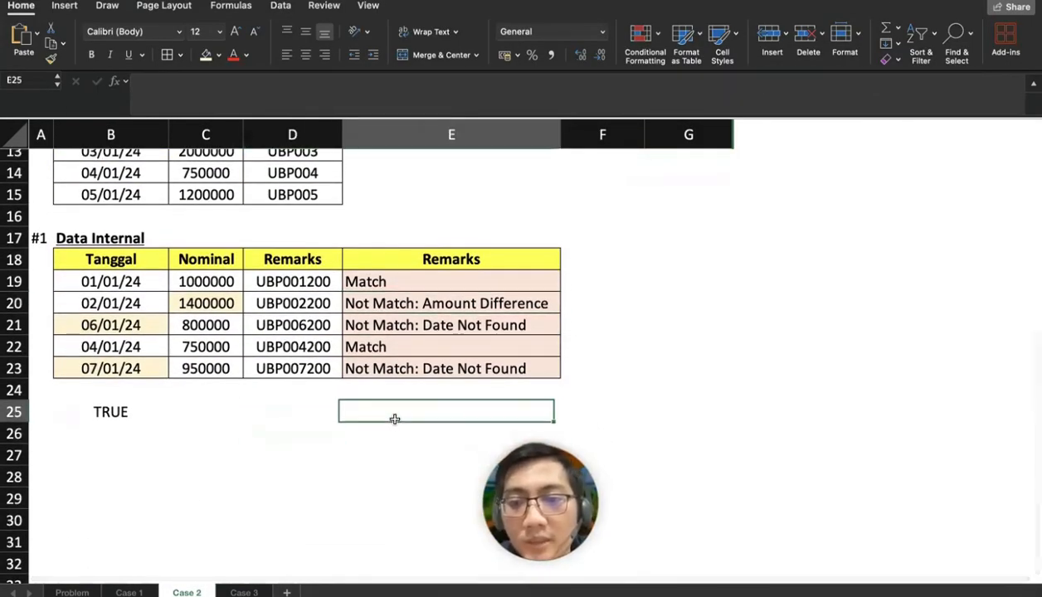
{"action": "type", "text": "=FORMUL"}
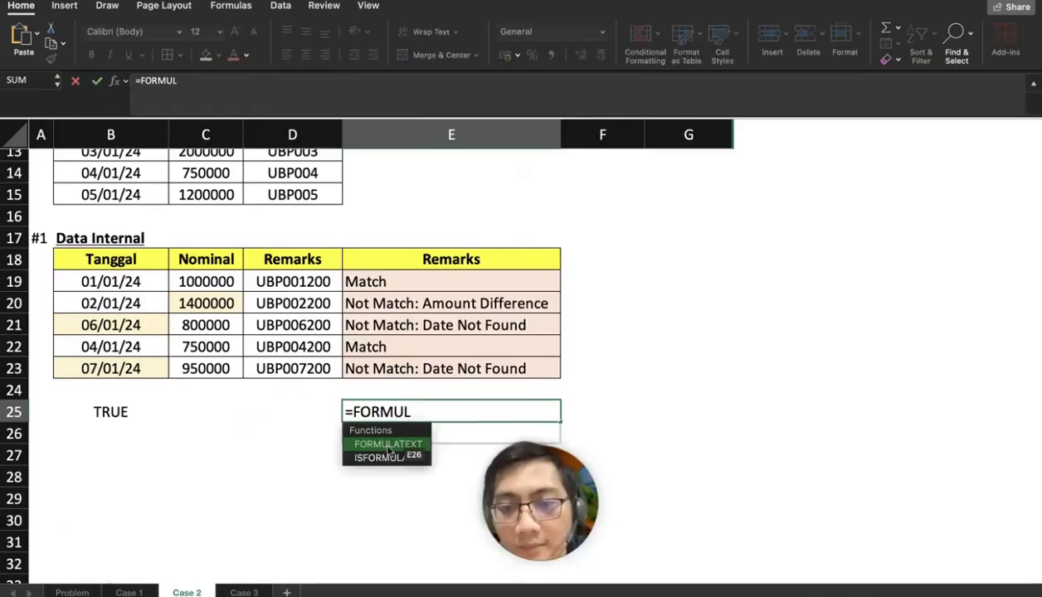
{"action": "key", "text": "Tab"}
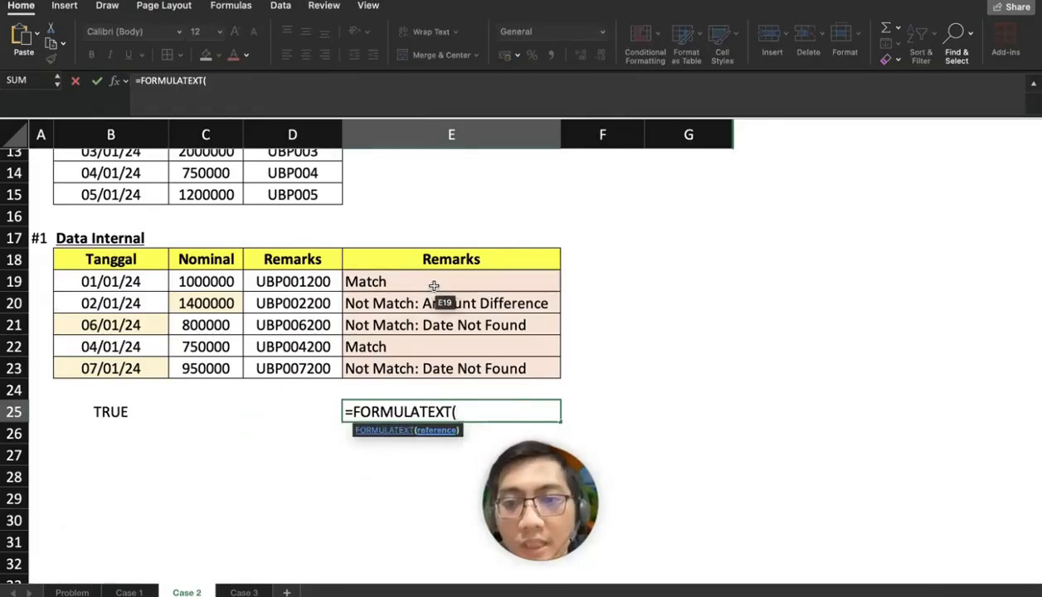
{"action": "left_click", "coordinate": [434, 286]}
{"action": "key", "text": "Return"}
{"action": "scroll", "coordinate": [522, 407], "scroll_direction": "down", "scroll_amount": 3}
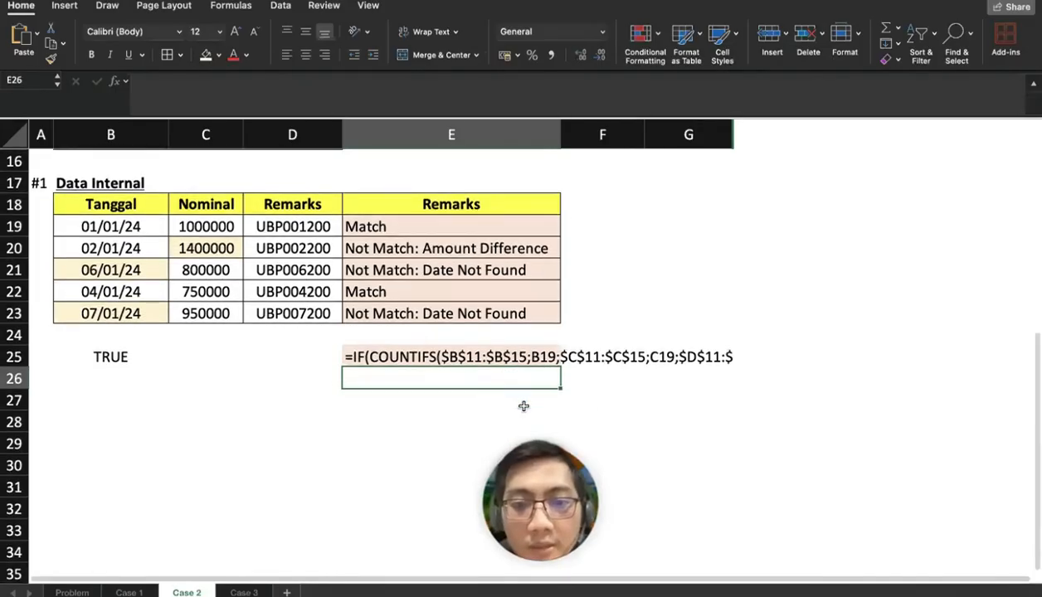
{"action": "left_click", "coordinate": [461, 355]}
{"action": "left_click_drag", "start_coordinate": [458, 367], "coordinate": [124, 388]}
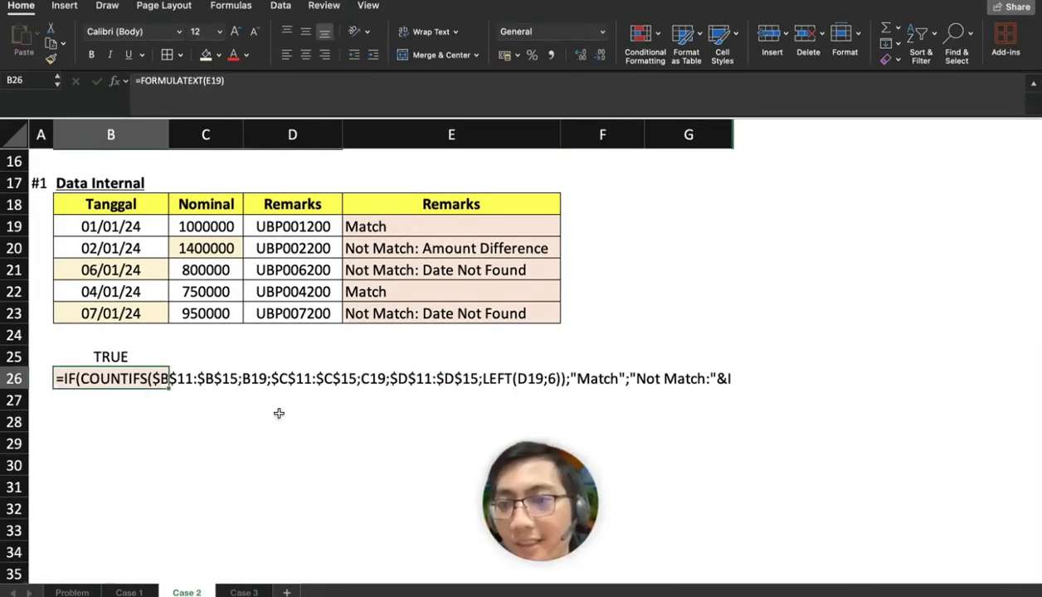
Merge and center B26:E28 around the formula text and turn on text wrapping
{"action": "mouse_move", "coordinate": [116, 375]}
{"action": "left_mouse_down"}
{"action": "mouse_move", "coordinate": [454, 419]}
{"action": "mouse_move", "coordinate": [452, 428]}
{"action": "left_mouse_up"}
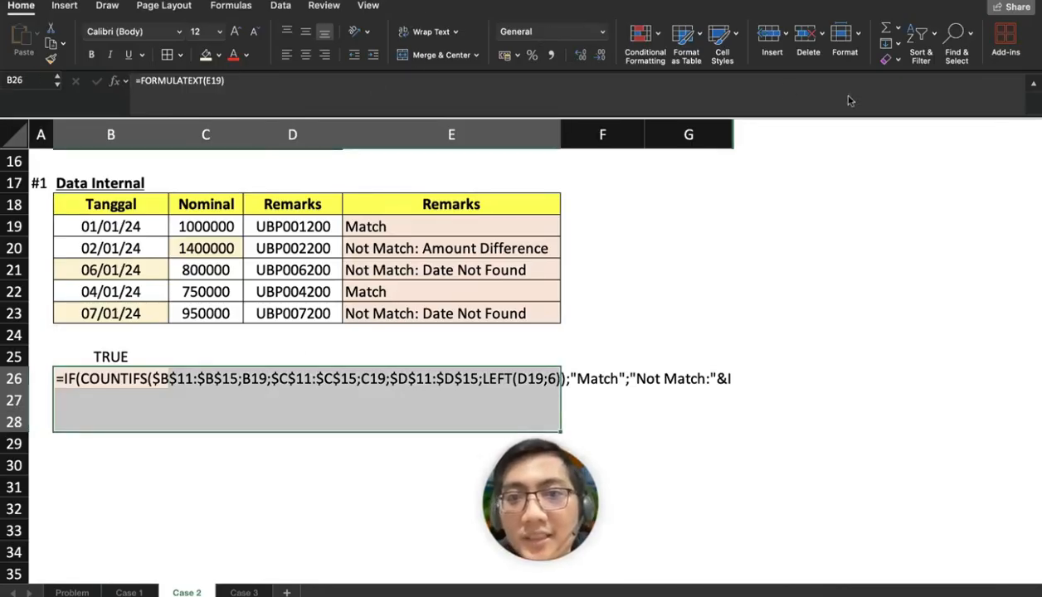
{"action": "left_click", "coordinate": [437, 55]}
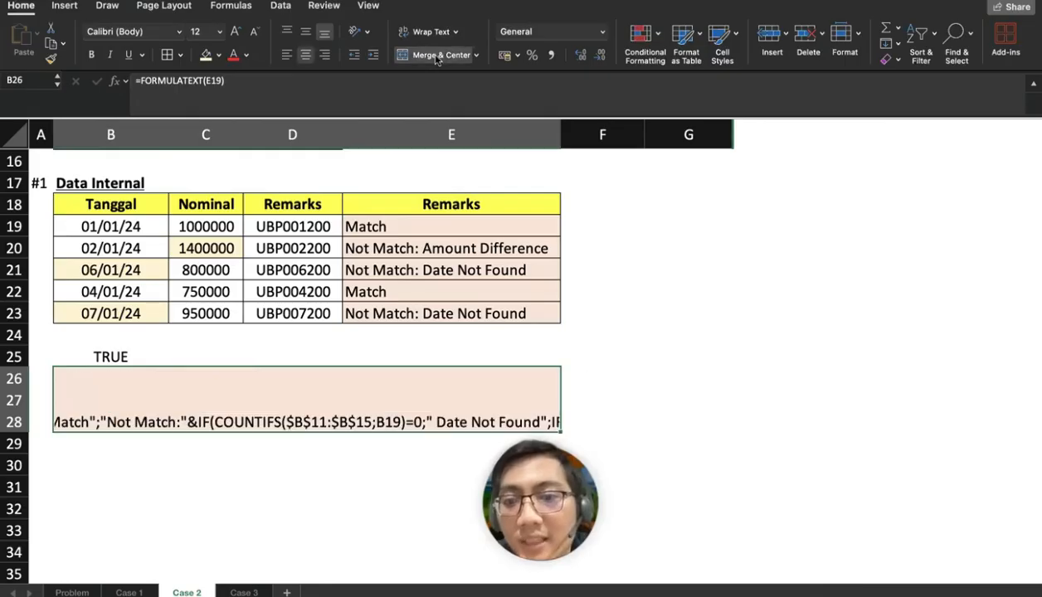
{"action": "left_click", "coordinate": [429, 32]}
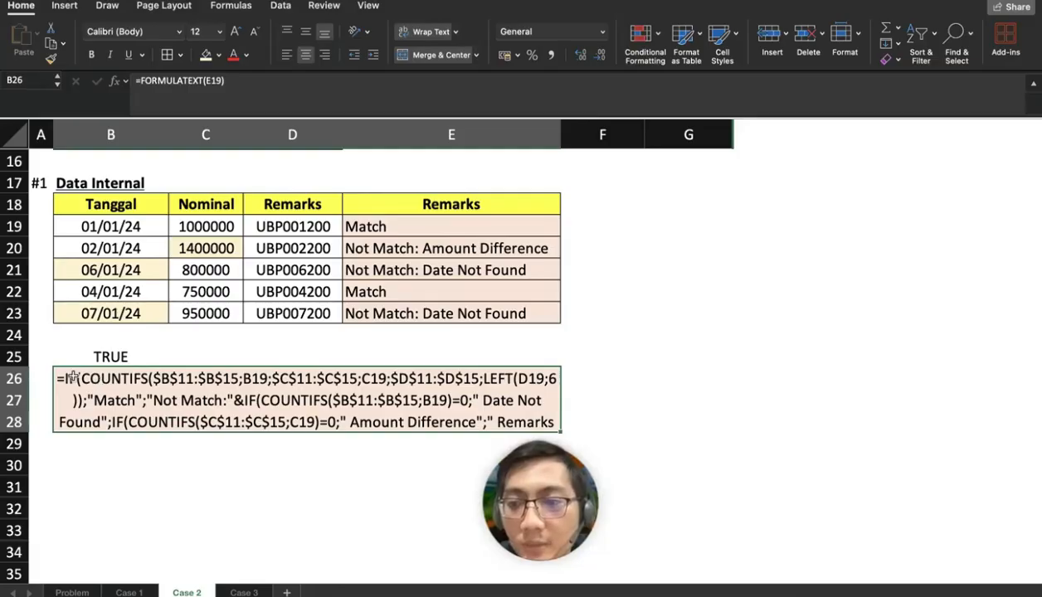
Extend the merged formula text block to B26:E29 and left-align its text
{"action": "mouse_move", "coordinate": [73, 378]}
{"action": "left_mouse_down"}
{"action": "mouse_move", "coordinate": [102, 522]}
{"action": "mouse_move", "coordinate": [102, 439]}
{"action": "mouse_move", "coordinate": [103, 448]}
{"action": "left_mouse_up"}
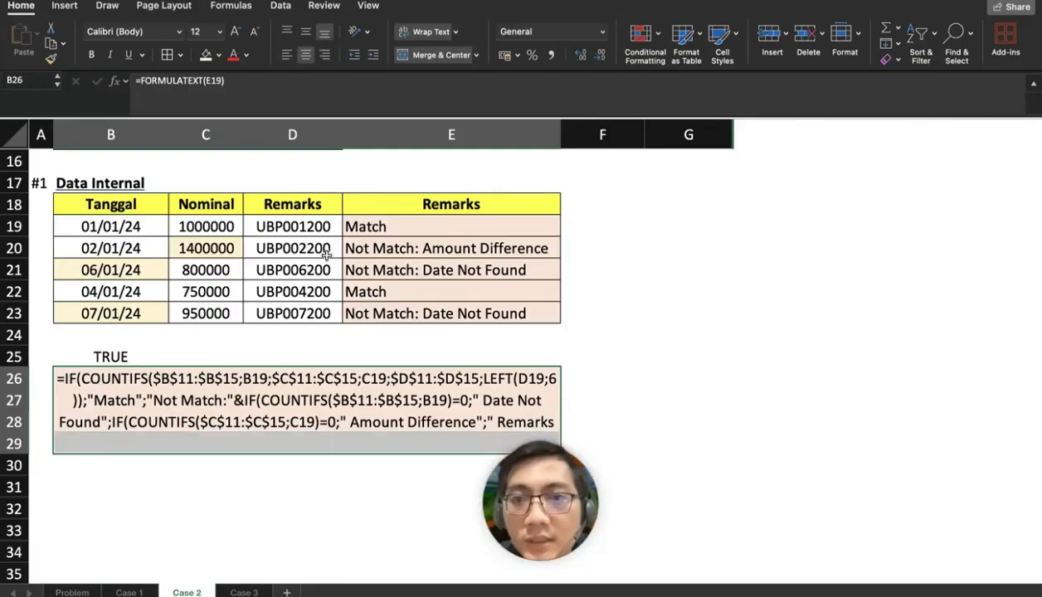
{"action": "left_click", "coordinate": [414, 56]}
{"action": "left_click", "coordinate": [414, 56]}
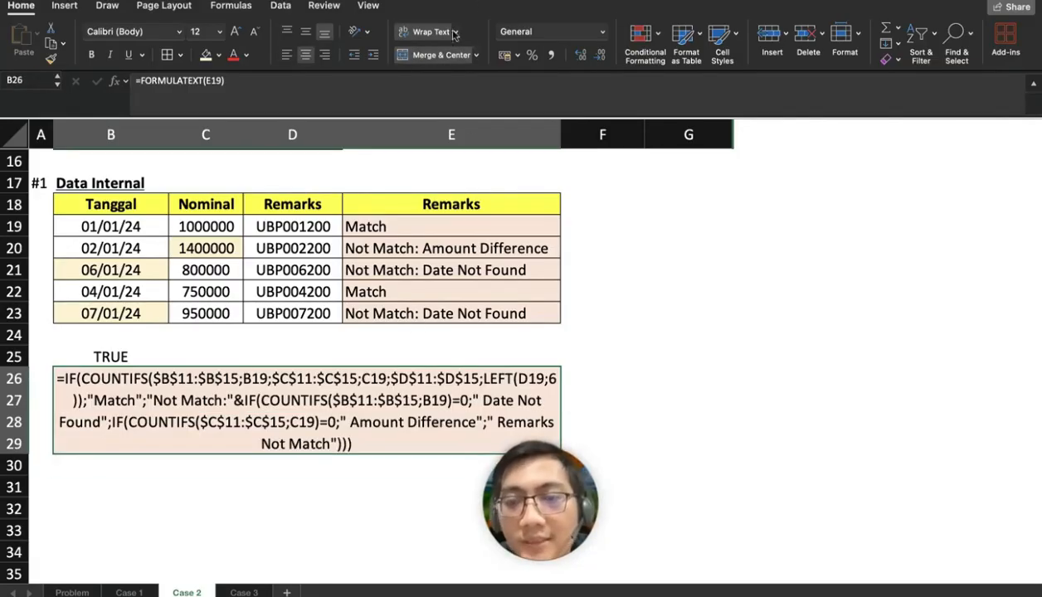
{"action": "left_click", "coordinate": [286, 55]}
{"action": "left_click", "coordinate": [240, 474]}
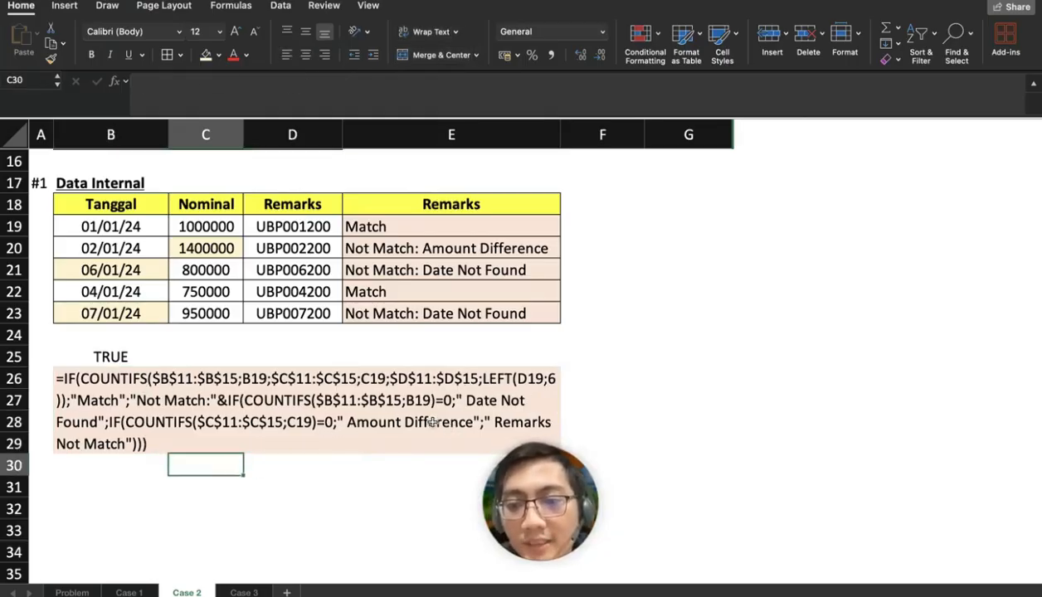
{"action": "scroll", "coordinate": [465, 426], "scroll_direction": "down", "scroll_amount": 2}
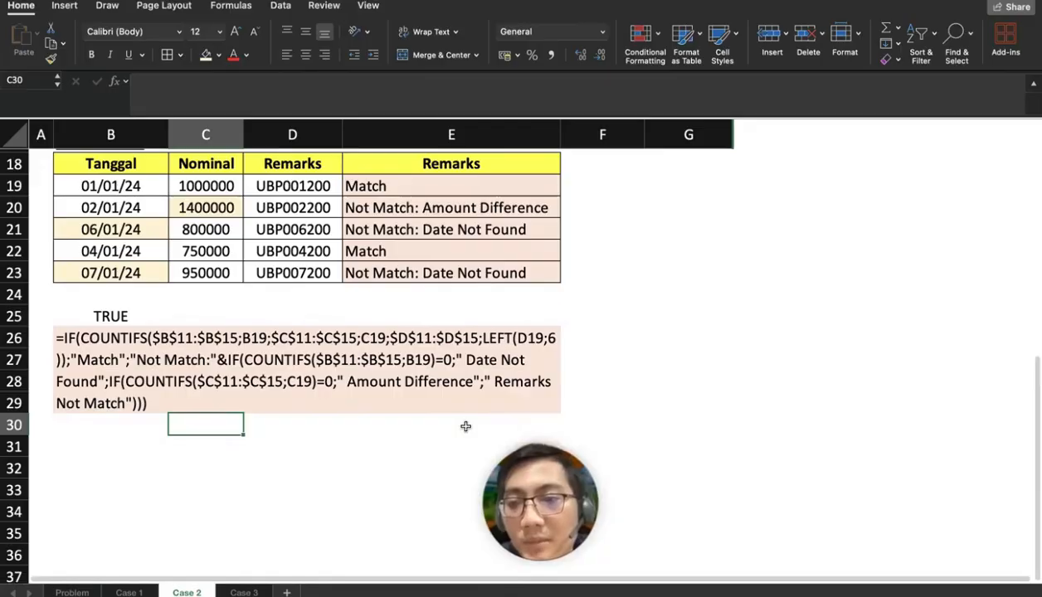
{"action": "scroll", "coordinate": [466, 426], "scroll_direction": "up", "scroll_amount": 1}
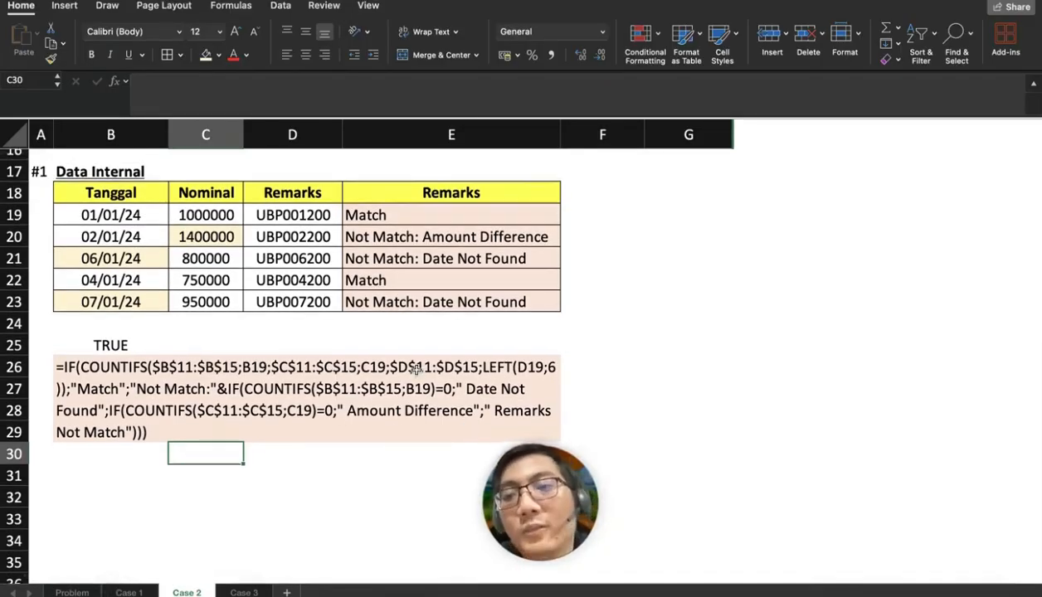
{"action": "scroll", "coordinate": [315, 464], "scroll_direction": "up", "scroll_amount": 3}
{"action": "left_click", "coordinate": [128, 592]}
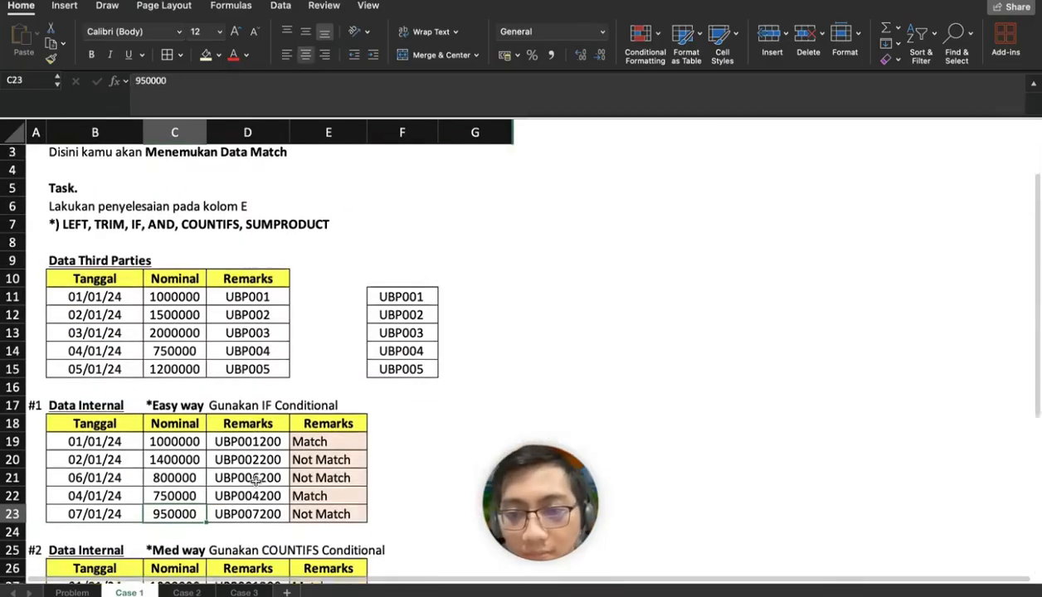
{"action": "scroll", "coordinate": [365, 373], "scroll_direction": "down", "scroll_amount": 5}
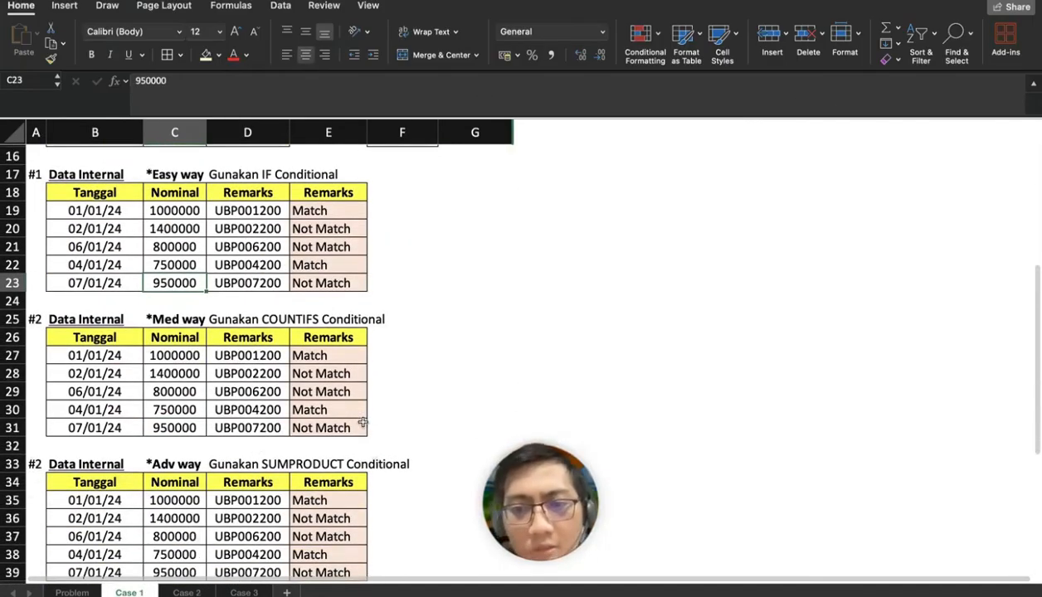
Clear the date test from cell B25 in the Case 2 sheet
{"action": "left_click", "coordinate": [180, 593]}
{"action": "left_click", "coordinate": [142, 427]}
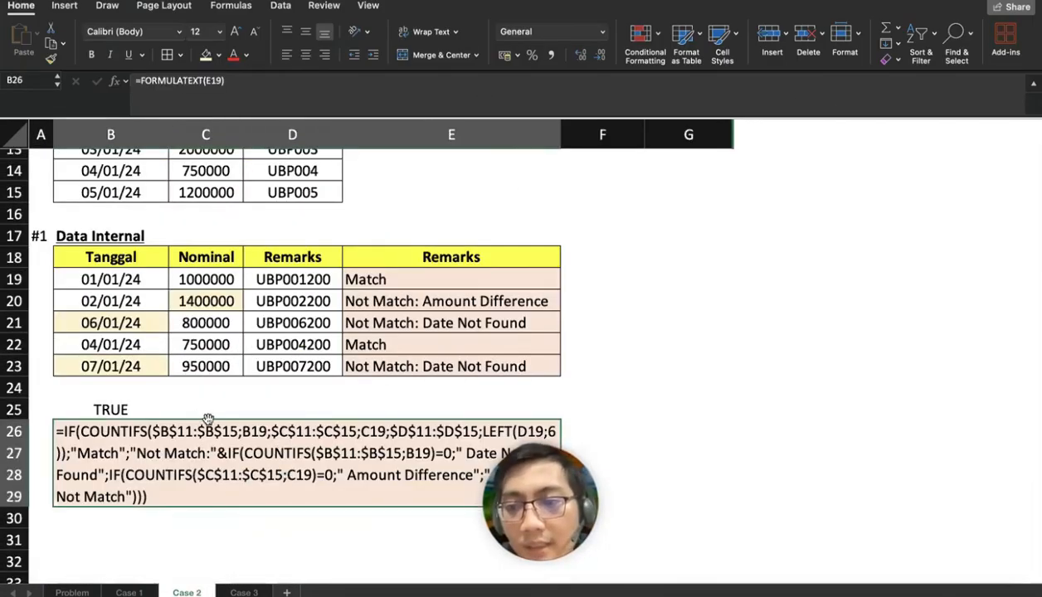
{"action": "left_click", "coordinate": [136, 410]}
{"action": "key", "text": "Delete"}
{"action": "scroll", "coordinate": [198, 399], "scroll_direction": "up", "scroll_amount": 6}
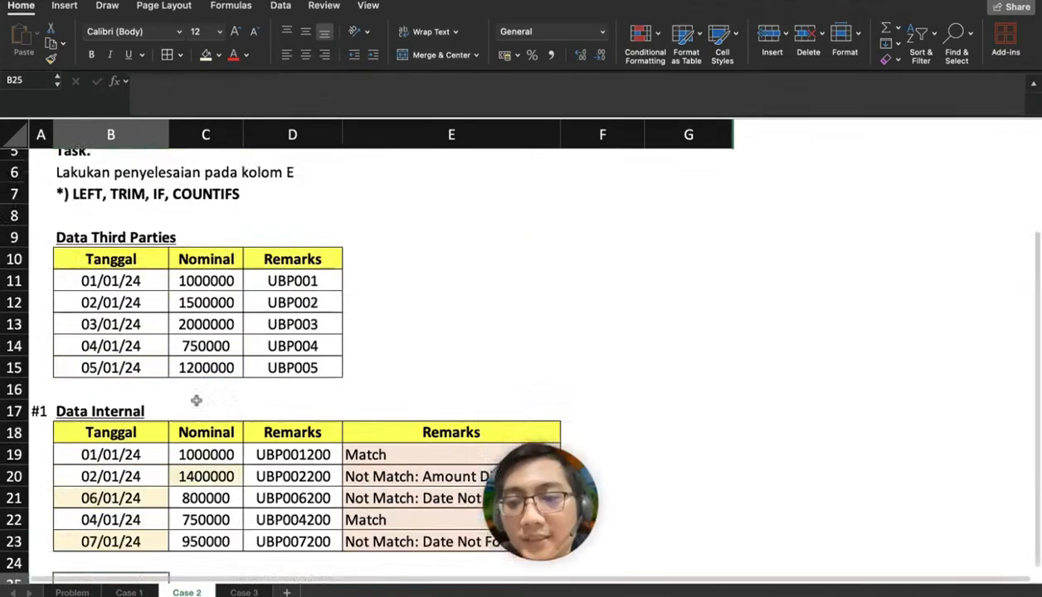
Switch to the Case 3 sheet and bring its Data Internal table and aging category rules into view
{"action": "left_click", "coordinate": [243, 593]}
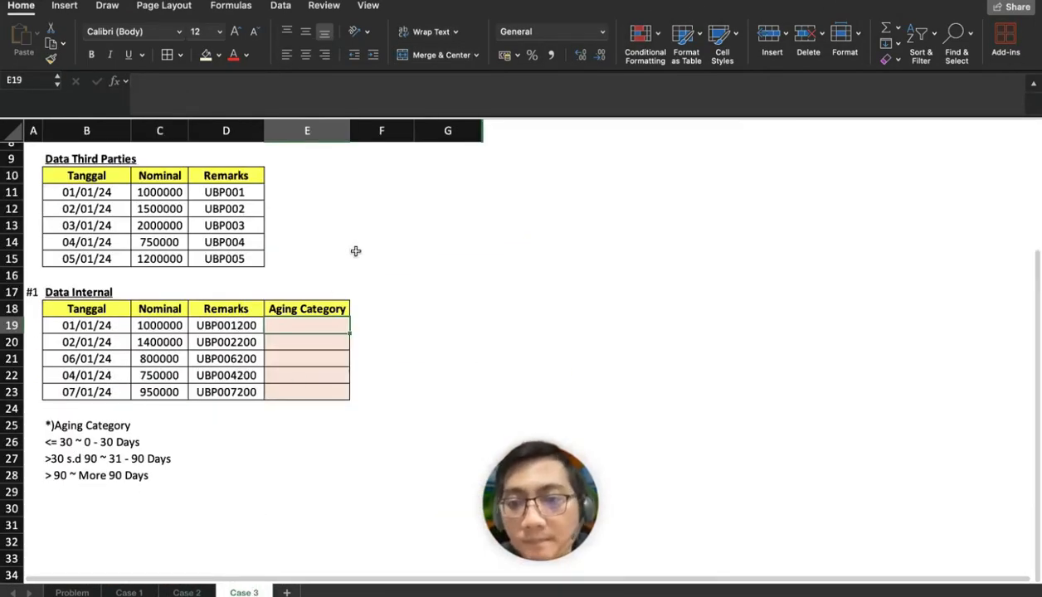
{"action": "scroll", "coordinate": [355, 251], "scroll_direction": "up", "scroll_amount": 5}
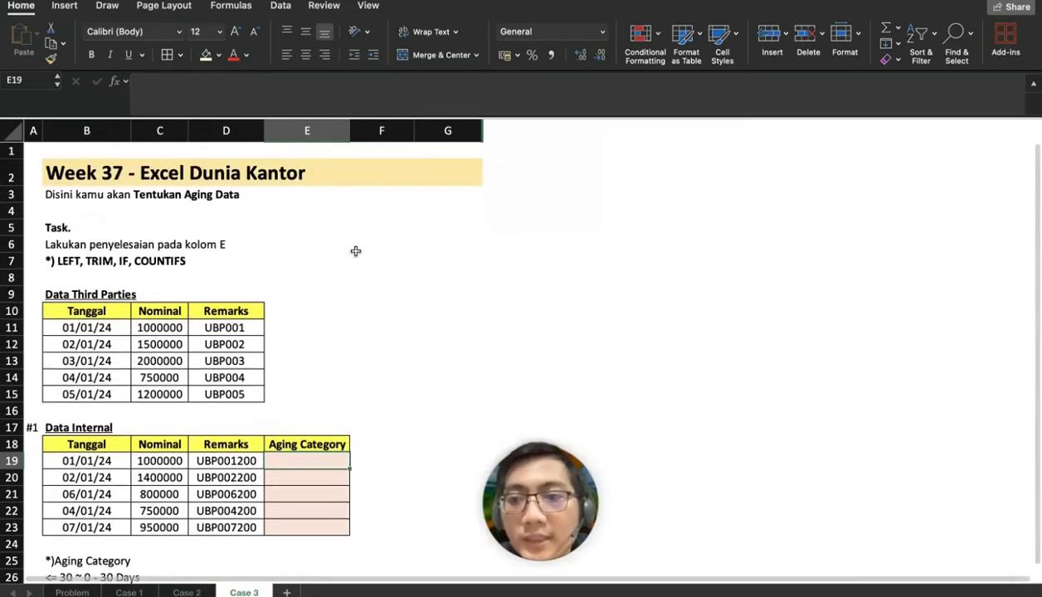
{"action": "scroll", "coordinate": [355, 251], "scroll_direction": "down", "scroll_amount": 2}
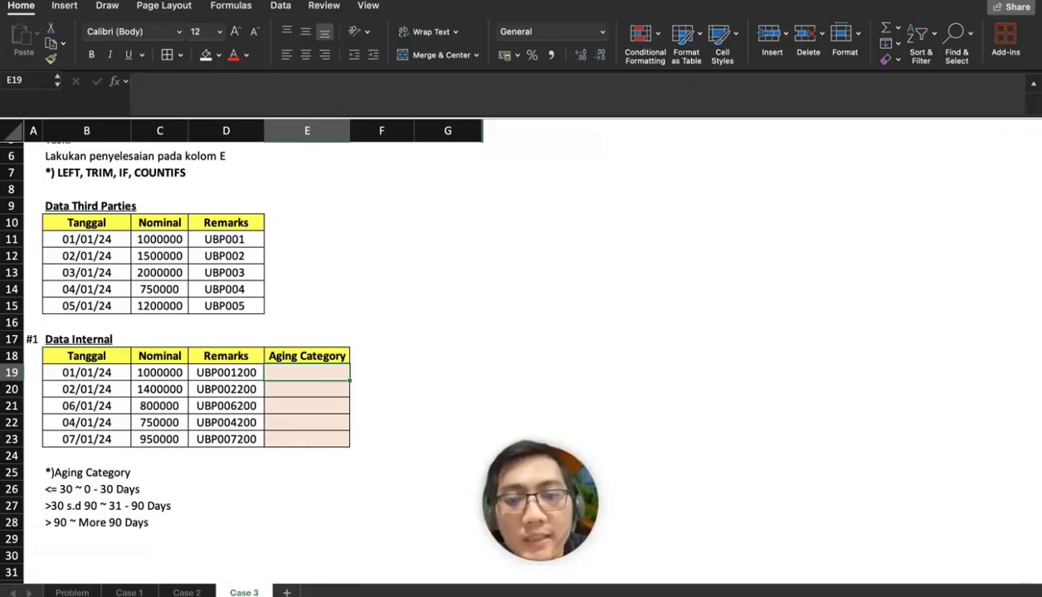
{"action": "type", "text": "=IF"}
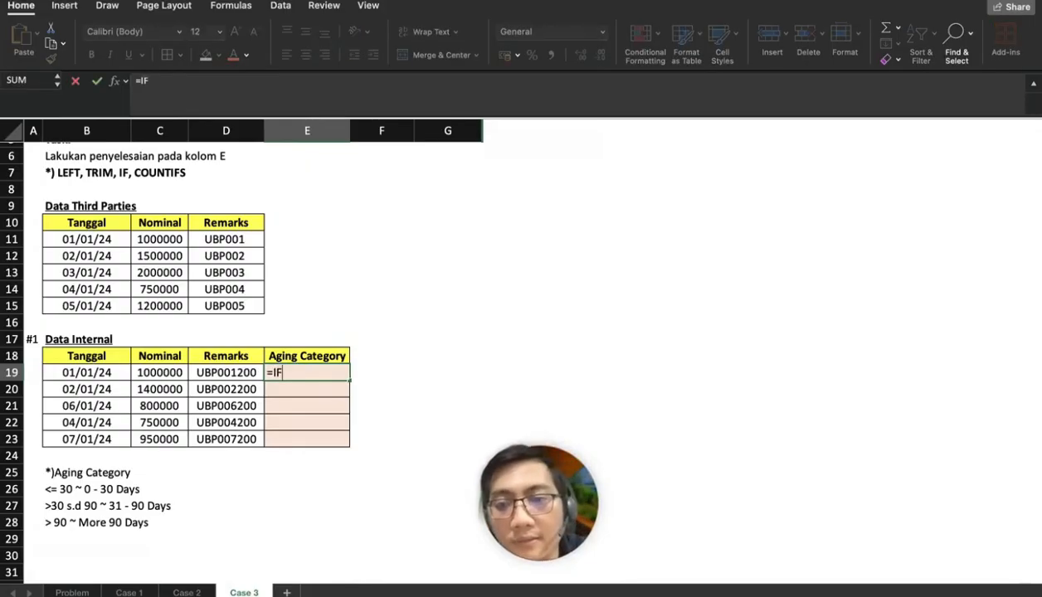
{"action": "type", "text": "(COUNT"}
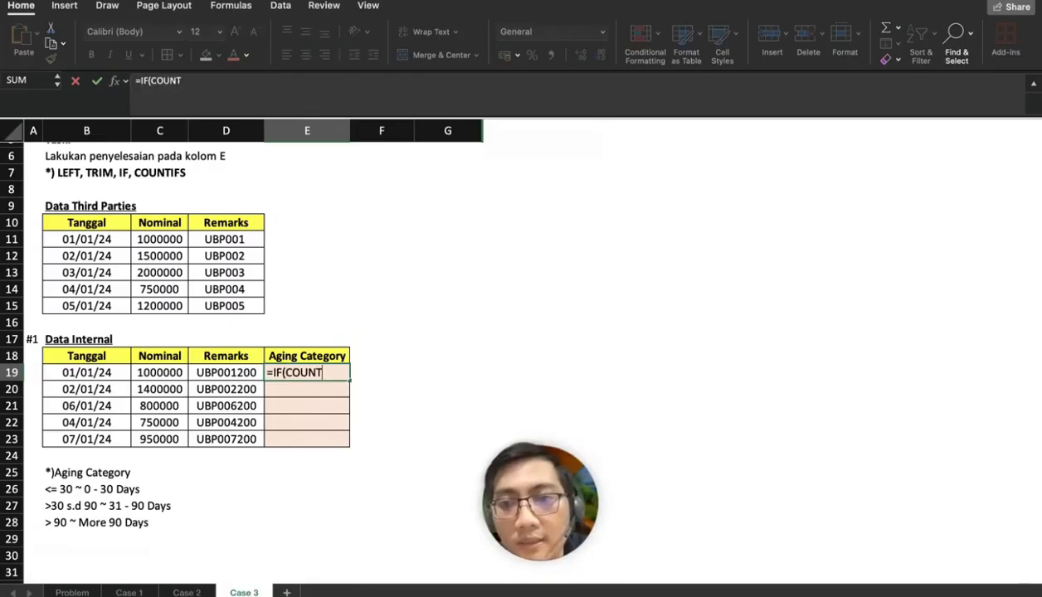
{"action": "type", "text": "IFS"}
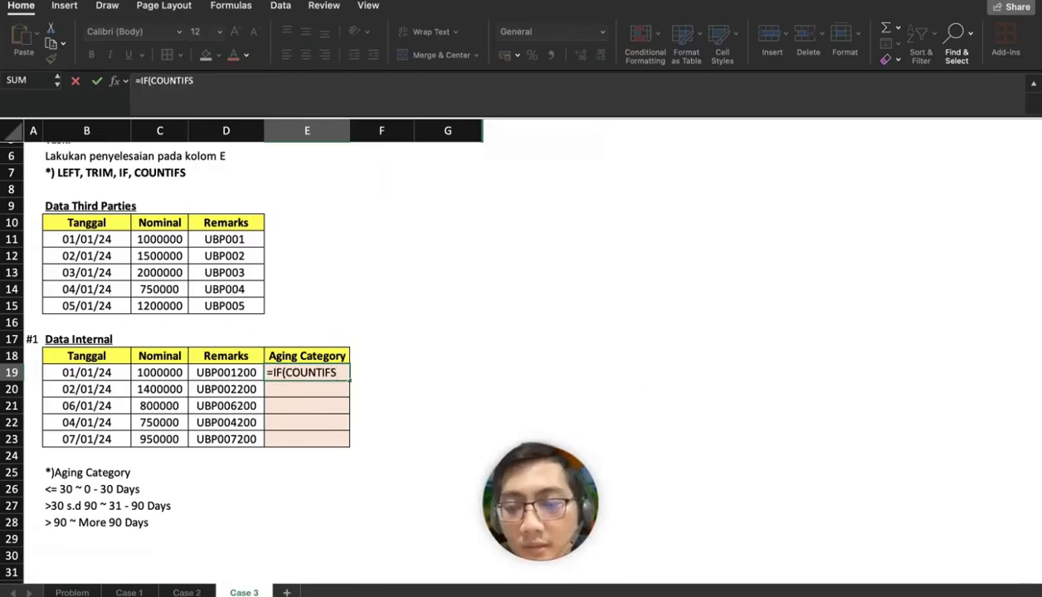
{"action": "key", "text": "Return"}
{"action": "key", "text": "Return"}
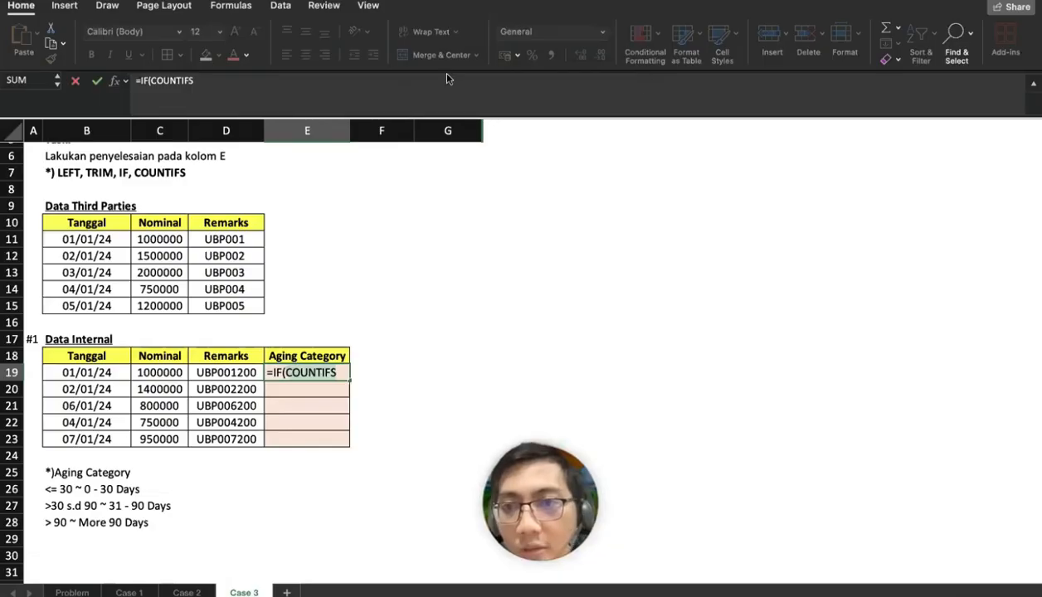
{"action": "left_click", "coordinate": [356, 86]}
{"action": "type", "text": "("}
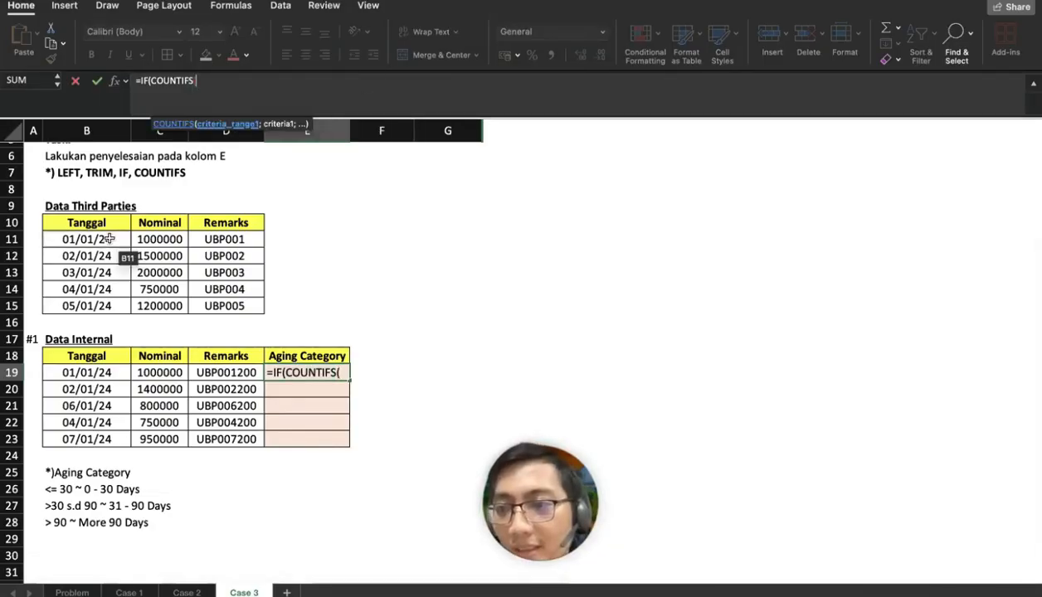
{"action": "left_click_drag", "start_coordinate": [109, 239], "coordinate": [109, 306]}
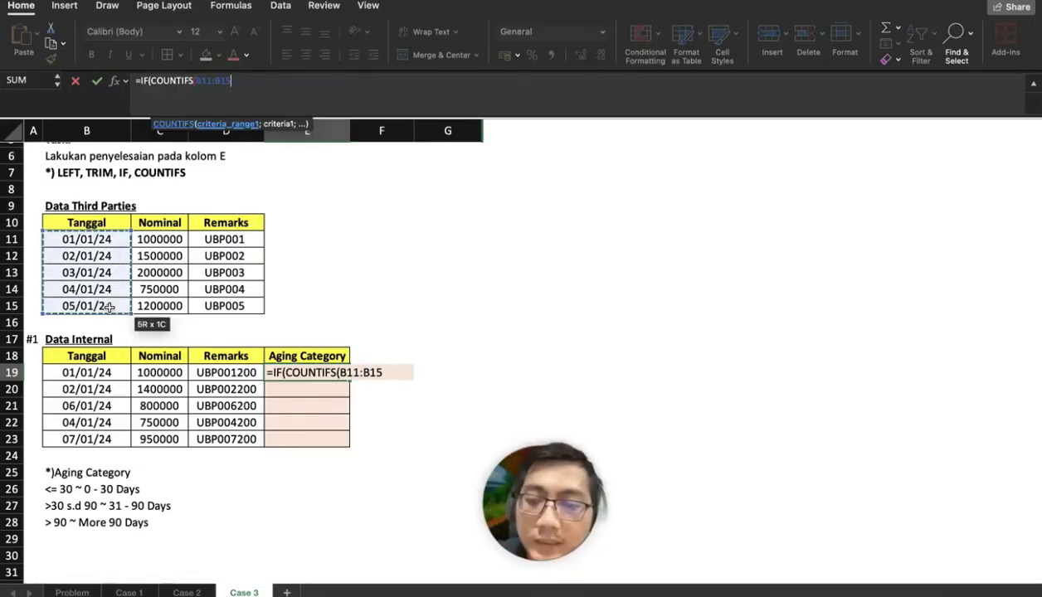
{"action": "key", "text": "F4"}
{"action": "left_click", "coordinate": [98, 372]}
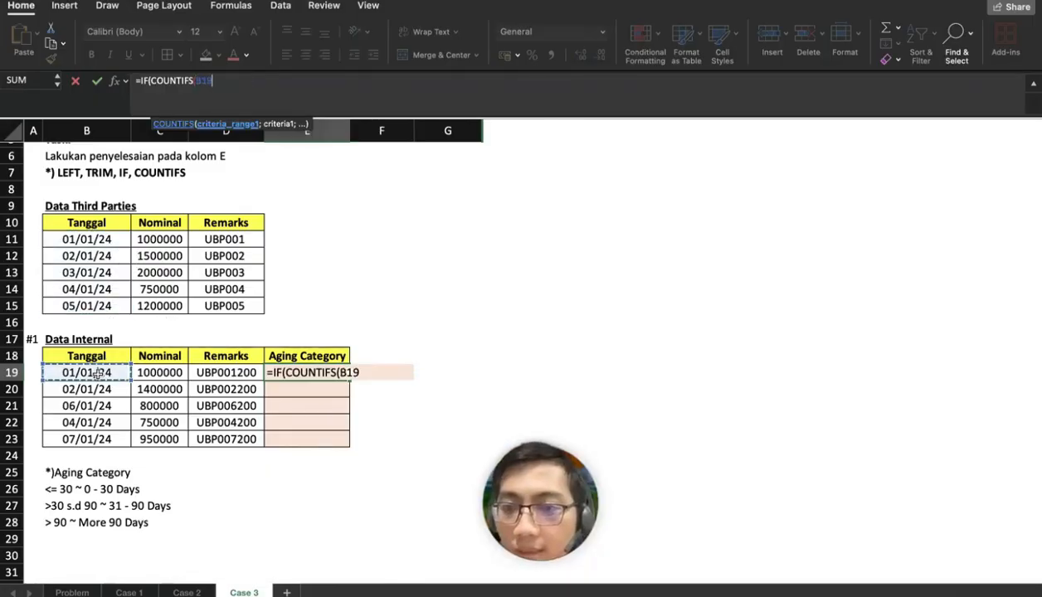
{"action": "key", "text": "BackSpace"}
{"action": "key", "text": "BackSpace"}
{"action": "key", "text": "BackSpace"}
{"action": "key", "text": "BackSpace"}
{"action": "key", "text": "BackSpace"}
{"action": "key", "text": "BackSpace"}
{"action": "key", "text": "BackSpace"}
{"action": "key", "text": "BackSpace"}
{"action": "key", "text": "BackSpace"}
{"action": "key", "text": "BackSpace"}
{"action": "key", "text": "BackSpace"}
{"action": "key", "text": "BackSpace"}
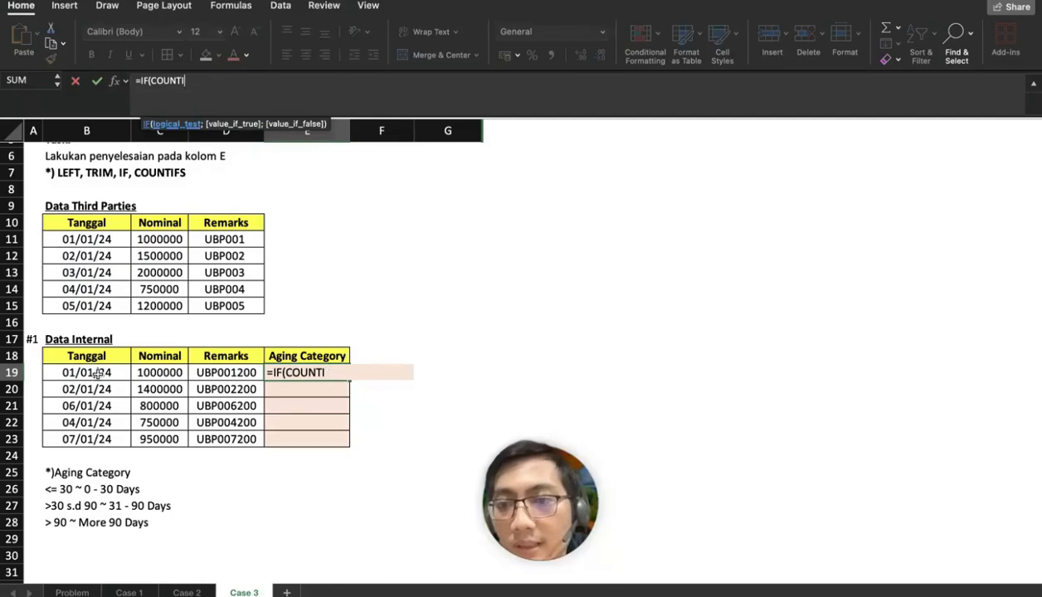
{"action": "key", "text": "BackSpace"}
{"action": "key", "text": "BackSpace"}
{"action": "key", "text": "BackSpace"}
{"action": "key", "text": "BackSpace"}
Begin an IF(COUNTIFS( formula in E19 that checks the fixed date range $B$11:$B$15 against B19
{"action": "type", "text": "="}
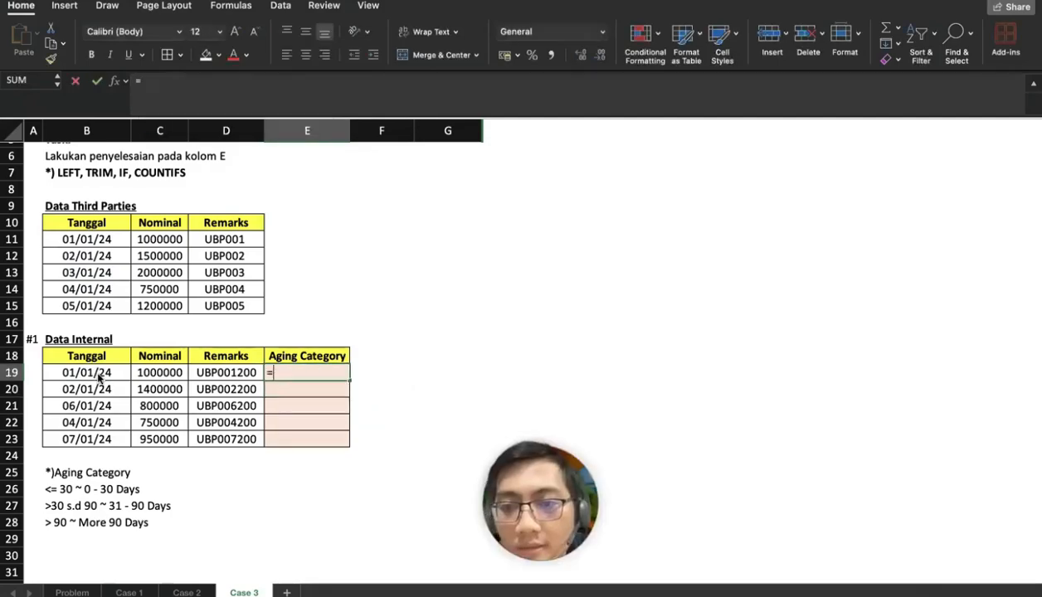
{"action": "type", "text": "IF(CO"}
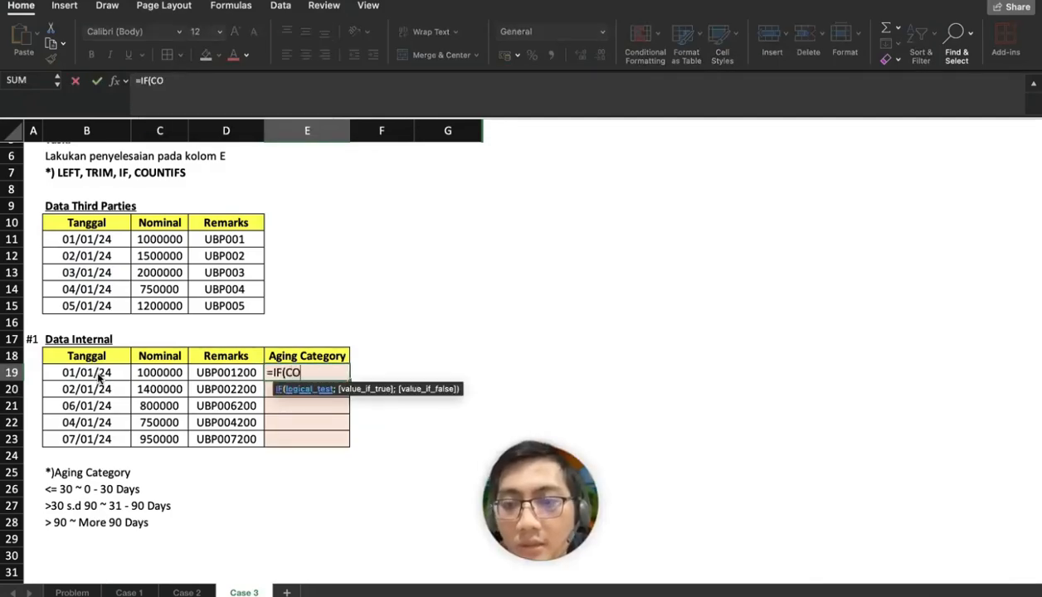
{"action": "type", "text": "UNTIFS("}
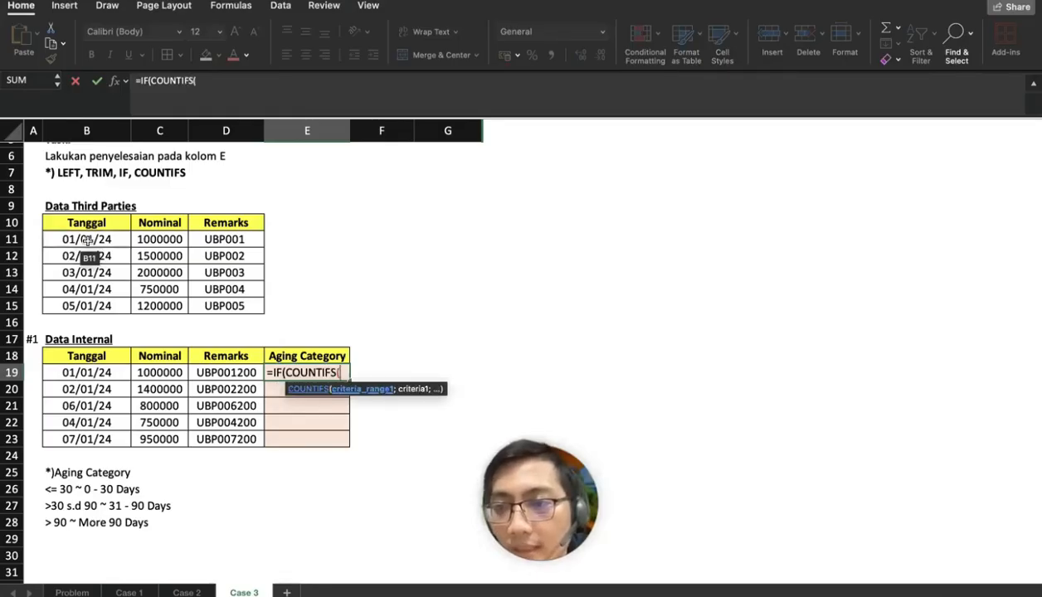
{"action": "left_click_drag", "start_coordinate": [86, 240], "coordinate": [86, 306]}
{"action": "key", "text": "F4"}
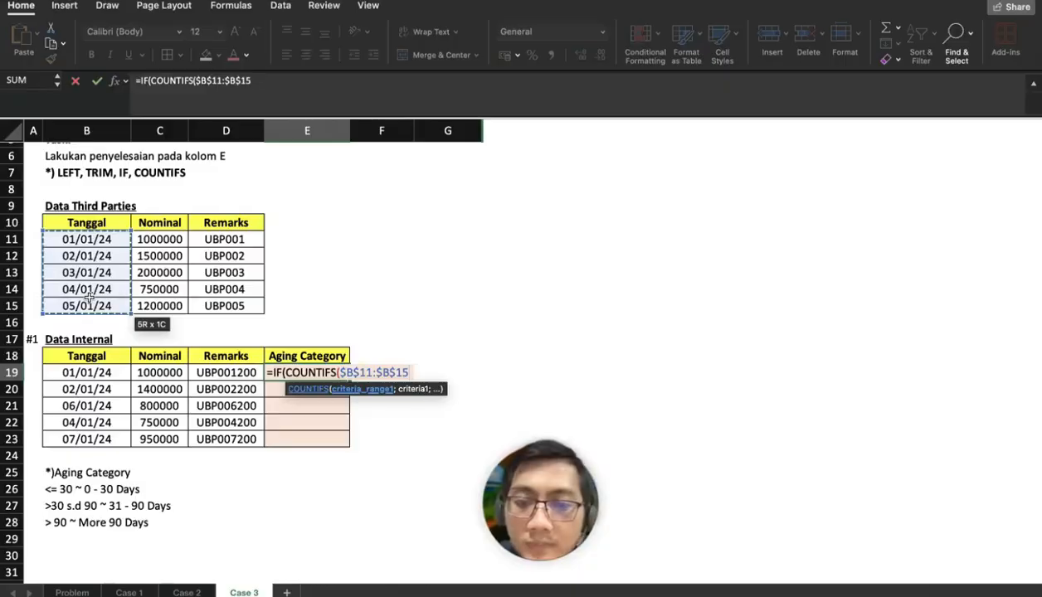
{"action": "type", "text": ";"}
{"action": "left_click", "coordinate": [86, 372]}
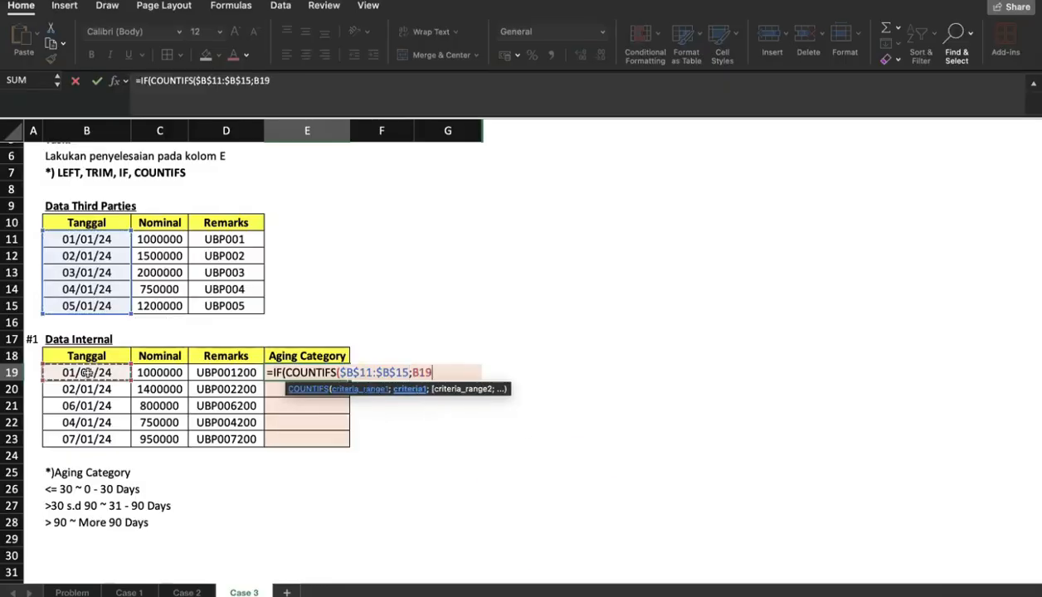
Add the fixed nominal range $C$11:$C$15 with criterion C19 to the COUNTIFS in E19
{"action": "type", "text": ";"}
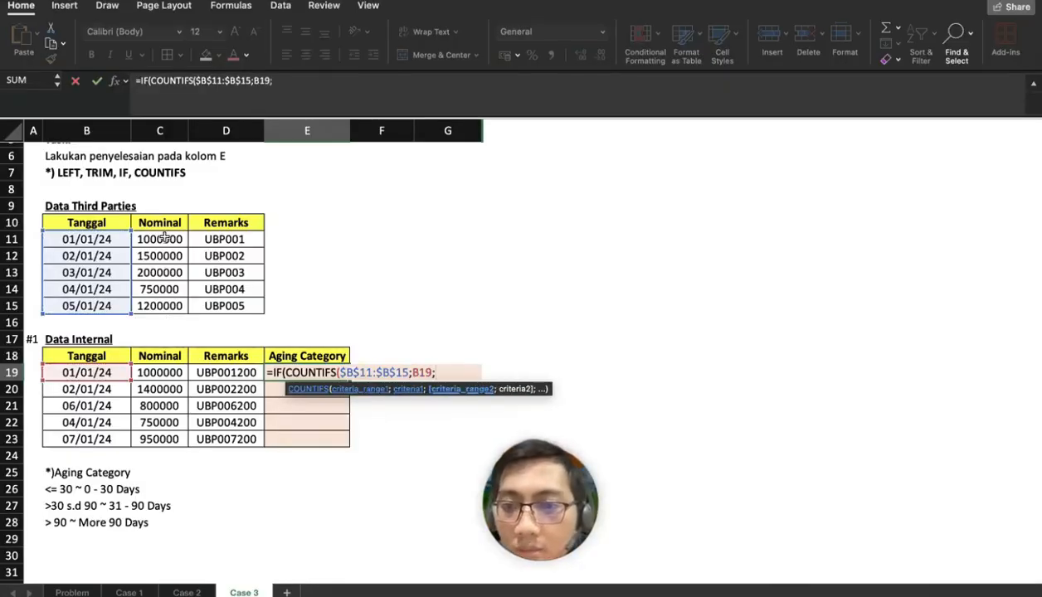
{"action": "left_click_drag", "start_coordinate": [164, 238], "coordinate": [164, 306]}
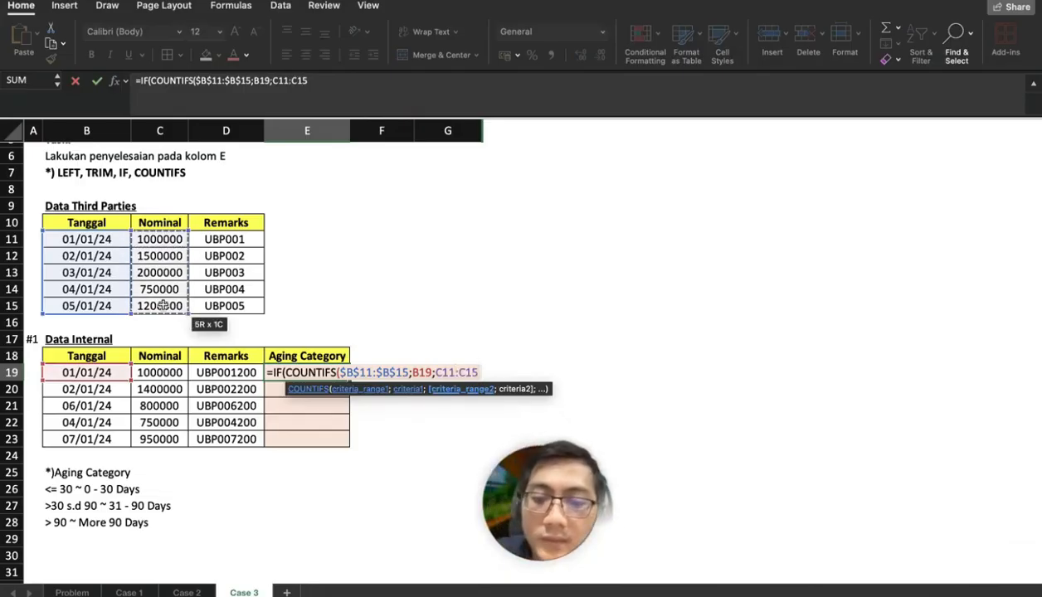
{"action": "key", "text": "F4"}
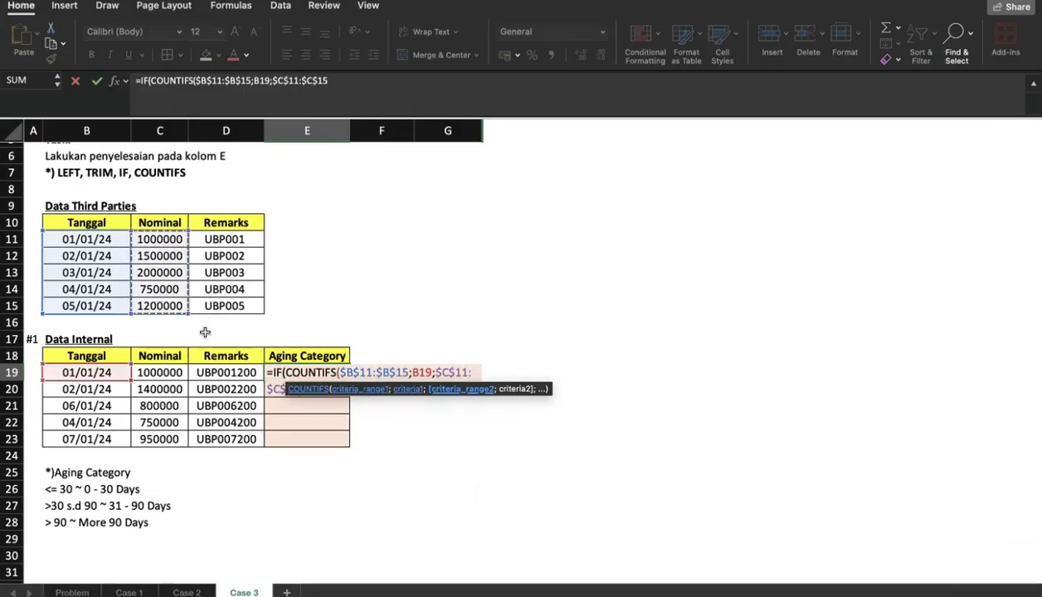
{"action": "type", "text": ";"}
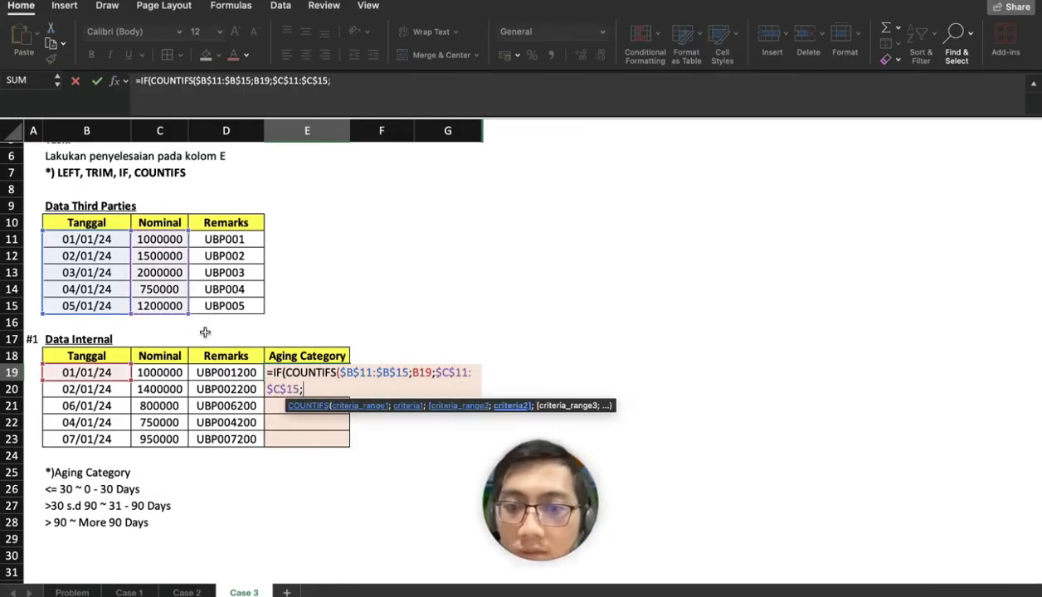
{"action": "left_click", "coordinate": [163, 372]}
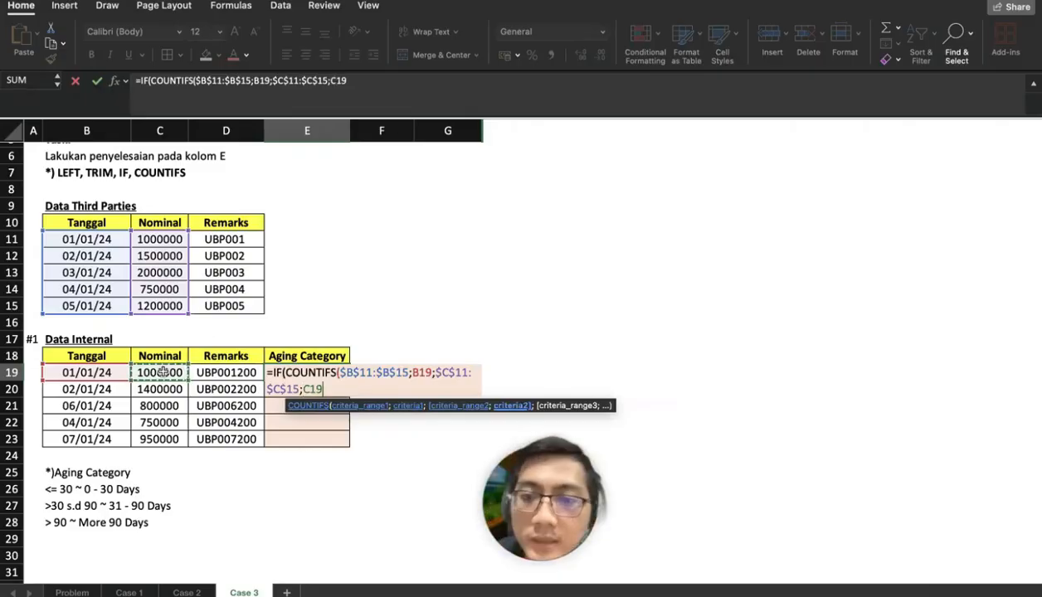
Add the fixed remarks range $D$11:$D$15 with criterion LEFT(D19;6) to the COUNTIFS in E19
{"action": "type", "text": ";"}
{"action": "left_click", "coordinate": [219, 237]}
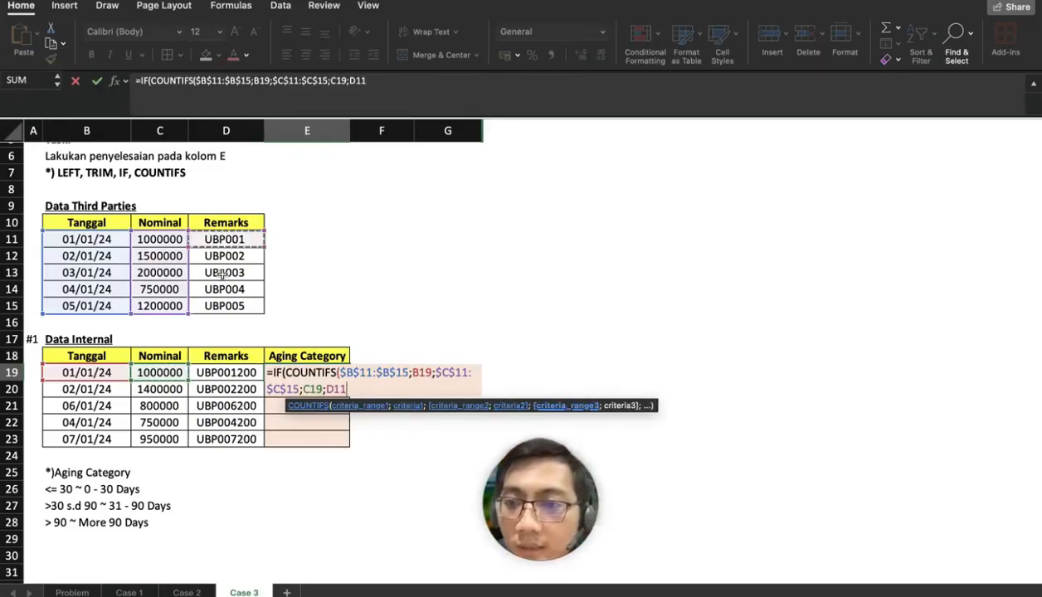
{"action": "left_click_drag", "start_coordinate": [220, 275], "coordinate": [217, 306]}
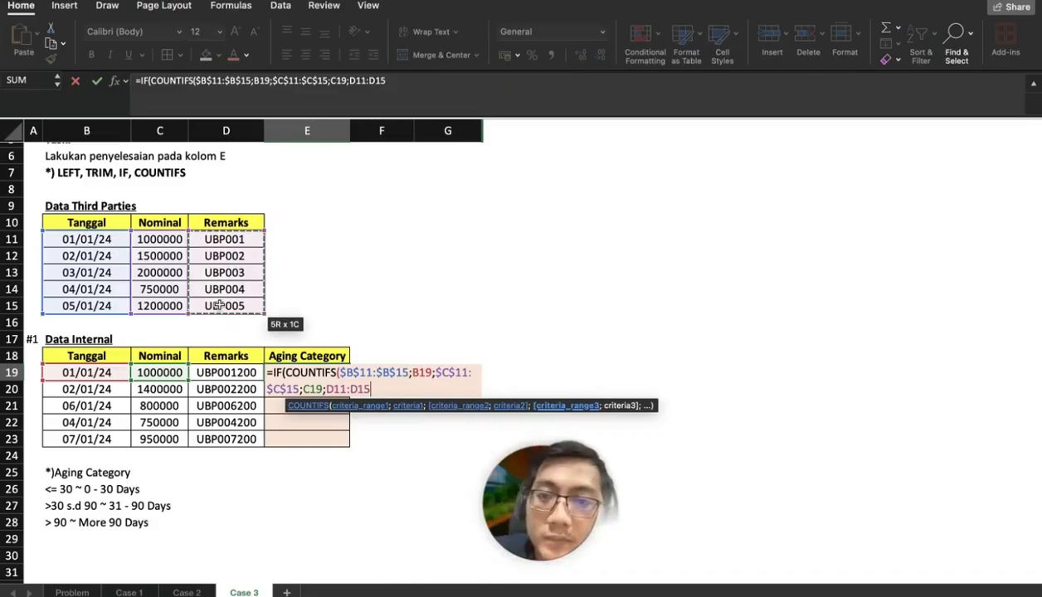
{"action": "key", "text": "F4"}
{"action": "type", "text": ";"}
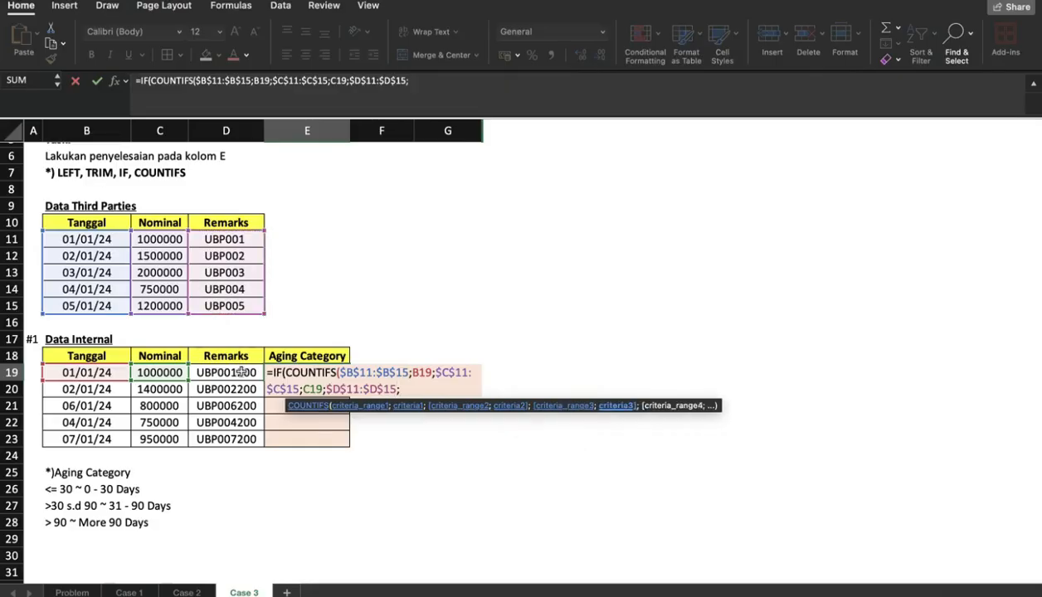
{"action": "type", "text": "LE"}
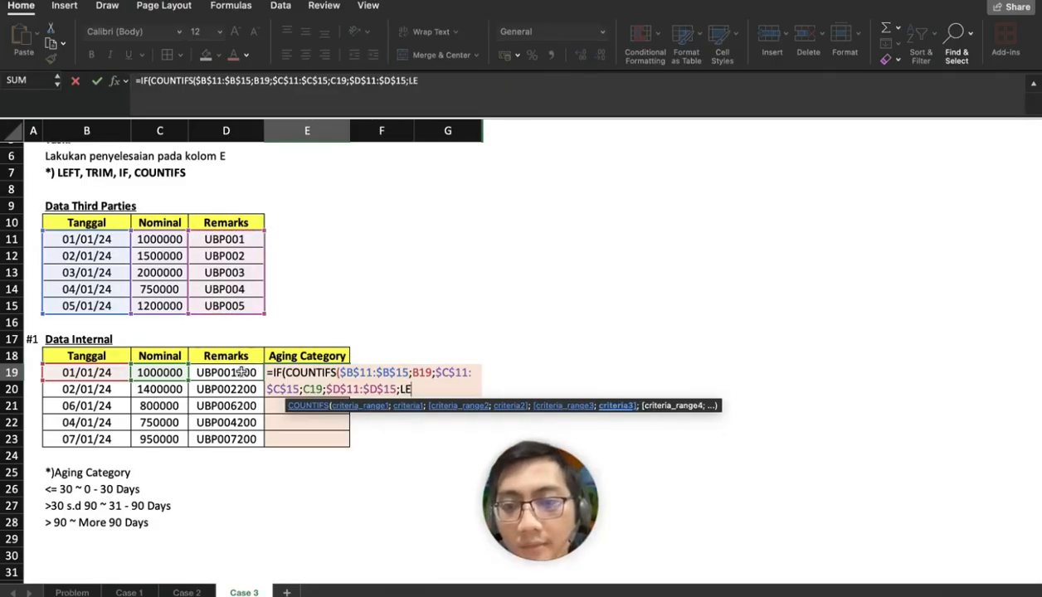
{"action": "type", "text": "FT("}
{"action": "left_click", "coordinate": [220, 371]}
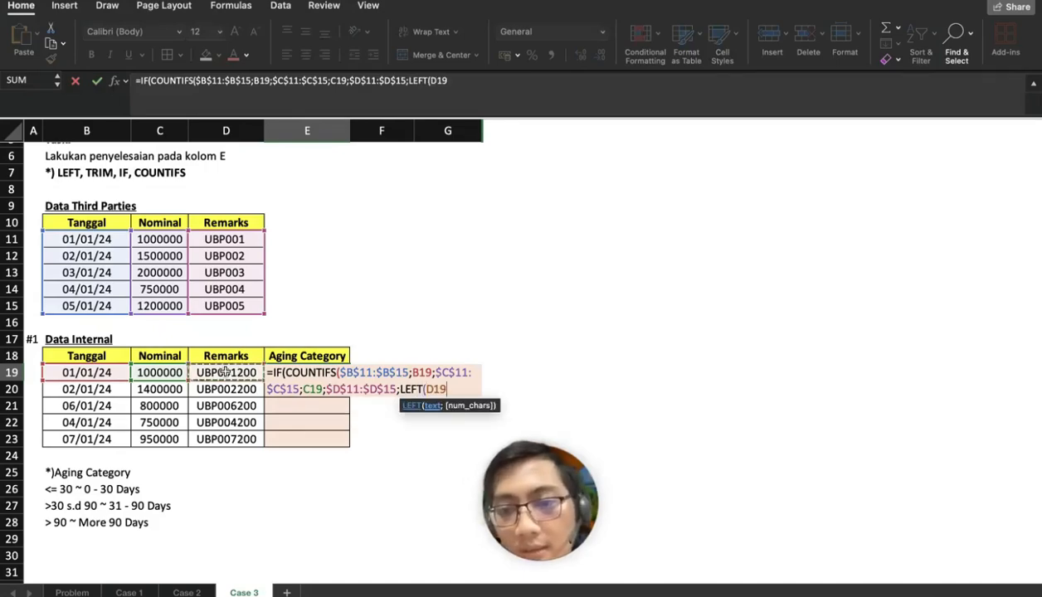
{"action": "type", "text": ";6)"}
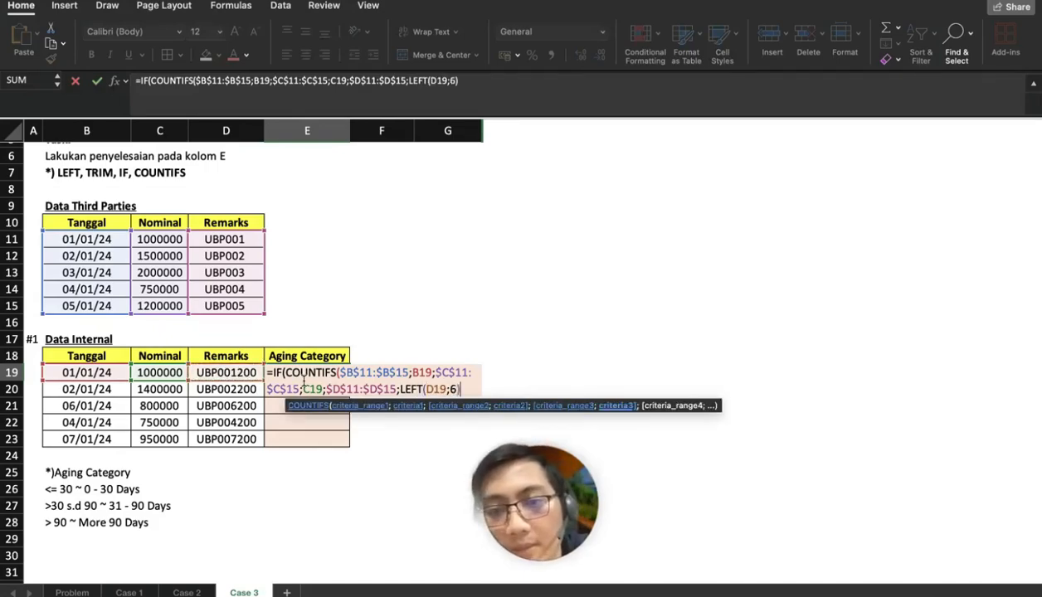
{"action": "type", "text": ")"}
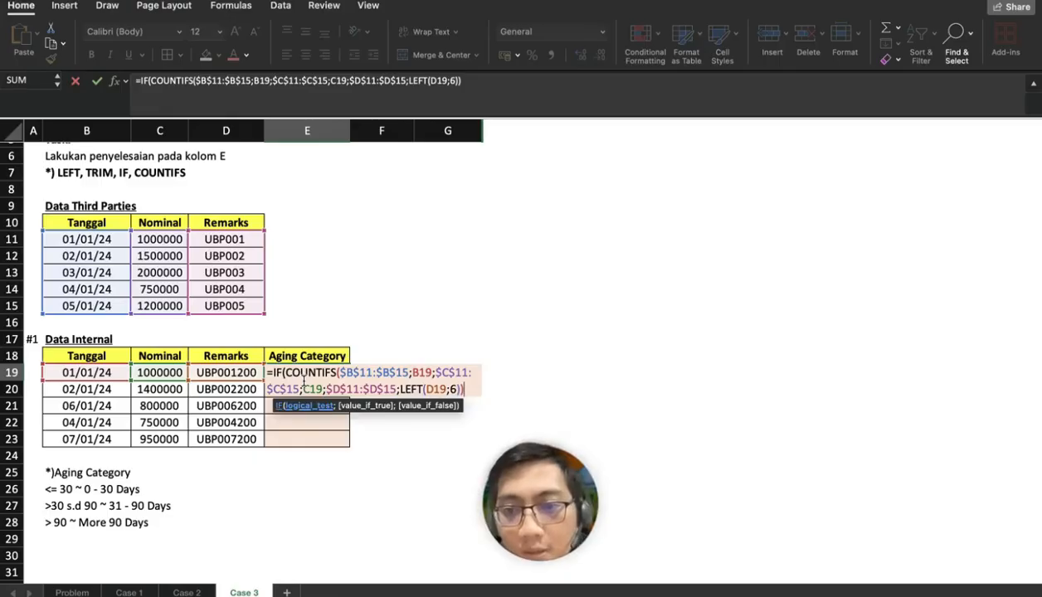
{"action": "key", "text": "BackSpace"}
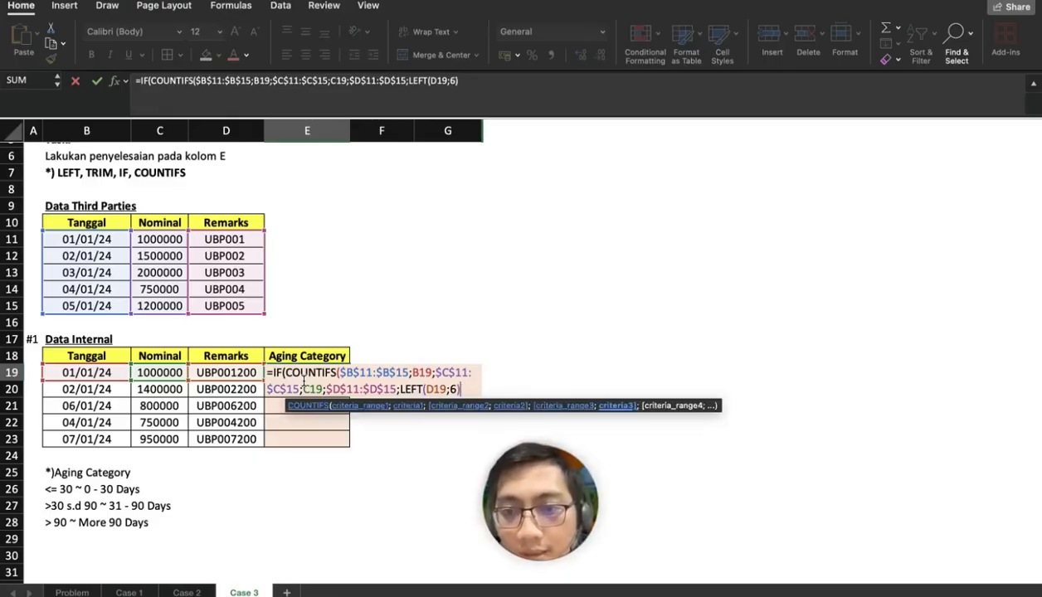
Complete the E19 formula so it returns "Match" when the COUNTIFS finds a record and "Not Match" otherwise
{"action": "type", "text": ";"}
{"action": "key", "text": "BackSpace"}
{"action": "key", "text": "BackSpace"}
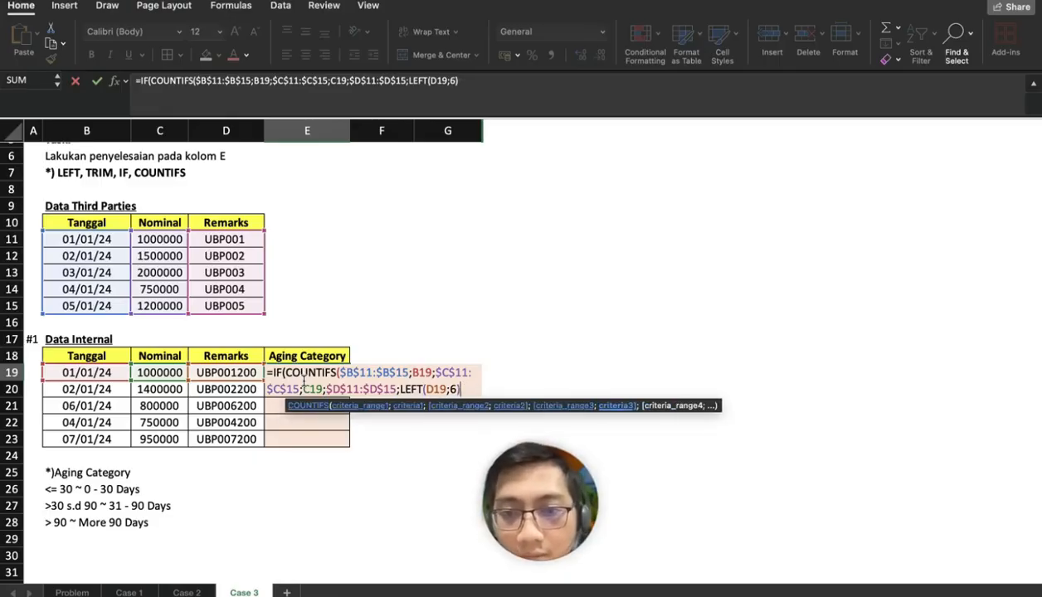
{"action": "type", "text": ");\"M"}
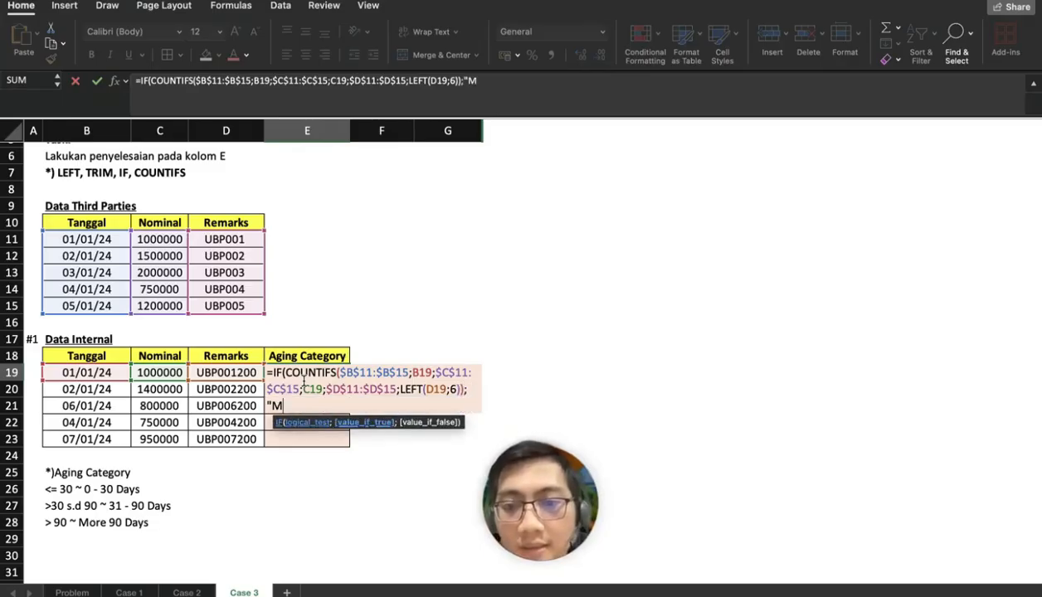
{"action": "type", "text": "atch\";"}
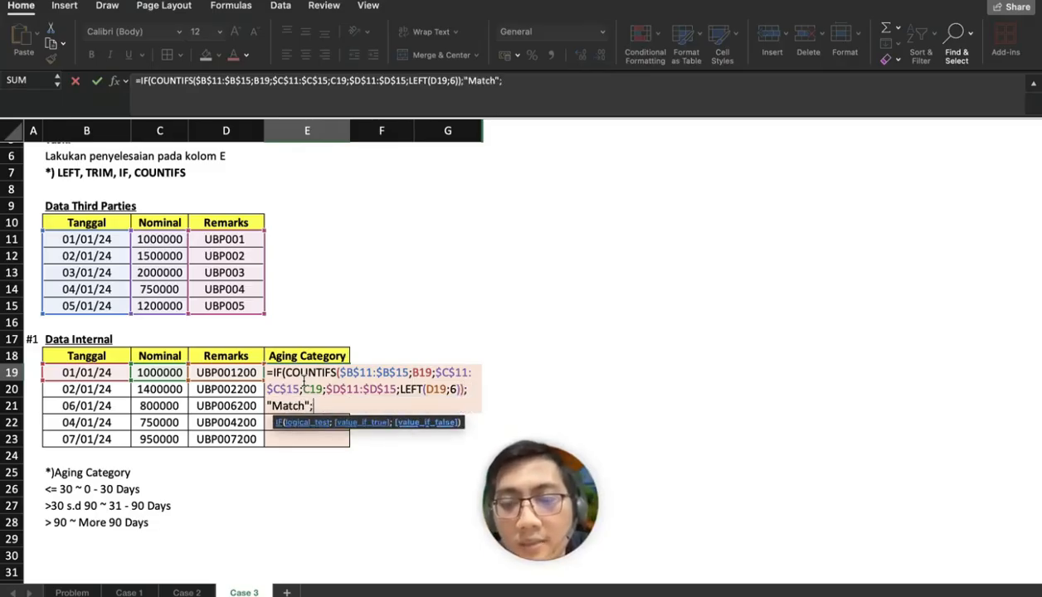
{"action": "type", "text": "\"Not Mat"}
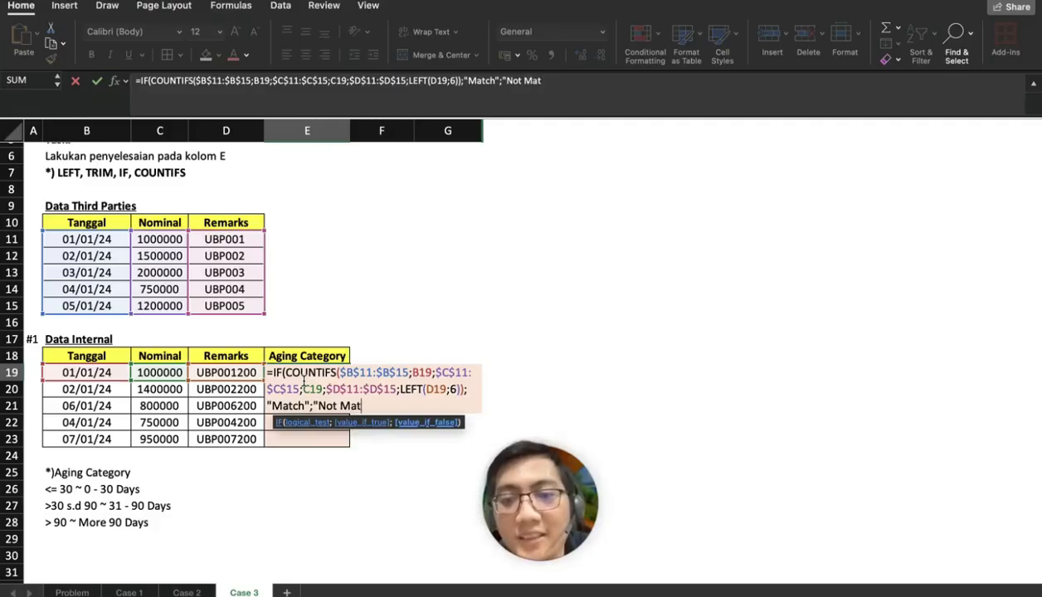
{"action": "type", "text": "ch\")"}
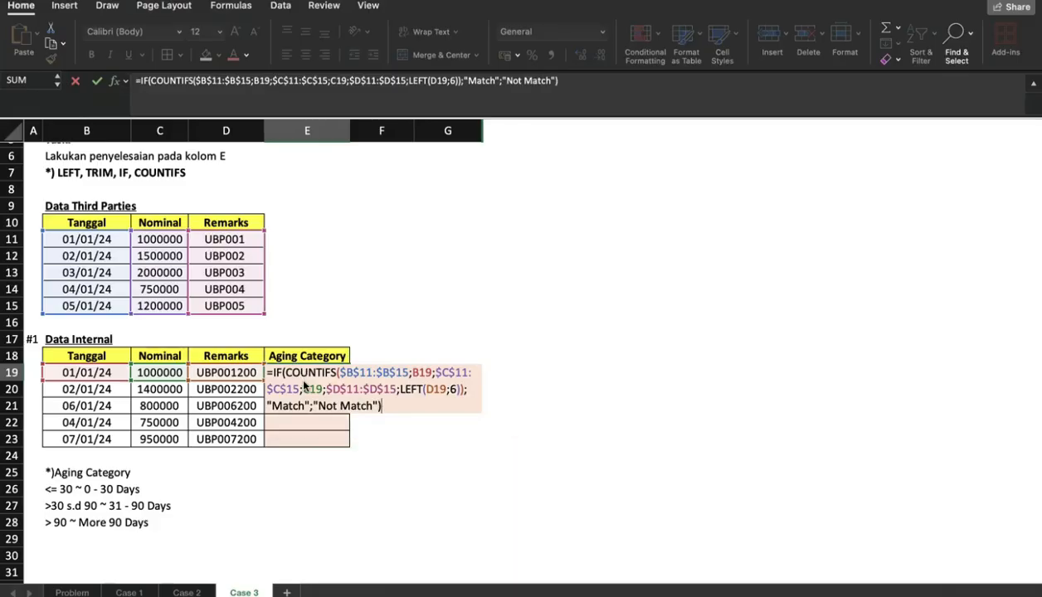
{"action": "key", "text": "Return"}
Enter =TRIM(D11) in E11 and fill it down to E15 to clean the Data Third Parties remarks
{"action": "left_click", "coordinate": [254, 229]}
{"action": "left_click", "coordinate": [253, 240]}
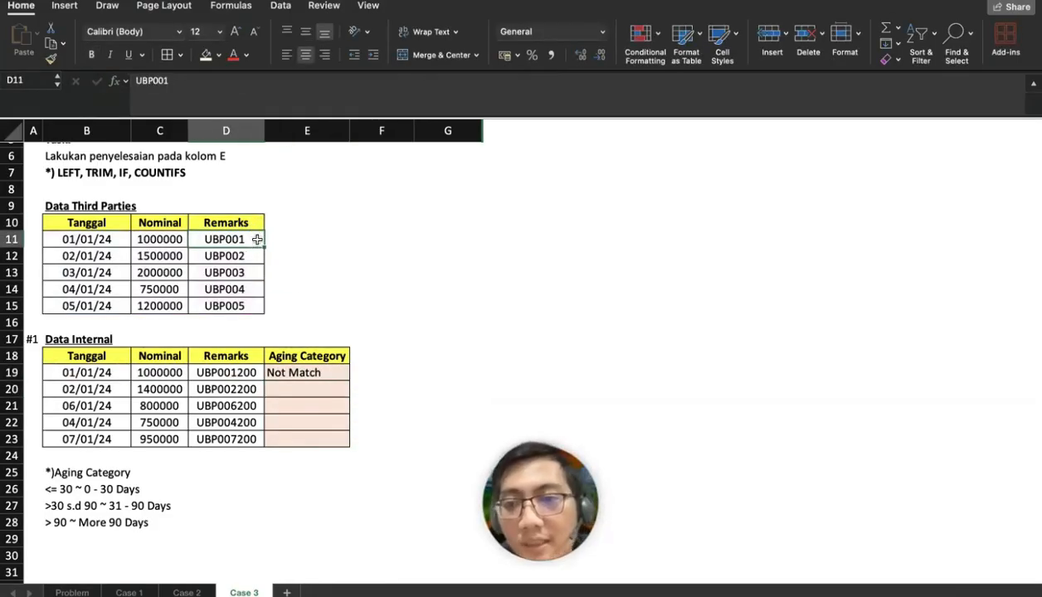
{"action": "left_click", "coordinate": [302, 239]}
{"action": "type", "text": "=TRIM("}
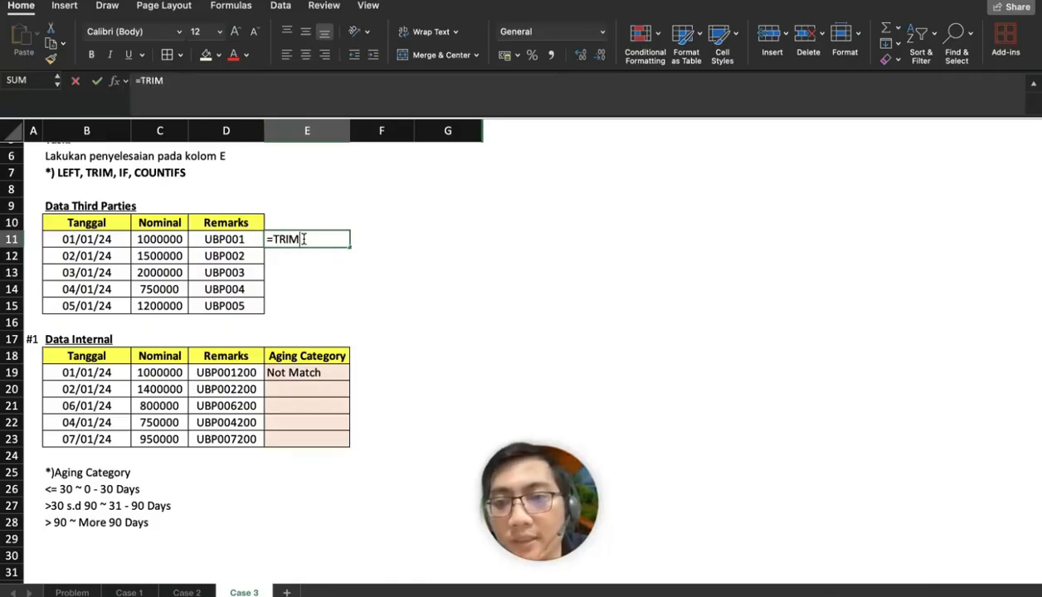
{"action": "key", "text": "Left"}
{"action": "key", "text": "super+Return"}
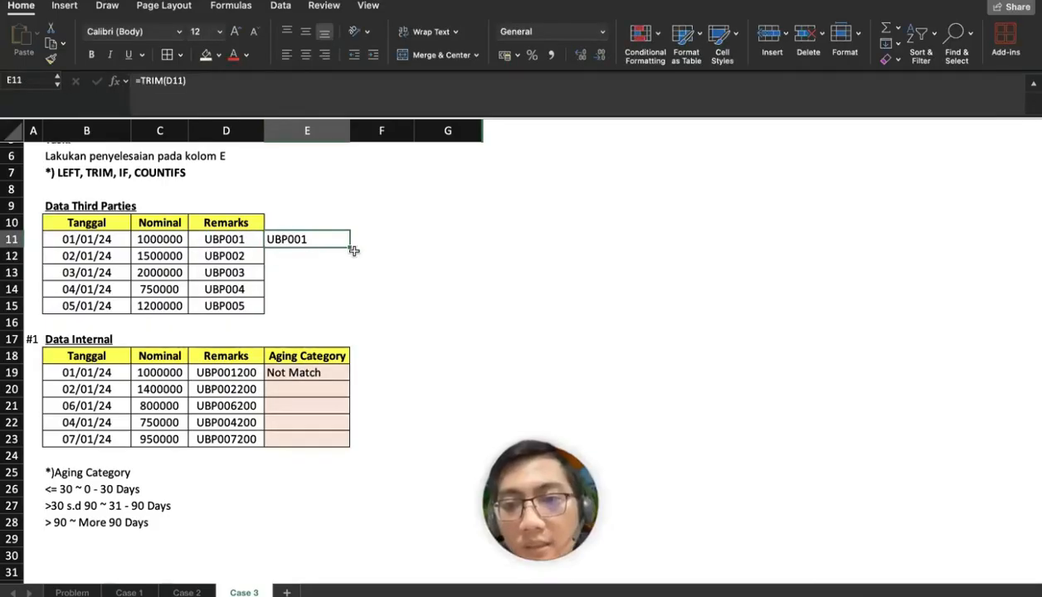
{"action": "left_click_drag", "start_coordinate": [350, 248], "coordinate": [341, 307]}
Copy the trimmed remarks in E11:E15 and paste them as values over the original remarks starting at D11
{"action": "key", "text": "super+c"}
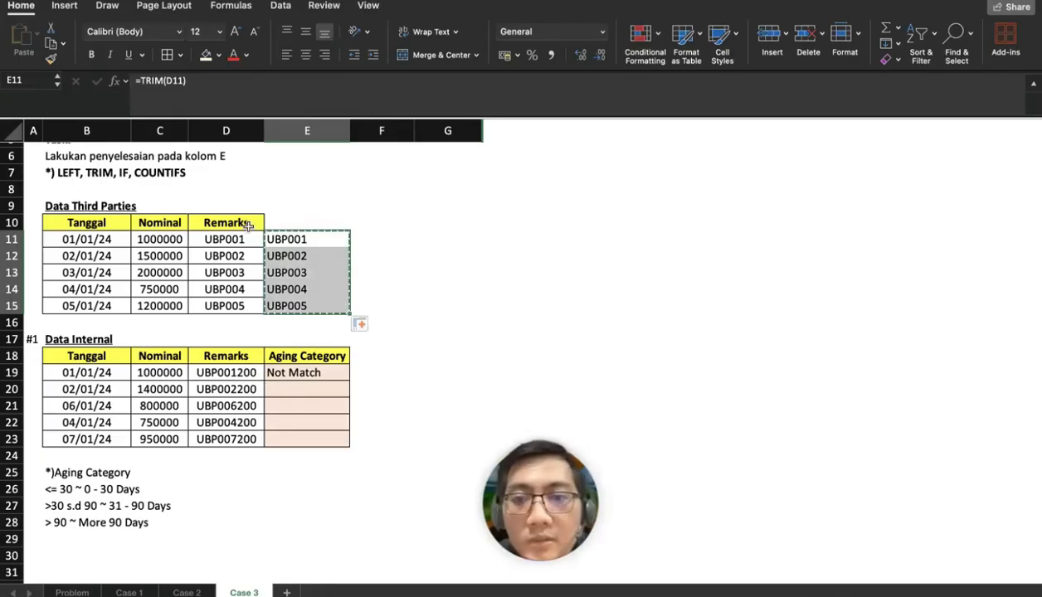
{"action": "left_click", "coordinate": [209, 237]}
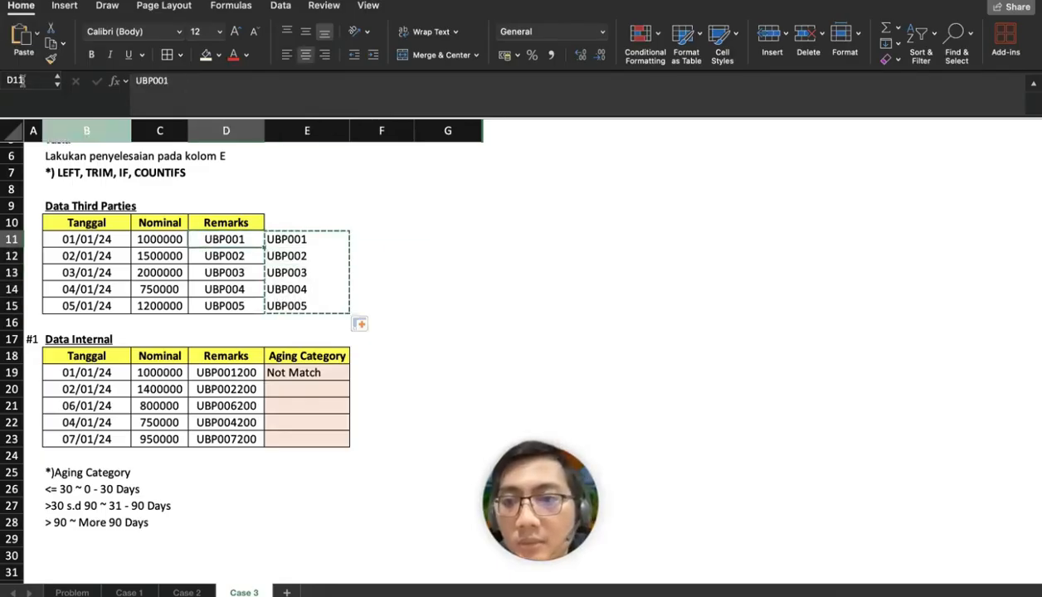
{"action": "left_click", "coordinate": [36, 34]}
{"action": "left_click", "coordinate": [65, 216]}
Fill the E19 match formula down through E23 in the Aging Category column
{"action": "left_click", "coordinate": [325, 373]}
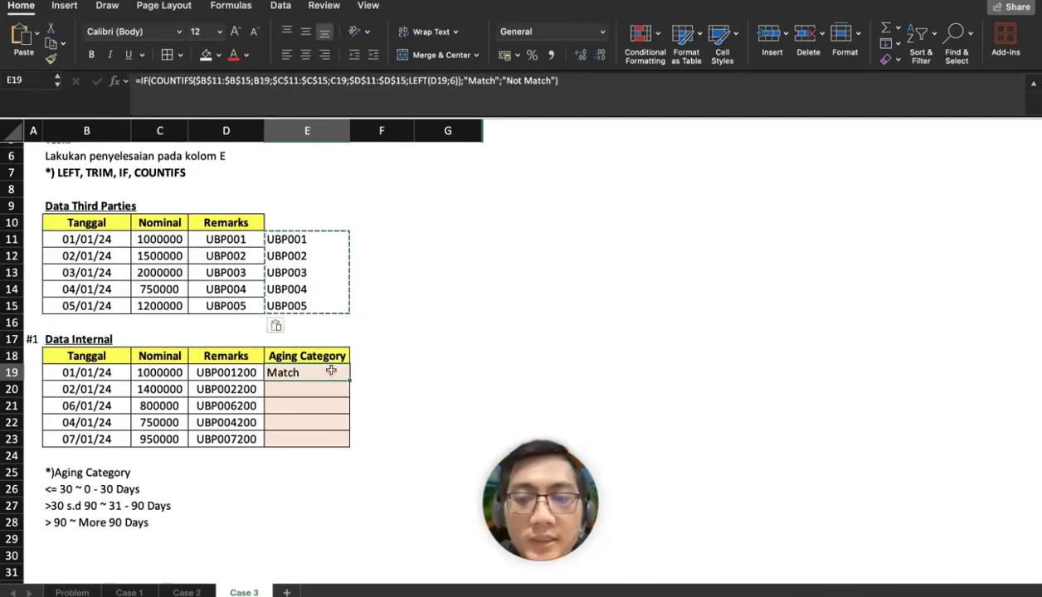
{"action": "left_click_drag", "start_coordinate": [350, 381], "coordinate": [347, 440]}
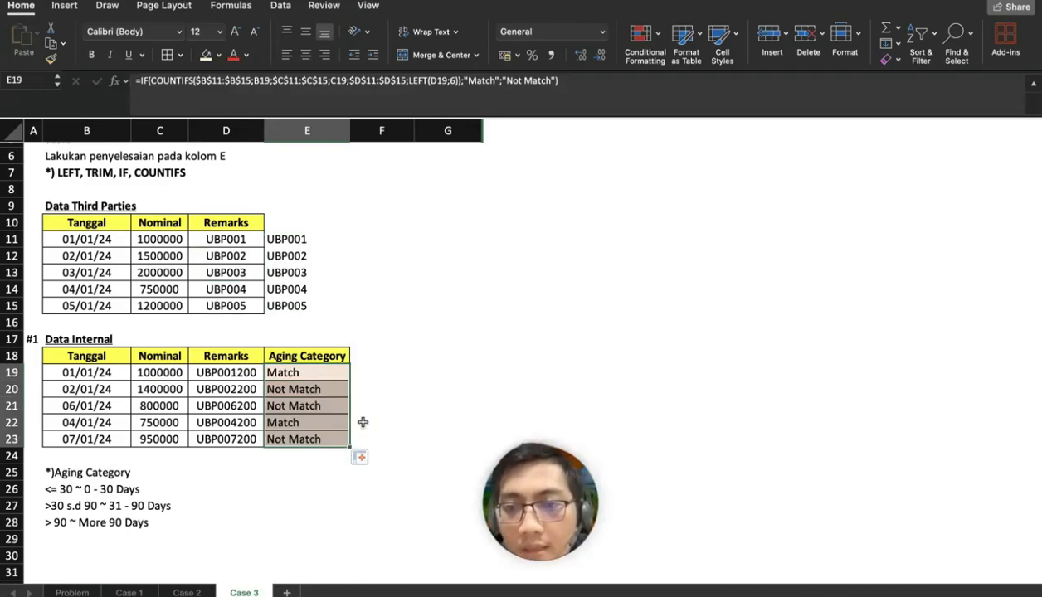
Change the true result of the E19 formula to "Resolved"
{"action": "left_click", "coordinate": [307, 372]}
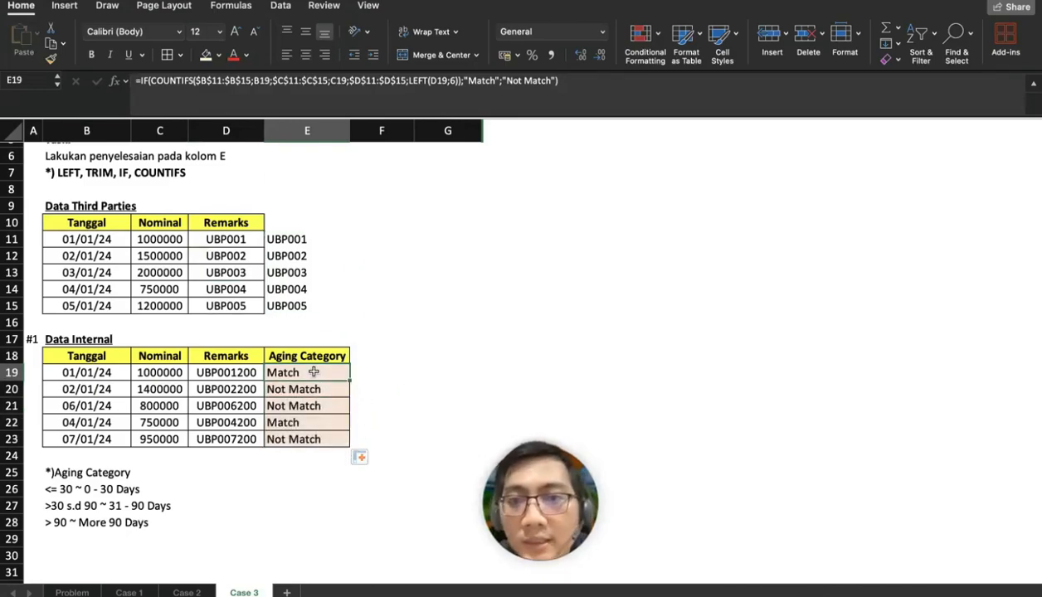
{"action": "left_click", "coordinate": [495, 83]}
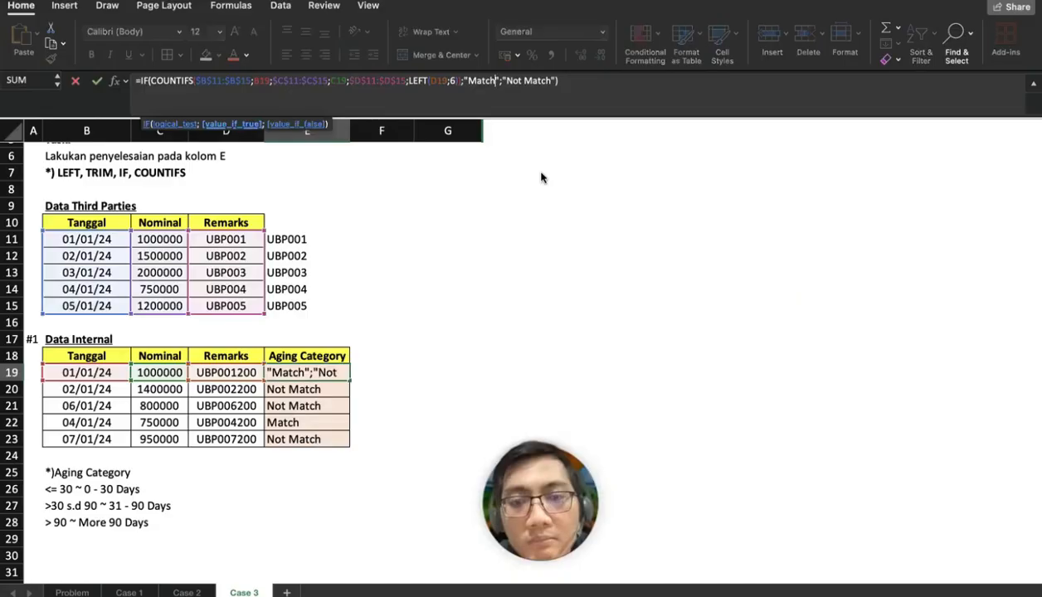
{"action": "key", "text": "BackSpace"}
{"action": "key", "text": "BackSpace"}
{"action": "key", "text": "BackSpace"}
{"action": "key", "text": "BackSpace"}
{"action": "key", "text": "BackSpace"}
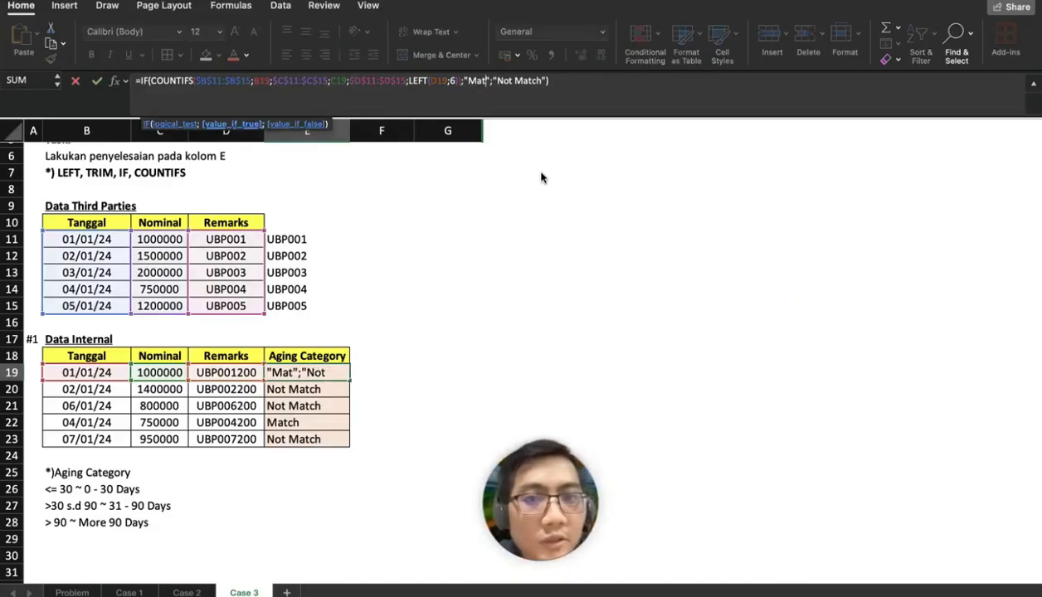
{"action": "type", "text": "Resolved"}
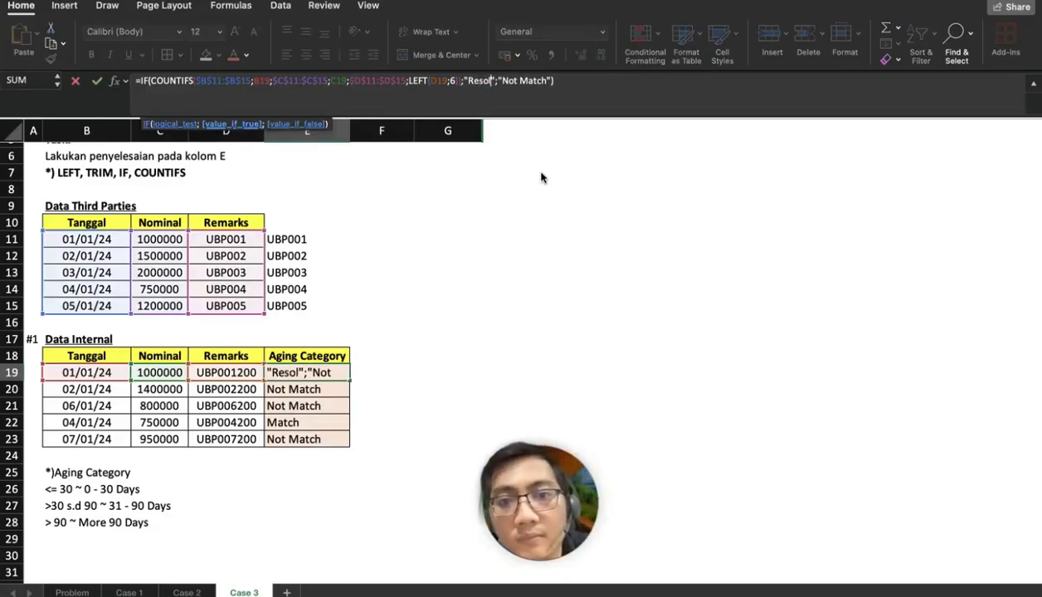
Replace the false result of the E19 formula with TODAY()-B19 and fill the formula down to E23
{"action": "key", "text": "Right"}
{"action": "key", "text": "Right"}
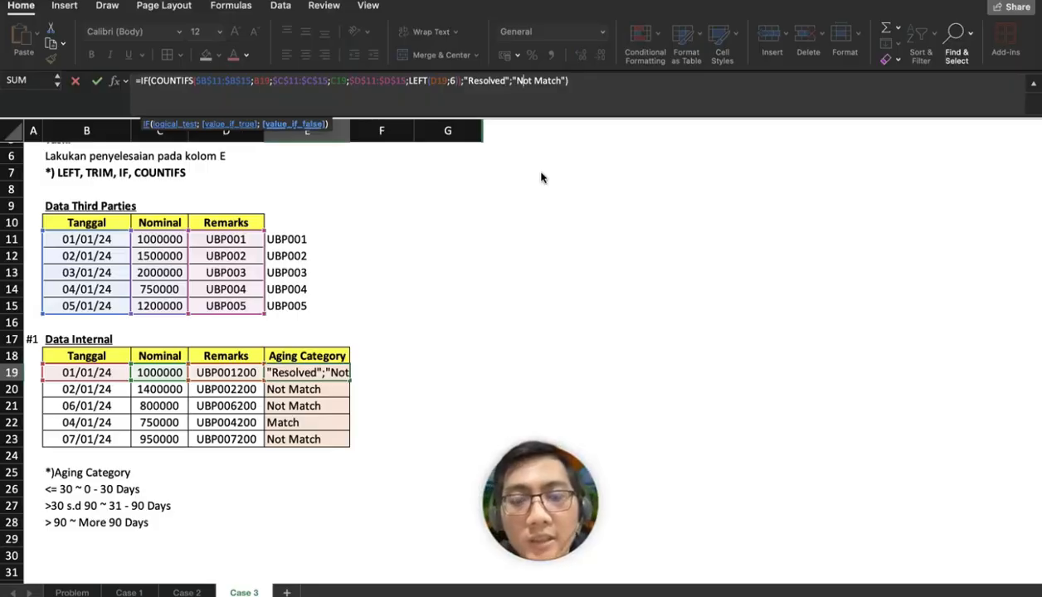
{"action": "key", "text": "Right"}
{"action": "key", "text": "Right"}
{"action": "key", "text": "Right"}
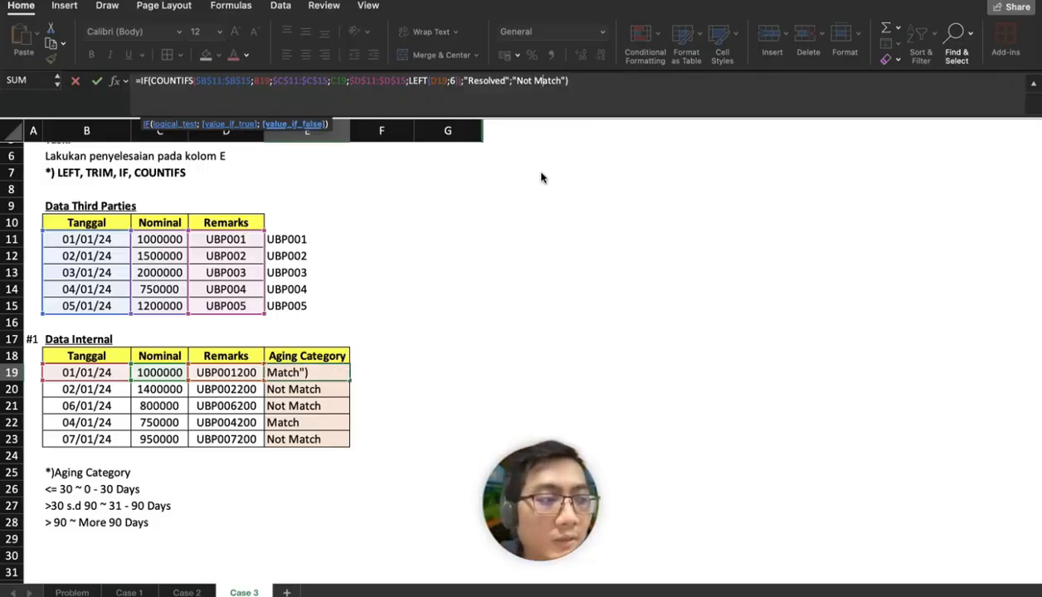
{"action": "key", "text": "BackSpace"}
{"action": "key", "text": "BackSpace"}
{"action": "key", "text": "BackSpace"}
{"action": "key", "text": "BackSpace"}
{"action": "key", "text": "BackSpace"}
{"action": "key", "text": "BackSpace"}
{"action": "key", "text": "BackSpace"}
{"action": "key", "text": "BackSpace"}
{"action": "key", "text": "BackSpace"}
{"action": "key", "text": "BackSpace"}
{"action": "key", "text": "BackSpace"}
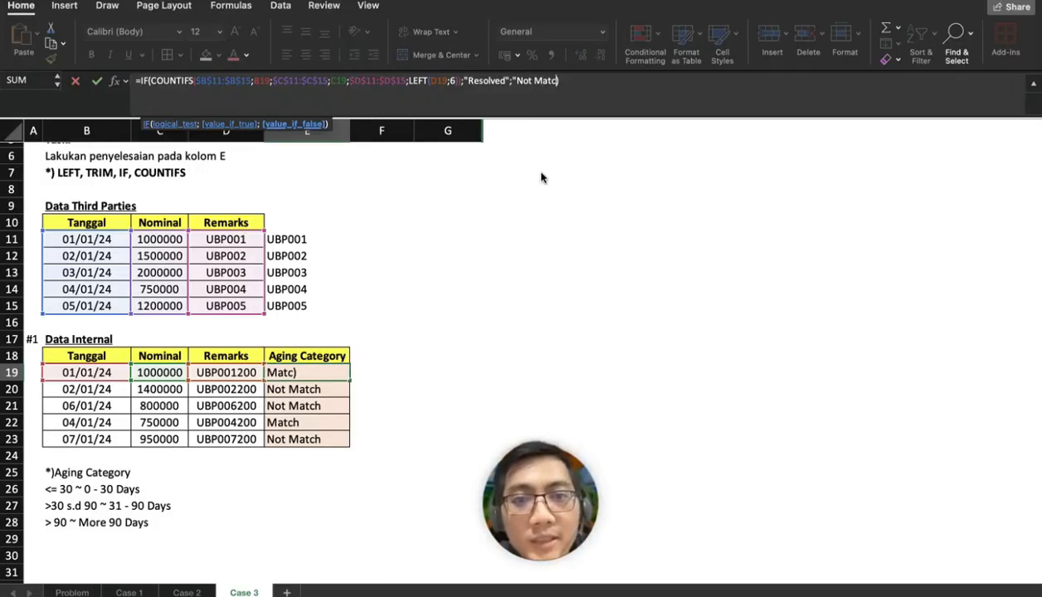
{"action": "type", "text": "TODA"}
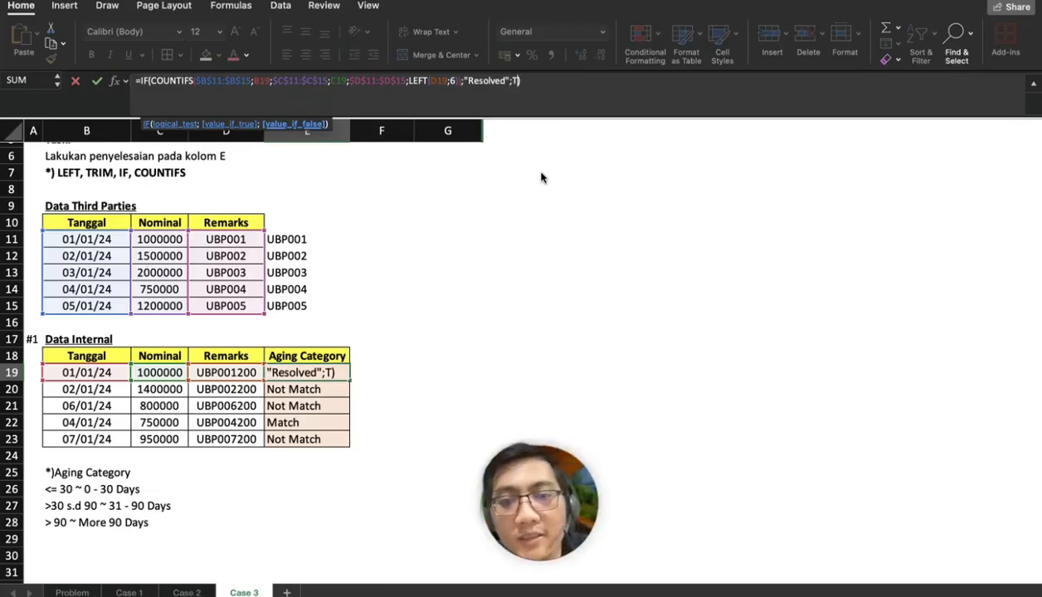
{"action": "type", "text": "Y()-"}
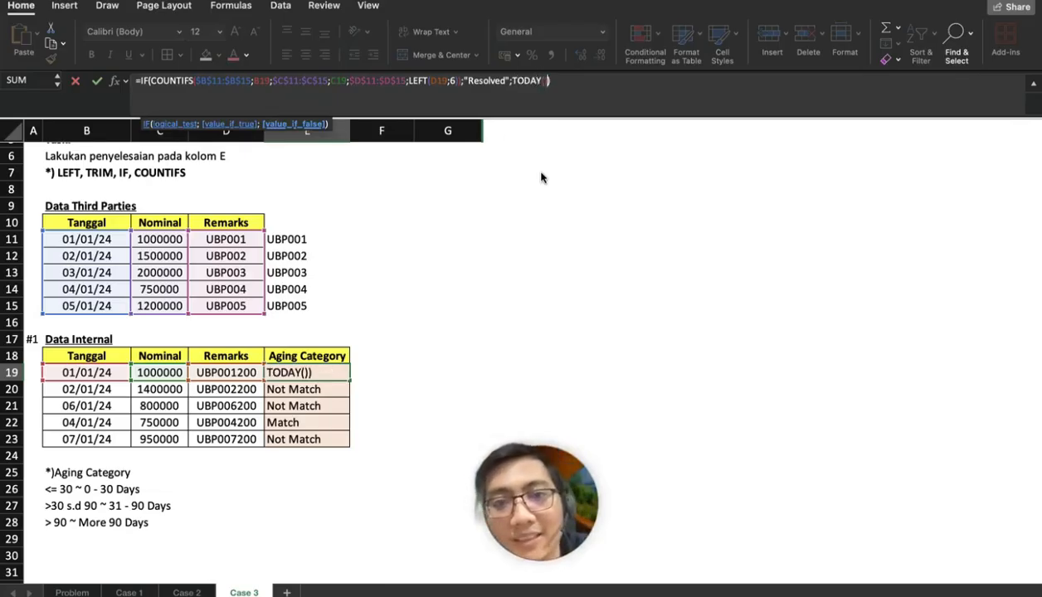
{"action": "left_click", "coordinate": [103, 372]}
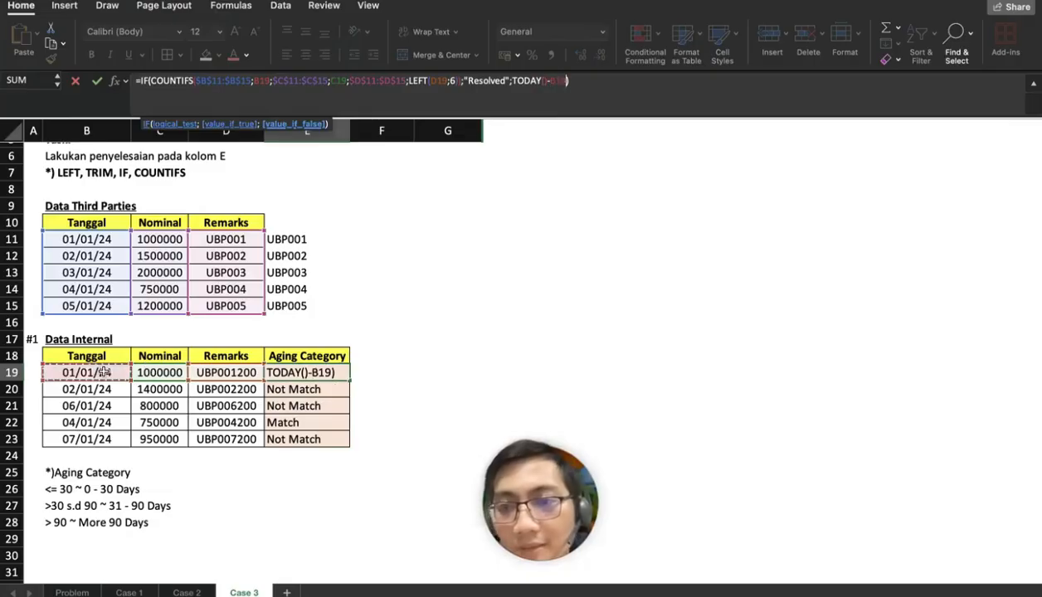
{"action": "key", "text": "Return"}
{"action": "key", "text": "Up"}
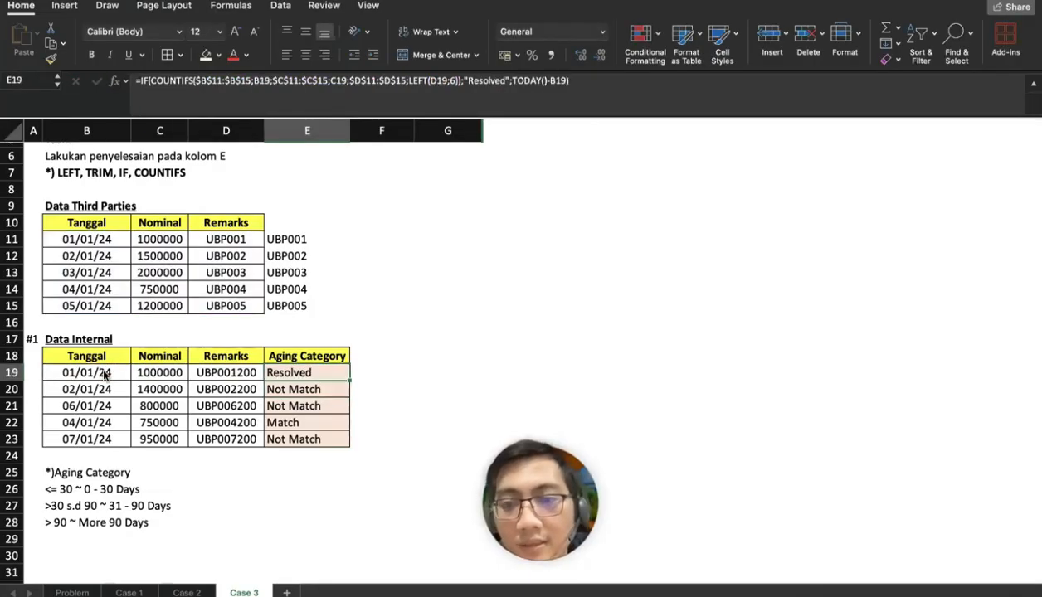
{"action": "left_click_drag", "start_coordinate": [349, 380], "coordinate": [347, 439]}
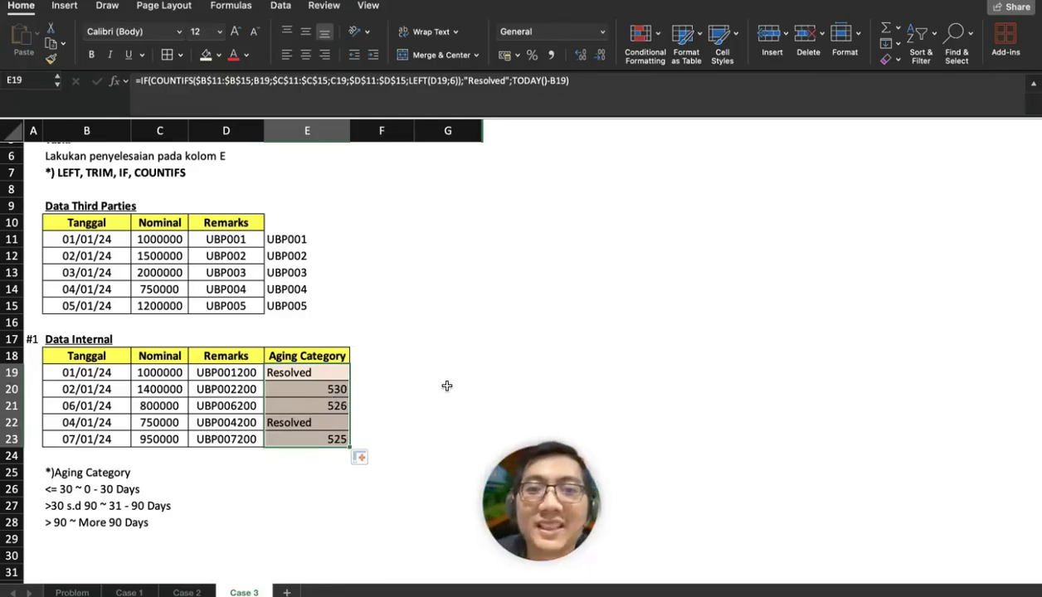
Wrap TODAY()-B19 in the E19 formula in a nested IF that tests (TODAY()-B19)>90
{"action": "left_click", "coordinate": [514, 83]}
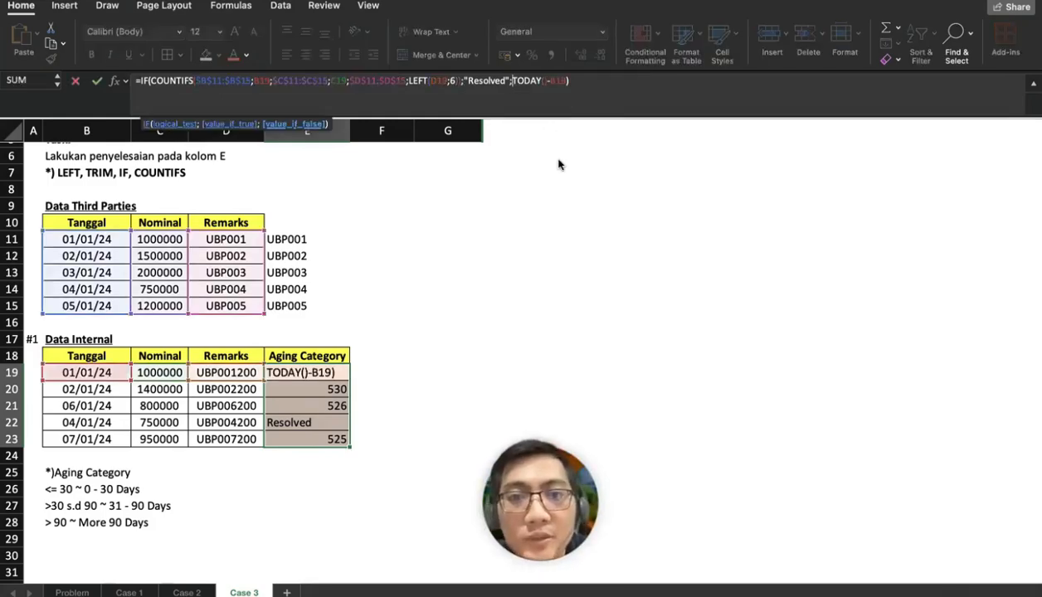
{"action": "type", "text": "IF("}
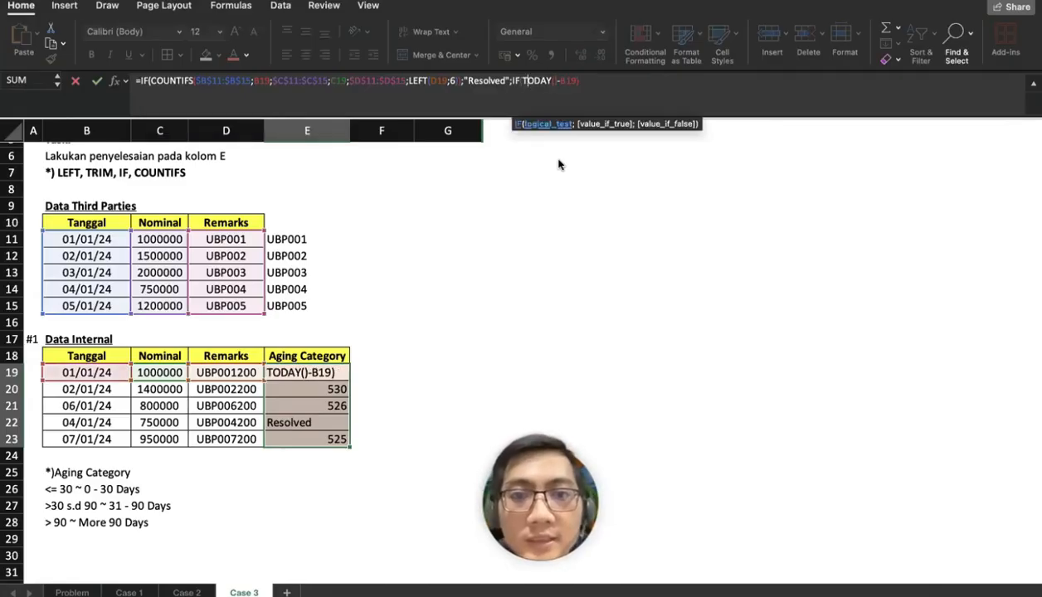
{"action": "key", "text": "Right"}
{"action": "key", "text": "Right"}
{"action": "key", "text": "Right"}
{"action": "key", "text": "Right"}
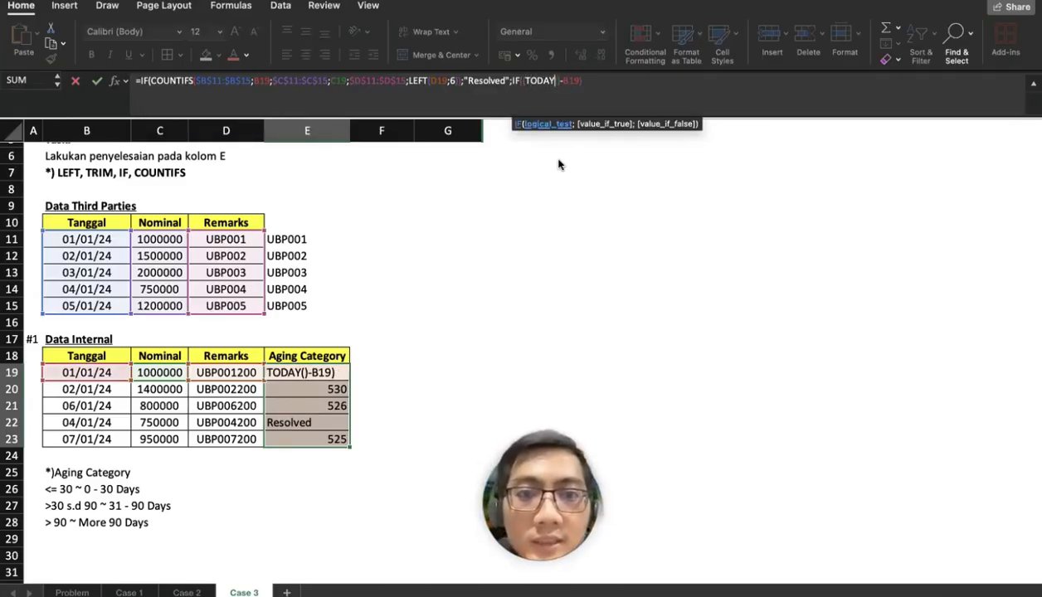
{"action": "key", "text": "Right"}
{"action": "key", "text": "Right"}
{"action": "key", "text": "Right"}
{"action": "key", "text": "Right"}
{"action": "key", "text": "Right"}
{"action": "key", "text": "Right"}
{"action": "key", "text": "Right"}
{"action": "type", "text": ")"}
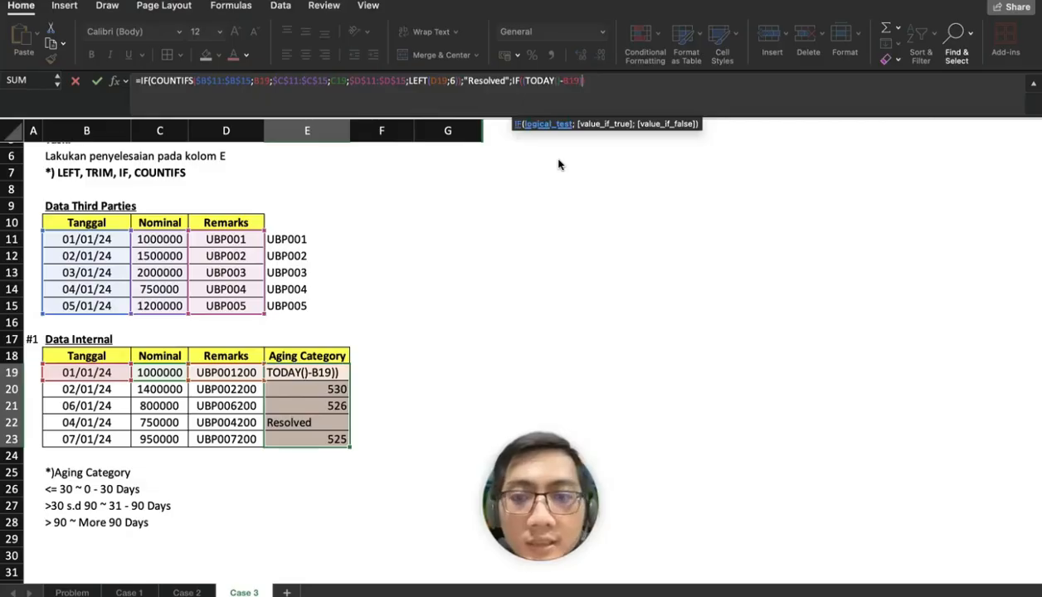
{"action": "type", "text": ">"}
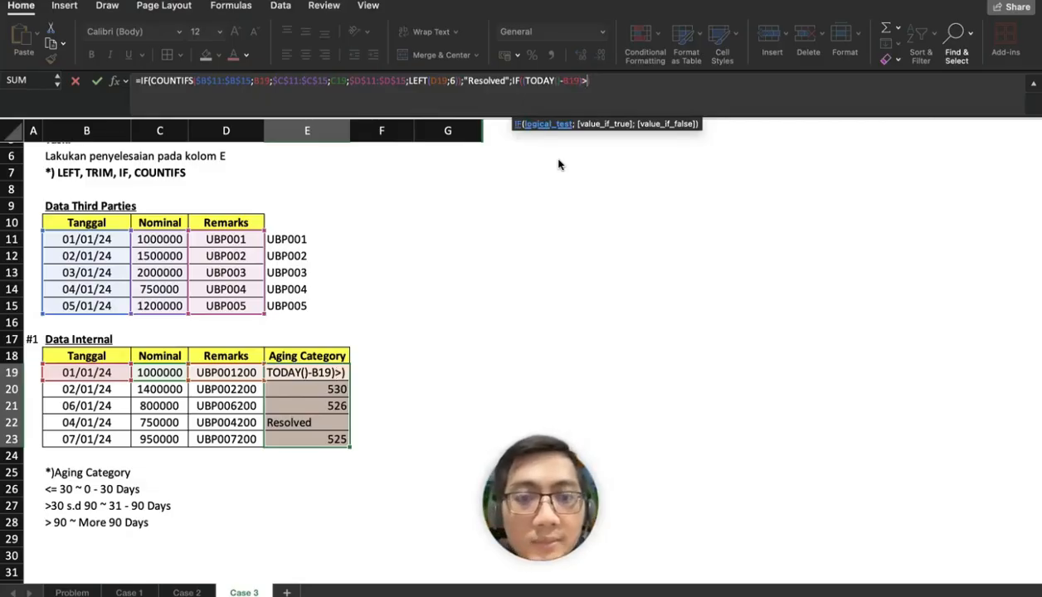
{"action": "type", "text": "90;\""}
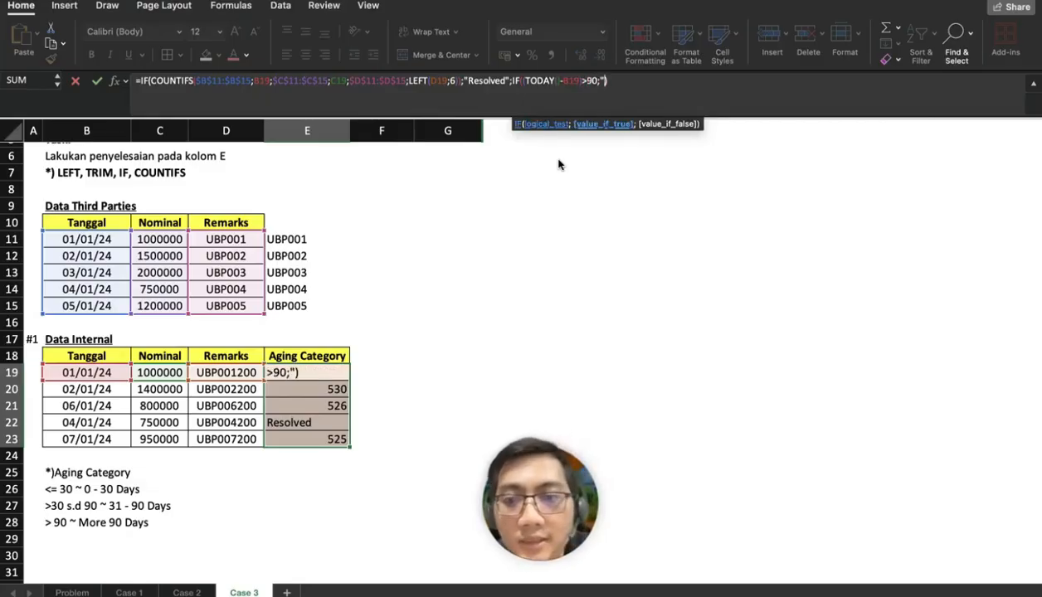
Set the true result of the nested IF in the E19 formula to "More Than 90 days"
{"action": "type", "text": "Mot"}
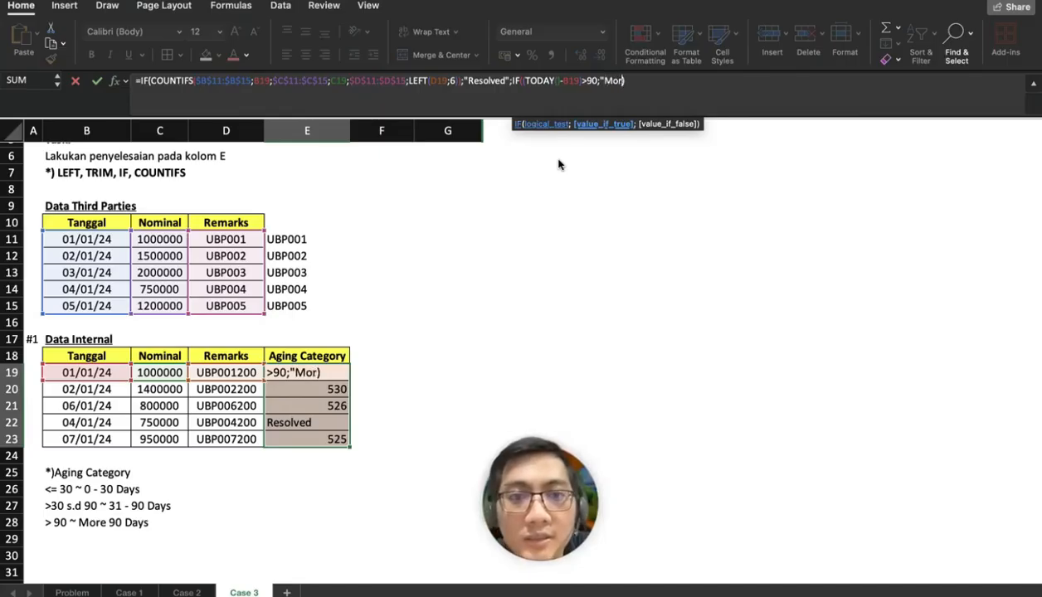
{"action": "type", "text": "e Than 90"}
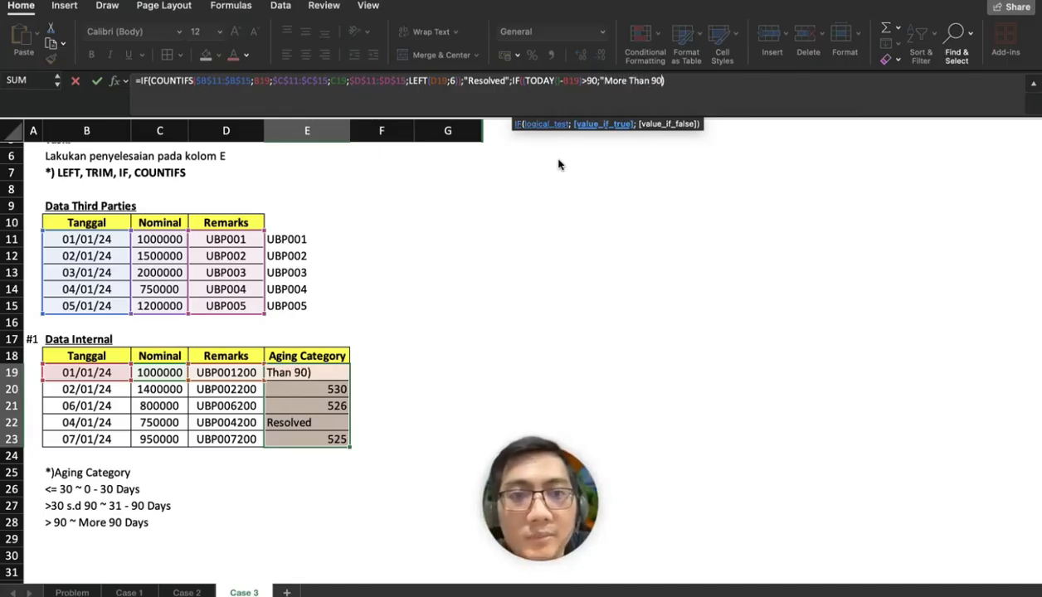
{"action": "type", "text": " days\""}
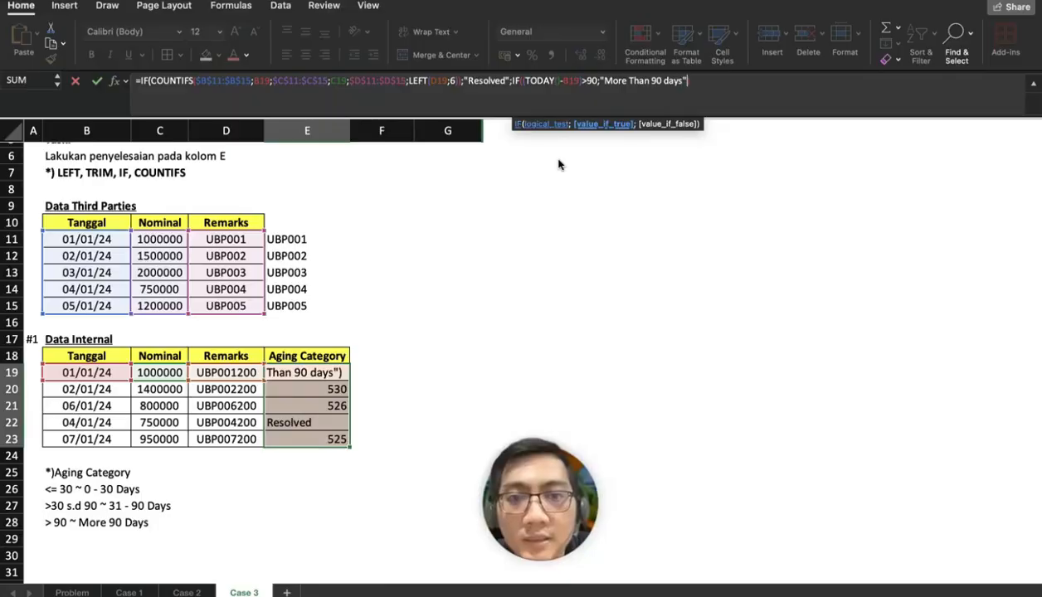
{"action": "type", "text": ";"}
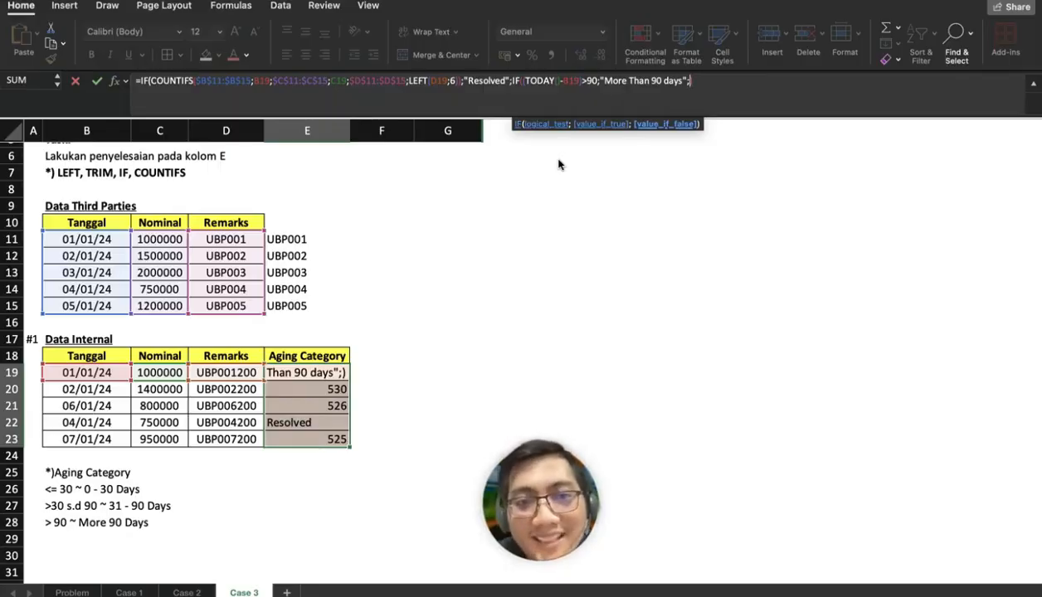
Set the nested IF's false result in E19 to "No More Than 90 days" and commit the formula with its closing parenthesis corrected
{"action": "type", "text": "\"\")"}
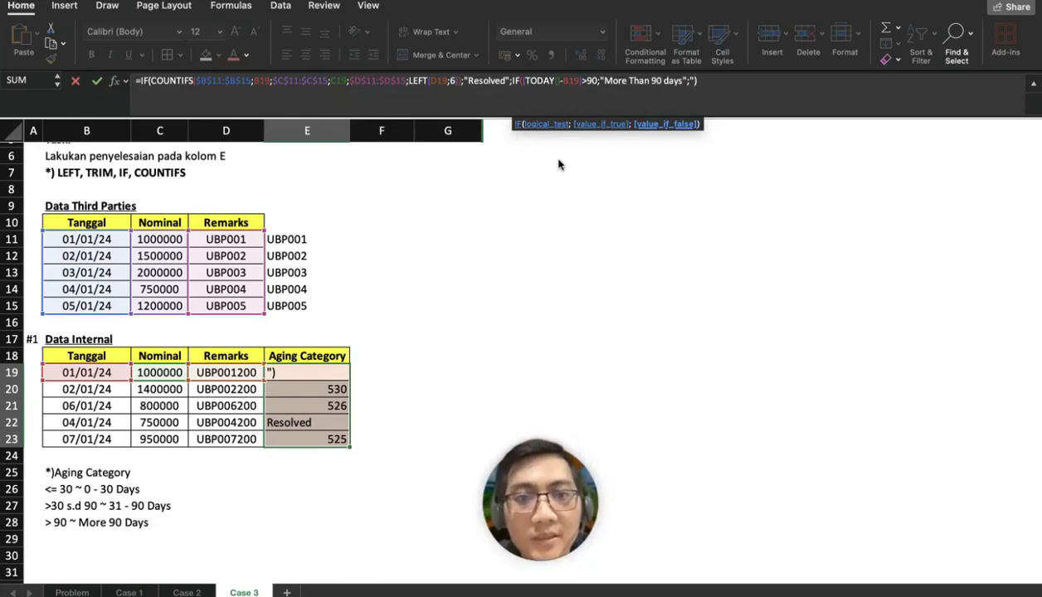
{"action": "type", "text": "Not More Th"}
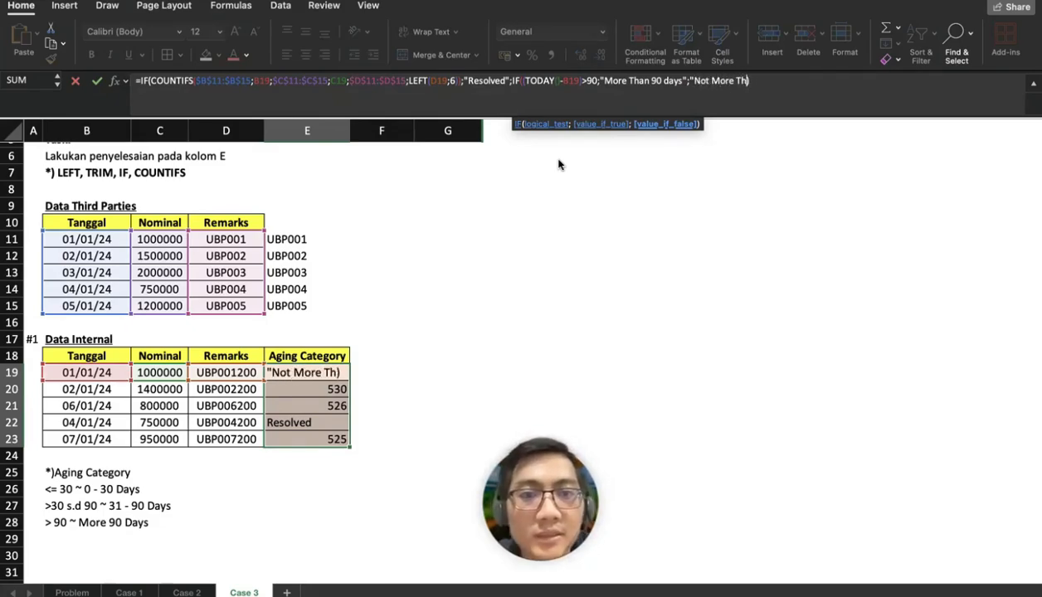
{"action": "type", "text": "an 90"}
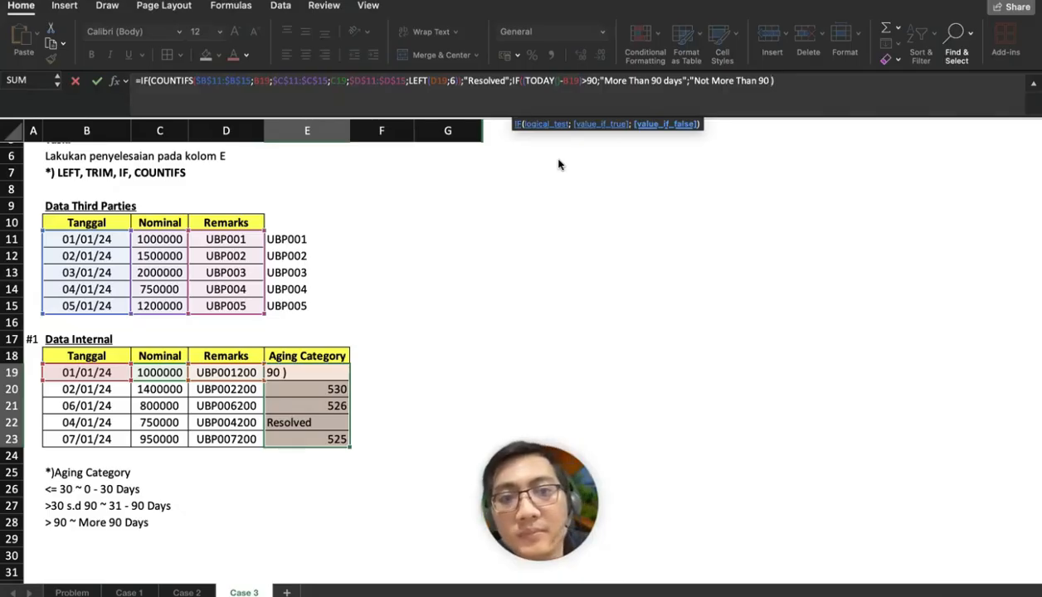
{"action": "left_click", "coordinate": [709, 81]}
{"action": "key", "text": "BackSpace"}
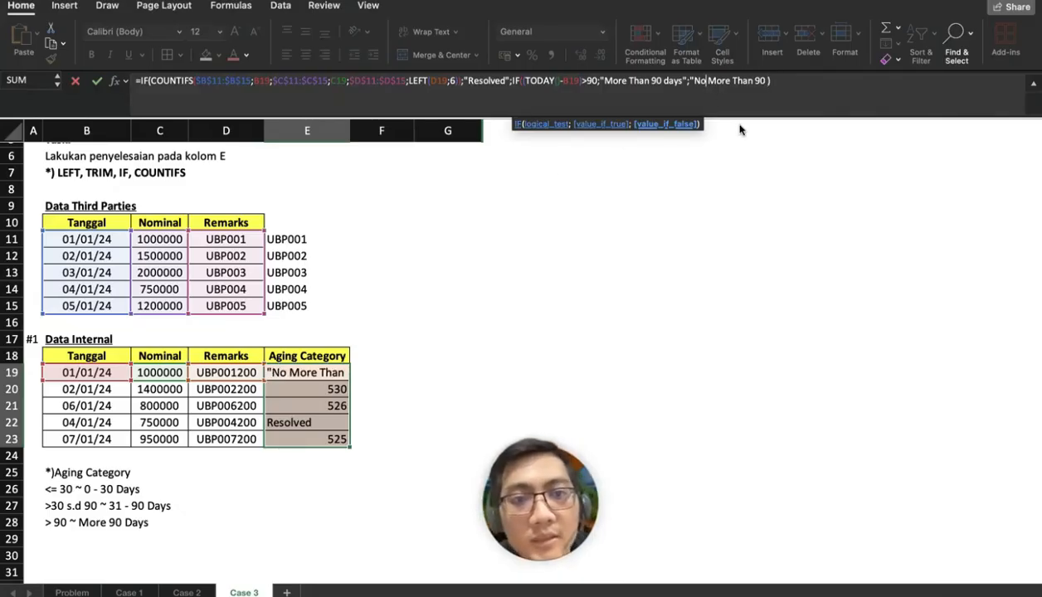
{"action": "left_click", "coordinate": [767, 83]}
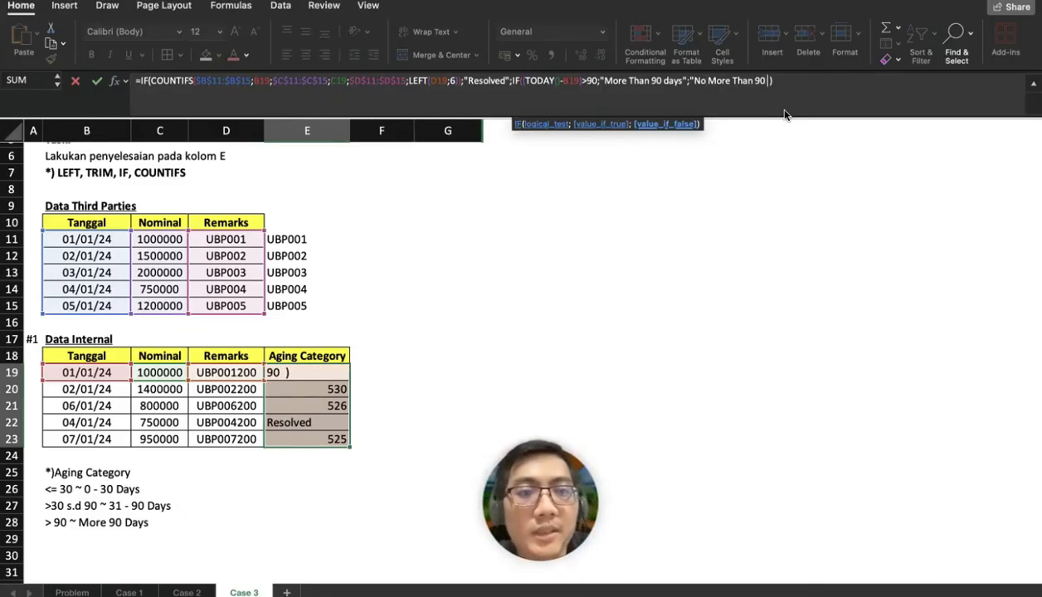
{"action": "type", "text": "days\""}
{"action": "key", "text": "Delete"}
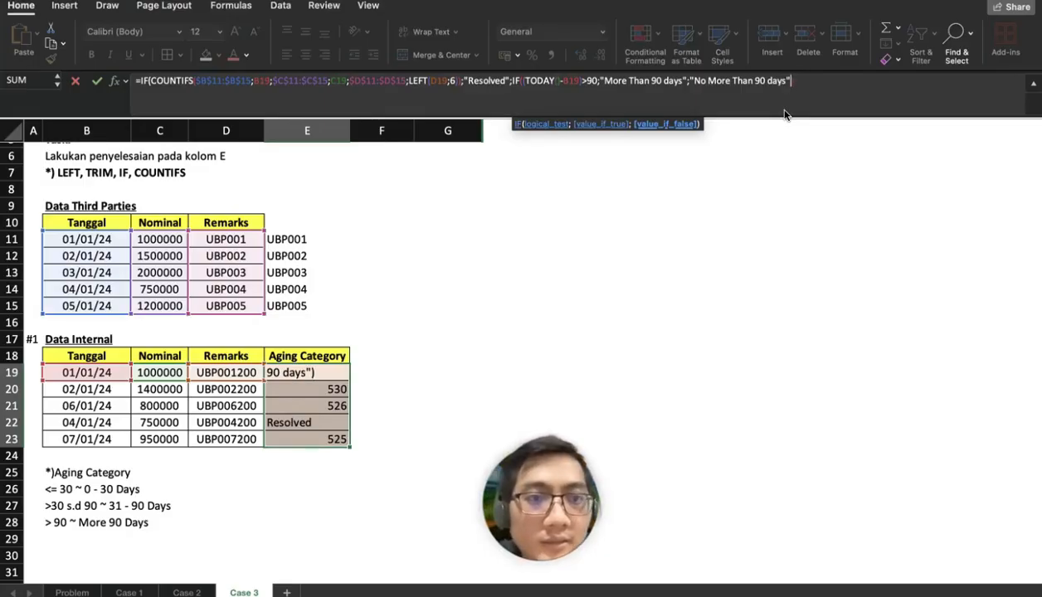
{"action": "key", "text": "Return"}
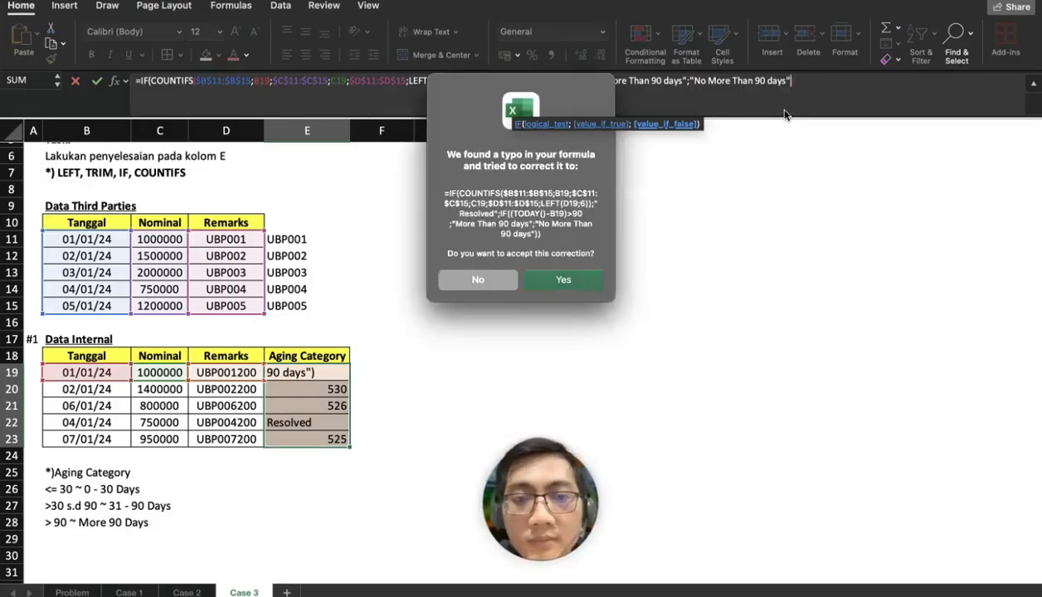
{"action": "key", "text": "Return"}
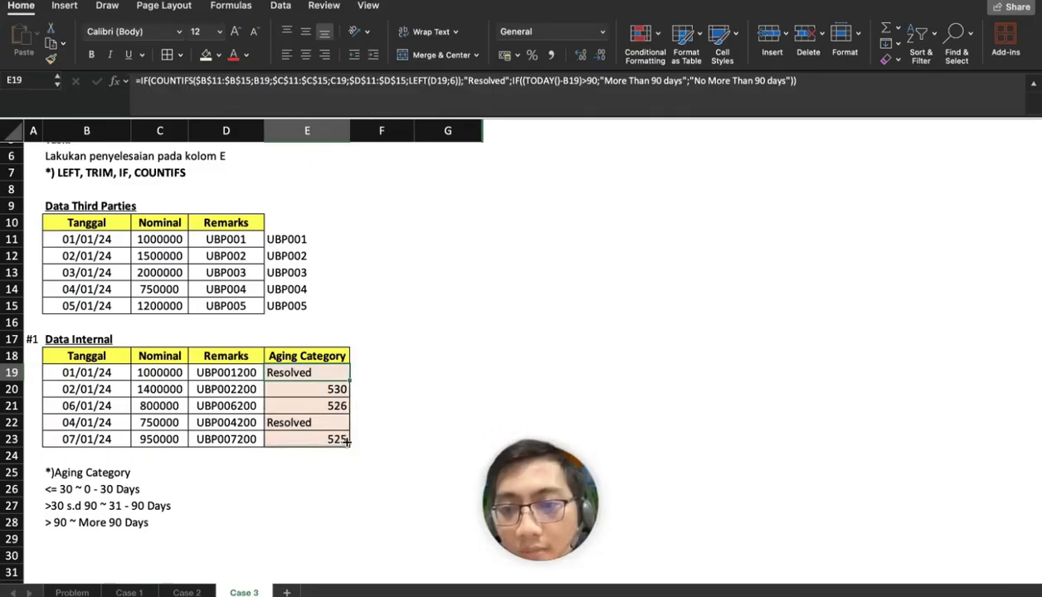
Fill the E19 formula down through E23 and autofit the width of column E
{"action": "left_click_drag", "start_coordinate": [347, 442], "coordinate": [347, 442]}
{"action": "left_click", "coordinate": [336, 371]}
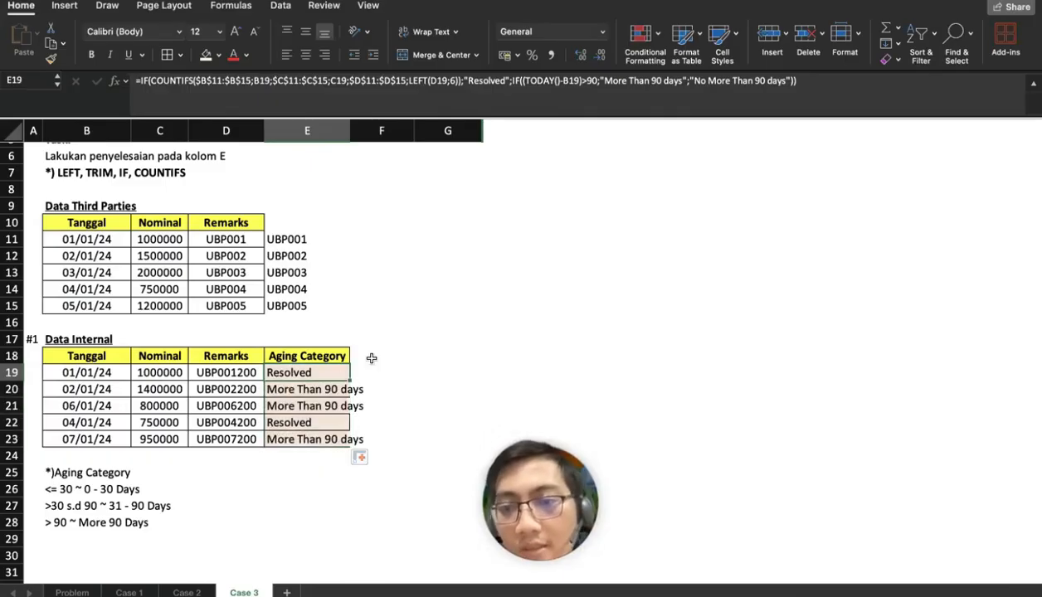
{"action": "double_click", "coordinate": [353, 140]}
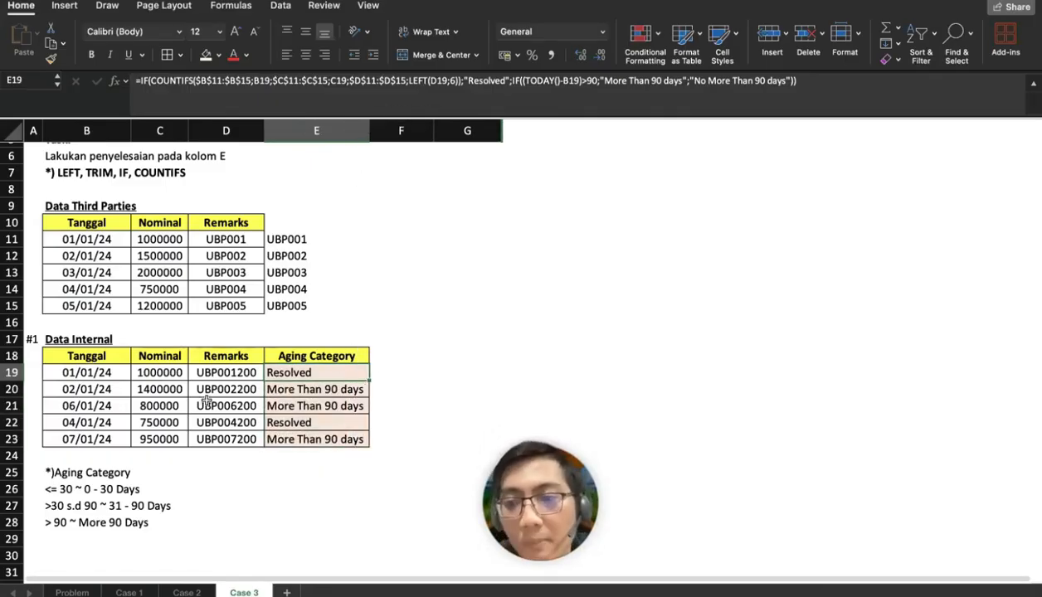
{"action": "left_click_drag", "start_coordinate": [83, 357], "coordinate": [356, 435]}
{"action": "key", "text": "ctrl+c"}
{"action": "scroll", "coordinate": [174, 448], "scroll_direction": "down", "scroll_amount": 1}
{"action": "scroll", "coordinate": [173, 448], "scroll_direction": "down", "scroll_amount": 3}
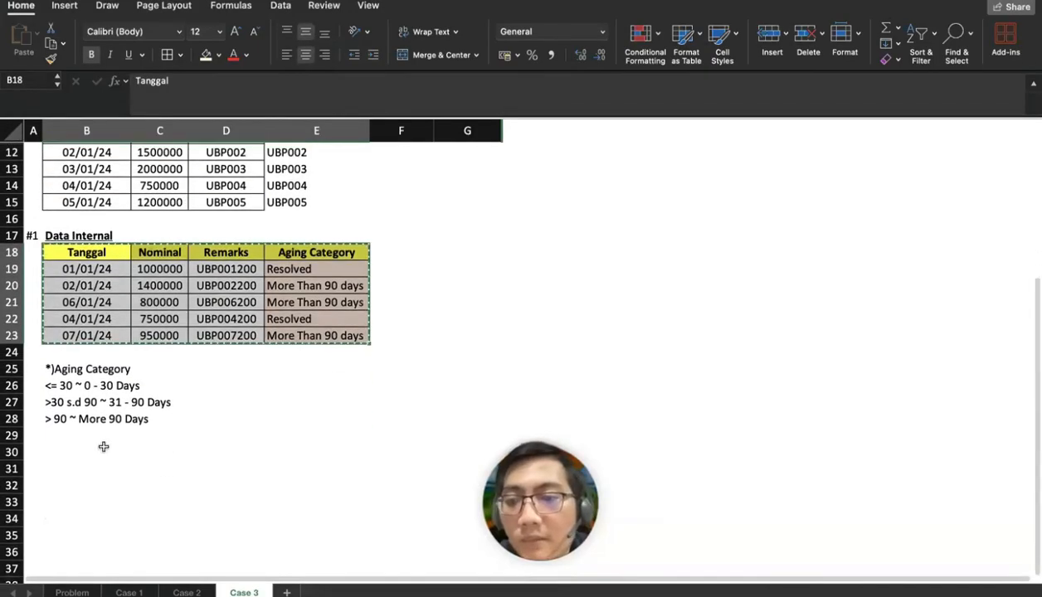
{"action": "left_click", "coordinate": [87, 452]}
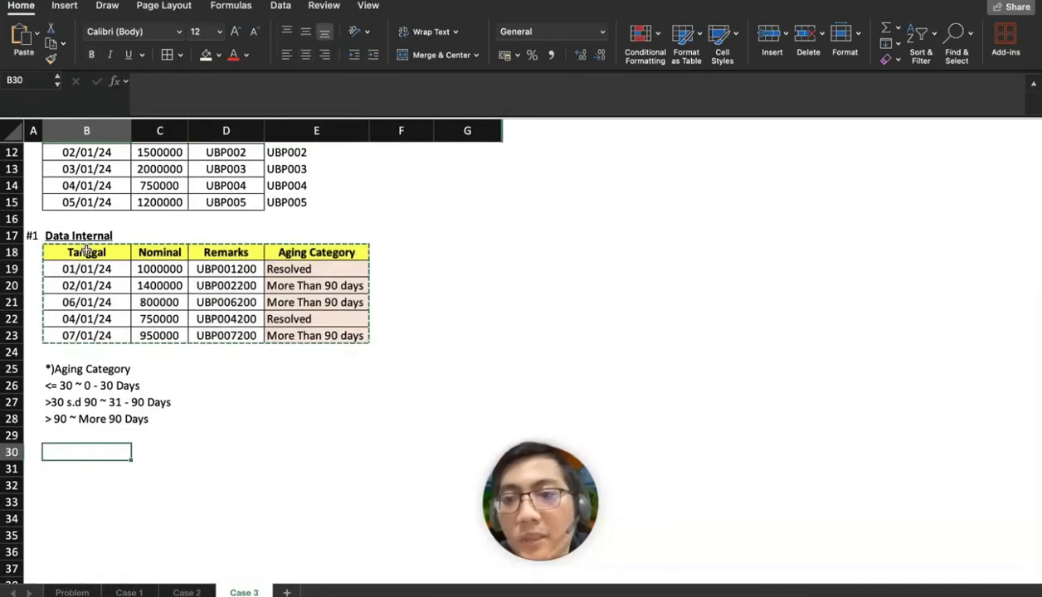
Create a PivotTable from the Data Internal range B18:E23 and place it on the existing worksheet at B30
{"action": "left_click_drag", "start_coordinate": [87, 252], "coordinate": [316, 335]}
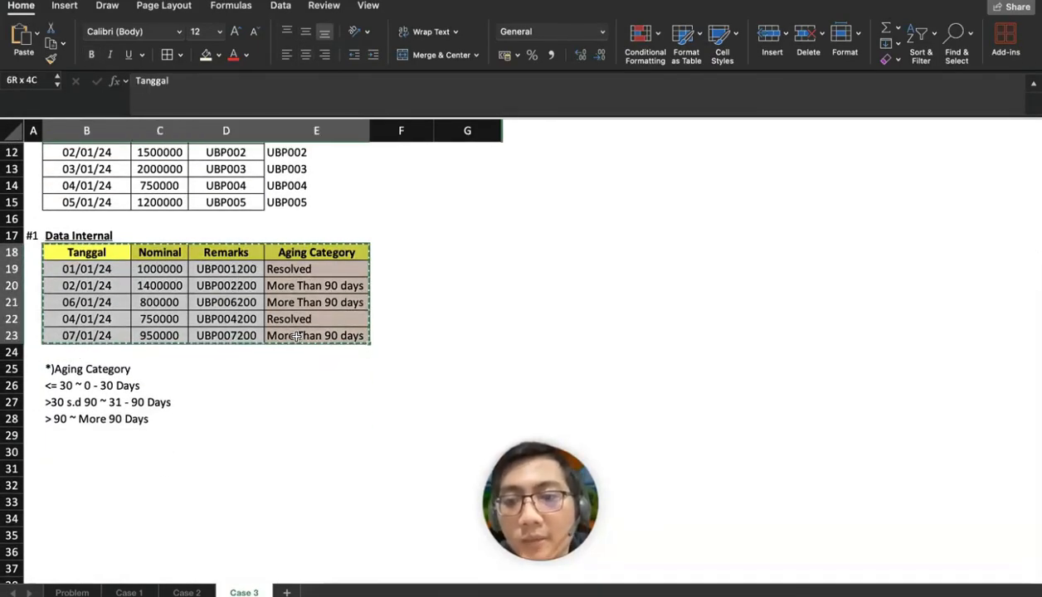
{"action": "left_click", "coordinate": [65, 6]}
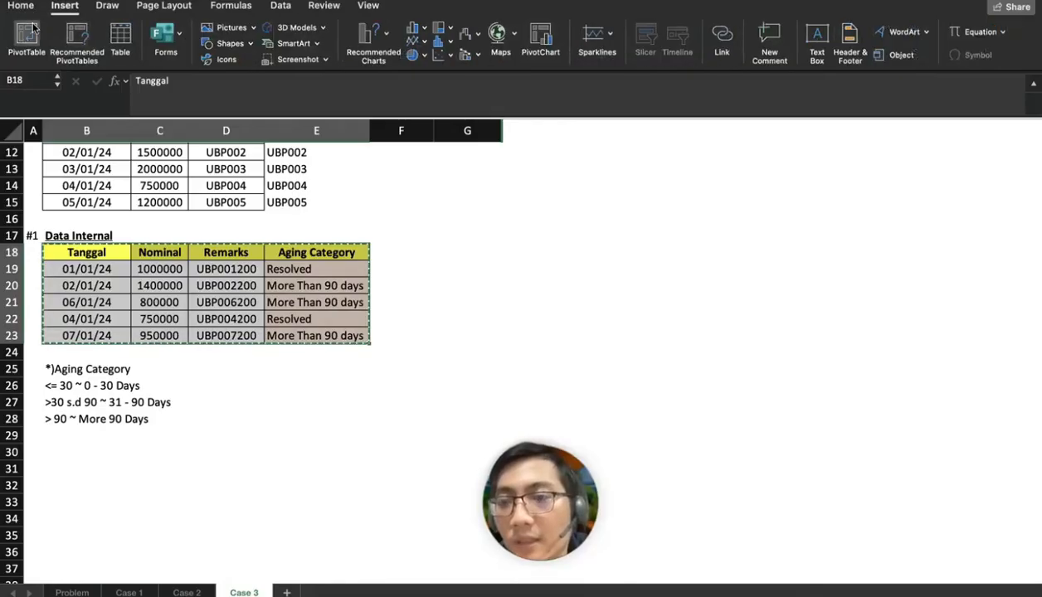
{"action": "left_click", "coordinate": [33, 28]}
{"action": "left_click", "coordinate": [408, 261]}
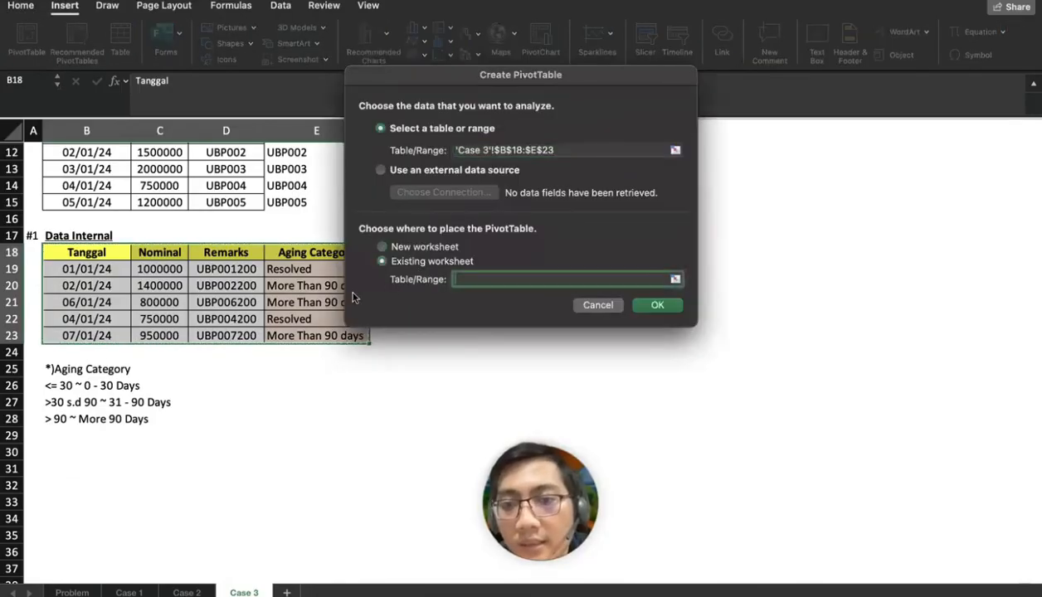
{"action": "left_click", "coordinate": [91, 451]}
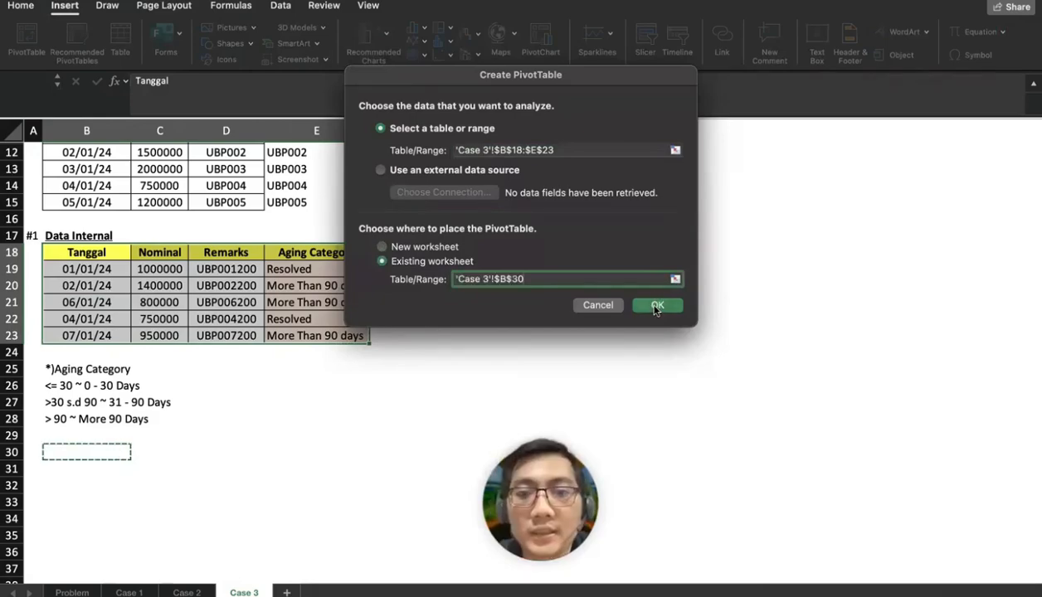
{"action": "left_click", "coordinate": [655, 306]}
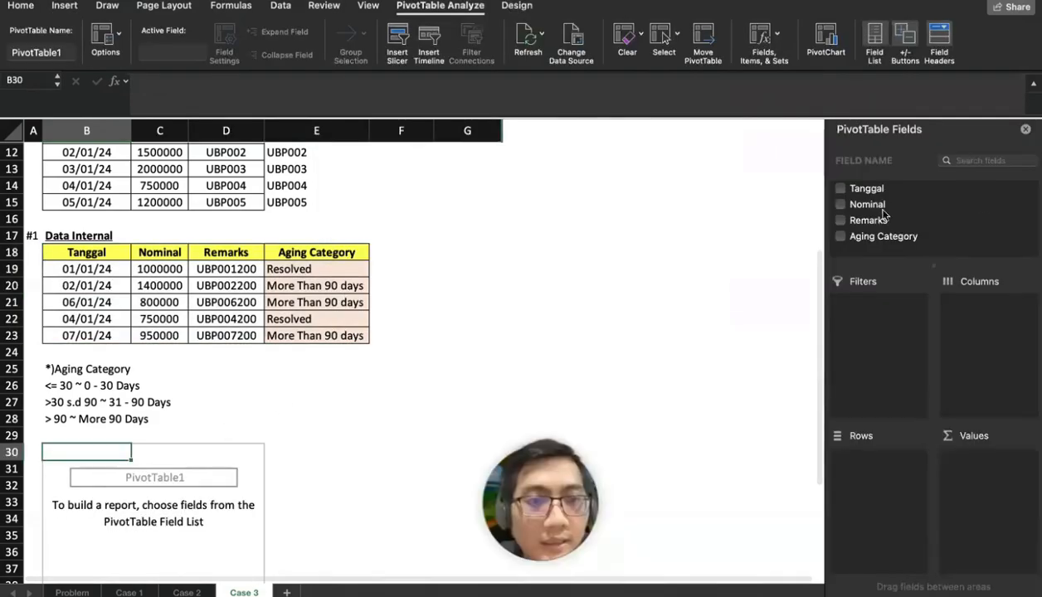
Set Aging Category as the PivotTable's row field and summarize Tanggal as a count in the values
{"action": "left_click_drag", "start_coordinate": [886, 238], "coordinate": [861, 465]}
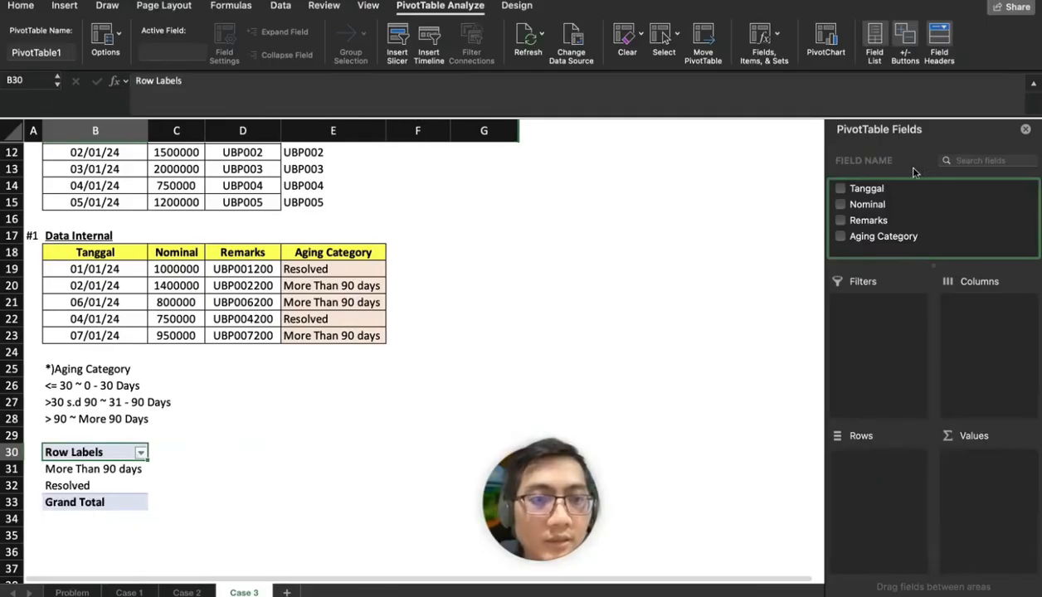
{"action": "left_click_drag", "start_coordinate": [859, 188], "coordinate": [981, 480]}
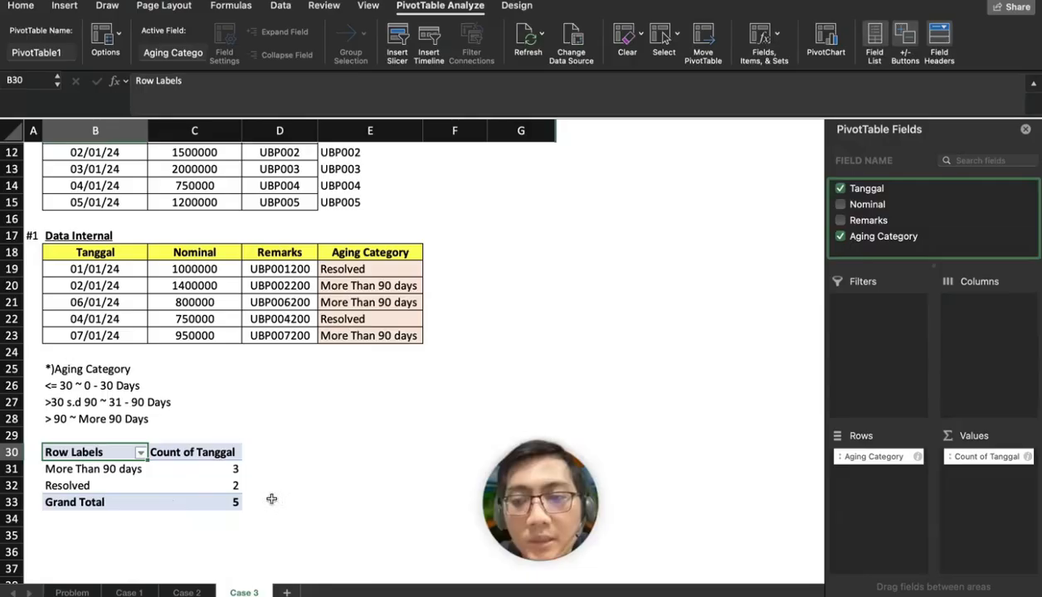
Examine the PivotTable counts, the Data Internal table and the Aging Category formula in E20
{"action": "left_click", "coordinate": [222, 469]}
{"action": "scroll", "coordinate": [357, 407], "scroll_direction": "up", "scroll_amount": 6}
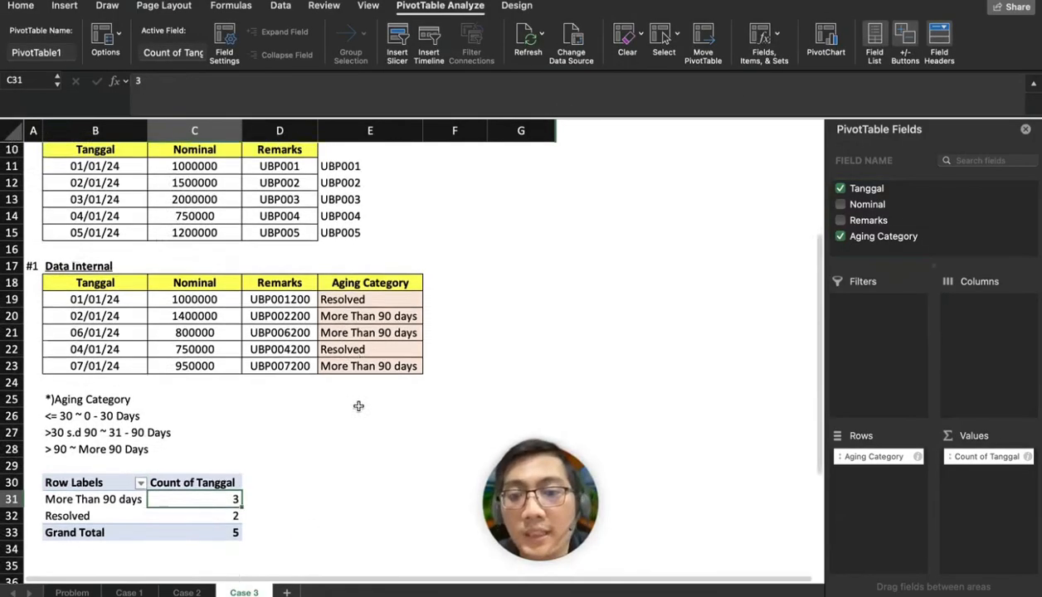
{"action": "scroll", "coordinate": [358, 407], "scroll_direction": "down", "scroll_amount": 4}
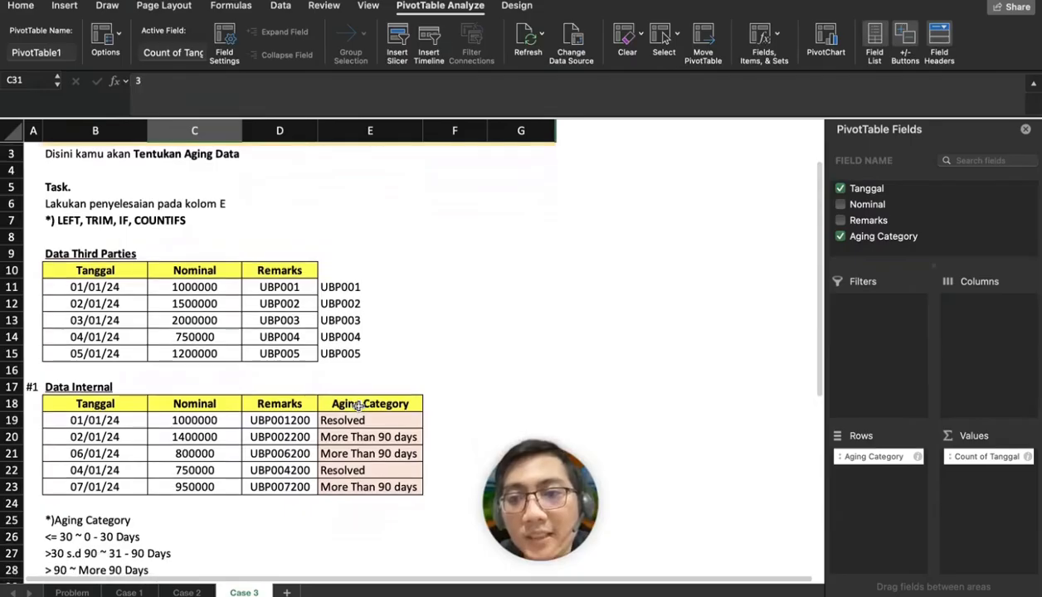
{"action": "scroll", "coordinate": [358, 406], "scroll_direction": "up", "scroll_amount": 2}
{"action": "scroll", "coordinate": [358, 407], "scroll_direction": "down", "scroll_amount": 2}
{"action": "left_click", "coordinate": [354, 446]}
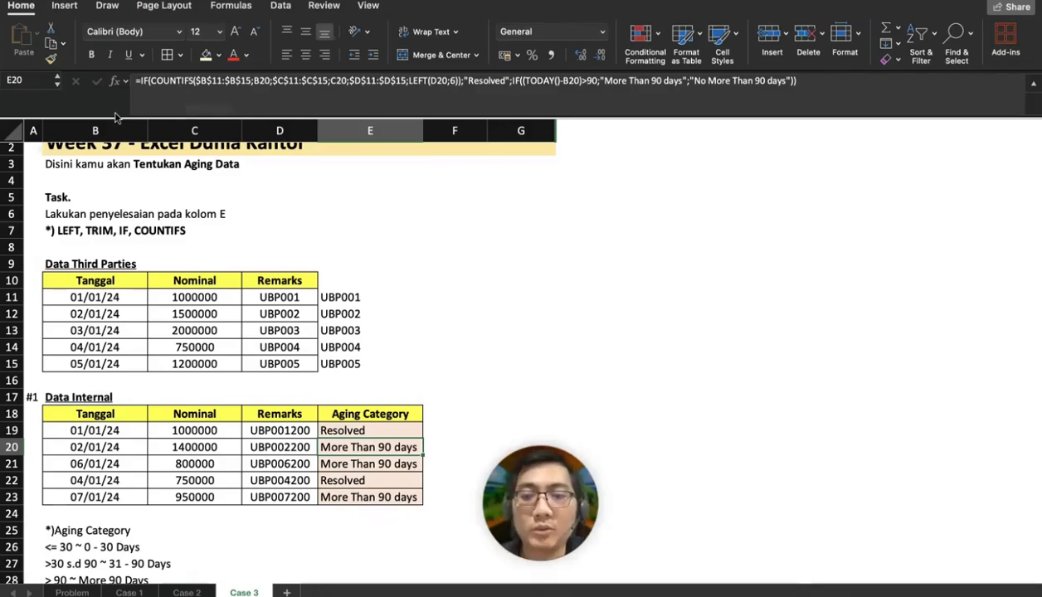
Enter =FORMULATEXT(E23) in cell B36 below the PivotTable to show the aging formula as text
{"action": "scroll", "coordinate": [220, 397], "scroll_direction": "down", "scroll_amount": 3}
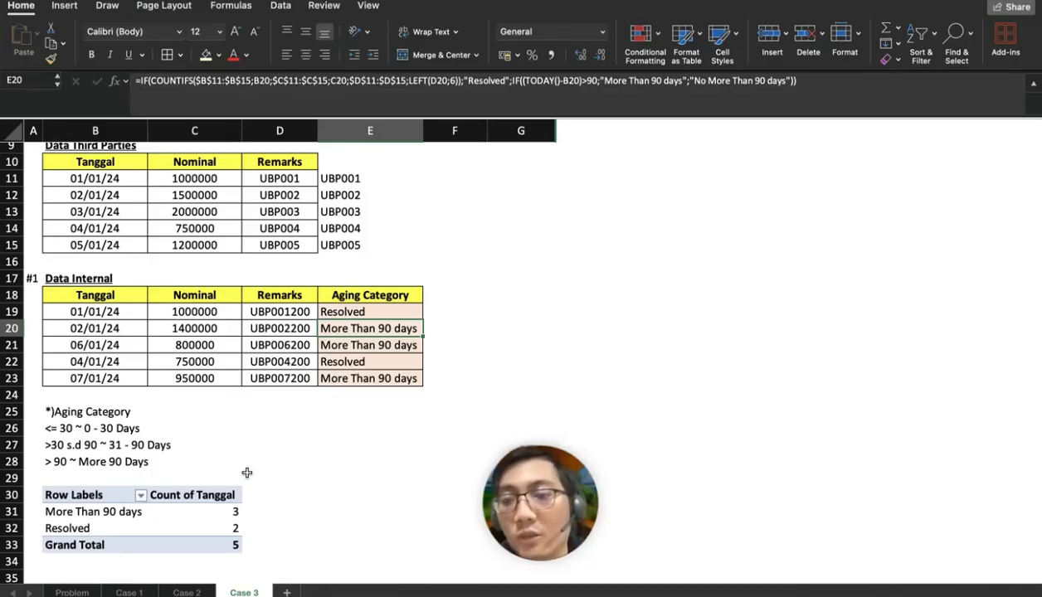
{"action": "scroll", "coordinate": [246, 474], "scroll_direction": "down", "scroll_amount": 4}
{"action": "left_click", "coordinate": [95, 472]}
{"action": "type", "text": "="}
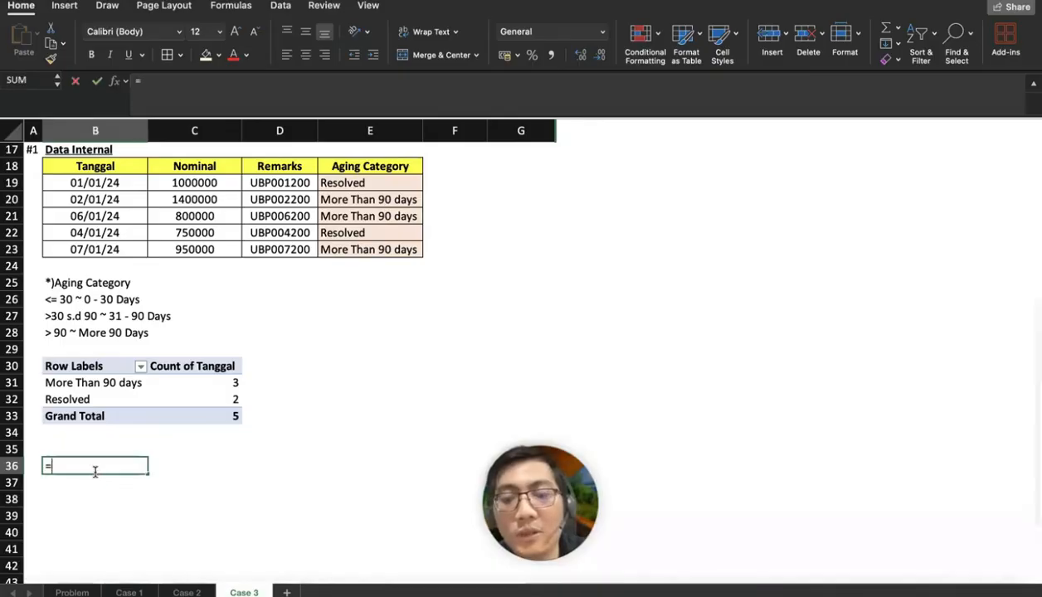
{"action": "type", "text": "FORMULATEXT("}
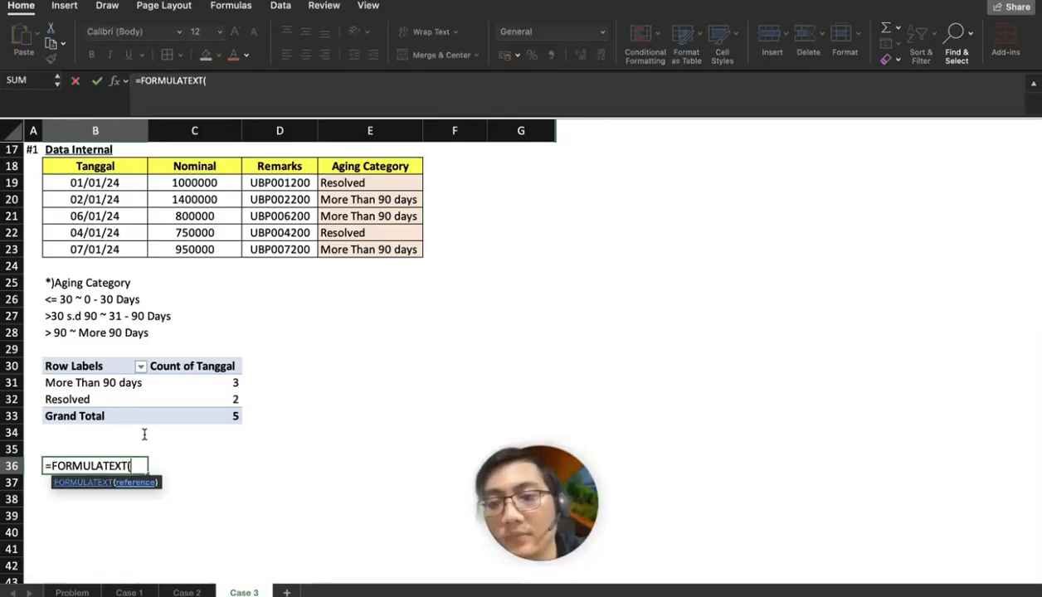
{"action": "scroll", "coordinate": [209, 388], "scroll_direction": "up", "scroll_amount": 2}
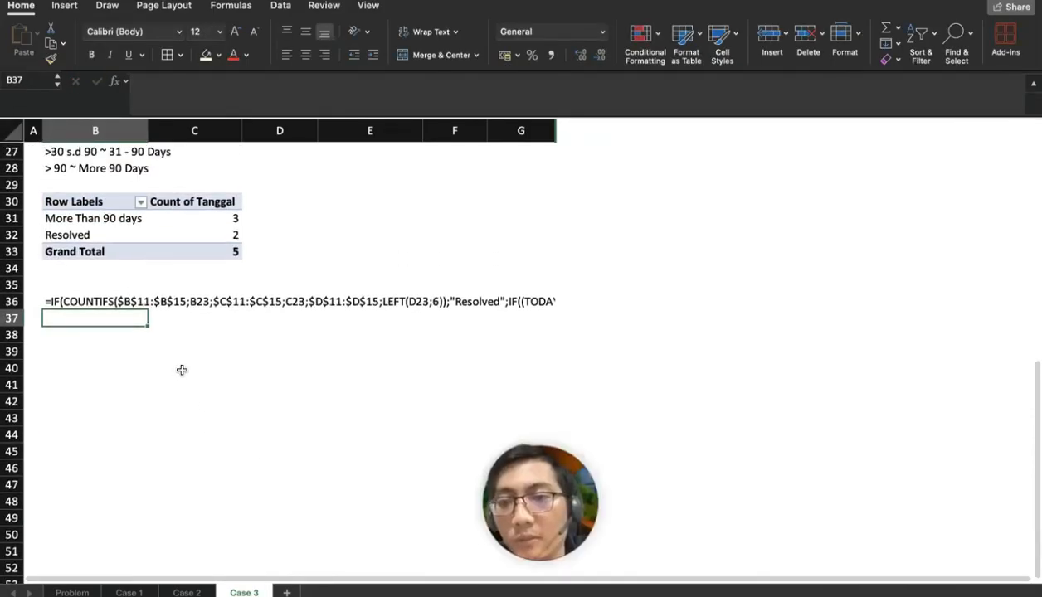
Merge and center the range B36:F39 and wrap its text so the whole formula text fits
{"action": "left_click_drag", "start_coordinate": [88, 303], "coordinate": [421, 343]}
{"action": "left_click", "coordinate": [437, 55]}
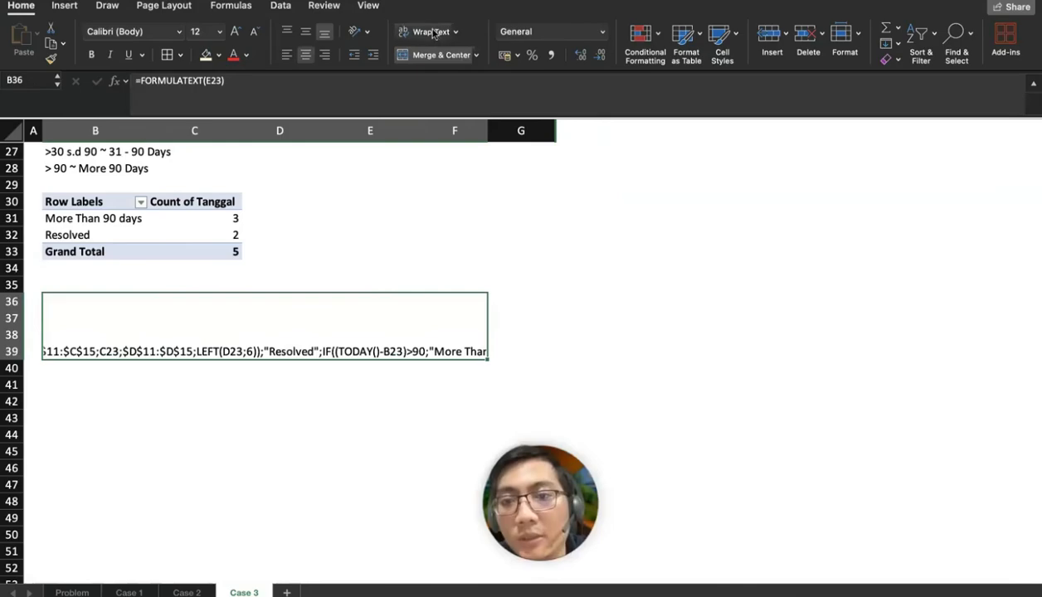
{"action": "left_click", "coordinate": [430, 32]}
{"action": "left_click", "coordinate": [219, 383]}
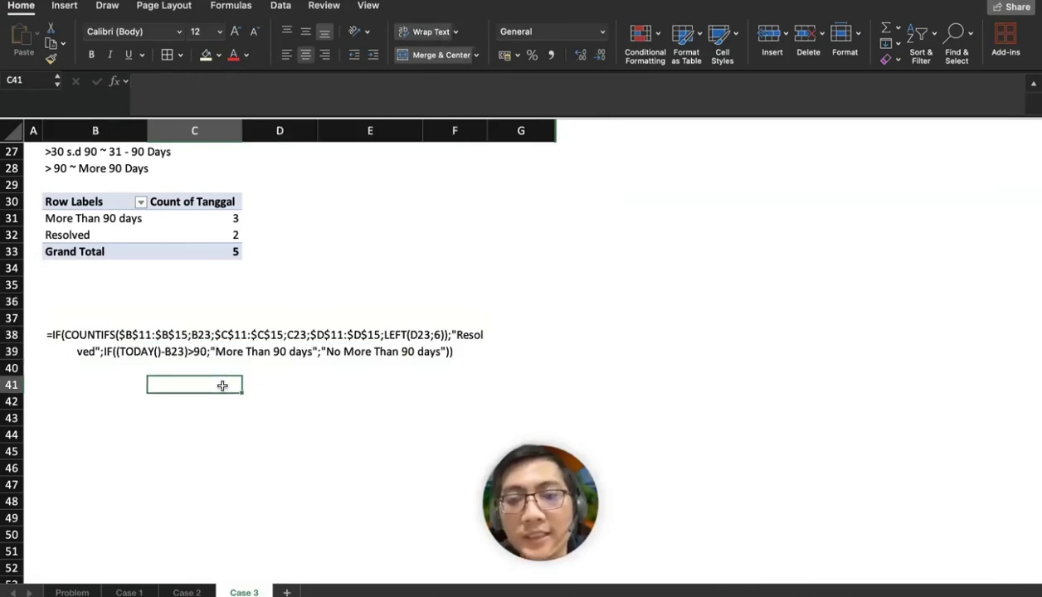
{"action": "left_click", "coordinate": [203, 325]}
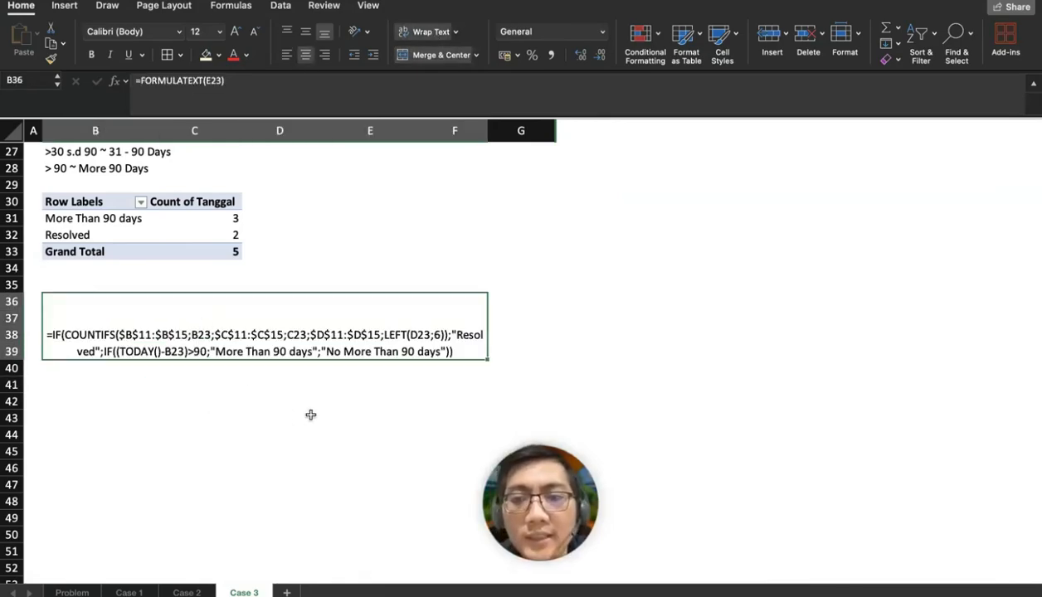
{"action": "scroll", "coordinate": [310, 415], "scroll_direction": "up", "scroll_amount": 2}
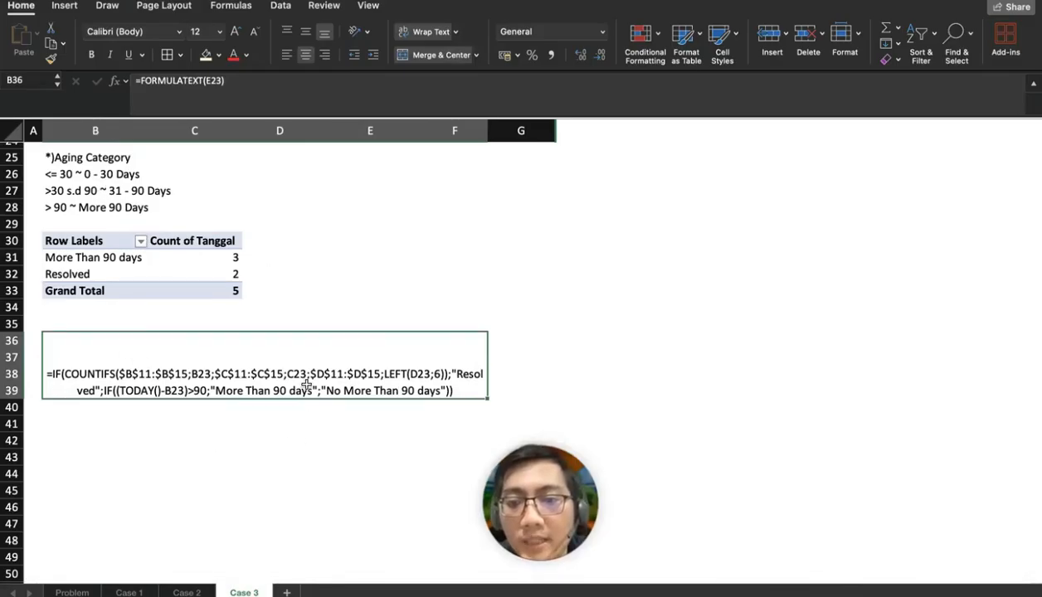
{"action": "double_click", "coordinate": [317, 387]}
{"action": "left_click", "coordinate": [348, 470]}
{"action": "scroll", "coordinate": [349, 470], "scroll_direction": "up", "scroll_amount": 6}
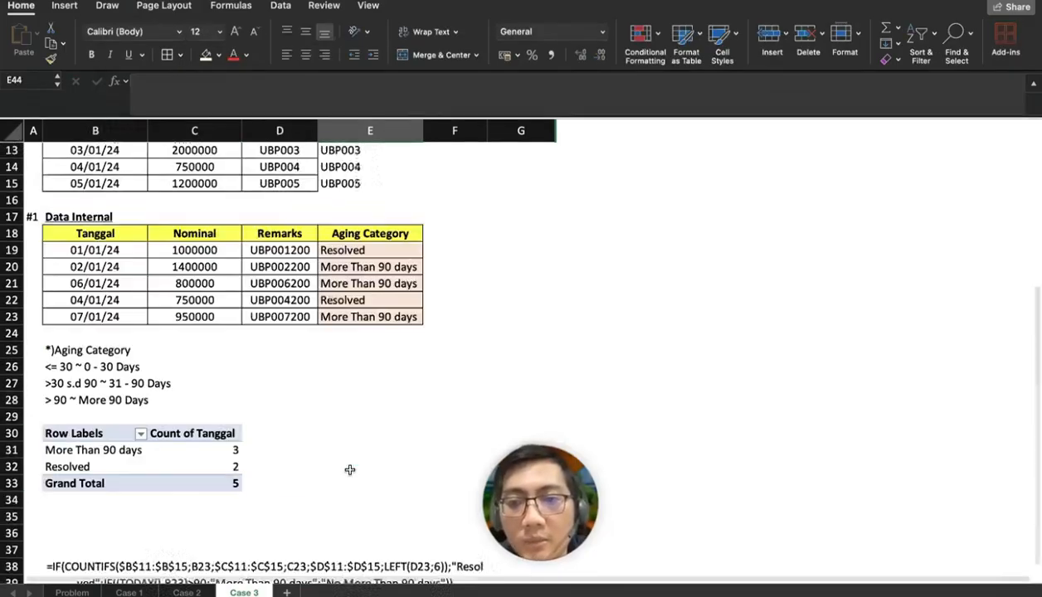
Replace the "No More Than 90 days" result in E19's Aging Category formula with the start of another nested IF
{"action": "left_click", "coordinate": [374, 355]}
{"action": "double_click", "coordinate": [374, 355]}
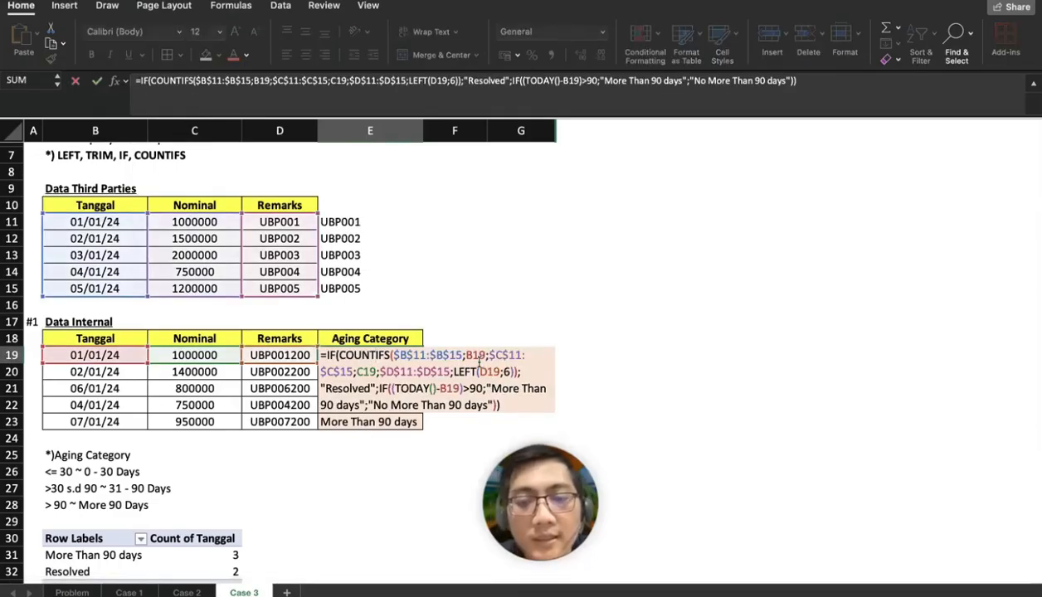
{"action": "left_click", "coordinate": [492, 405]}
{"action": "scroll", "coordinate": [509, 447], "scroll_direction": "down", "scroll_amount": 3}
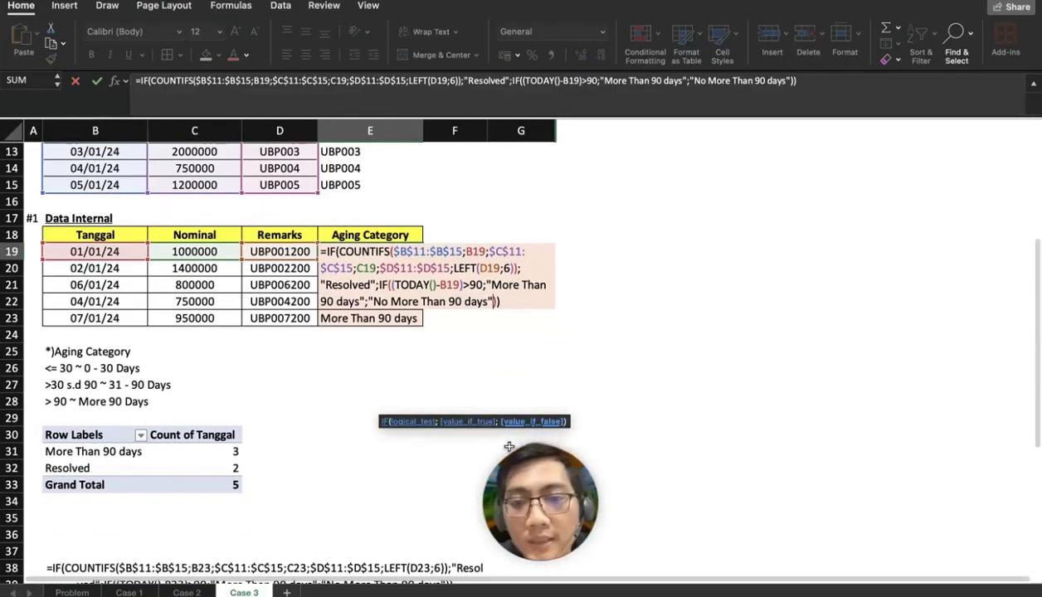
{"action": "key", "text": "BackSpace"}
{"action": "key", "text": "BackSpace"}
{"action": "key", "text": "BackSpace"}
{"action": "key", "text": "BackSpace"}
{"action": "key", "text": "BackSpace"}
{"action": "key", "text": "BackSpace"}
{"action": "key", "text": "BackSpace"}
{"action": "key", "text": "BackSpace"}
{"action": "key", "text": "BackSpace"}
{"action": "key", "text": "BackSpace"}
{"action": "key", "text": "BackSpace"}
{"action": "key", "text": "BackSpace"}
{"action": "key", "text": "BackSpace"}
{"action": "key", "text": "BackSpace"}
{"action": "key", "text": "BackSpace"}
{"action": "key", "text": "BackSpace"}
{"action": "key", "text": "BackSpace"}
{"action": "key", "text": "BackSpace"}
{"action": "key", "text": "BackSpace"}
{"action": "key", "text": "BackSpace"}
{"action": "key", "text": "BackSpace"}
{"action": "key", "text": "BackSpace"}
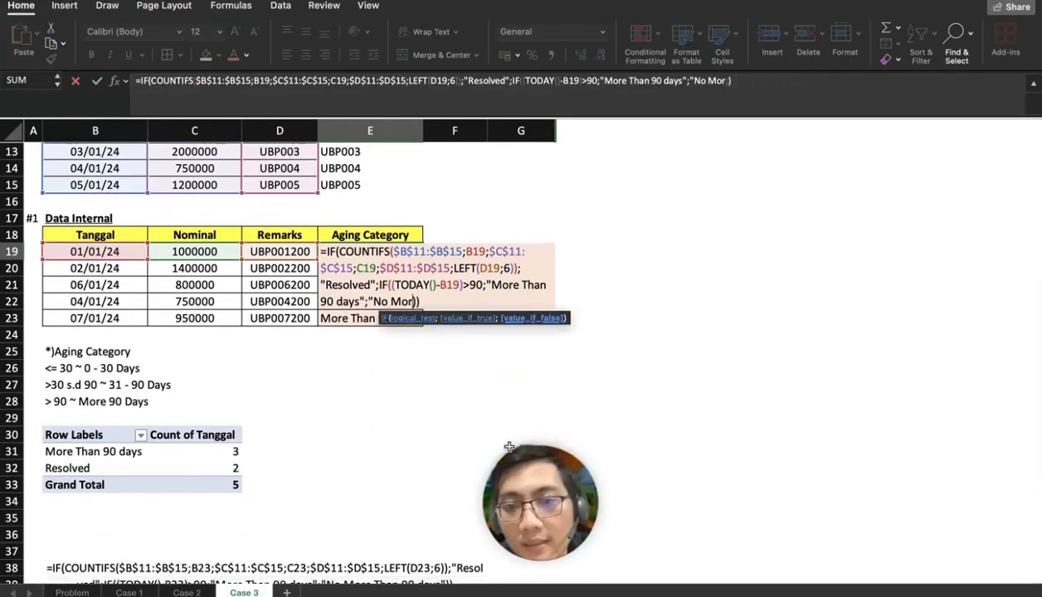
{"action": "type", "text": "IF("}
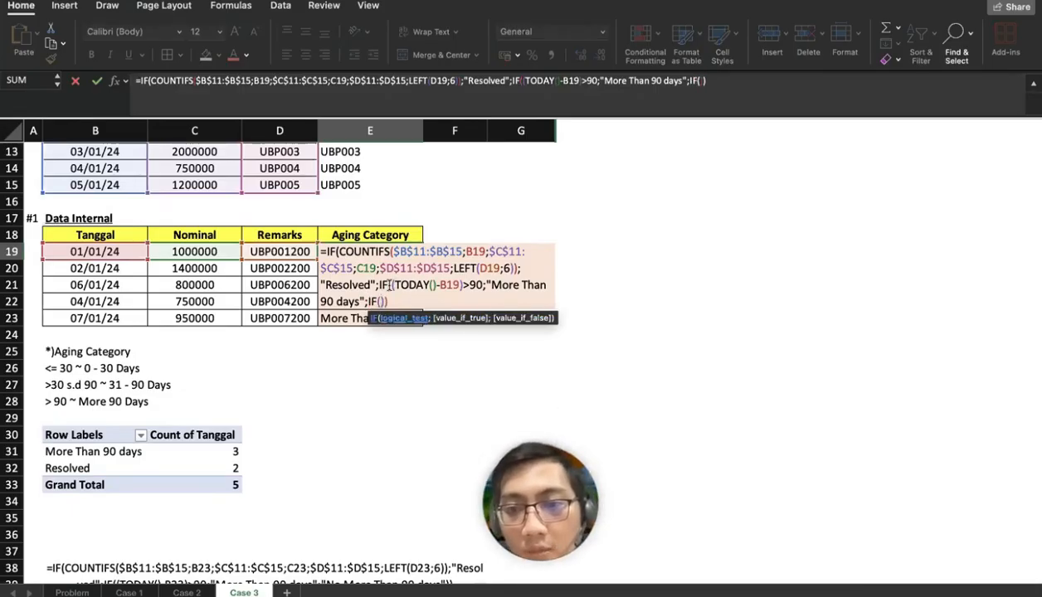
Reuse the (TODAY()-B19) comparison as the nested IF's test in E19, changed to (TODAY()-B19)<90
{"action": "left_click_drag", "start_coordinate": [393, 285], "coordinate": [473, 278]}
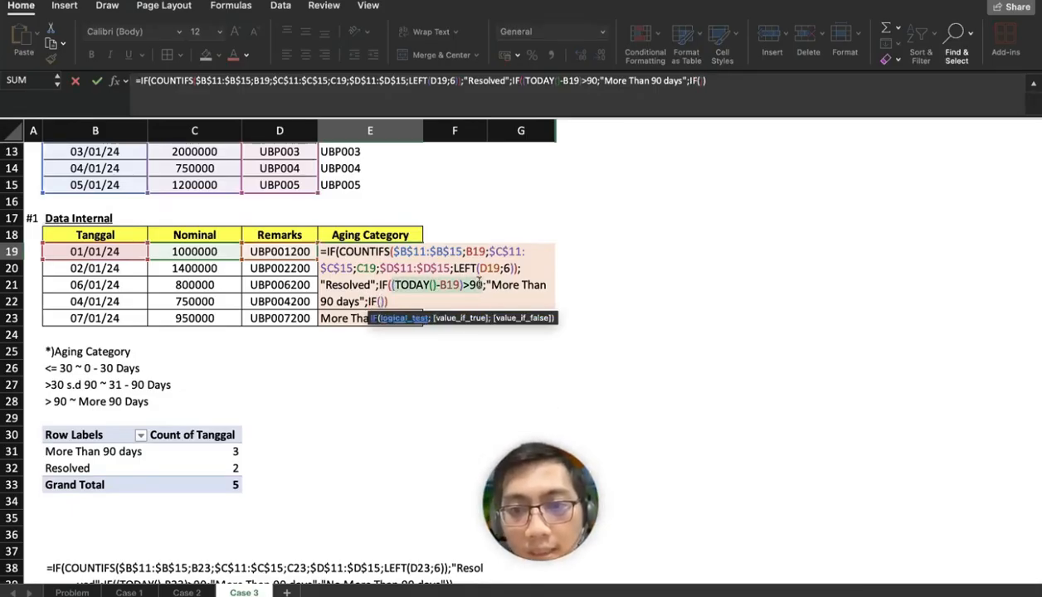
{"action": "key", "text": "super+c"}
{"action": "left_click", "coordinate": [380, 302]}
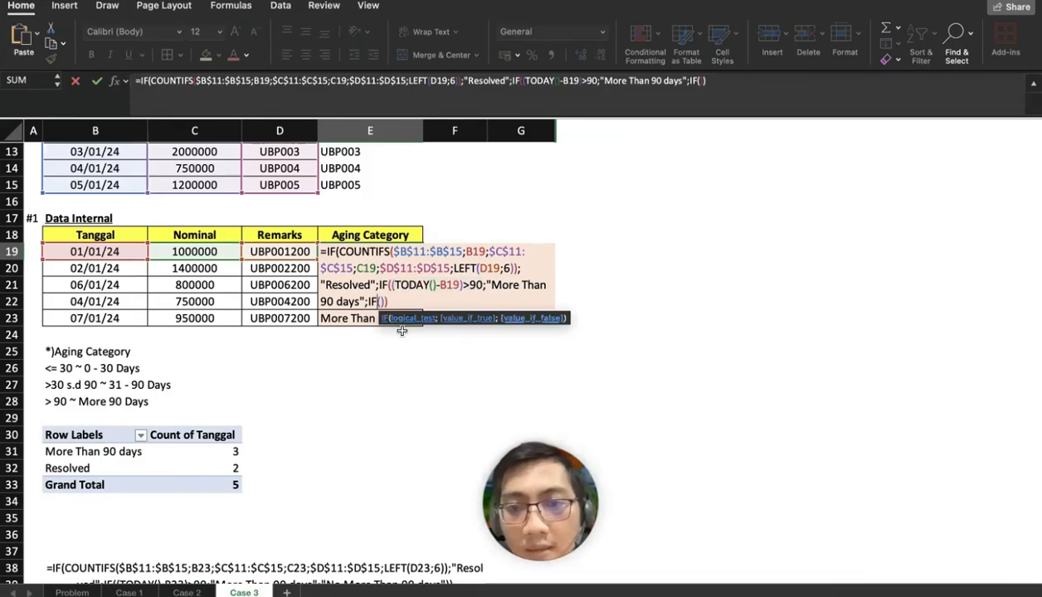
{"action": "key", "text": "super+v"}
{"action": "key", "text": "Left"}
{"action": "key", "text": "Left"}
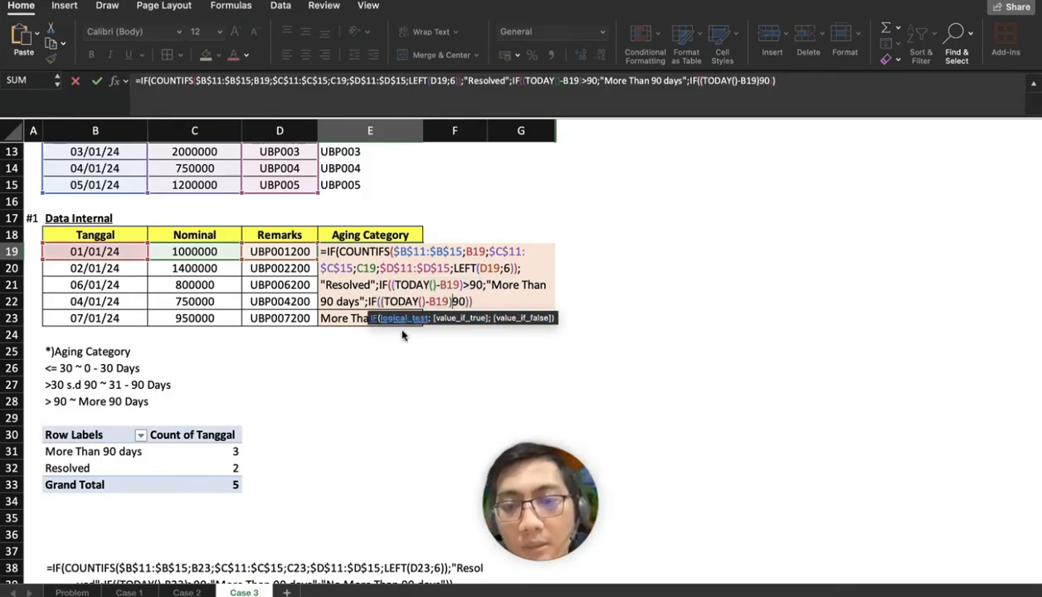
{"action": "key", "text": "BackSpace"}
{"action": "type", "text": "<"}
{"action": "key", "text": "Right"}
{"action": "key", "text": "Right"}
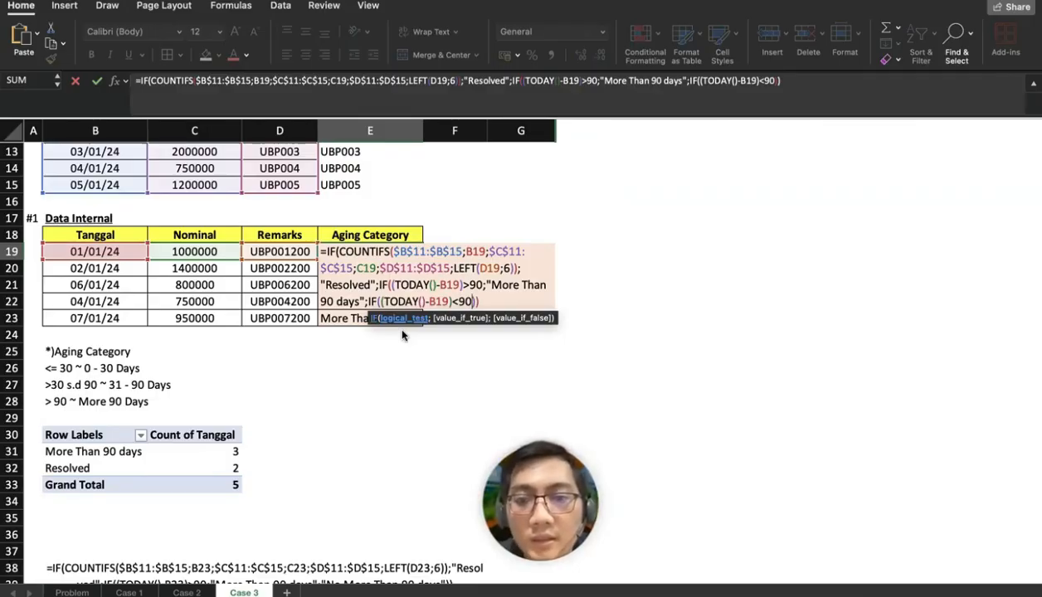
Place an OR function around the (TODAY()-B19)<90 test inside the nested IF of E19
{"action": "key", "text": "Left"}
{"action": "key", "text": "Left"}
{"action": "key", "text": "Left"}
{"action": "key", "text": "Left"}
{"action": "key", "text": "Left"}
{"action": "key", "text": "Left"}
{"action": "key", "text": "Left"}
{"action": "key", "text": "Left"}
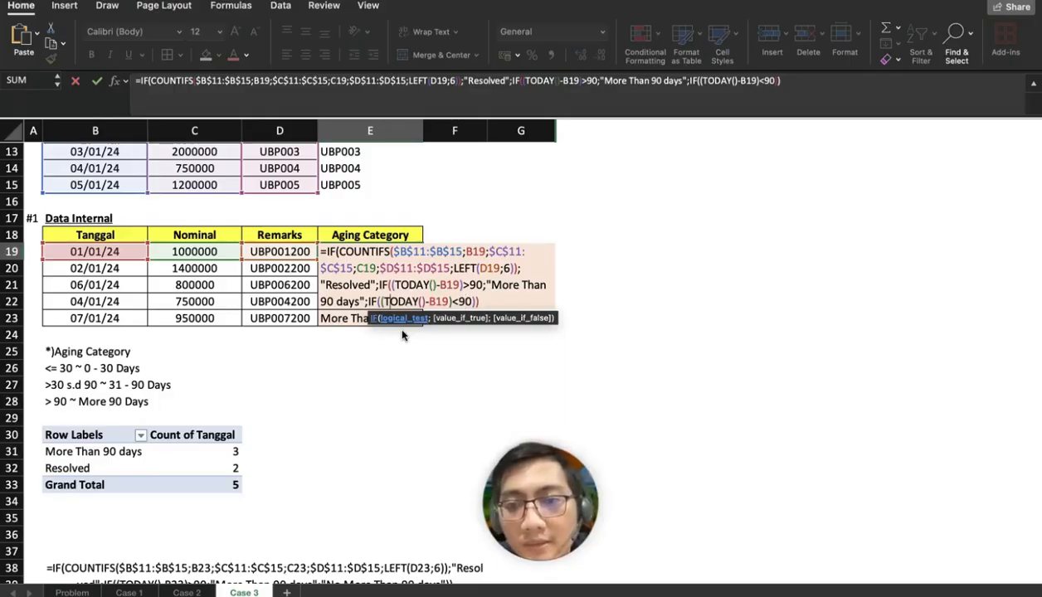
{"action": "type", "text": "OR("}
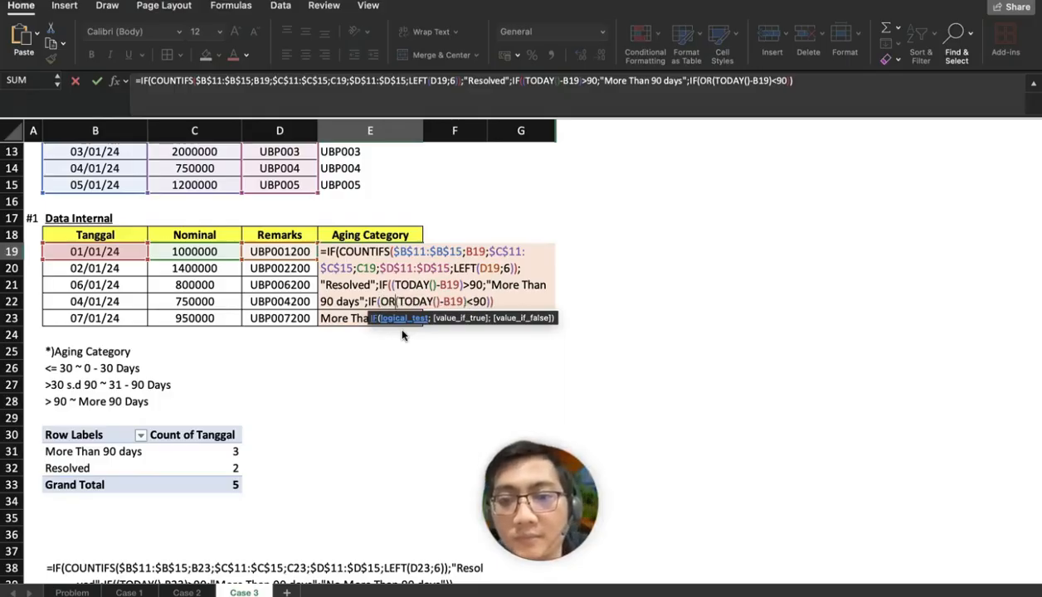
Add (TODAY()-B19)>31 as the second condition of the OR function in E19's nested IF
{"action": "key", "text": "Right"}
{"action": "key", "text": "Right"}
{"action": "key", "text": "Right"}
{"action": "key", "text": "Right"}
{"action": "key", "text": "Right"}
{"action": "key", "text": "Right"}
{"action": "key", "text": "Right"}
{"action": "key", "text": "Right"}
{"action": "key", "text": "Right"}
{"action": "key", "text": "Right"}
{"action": "key", "text": "Right"}
{"action": "key", "text": "Right"}
{"action": "key", "text": "Right"}
{"action": "key", "text": "Right"}
{"action": "key", "text": "Right"}
{"action": "key", "text": "Right"}
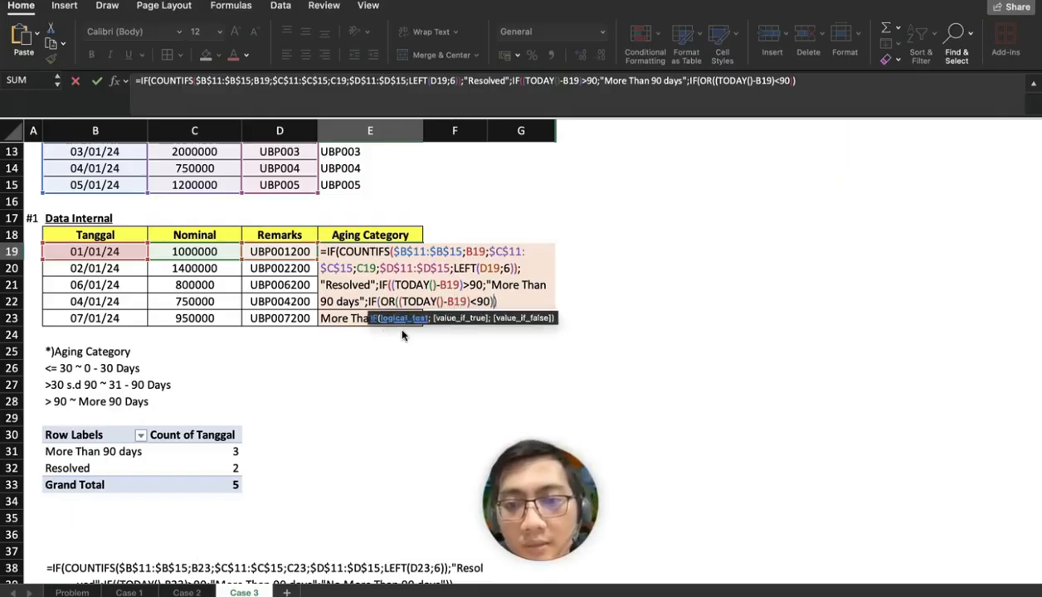
{"action": "key", "text": "Left"}
{"action": "key", "text": "Left"}
{"action": "key", "text": "Left"}
{"action": "key", "text": "Left"}
{"action": "key", "text": "Left"}
{"action": "key", "text": "Left"}
{"action": "key", "text": "Left"}
{"action": "key", "text": "Left"}
{"action": "key", "text": "Left"}
{"action": "key", "text": "Left"}
{"action": "key", "text": "Left"}
{"action": "key", "text": "Left"}
{"action": "key", "text": "Left"}
{"action": "key", "text": "Left"}
{"action": "key", "text": "Left"}
{"action": "key", "text": "Left"}
{"action": "key", "text": "Left"}
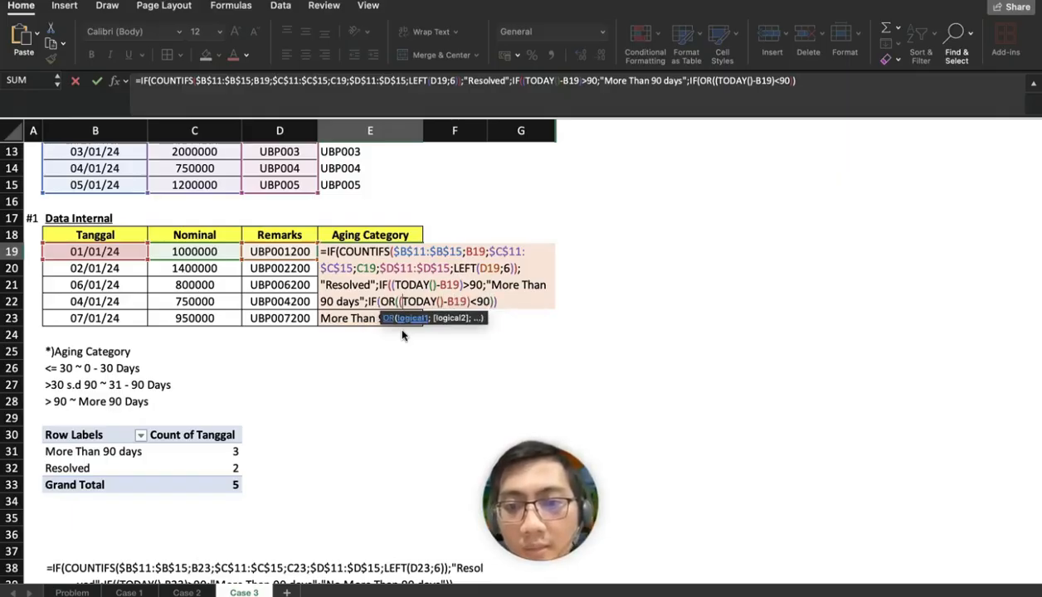
{"action": "key", "text": "Right"}
{"action": "key", "text": "Right"}
{"action": "key", "text": "Right"}
{"action": "key", "text": "Right"}
{"action": "key", "text": "Right"}
{"action": "key", "text": "Right"}
{"action": "key", "text": "Right"}
{"action": "key", "text": "Right"}
{"action": "key", "text": "Right"}
{"action": "key", "text": "Right"}
{"action": "key", "text": "Right"}
{"action": "key", "text": "Right"}
{"action": "key", "text": "Right"}
{"action": "key", "text": "Right"}
{"action": "key", "text": "Right"}
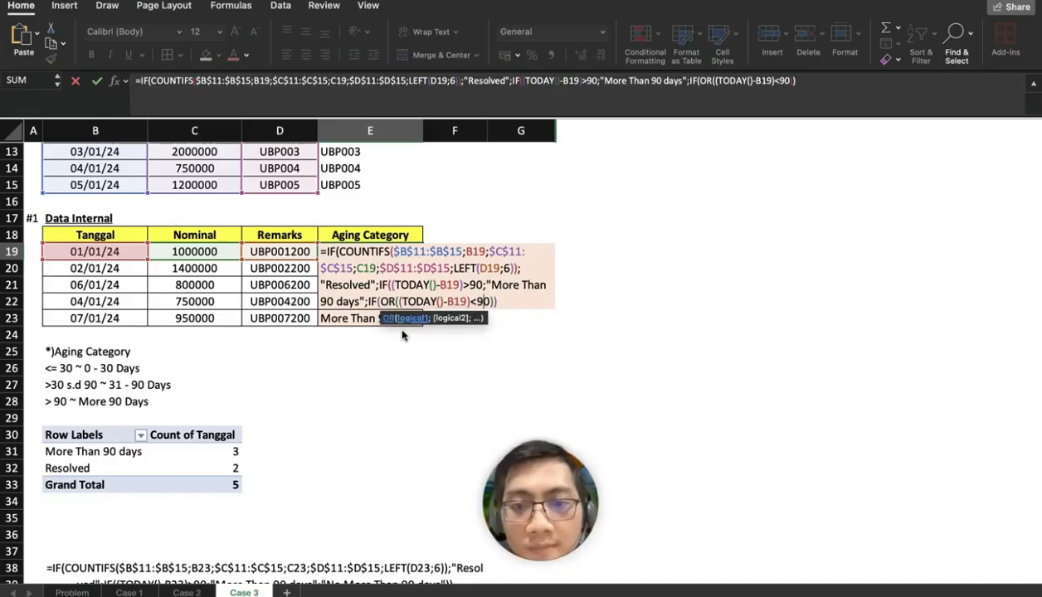
{"action": "type", "text": ";(TODAY()-B19)>90"}
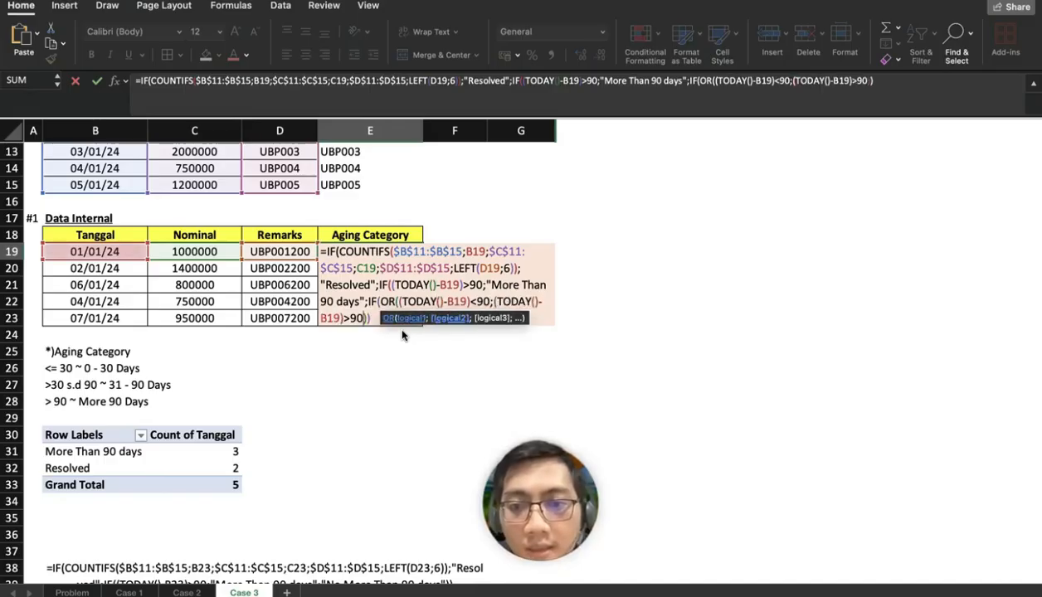
{"action": "key", "text": "Left"}
{"action": "key", "text": "Left"}
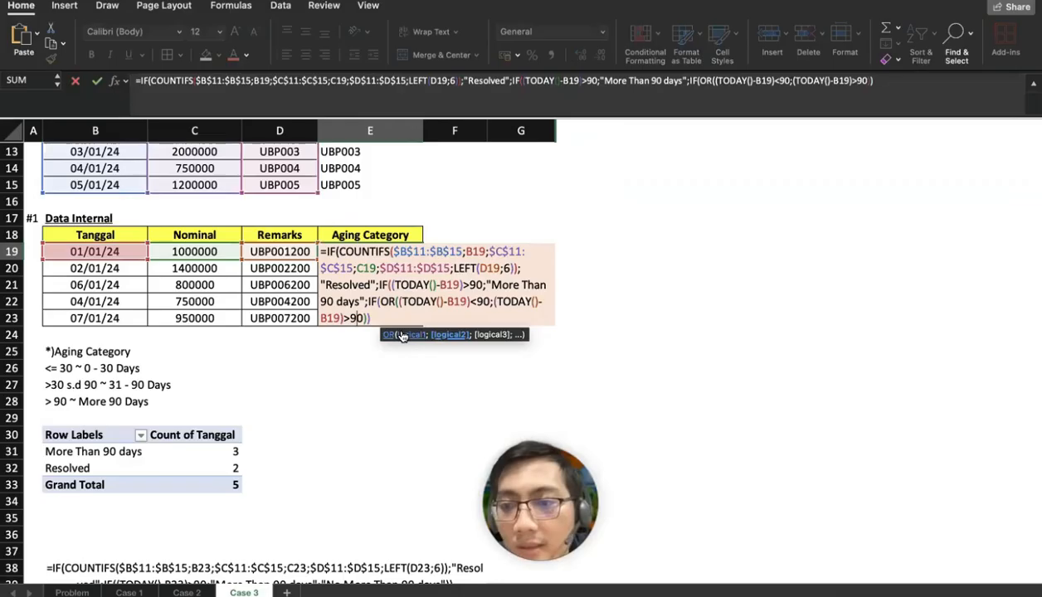
{"action": "key", "text": "Right"}
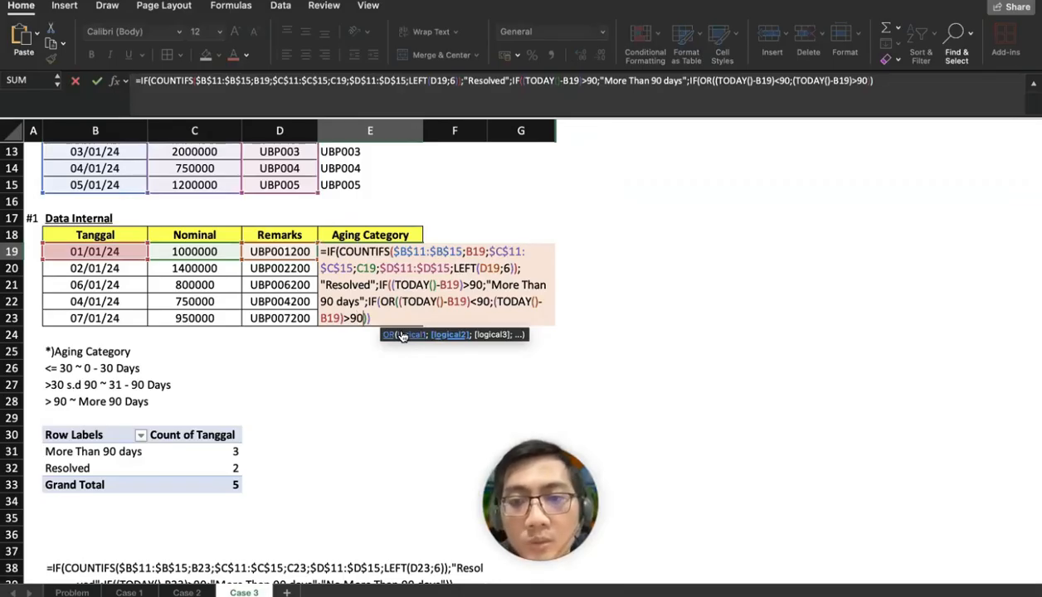
{"action": "key", "text": "BackSpace"}
{"action": "key", "text": "Delete"}
{"action": "type", "text": "31"}
{"action": "key", "text": "Right"}
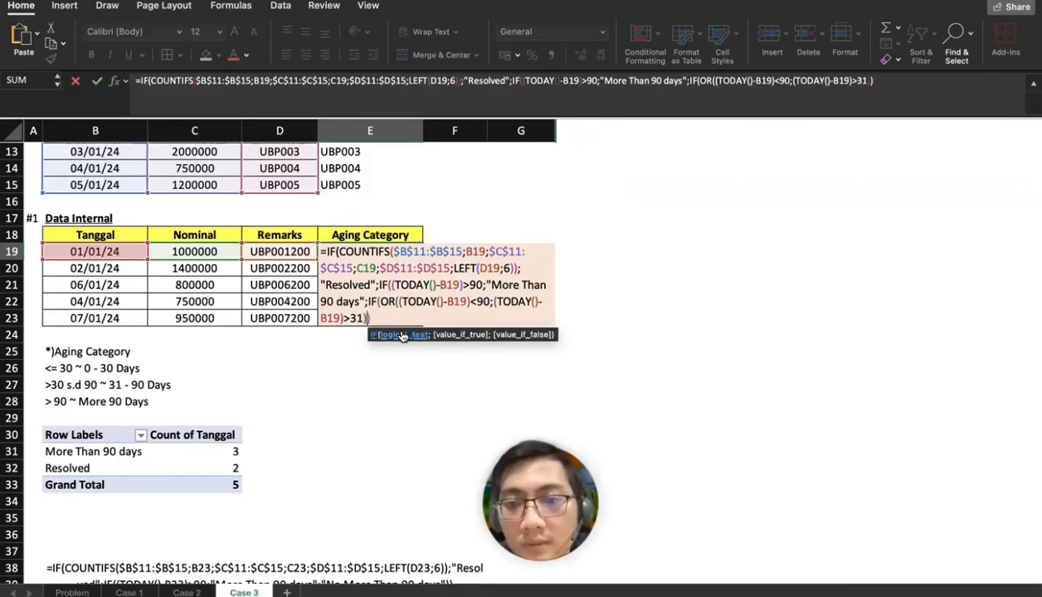
Give the nested IF in E19 the results "31-90 days" when true and "0 - 30 days" when false
{"action": "type", "text": ";"}
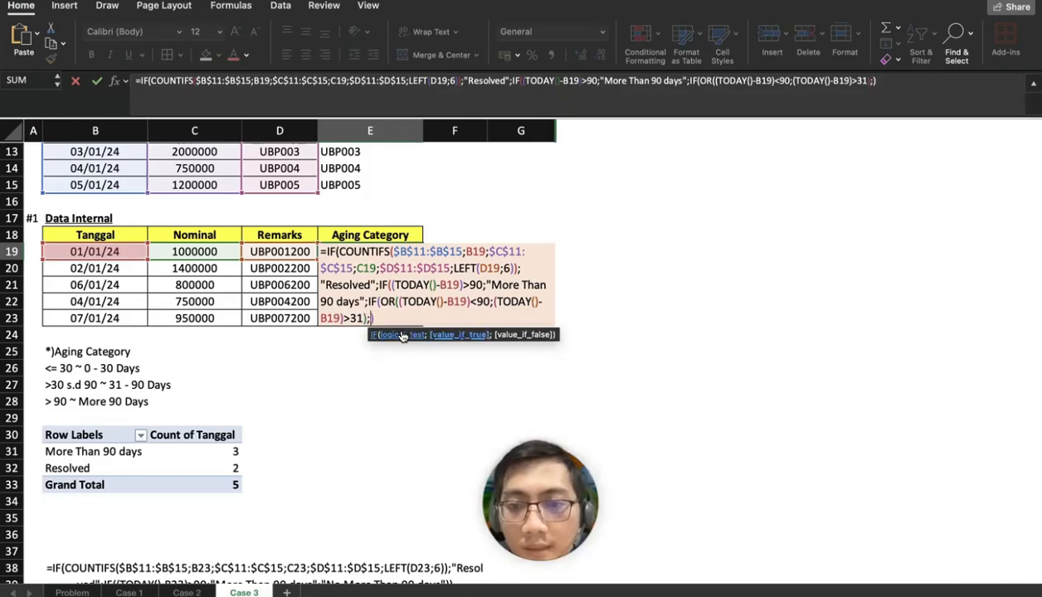
{"action": "type", "text": "\""}
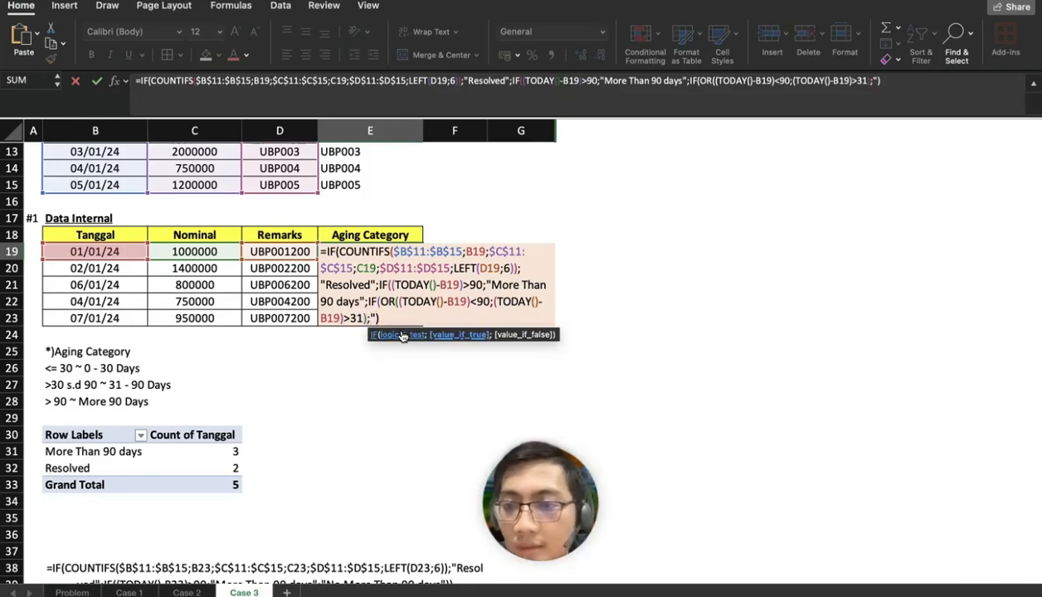
{"action": "type", "text": "31-"}
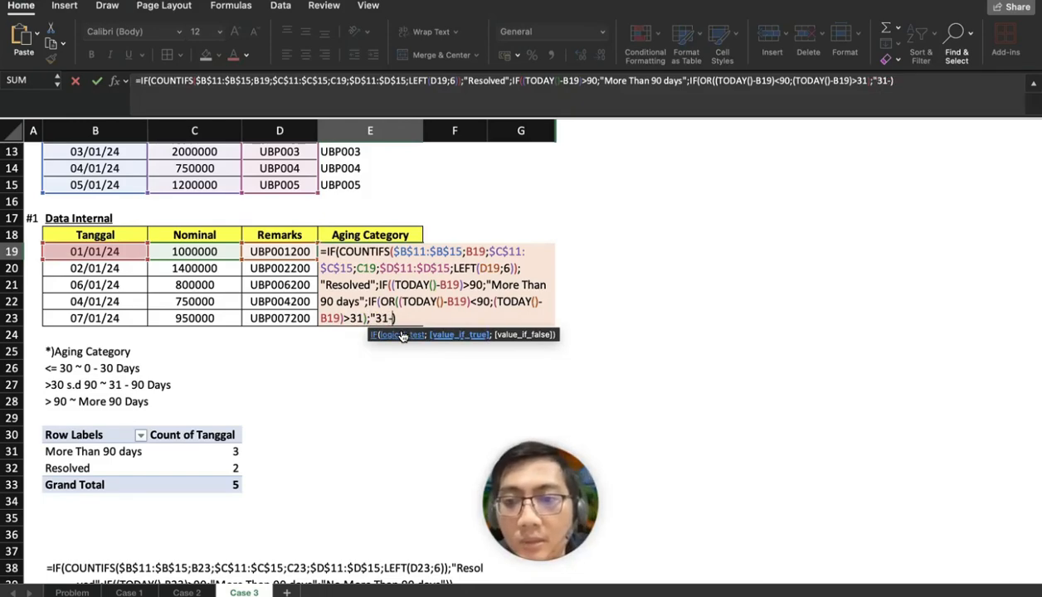
{"action": "type", "text": "90 days\""}
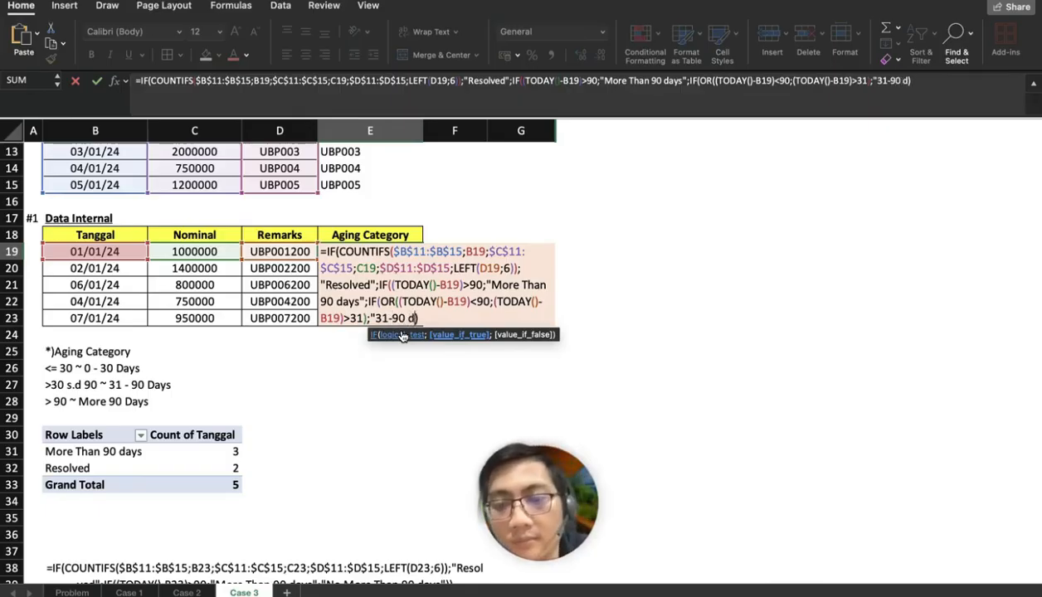
{"action": "type", "text": ";"}
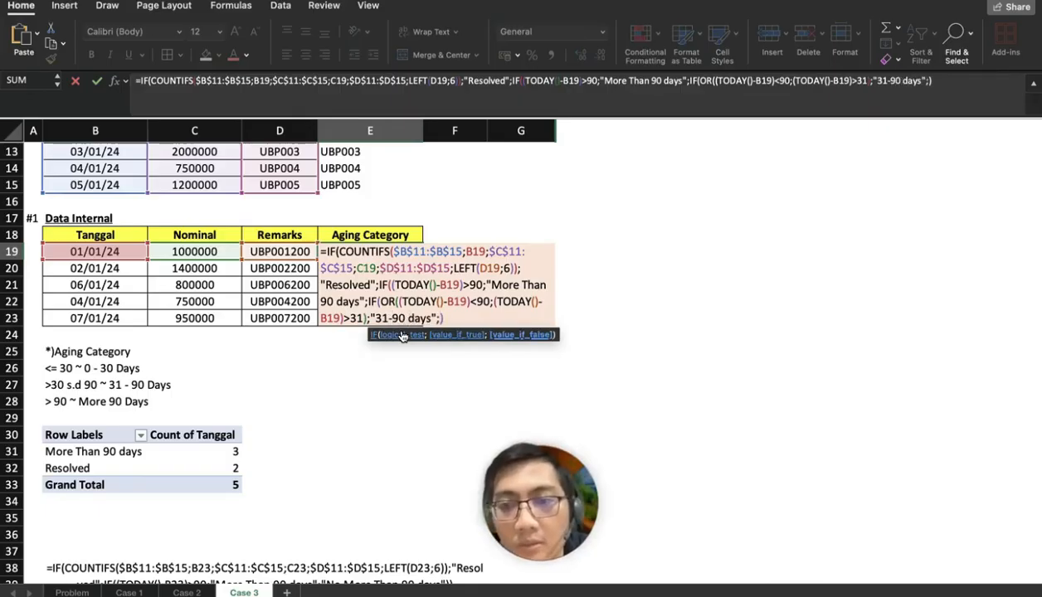
{"action": "type", "text": "\"0-"}
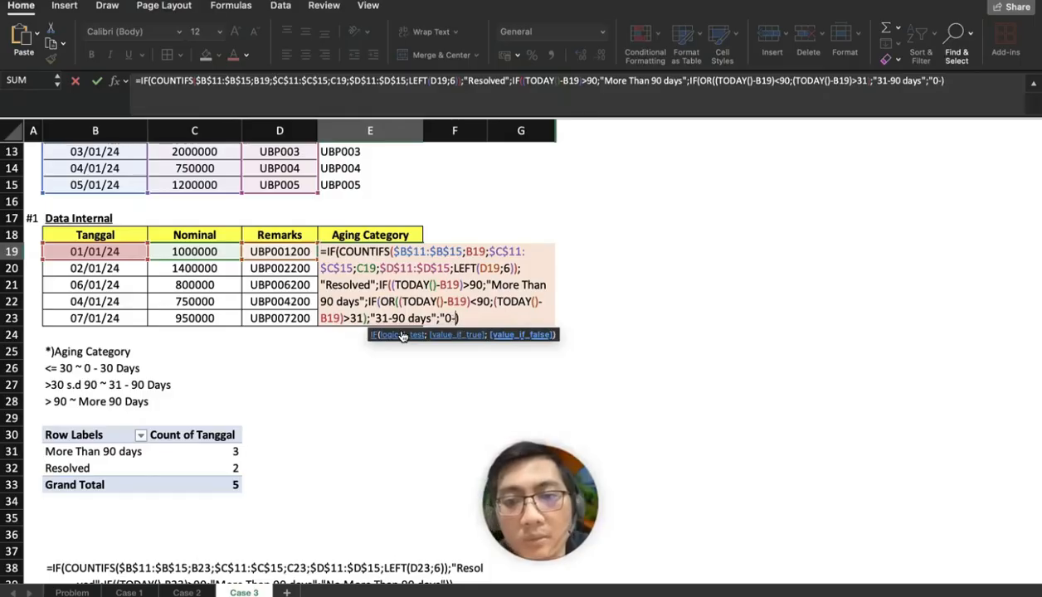
{"action": "key", "text": "BackSpace"}
{"action": "type", "text": "- 30 days"}
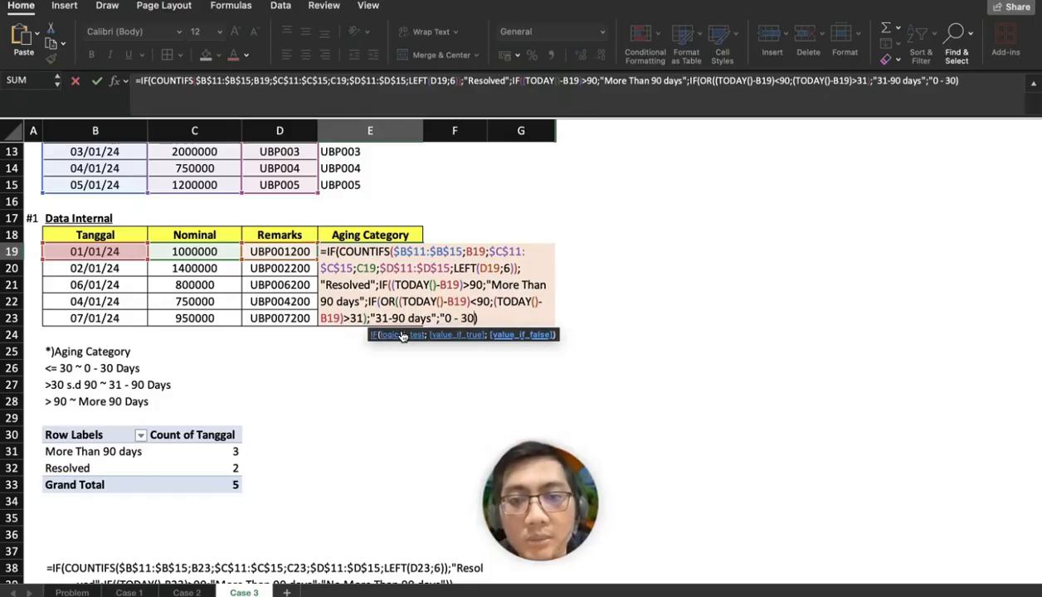
{"action": "type", "text": "\""}
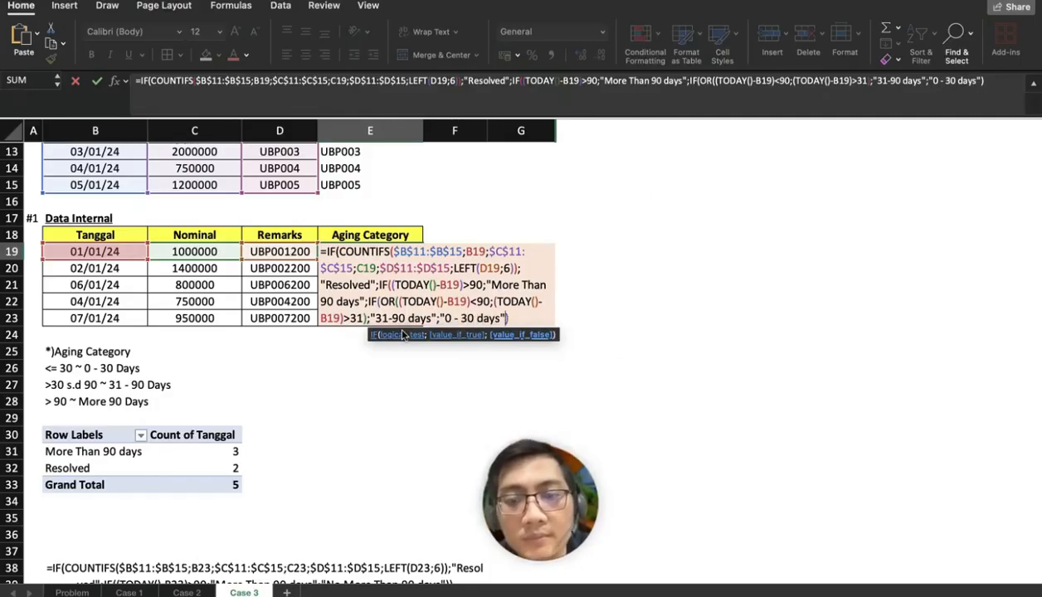
Commit the extended formula in E19 and fill it down the Aging Category column to E23
{"action": "key", "text": "Return"}
{"action": "key", "text": "Return"}
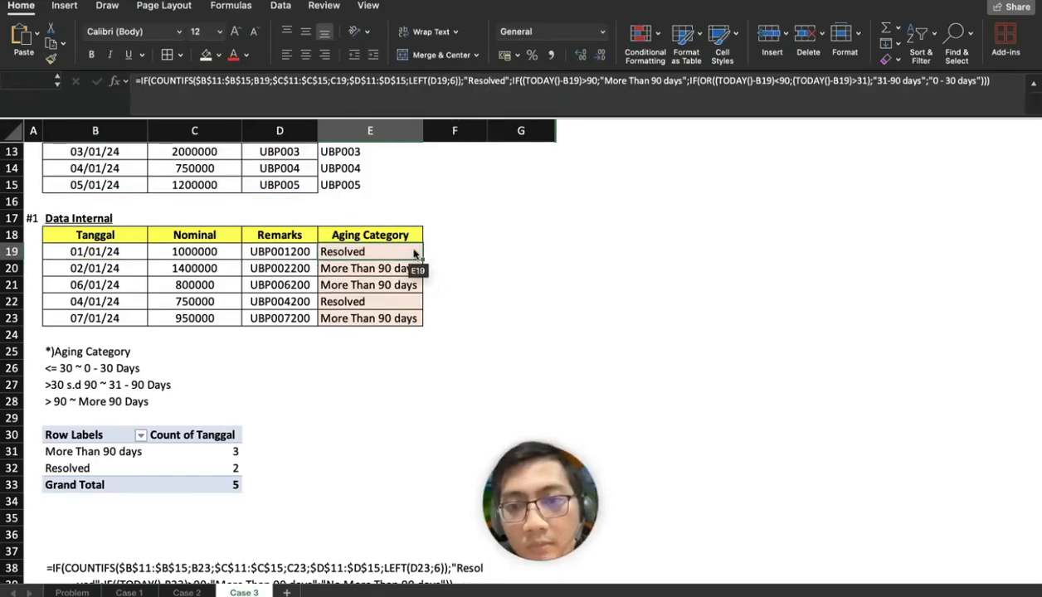
{"action": "left_click_drag", "start_coordinate": [419, 259], "coordinate": [418, 321]}
{"action": "left_click", "coordinate": [455, 282]}
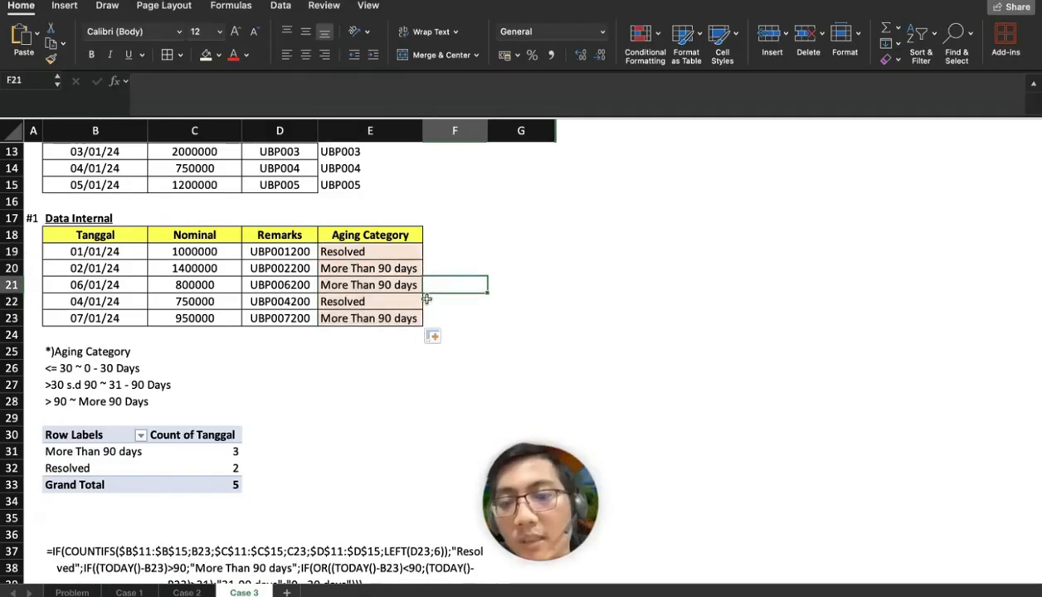
Review the formula text below the PivotTable, the aging category rules and the two data tables above
{"action": "scroll", "coordinate": [487, 314], "scroll_direction": "down", "scroll_amount": 2}
{"action": "scroll", "coordinate": [487, 314], "scroll_direction": "down", "scroll_amount": 2}
{"action": "scroll", "coordinate": [487, 315], "scroll_direction": "up", "scroll_amount": 2}
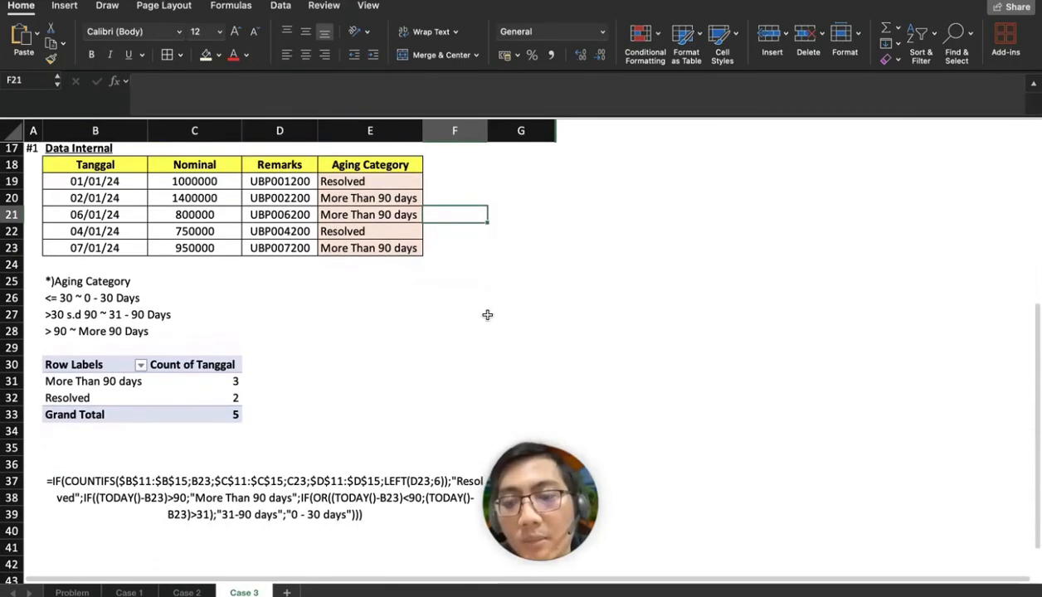
{"action": "scroll", "coordinate": [256, 340], "scroll_direction": "up", "scroll_amount": 5}
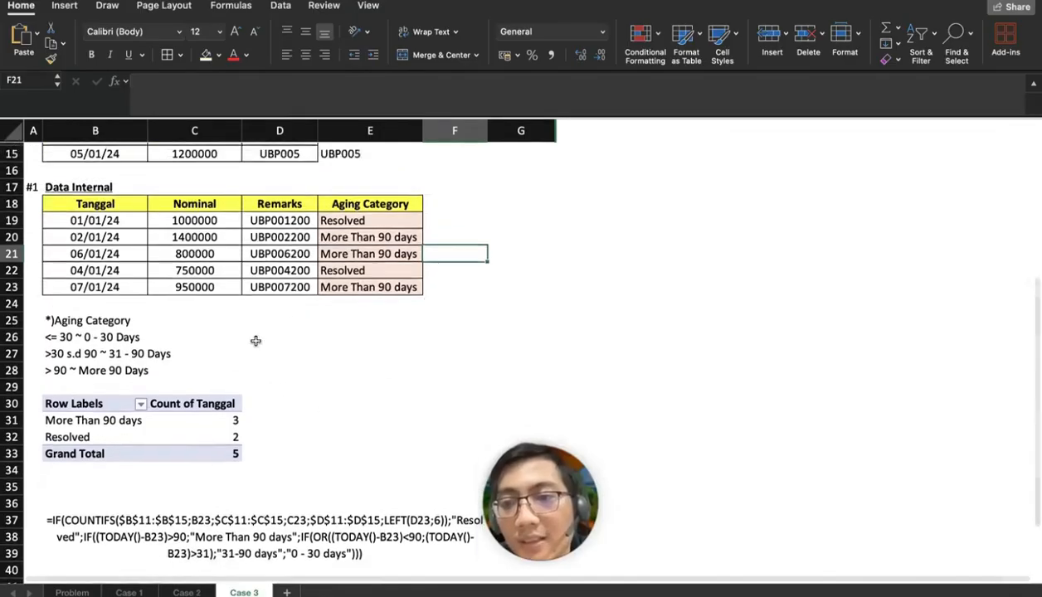
{"action": "scroll", "coordinate": [255, 340], "scroll_direction": "up", "scroll_amount": 4}
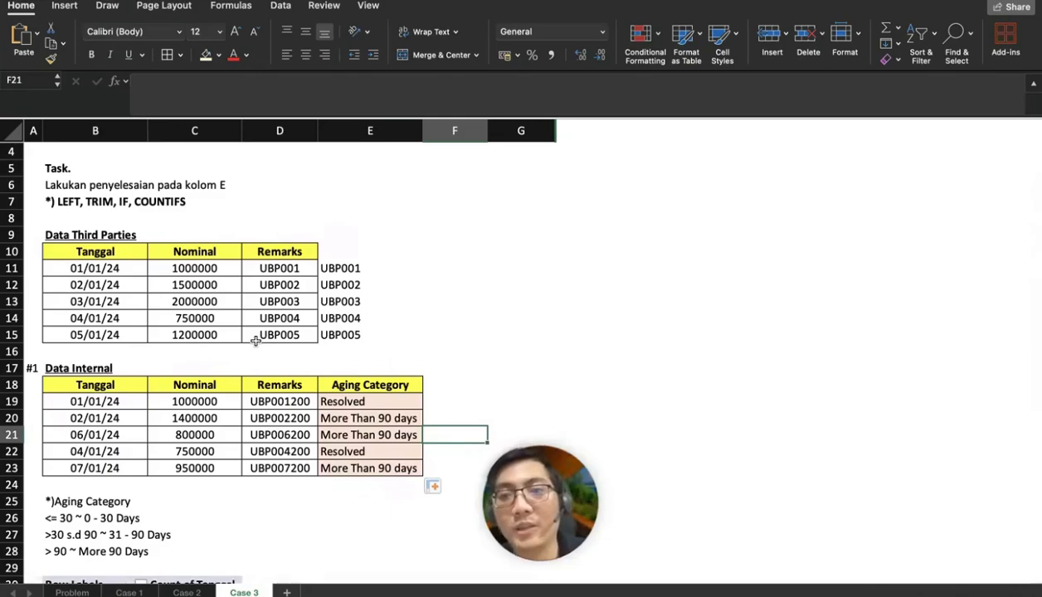
{"action": "scroll", "coordinate": [256, 340], "scroll_direction": "up", "scroll_amount": 1}
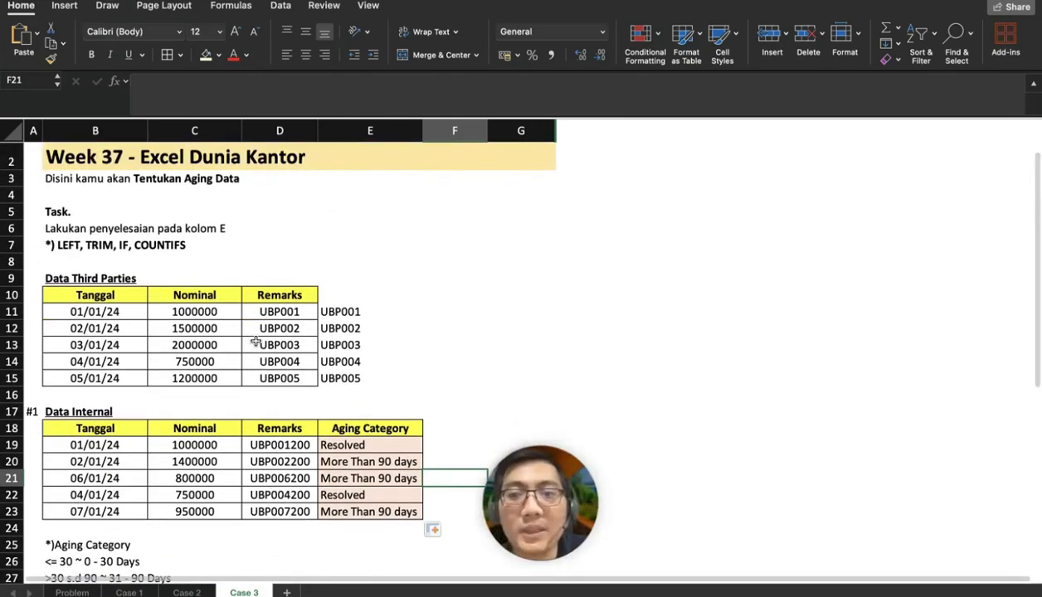